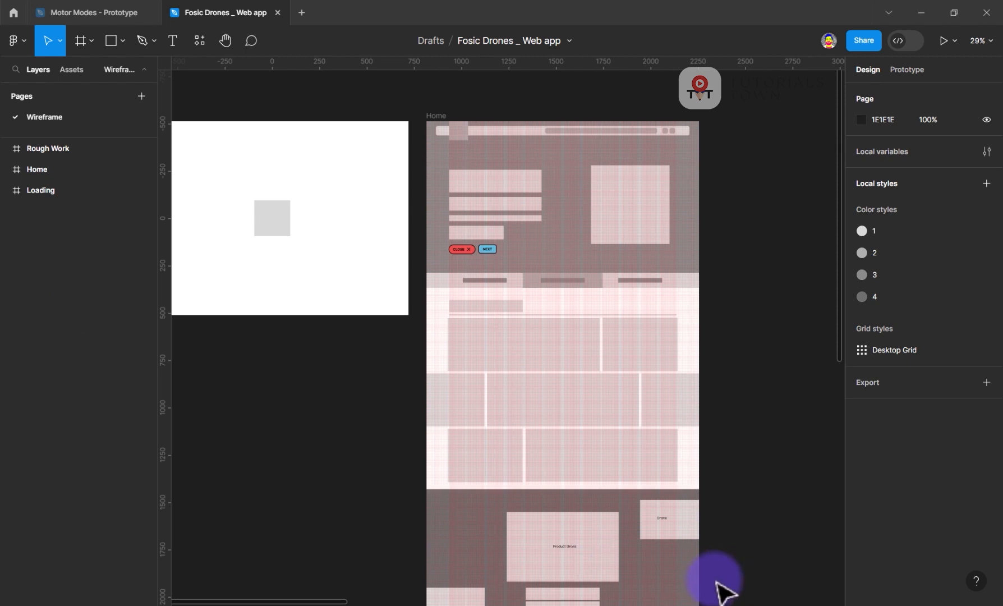
- Switch to the Fosic Drone Project.png image, read the customer brief, and return to the design file
{"action": "left_click", "coordinate": [780, 605]}
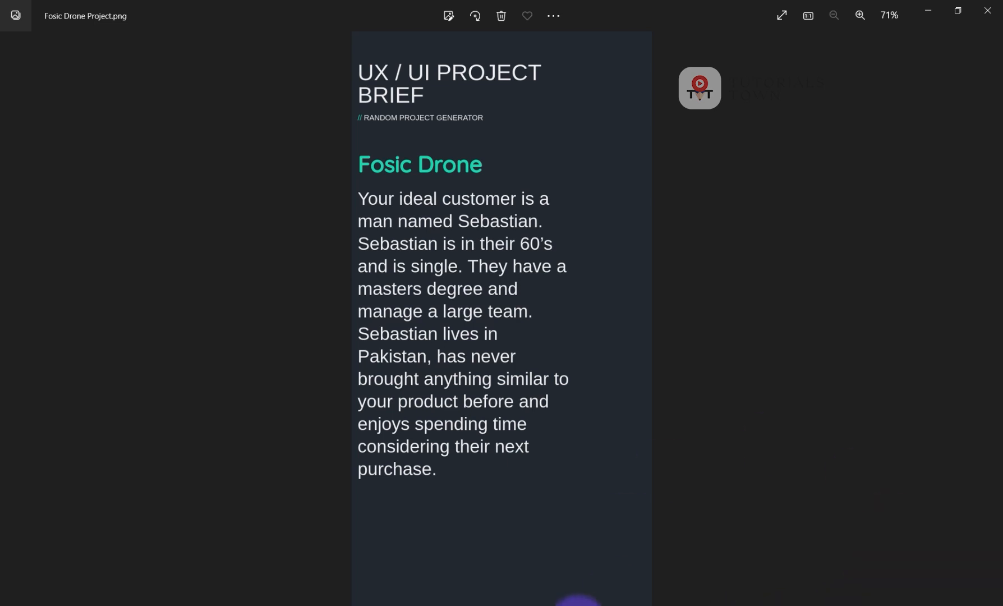
{"action": "left_click", "coordinate": [589, 605]}
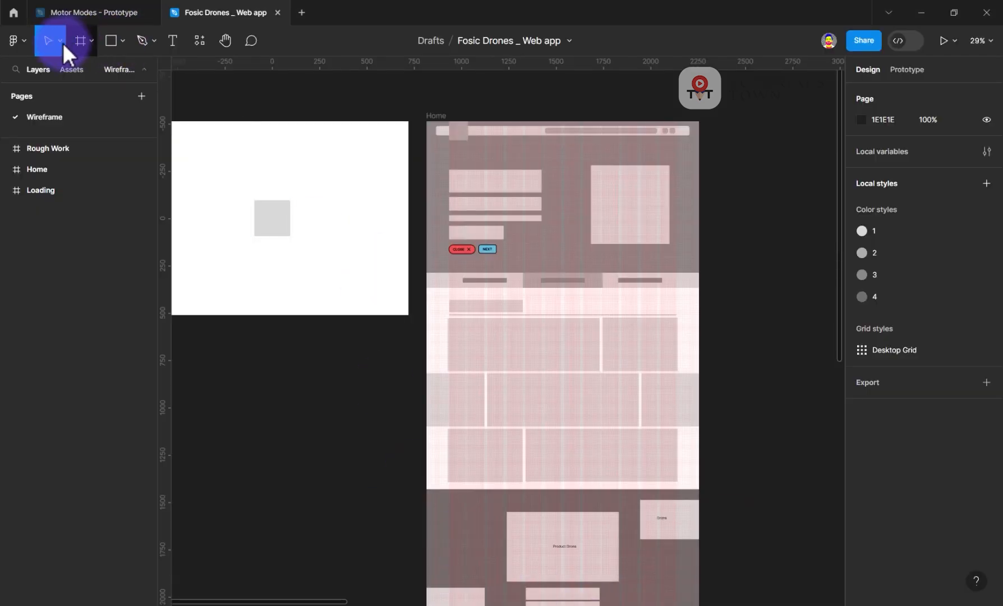
- Open the recent file Fosic Drone UX - Planing and examine its Persona, Brand and Shopping Experience sections
{"action": "left_click", "coordinate": [14, 23]}
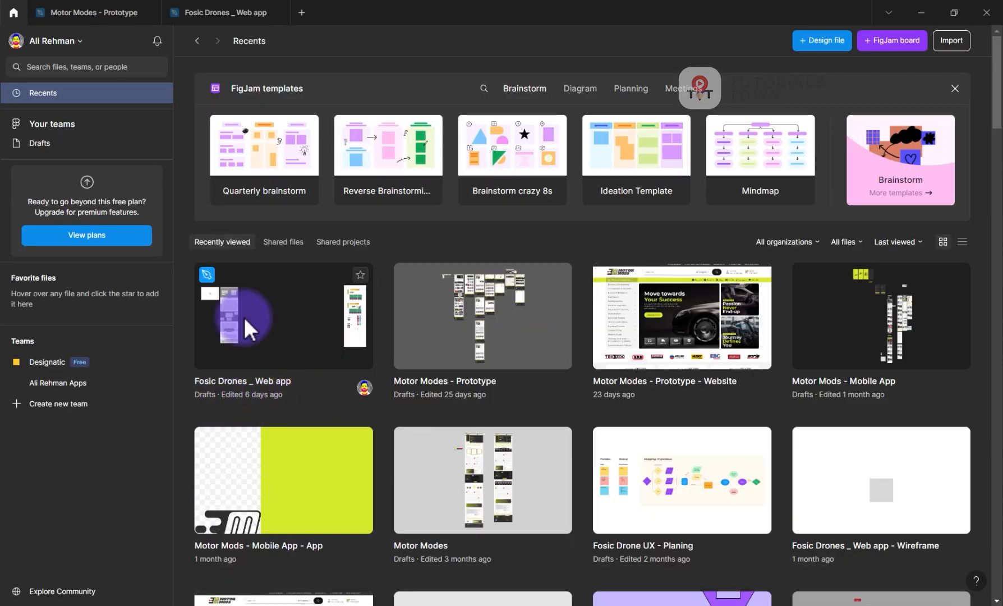
{"action": "scroll", "coordinate": [814, 346], "scroll_direction": "down", "scroll_amount": 3}
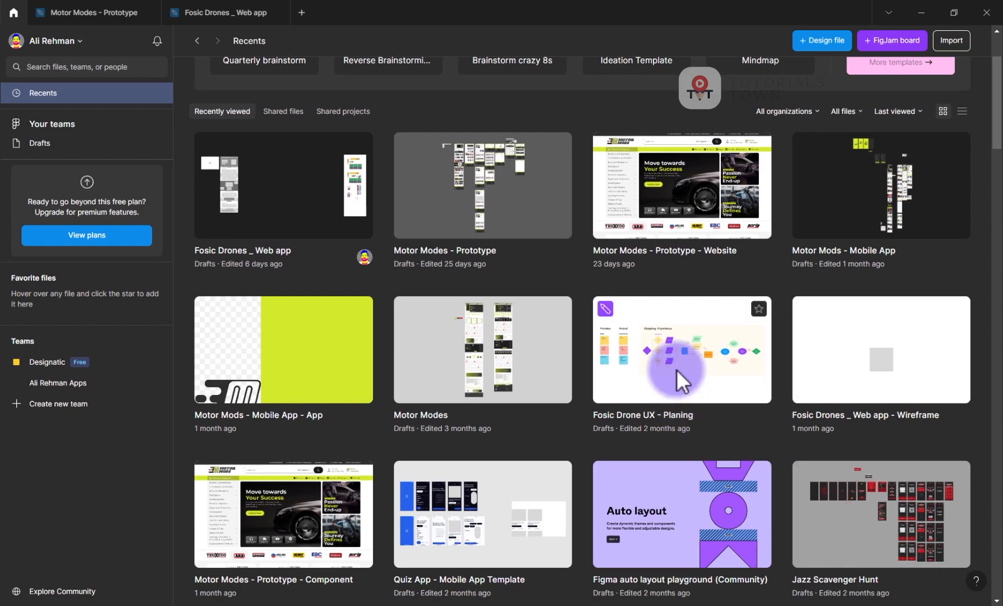
{"action": "left_click", "coordinate": [677, 369]}
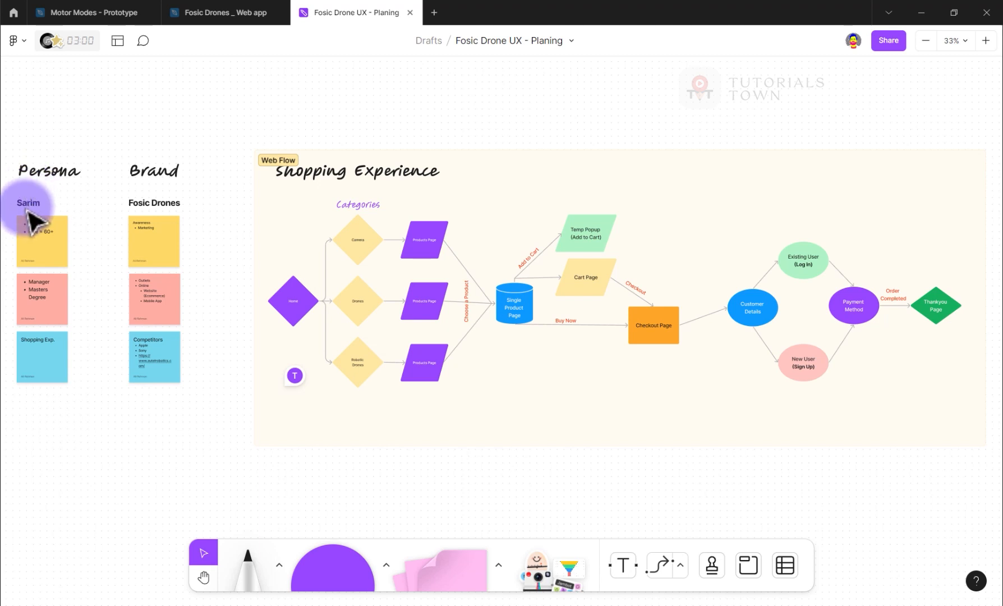
{"action": "scroll", "coordinate": [27, 216], "scroll_direction": "up", "scroll_amount": 3}
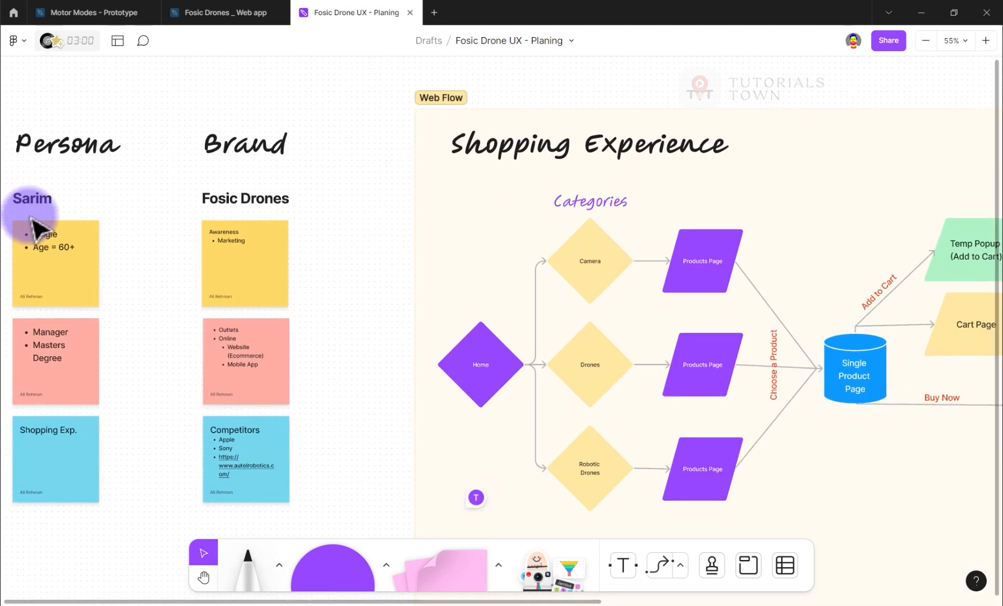
{"action": "left_click_drag", "start_coordinate": [104, 211], "coordinate": [174, 205]}
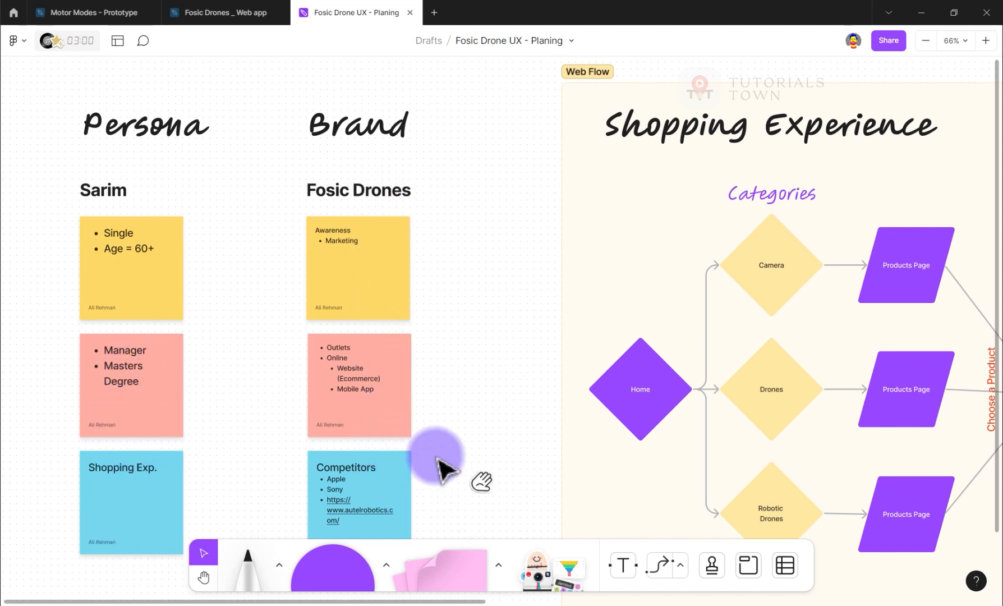
{"action": "left_click_drag", "start_coordinate": [441, 460], "coordinate": [235, 432]}
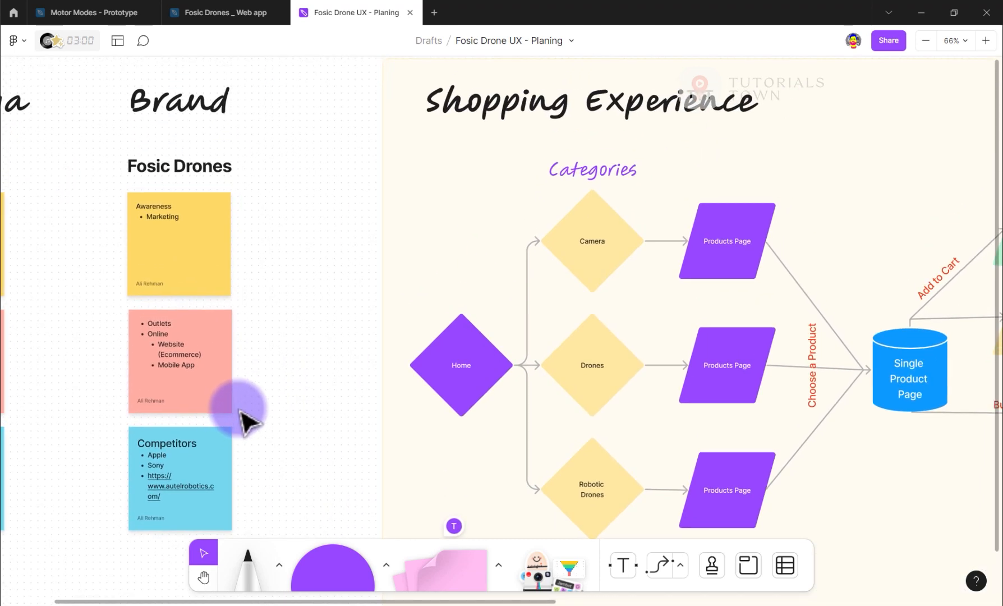
{"action": "left_click_drag", "start_coordinate": [698, 342], "coordinate": [391, 225]}
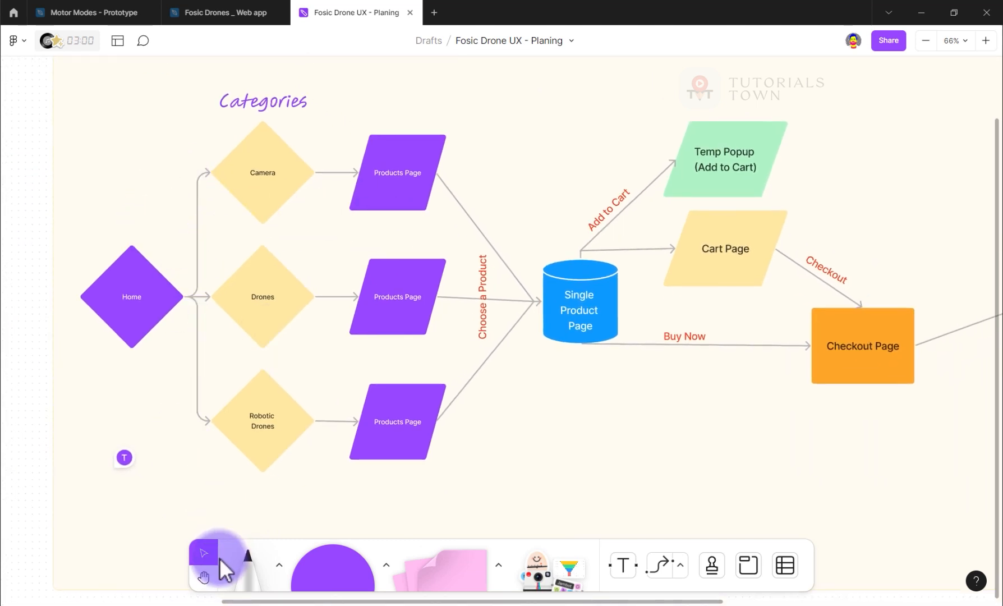
{"action": "left_click_drag", "start_coordinate": [414, 472], "coordinate": [366, 502]}
- Switch back to the Fosic Drones _ Web app file and bring the Home wireframe into view
{"action": "left_click", "coordinate": [228, 12]}
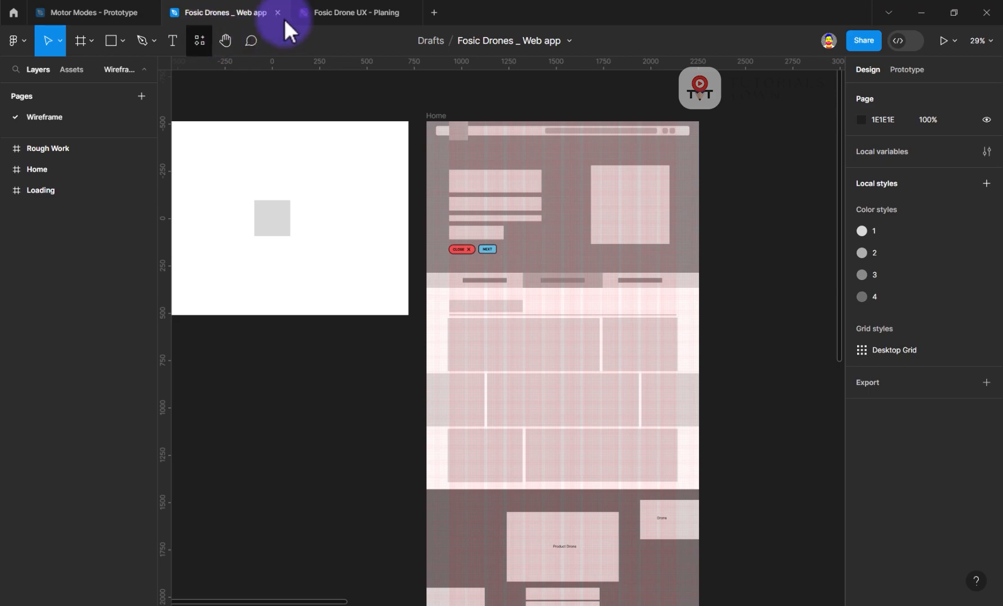
{"action": "left_click", "coordinate": [382, 13]}
{"action": "left_click", "coordinate": [220, 13]}
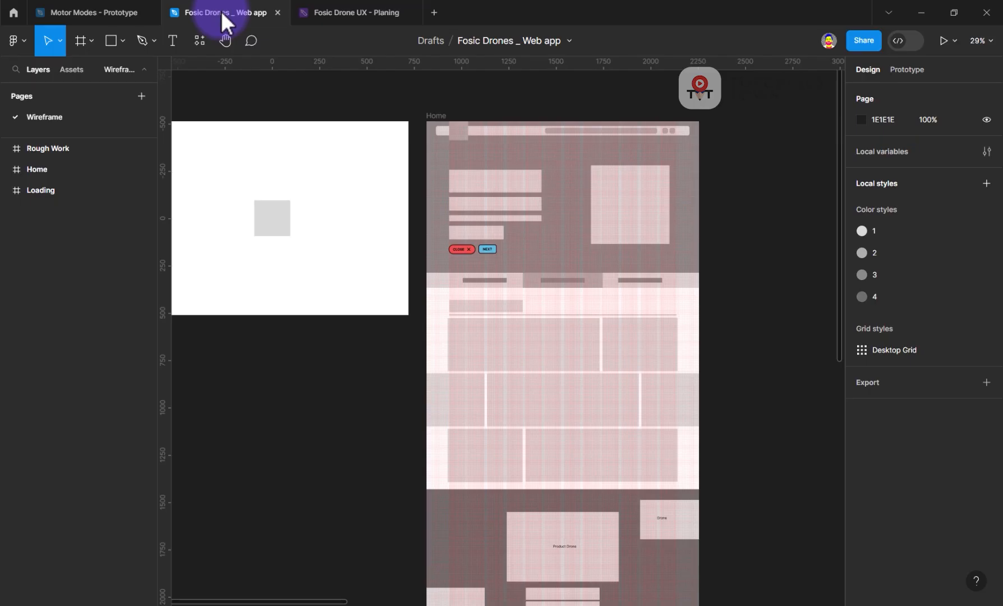
{"action": "left_click_drag", "start_coordinate": [495, 219], "coordinate": [393, 264]}
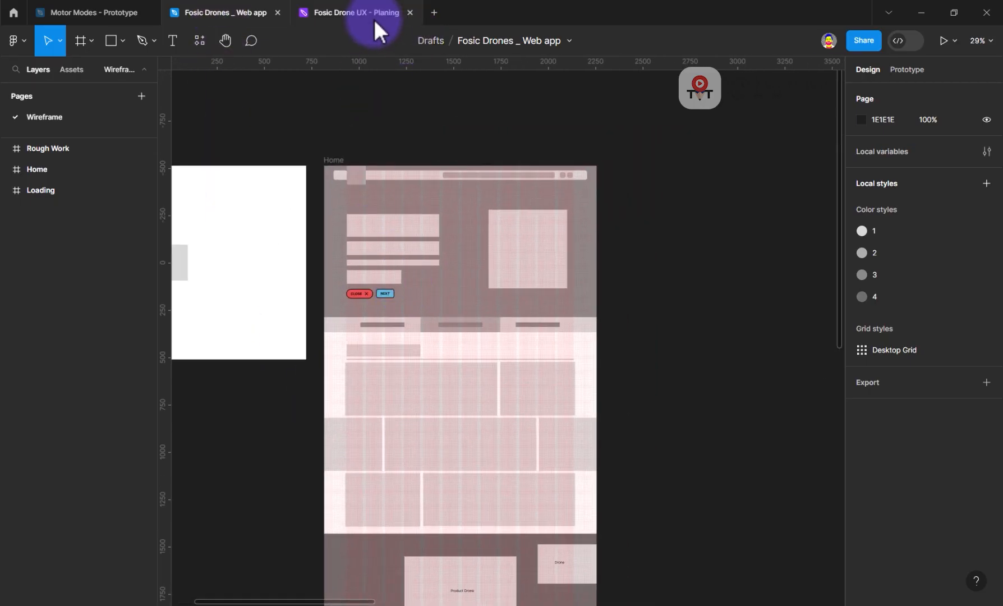
{"action": "mouse_move", "coordinate": [373, 18]}
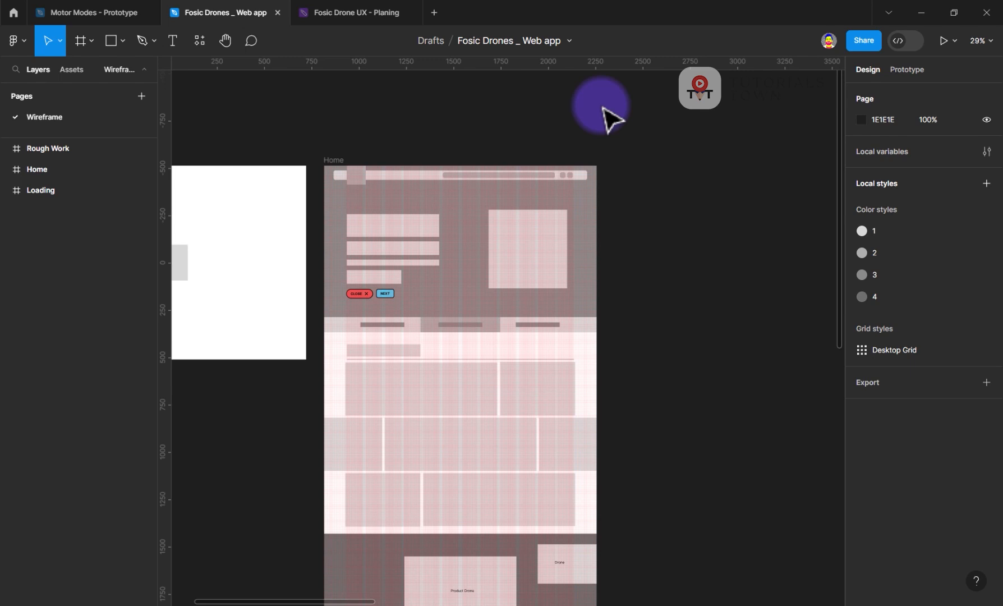
- Examine the Loading, Home and Rough Work frames on the Wireframe page, including the sample cards and buttons
{"action": "left_click", "coordinate": [41, 118]}
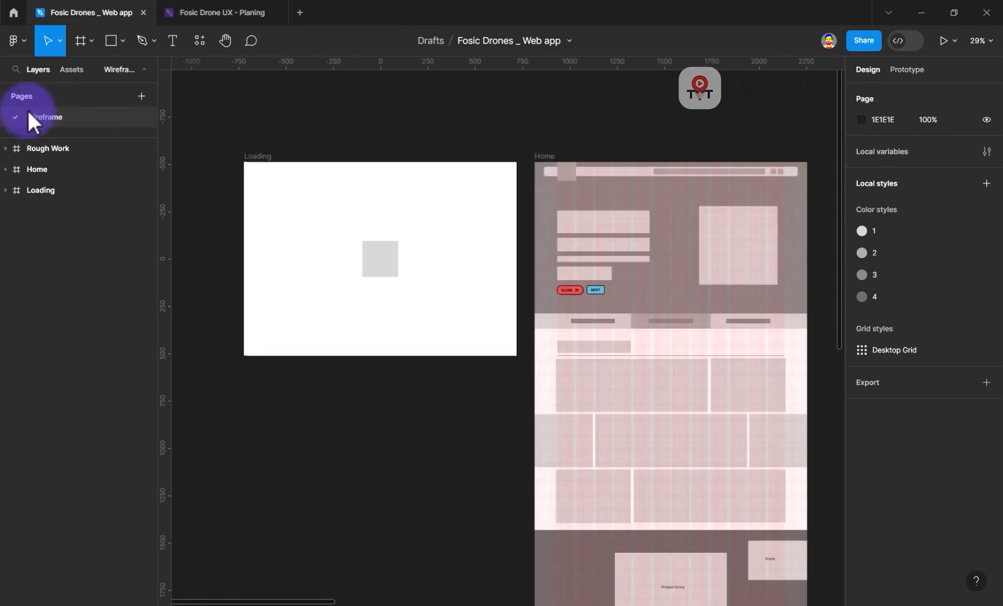
{"action": "scroll", "coordinate": [437, 193], "scroll_direction": "down", "scroll_amount": 2}
{"action": "scroll", "coordinate": [438, 193], "scroll_direction": "right", "scroll_amount": 3}
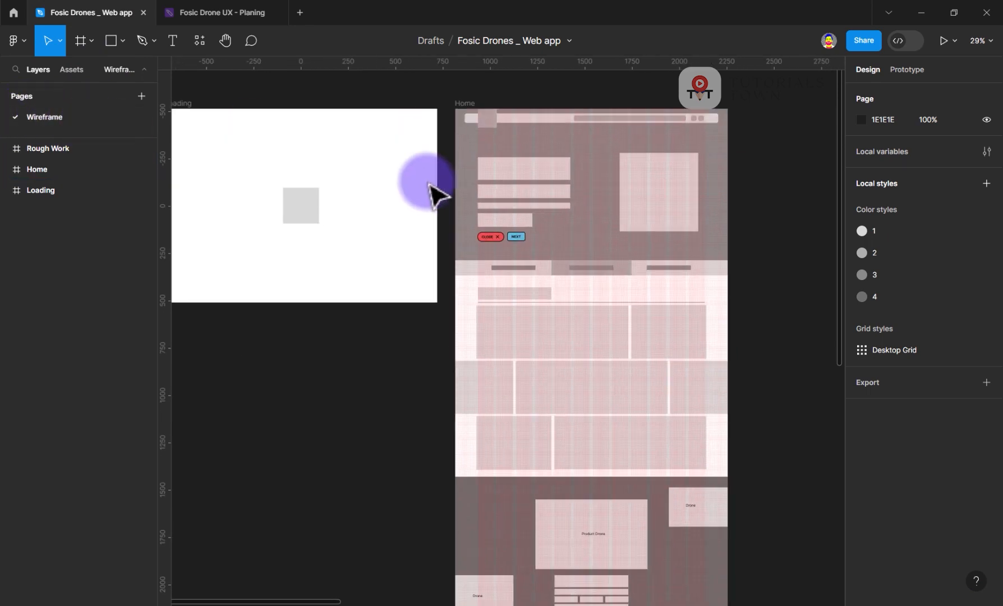
{"action": "scroll", "coordinate": [654, 317], "scroll_direction": "right", "scroll_amount": 5}
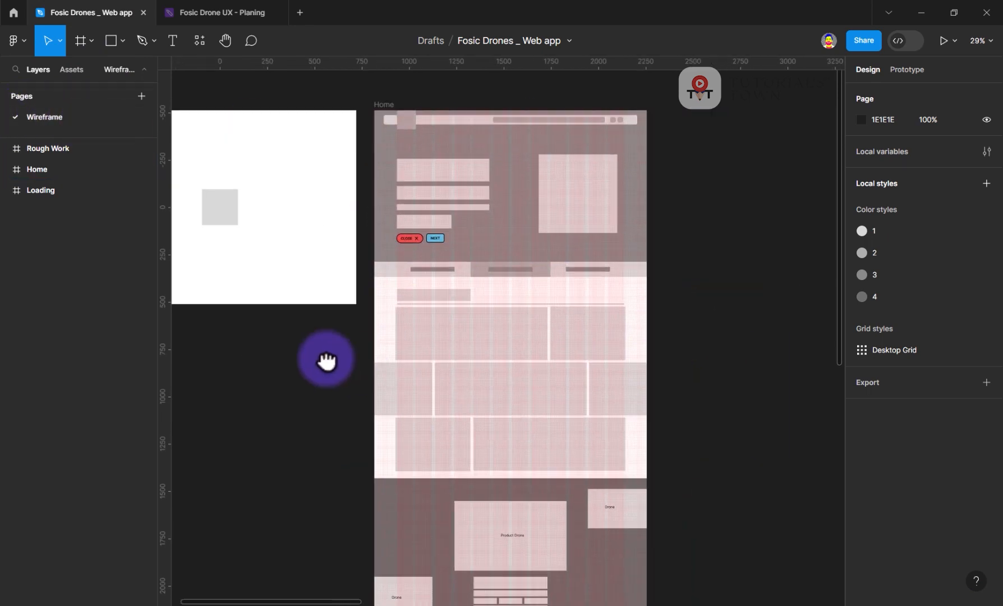
{"action": "scroll", "coordinate": [766, 368], "scroll_direction": "down", "scroll_amount": 5}
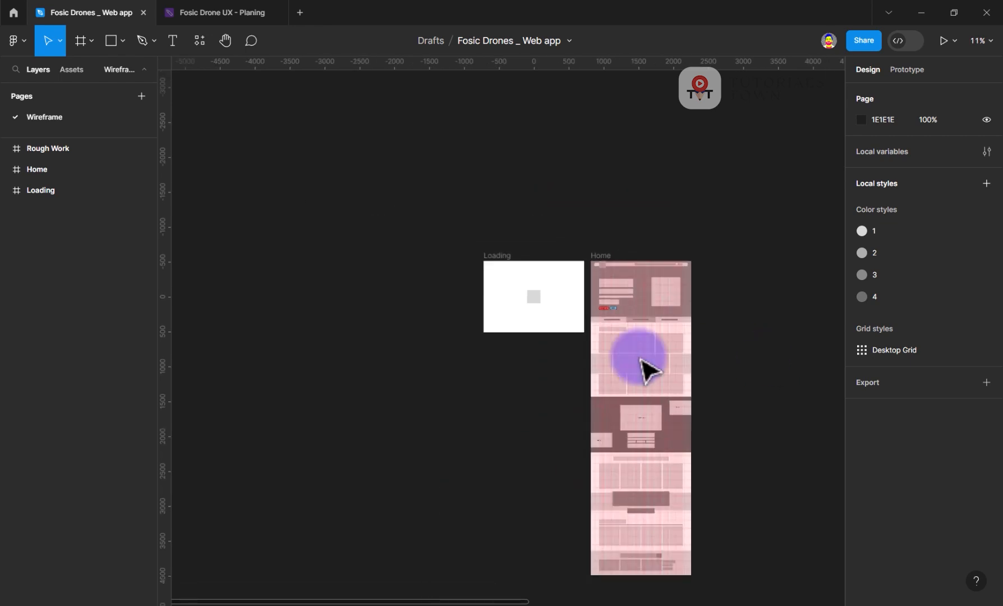
{"action": "scroll", "coordinate": [755, 345], "scroll_direction": "right", "scroll_amount": 10}
{"action": "scroll", "coordinate": [683, 318], "scroll_direction": "right", "scroll_amount": 5}
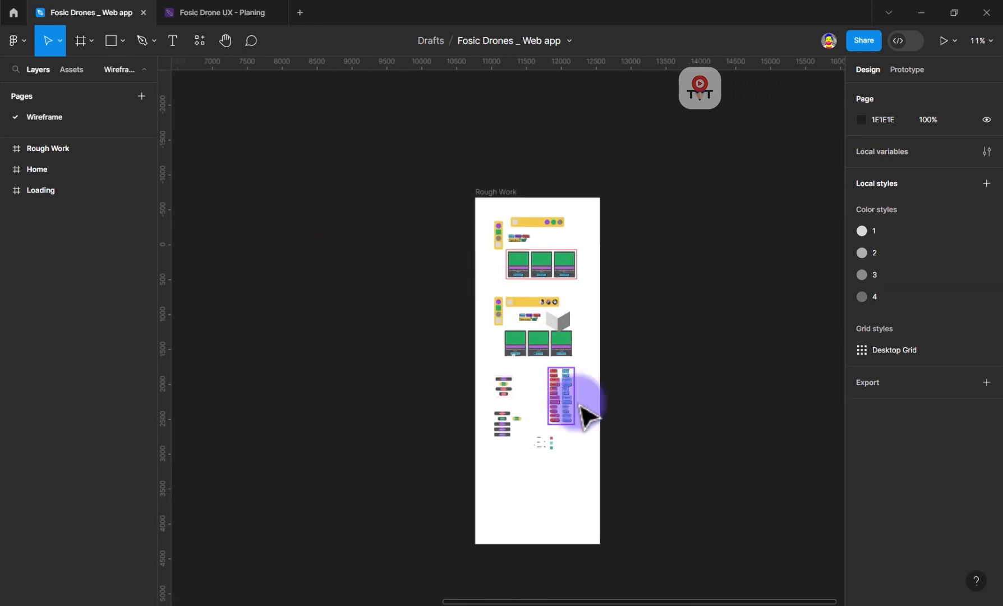
{"action": "scroll", "coordinate": [588, 415], "scroll_direction": "up", "scroll_amount": 5}
{"action": "scroll", "coordinate": [552, 446], "scroll_direction": "up", "scroll_amount": 5}
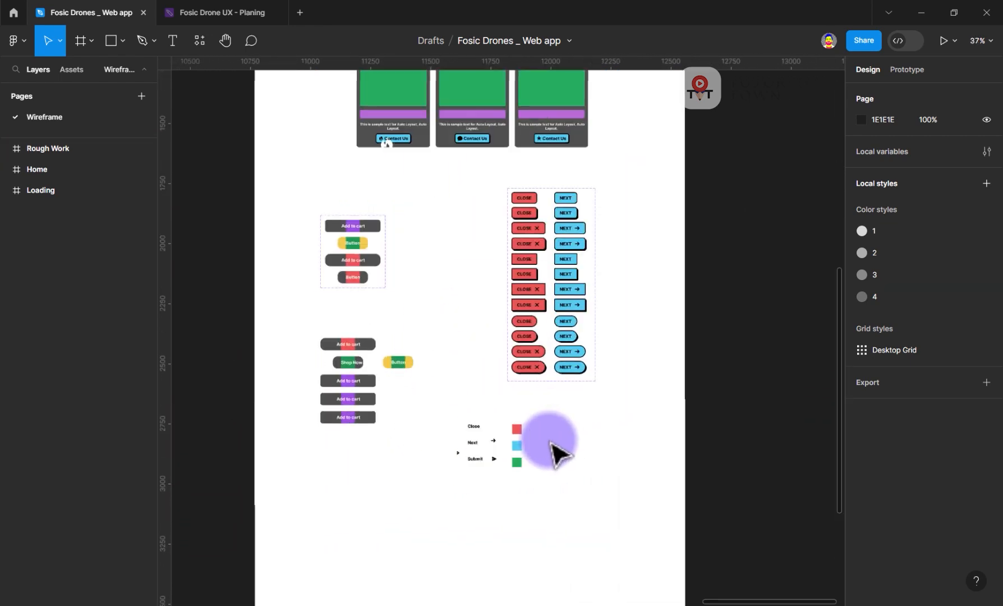
{"action": "left_click_drag", "start_coordinate": [433, 185], "coordinate": [458, 467]}
{"action": "scroll", "coordinate": [457, 467], "scroll_direction": "up", "scroll_amount": 8}
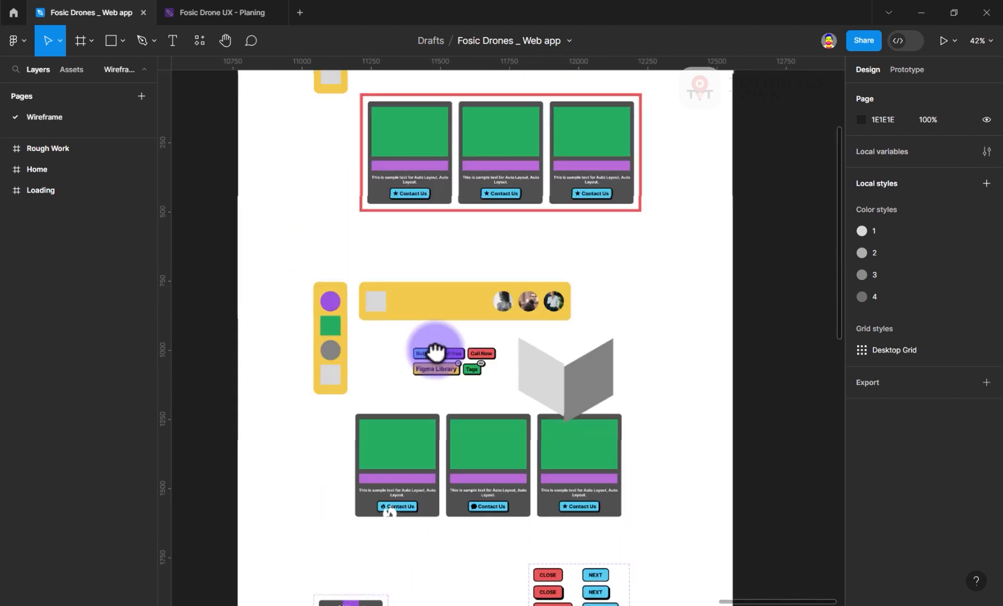
{"action": "left_click_drag", "start_coordinate": [299, 298], "coordinate": [756, 287]}
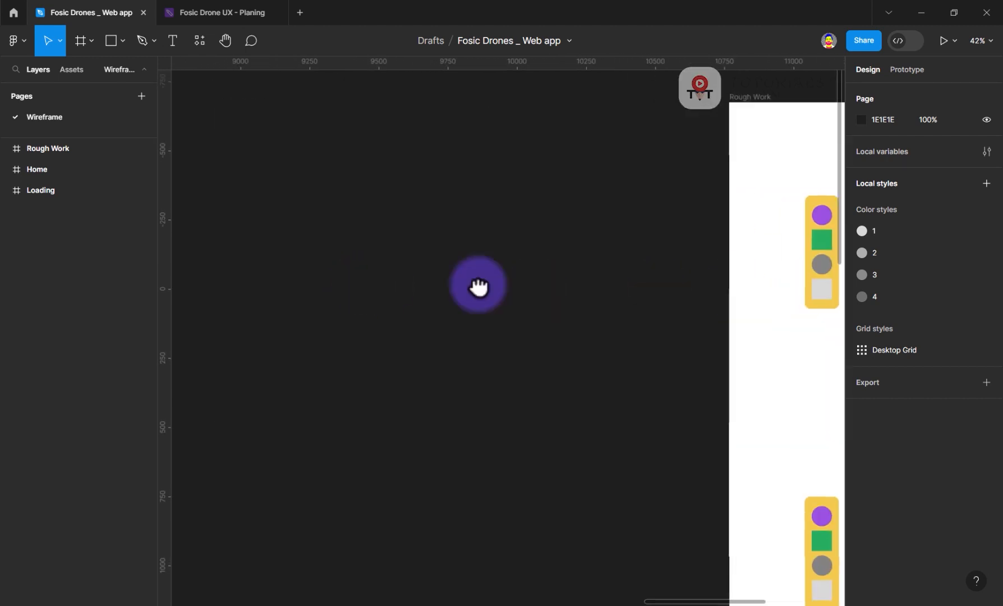
{"action": "left_click_drag", "start_coordinate": [479, 285], "coordinate": [706, 280]}
{"action": "scroll", "coordinate": [459, 381], "scroll_direction": "down", "scroll_amount": 10}
{"action": "left_click_drag", "start_coordinate": [346, 388], "coordinate": [657, 292]}
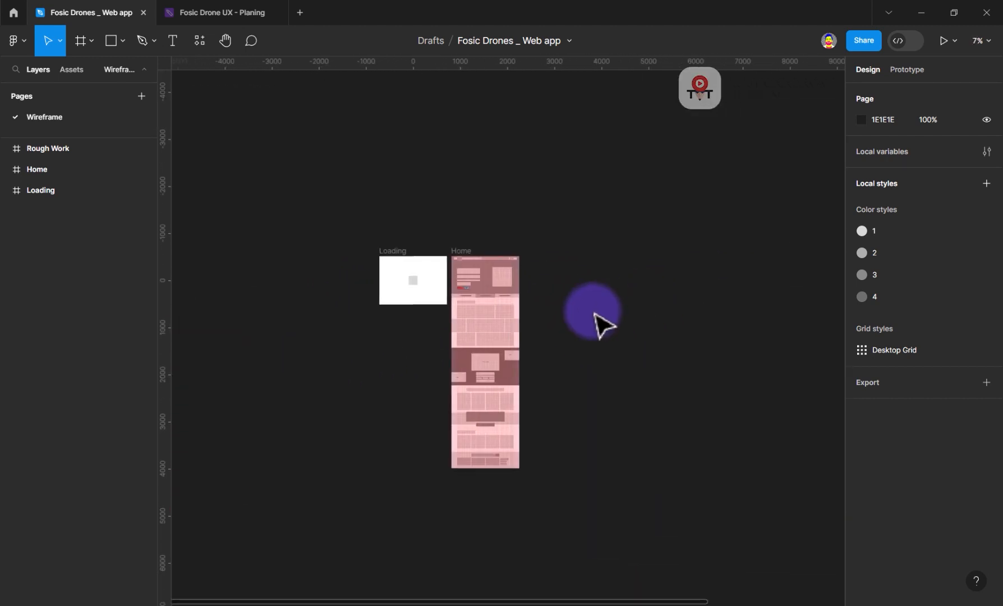
{"action": "scroll", "coordinate": [515, 313], "scroll_direction": "up", "scroll_amount": 4}
{"action": "left_click_drag", "start_coordinate": [367, 316], "coordinate": [423, 291]}
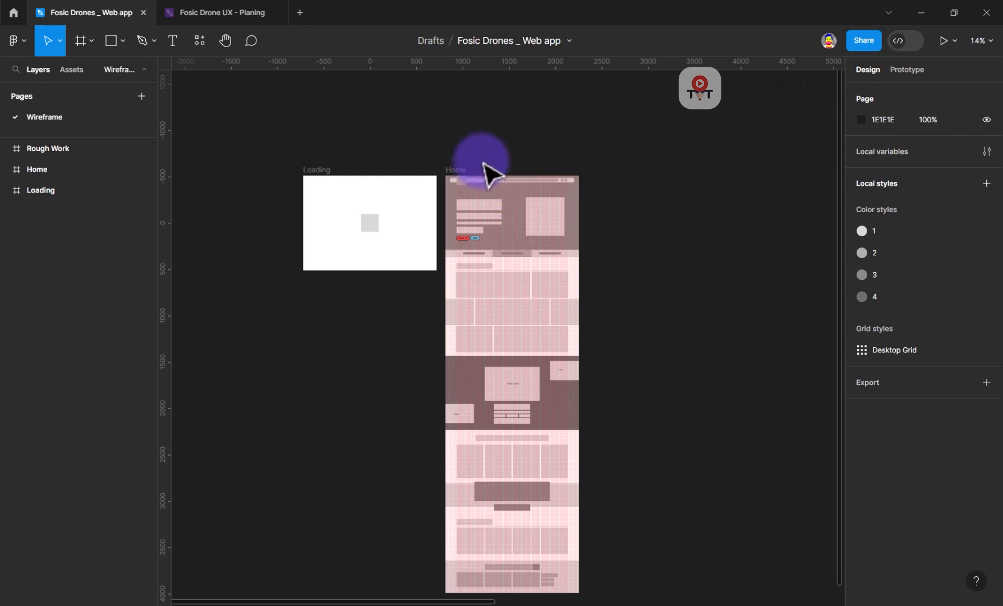
- Duplicate the Home frame beside the original, undo the copy, and clear the selection
{"action": "left_click", "coordinate": [459, 170]}
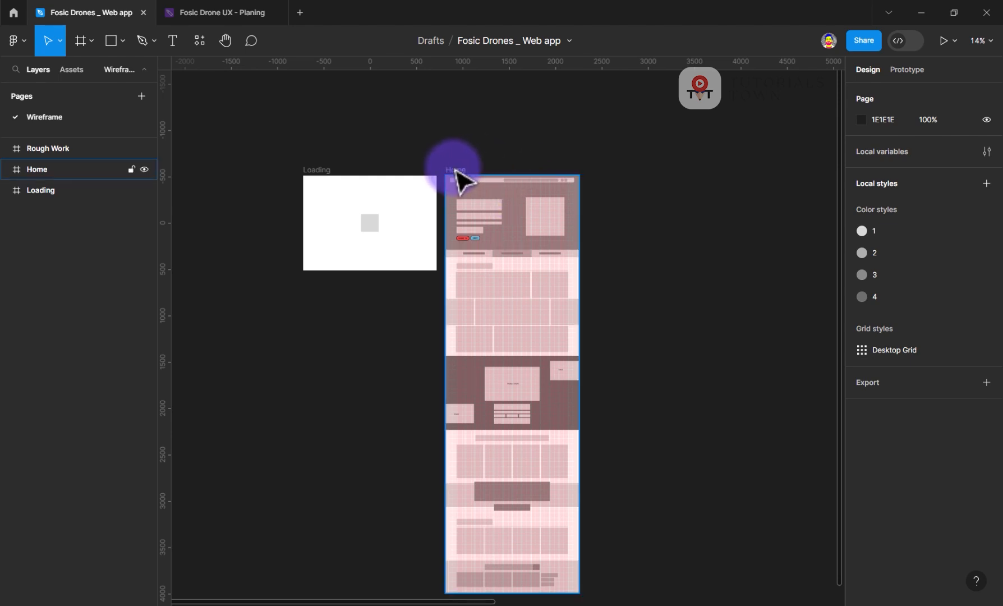
{"action": "left_click", "coordinate": [462, 165]}
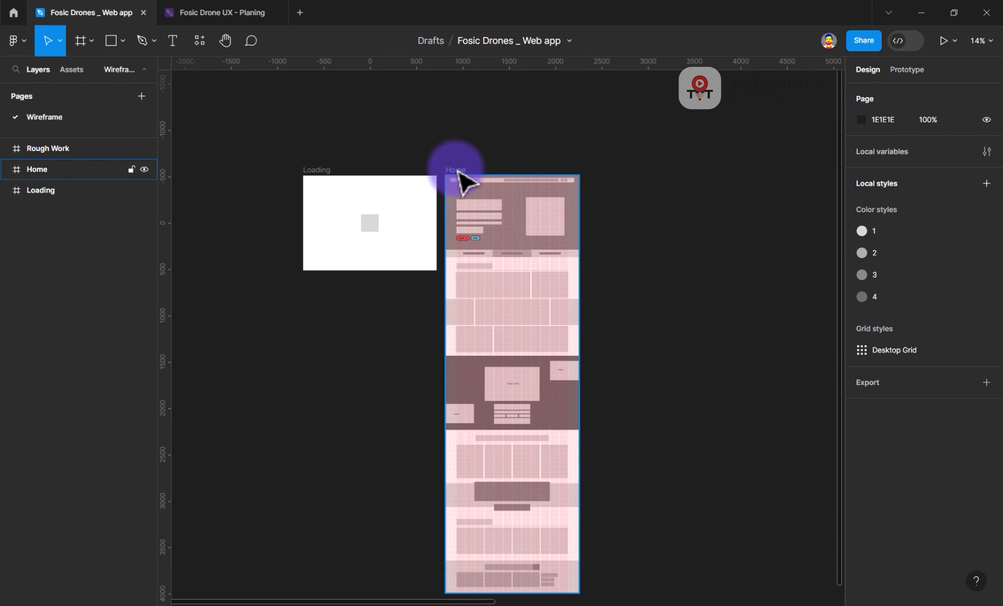
{"action": "left_click_drag", "start_coordinate": [463, 166], "coordinate": [618, 173]}
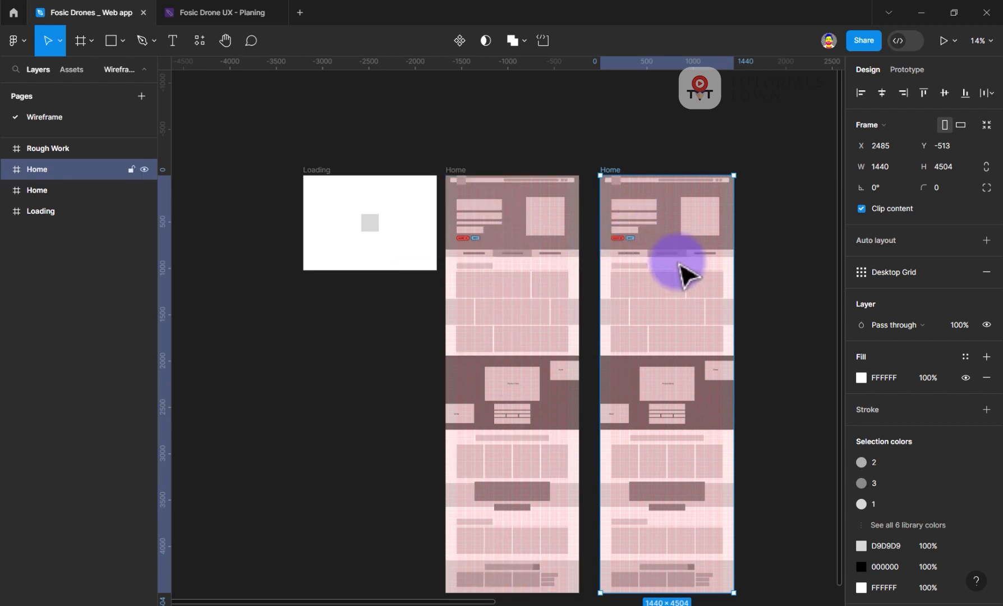
{"action": "key", "text": "ctrl+z"}
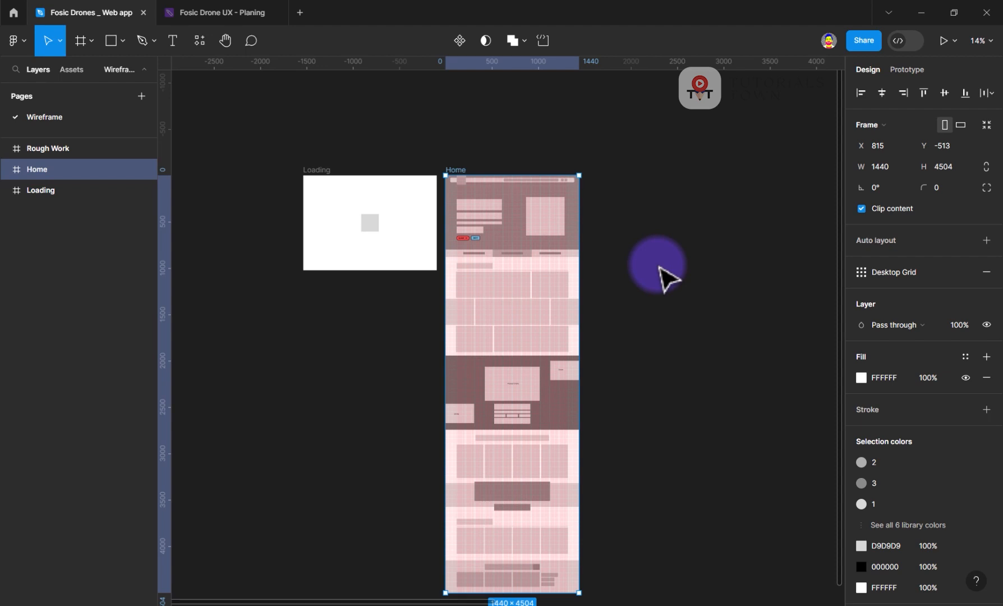
{"action": "left_click_drag", "start_coordinate": [591, 337], "coordinate": [526, 291]}
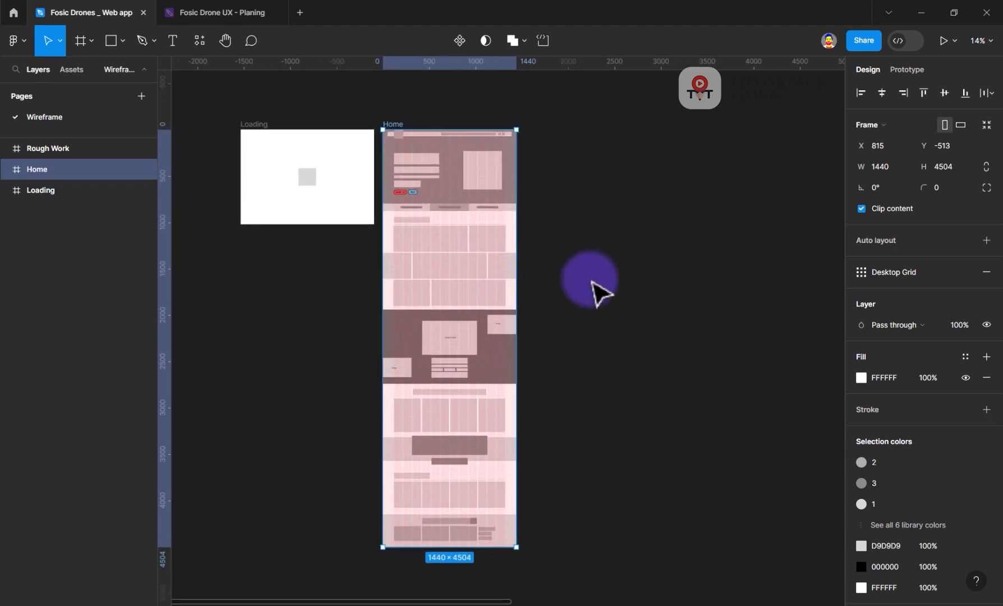
{"action": "left_click", "coordinate": [664, 313]}
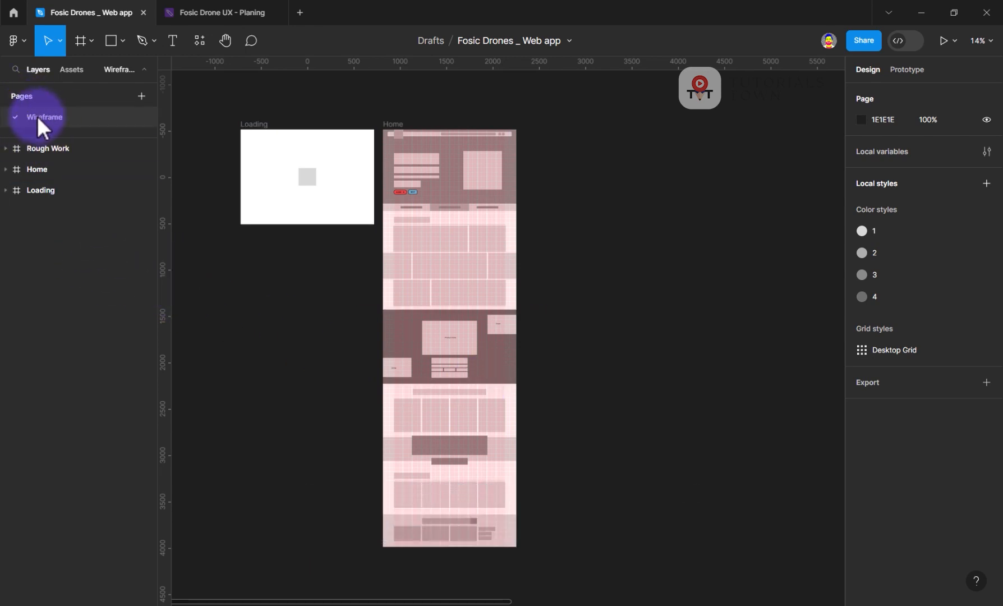
- Add a new blank page to the file and delete it again
{"action": "left_click", "coordinate": [140, 94]}
{"action": "left_click_drag", "start_coordinate": [275, 265], "coordinate": [347, 375]}
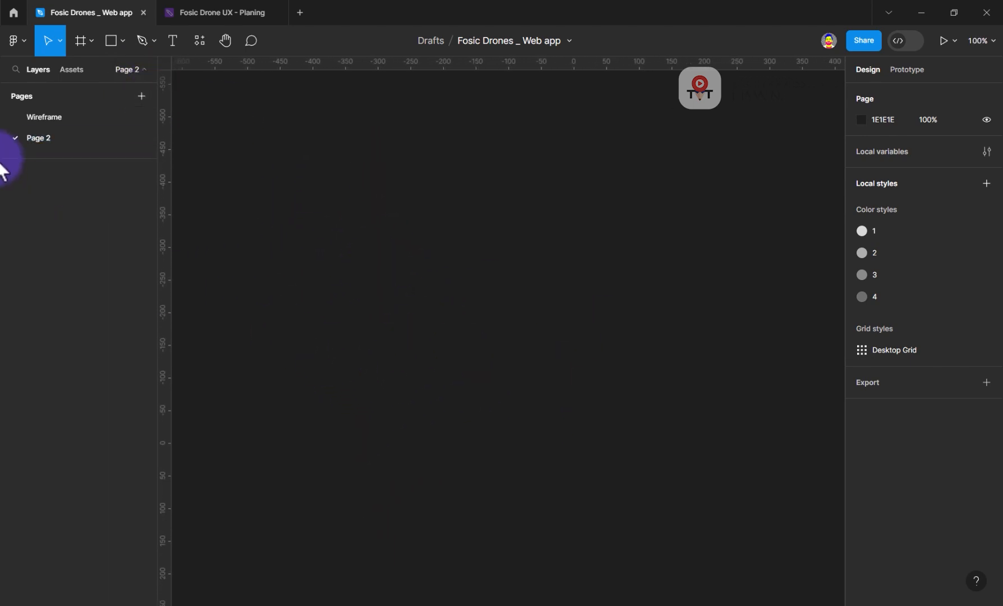
{"action": "right_click", "coordinate": [46, 139]}
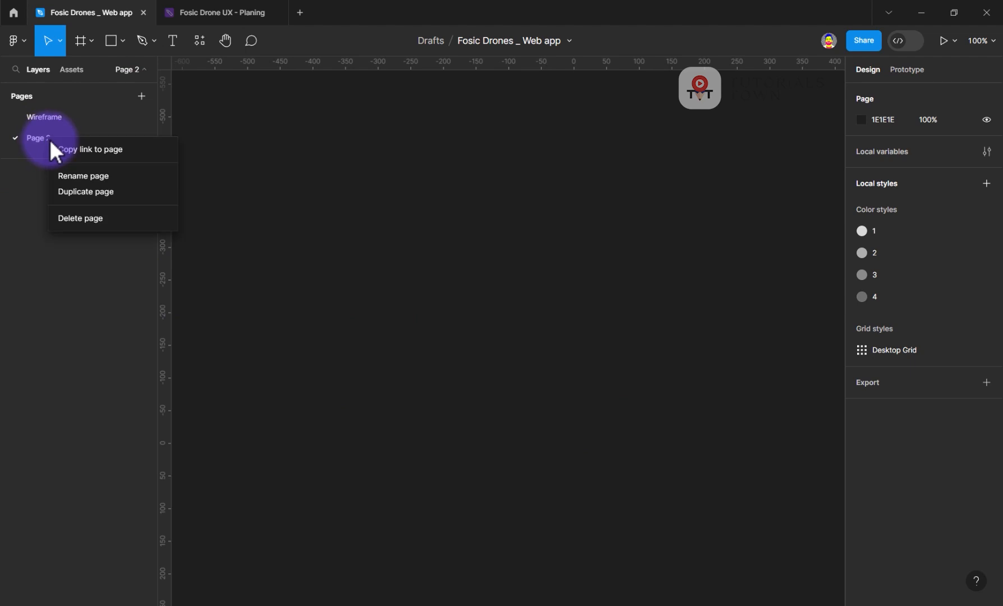
{"action": "left_click", "coordinate": [64, 218]}
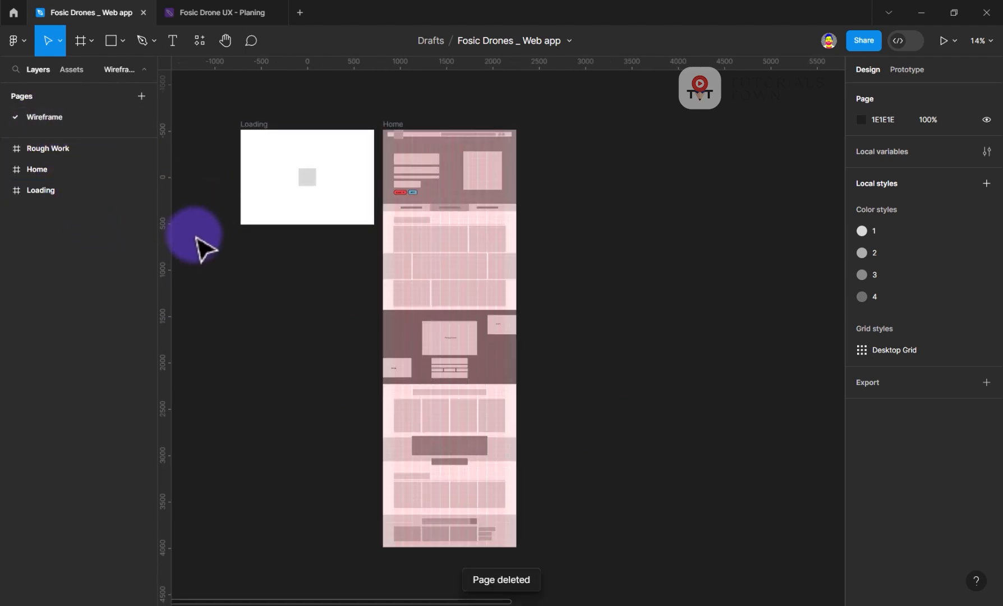
{"action": "right_click", "coordinate": [85, 117]}
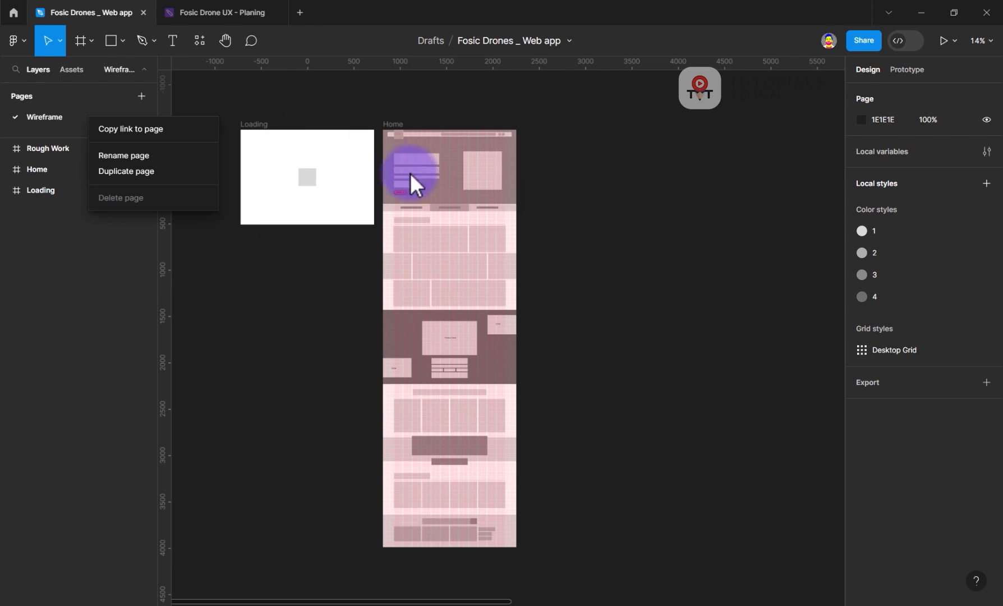
{"action": "left_click", "coordinate": [248, 115]}
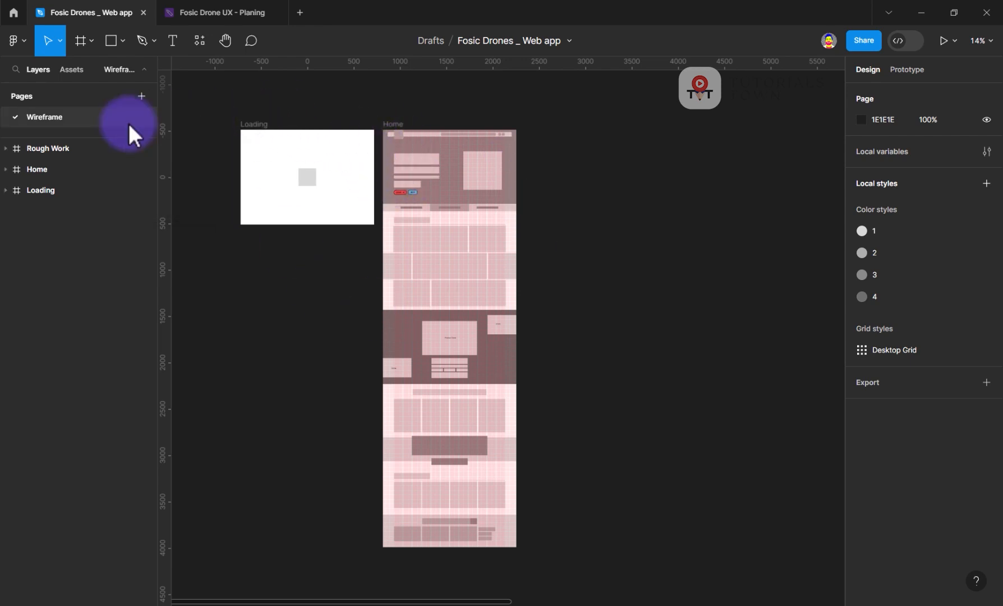
{"action": "left_click", "coordinate": [264, 162]}
{"action": "left_click", "coordinate": [404, 130]}
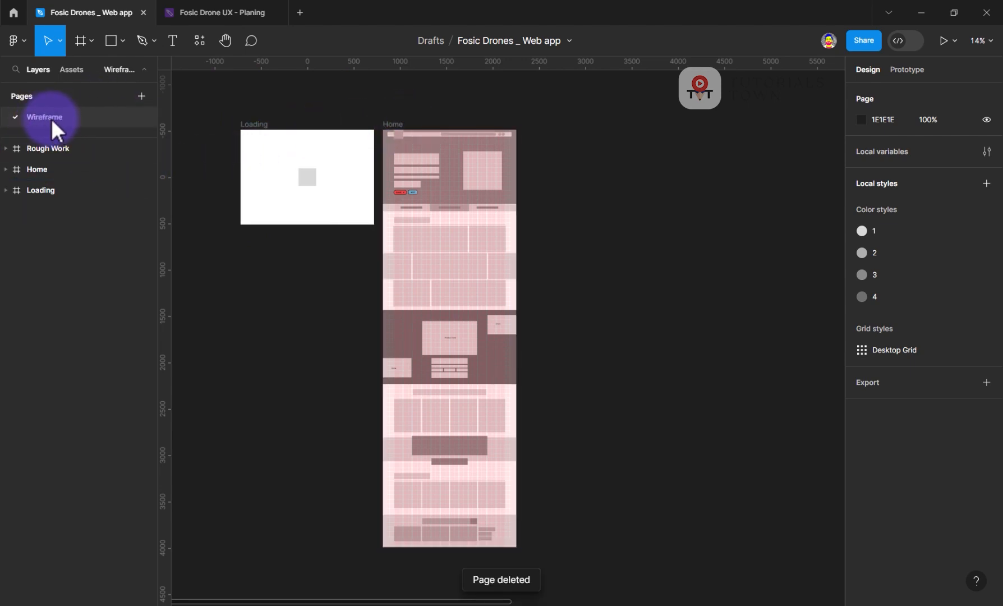
- Duplicate the Wireframe page and rename the copy as Desktop Web
{"action": "right_click", "coordinate": [47, 119]}
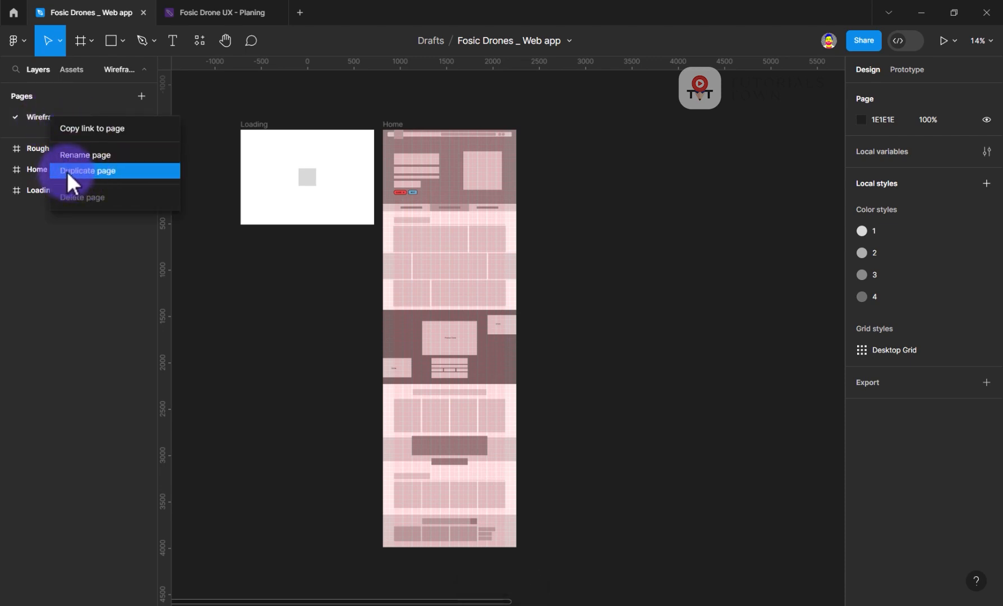
{"action": "left_click", "coordinate": [67, 172]}
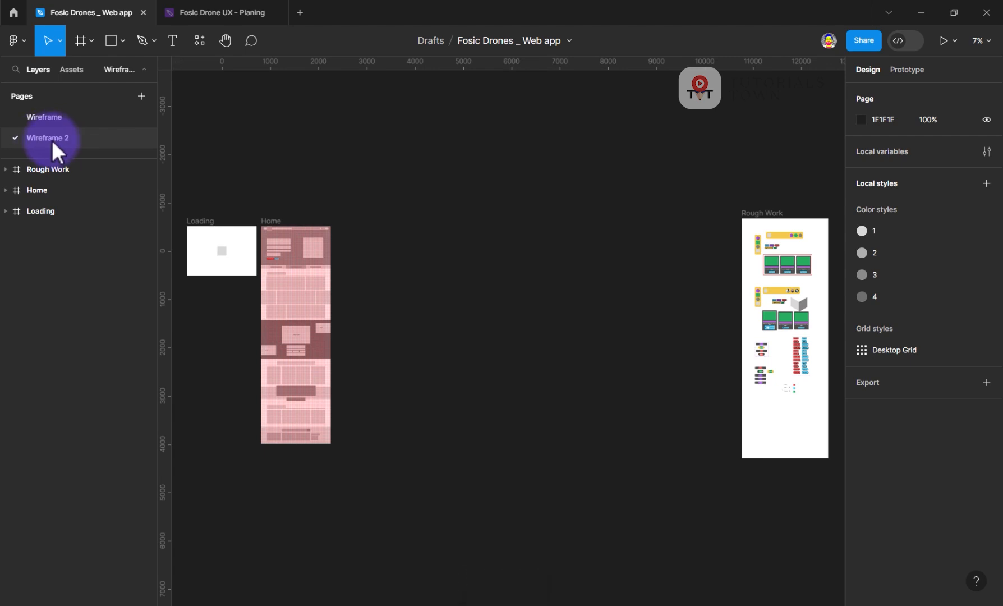
{"action": "right_click", "coordinate": [51, 139]}
{"action": "double_click", "coordinate": [38, 140]}
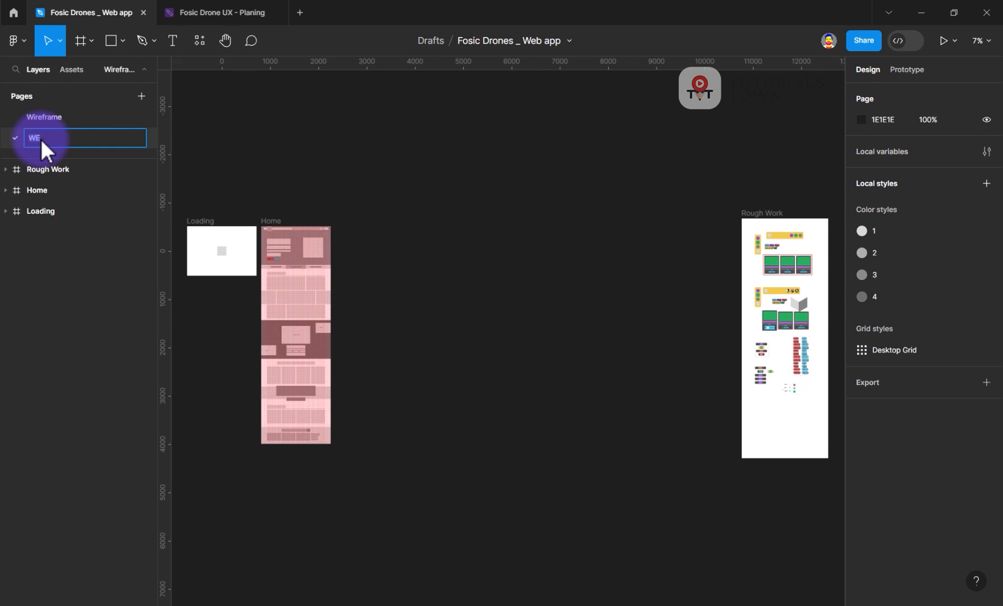
{"action": "type", "text": "Desktop Web"}
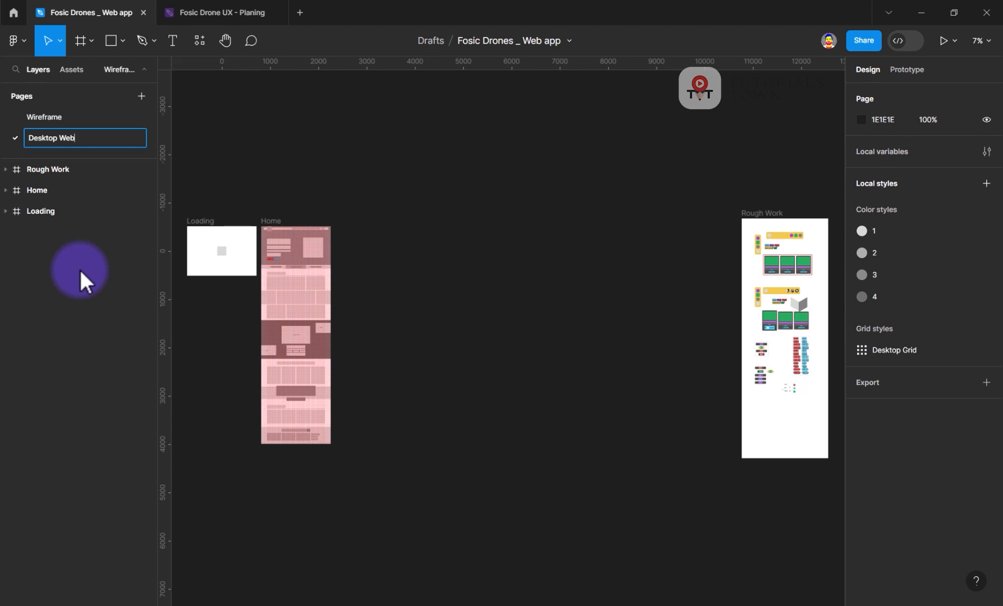
{"action": "key", "text": "Return"}
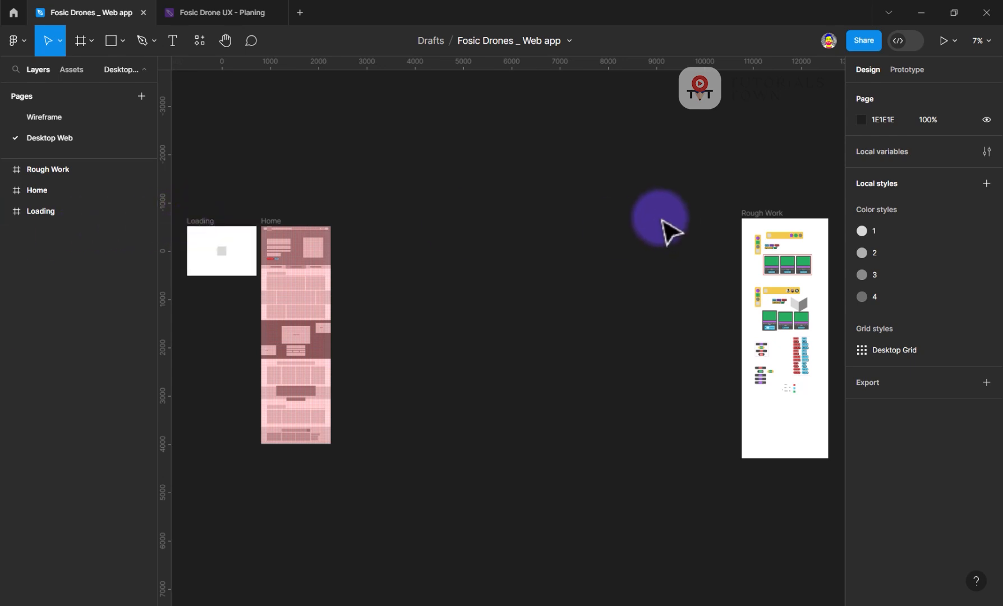
- Compare the Wireframe and Desktop Web pages, and delete the Rough Work frame from Desktop Web
{"action": "left_click", "coordinate": [56, 119]}
{"action": "left_click", "coordinate": [55, 135]}
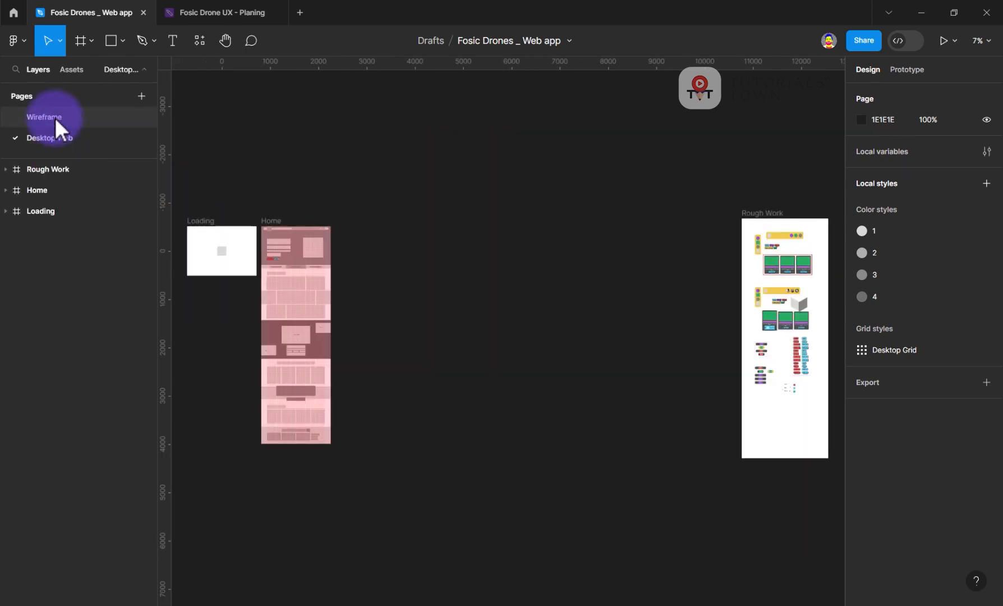
{"action": "left_click", "coordinate": [55, 118]}
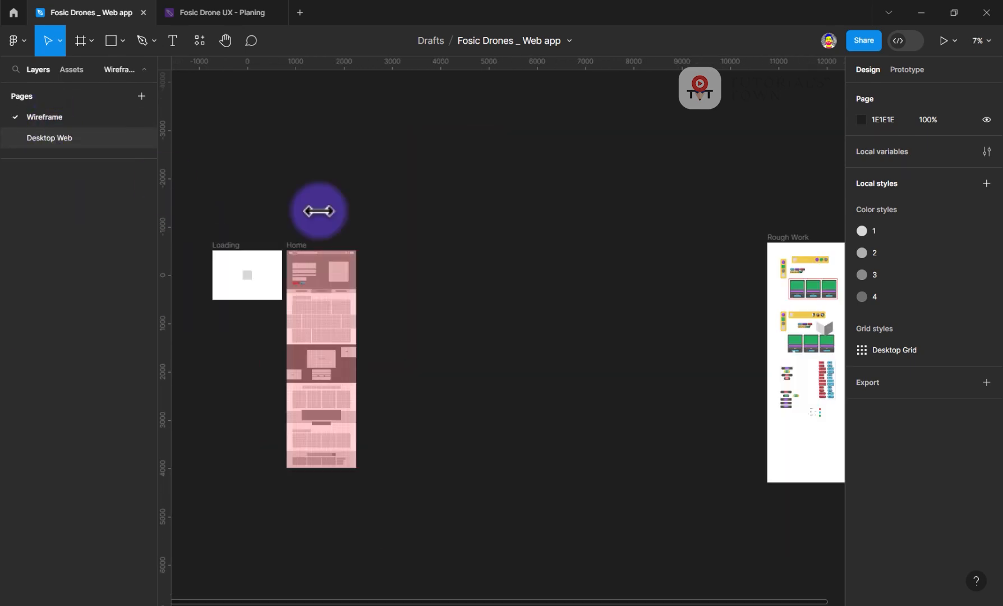
{"action": "left_click", "coordinate": [51, 139]}
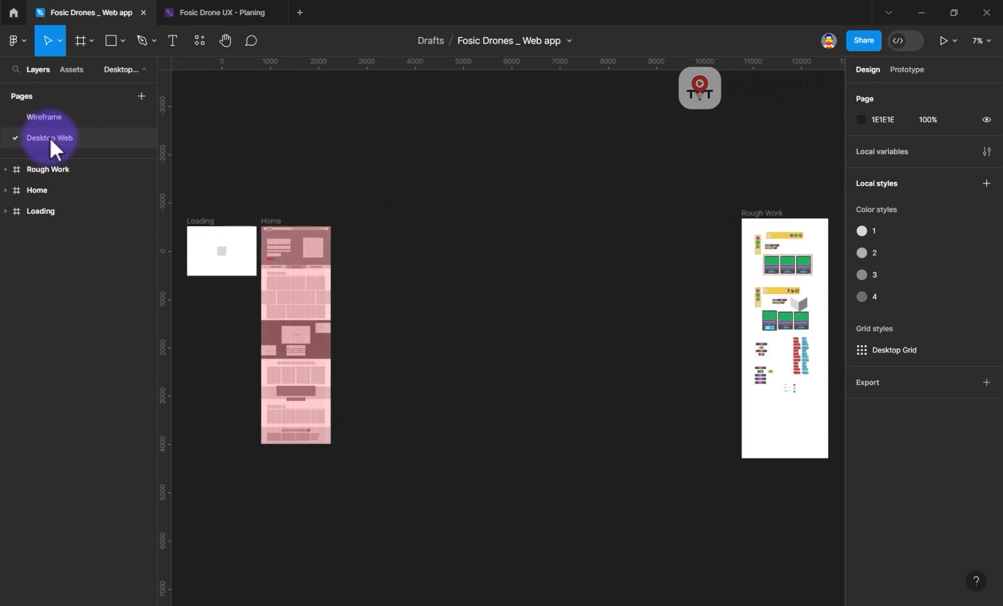
{"action": "left_click", "coordinate": [768, 217]}
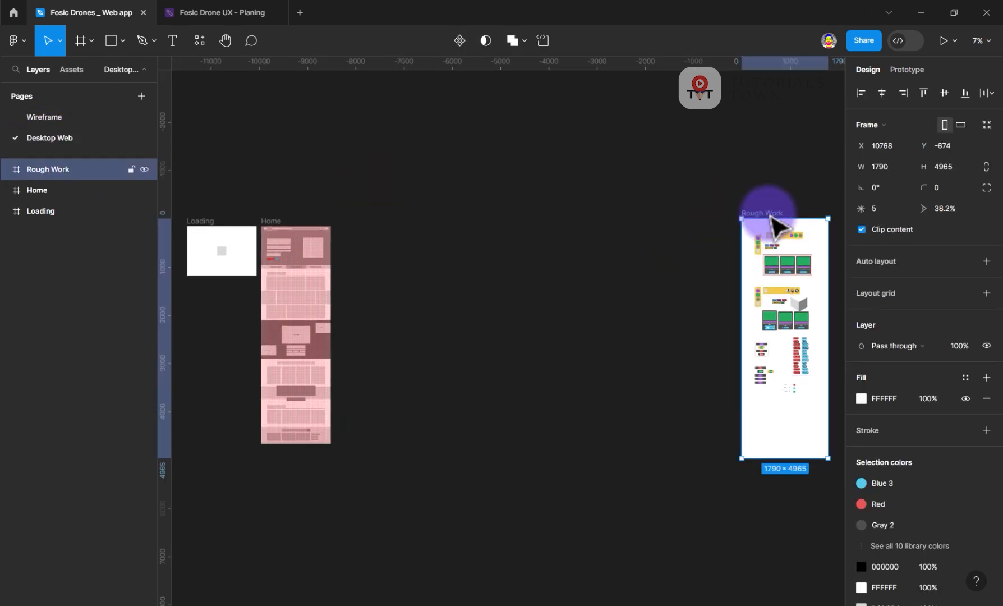
{"action": "key", "text": "Delete"}
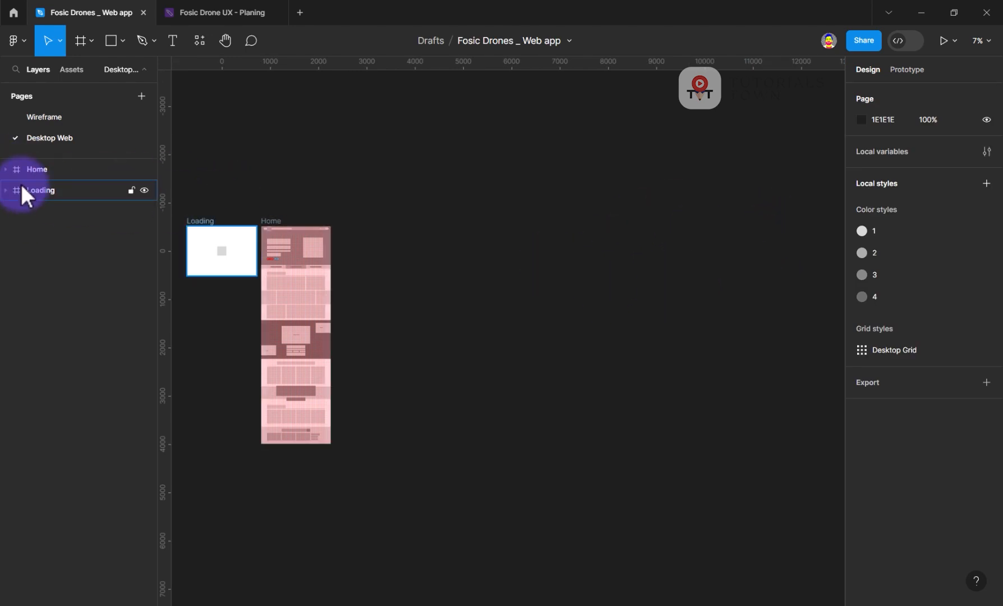
- Rename the Loading frame on the Desktop Web page as Splash
{"action": "left_click_drag", "start_coordinate": [267, 177], "coordinate": [466, 161]}
{"action": "scroll", "coordinate": [433, 227], "scroll_direction": "up", "scroll_amount": 6}
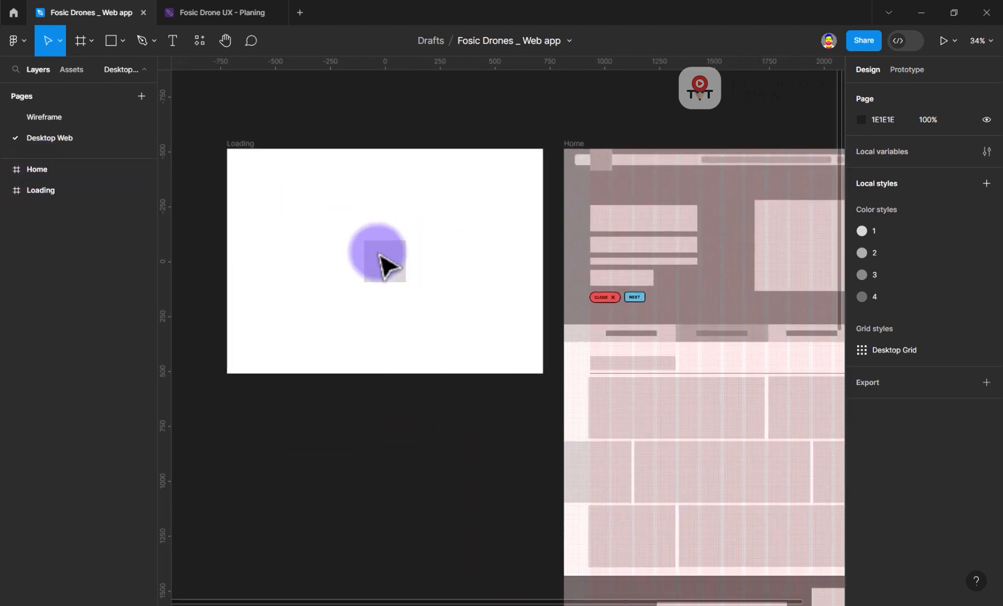
{"action": "left_click", "coordinate": [38, 191]}
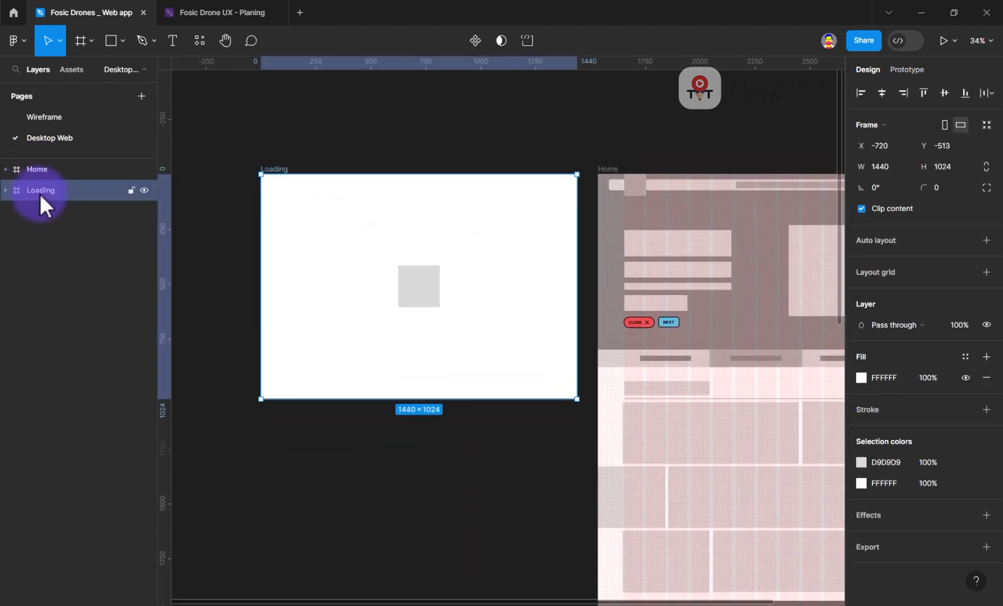
{"action": "double_click", "coordinate": [35, 186]}
{"action": "type", "text": "Splash"}
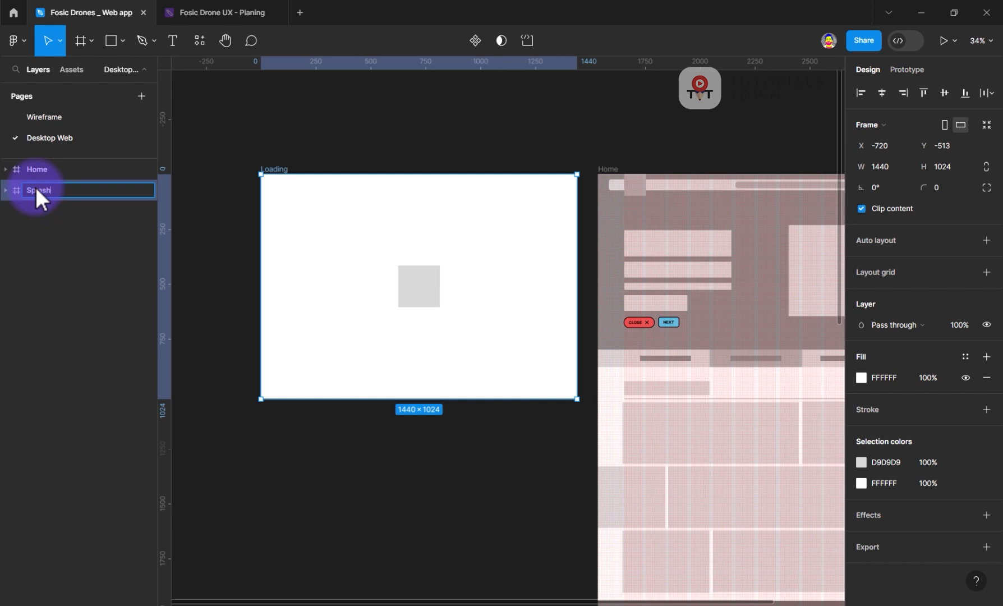
{"action": "left_click", "coordinate": [326, 130]}
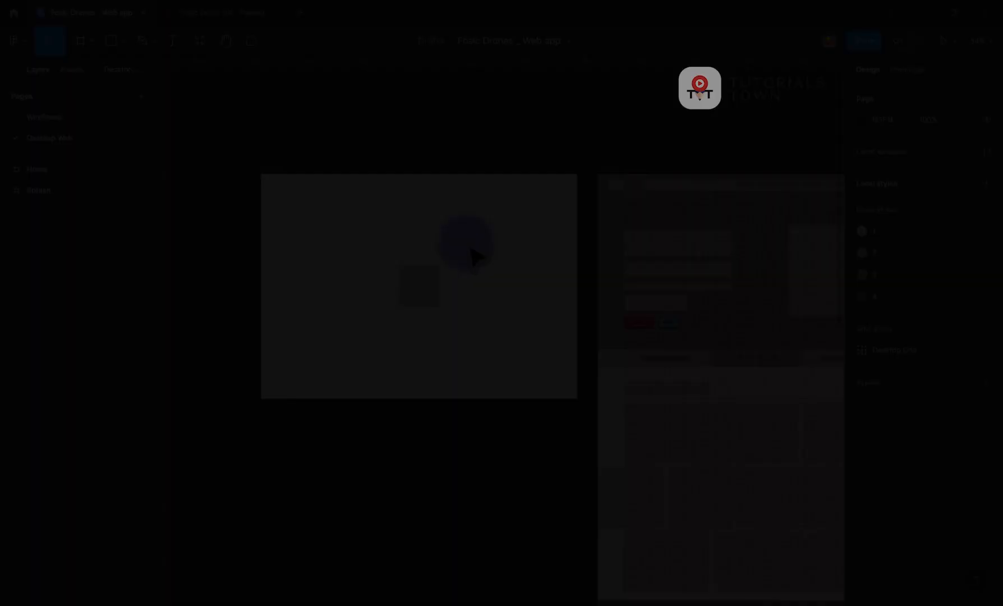
- Examine the grey placeholder square in the middle of the Splash frame
{"action": "key", "text": "z"}
{"action": "left_click_drag", "start_coordinate": [327, 270], "coordinate": [449, 361]}
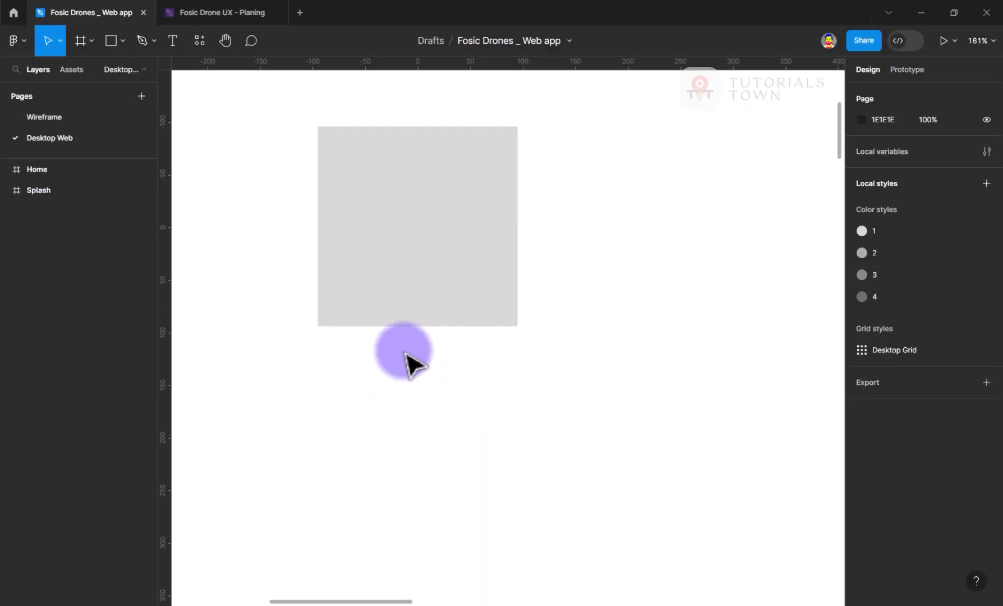
{"action": "scroll", "coordinate": [413, 365], "scroll_direction": "down", "scroll_amount": 2}
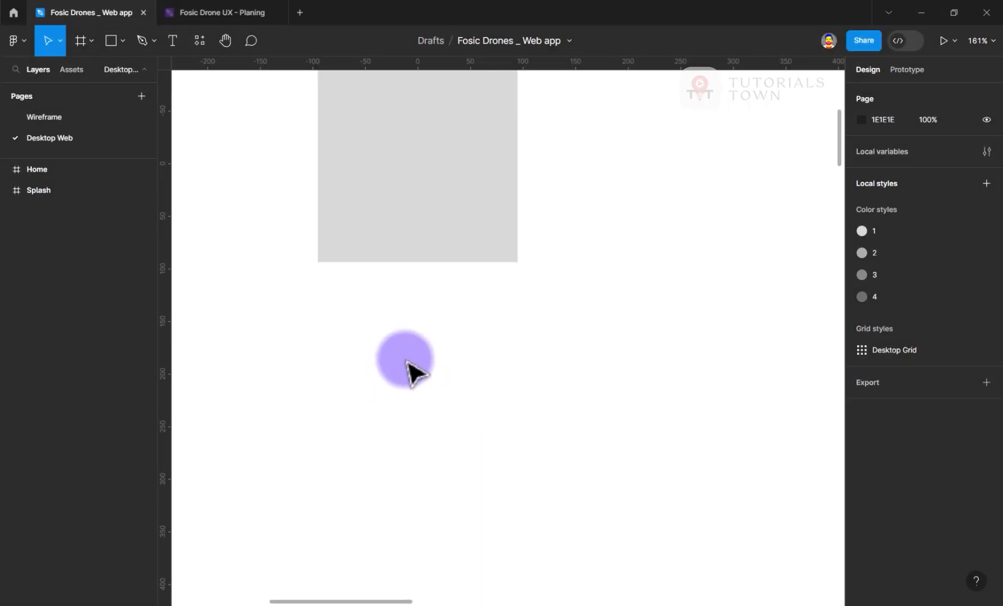
{"action": "scroll", "coordinate": [413, 365], "scroll_direction": "down", "scroll_amount": 6, "text": "ctrl"}
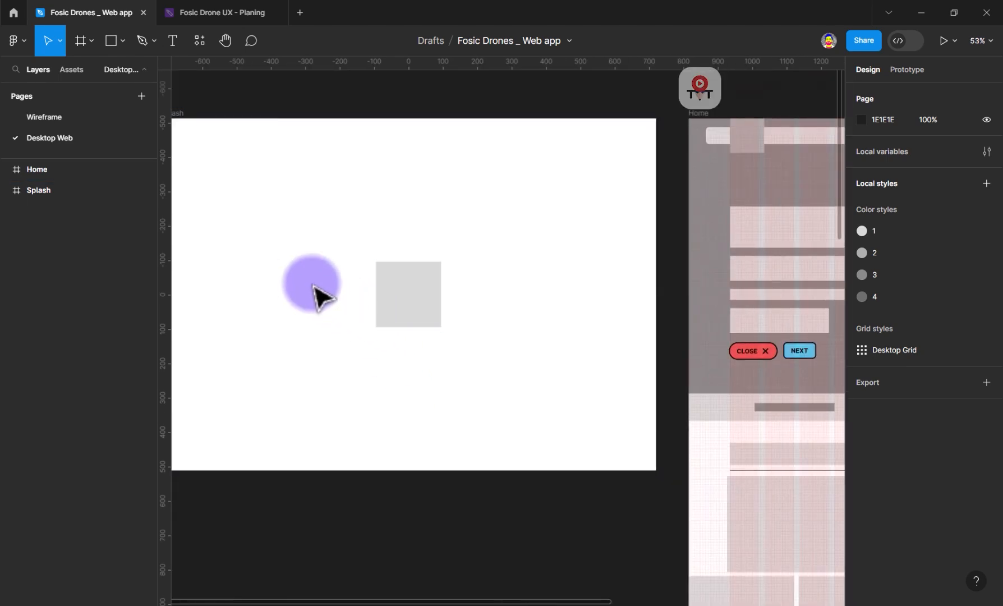
{"action": "left_click_drag", "start_coordinate": [314, 286], "coordinate": [348, 338]}
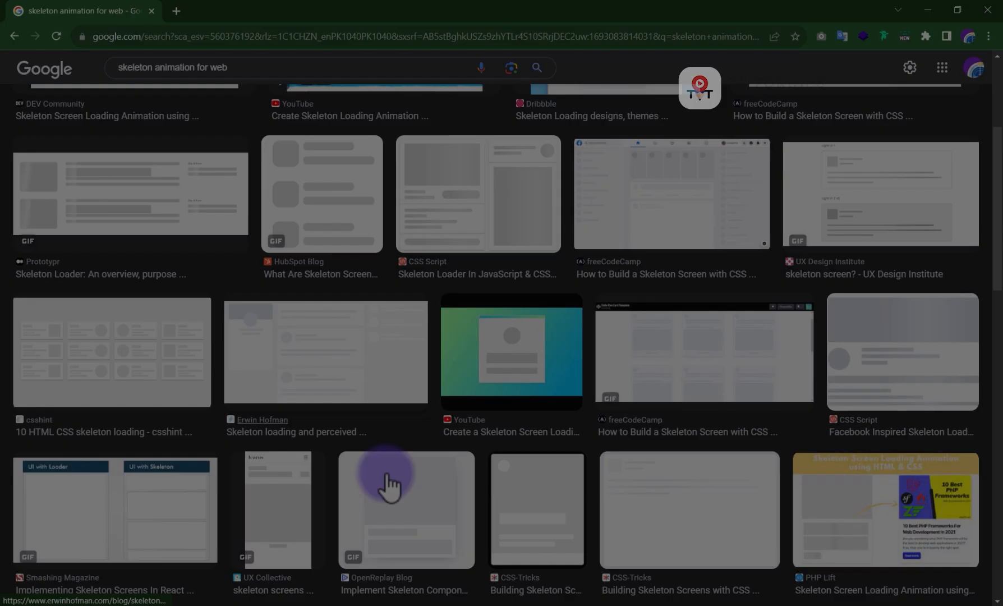
- Browse the Google image results for "skeleton animation for web" for loading-screen examples
{"action": "scroll", "coordinate": [268, 465], "scroll_direction": "down", "scroll_amount": 1}
{"action": "scroll", "coordinate": [268, 465], "scroll_direction": "down", "scroll_amount": 2}
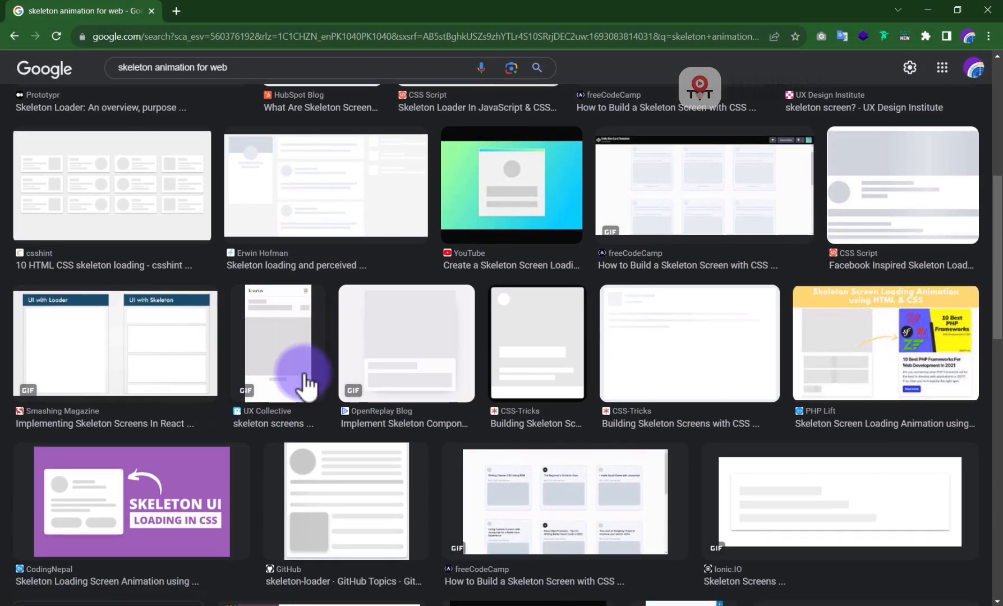
{"action": "scroll", "coordinate": [397, 394], "scroll_direction": "down", "scroll_amount": 1}
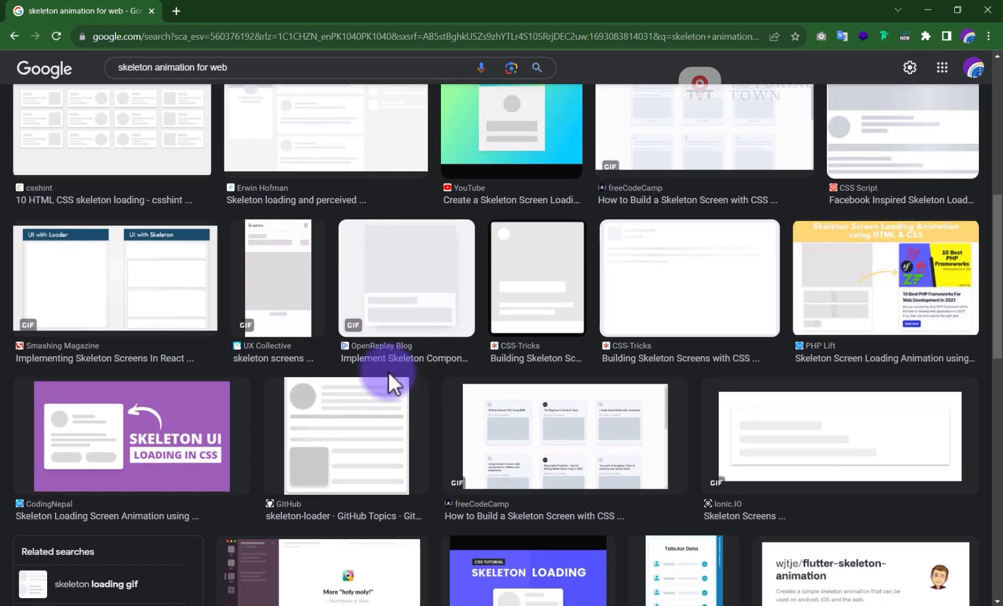
{"action": "scroll", "coordinate": [426, 430], "scroll_direction": "down", "scroll_amount": 3}
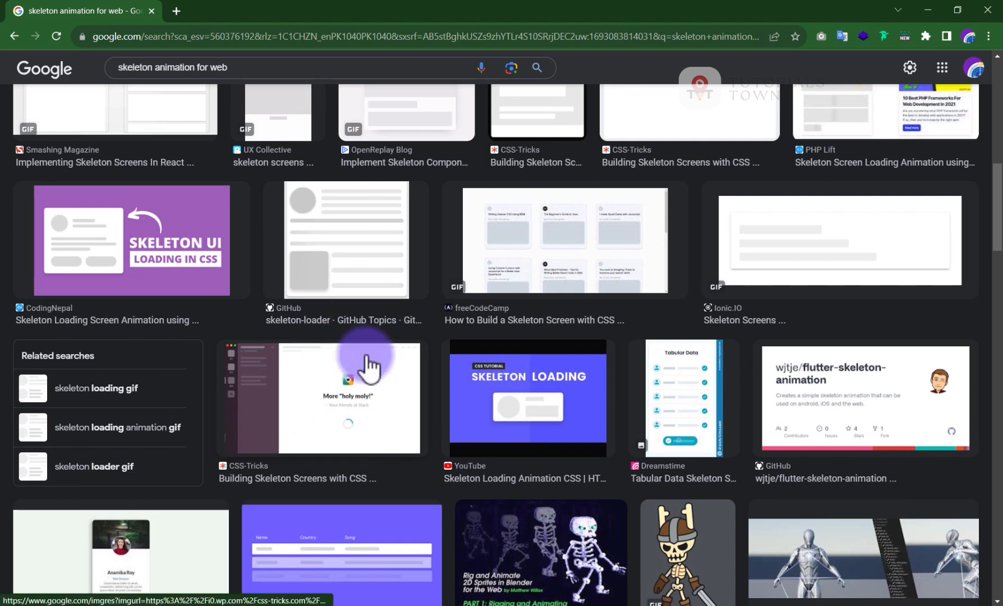
{"action": "scroll", "coordinate": [388, 372], "scroll_direction": "up", "scroll_amount": 3}
{"action": "scroll", "coordinate": [425, 430], "scroll_direction": "down", "scroll_amount": 3}
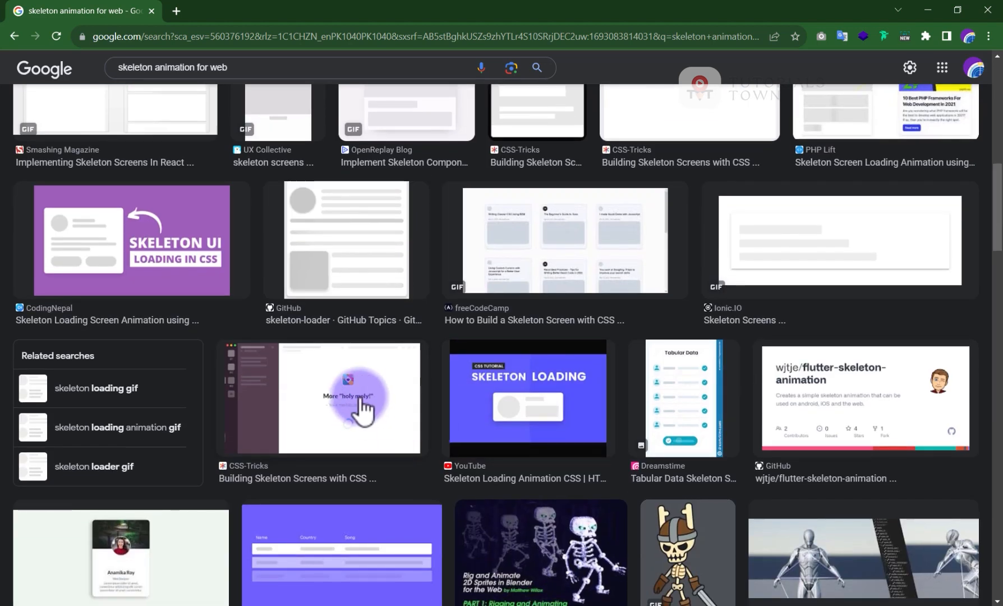
{"action": "left_click", "coordinate": [351, 344]}
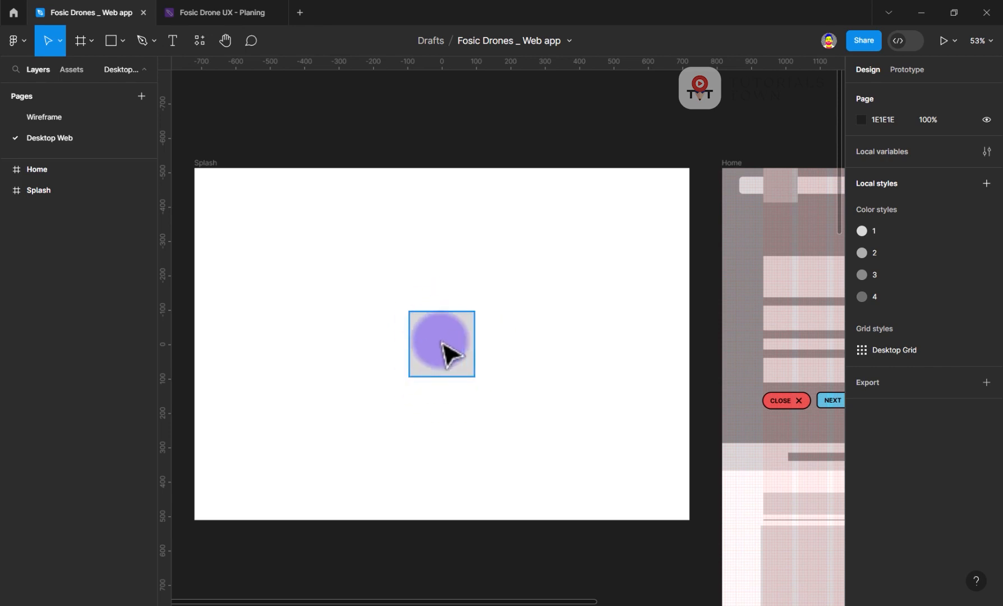
- Switch to fosic Logo.ai in Illustrator and select the complete Fosic Drones logo for inspection
{"action": "left_click", "coordinate": [461, 604]}
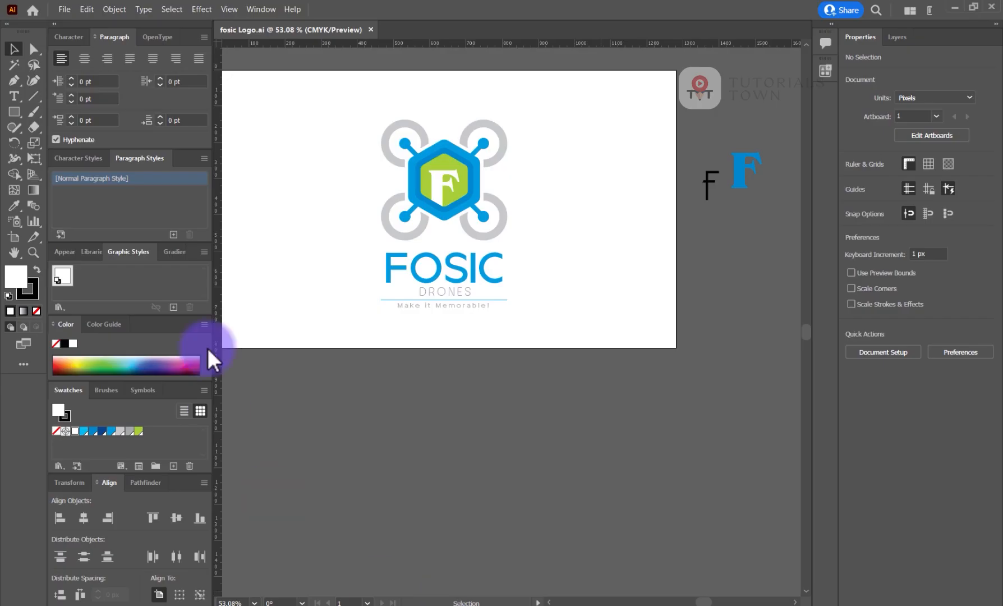
{"action": "left_click_drag", "start_coordinate": [532, 210], "coordinate": [538, 274]}
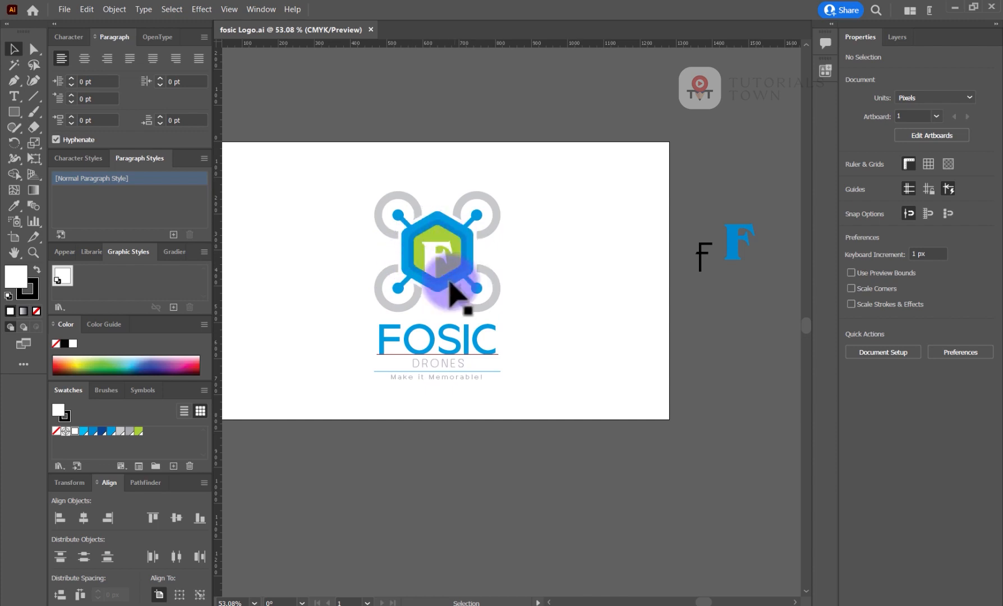
{"action": "scroll", "coordinate": [443, 283], "scroll_direction": "up", "scroll_amount": 2}
{"action": "scroll", "coordinate": [436, 270], "scroll_direction": "up", "scroll_amount": 1}
{"action": "scroll", "coordinate": [437, 271], "scroll_direction": "down", "scroll_amount": 1}
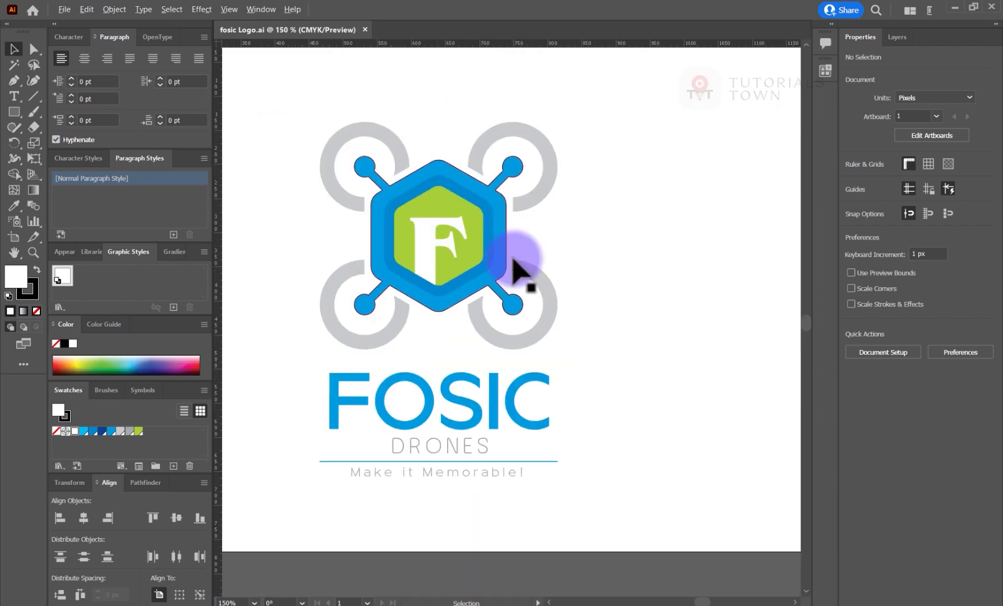
{"action": "left_click_drag", "start_coordinate": [525, 278], "coordinate": [540, 325]}
{"action": "left_click", "coordinate": [398, 319]}
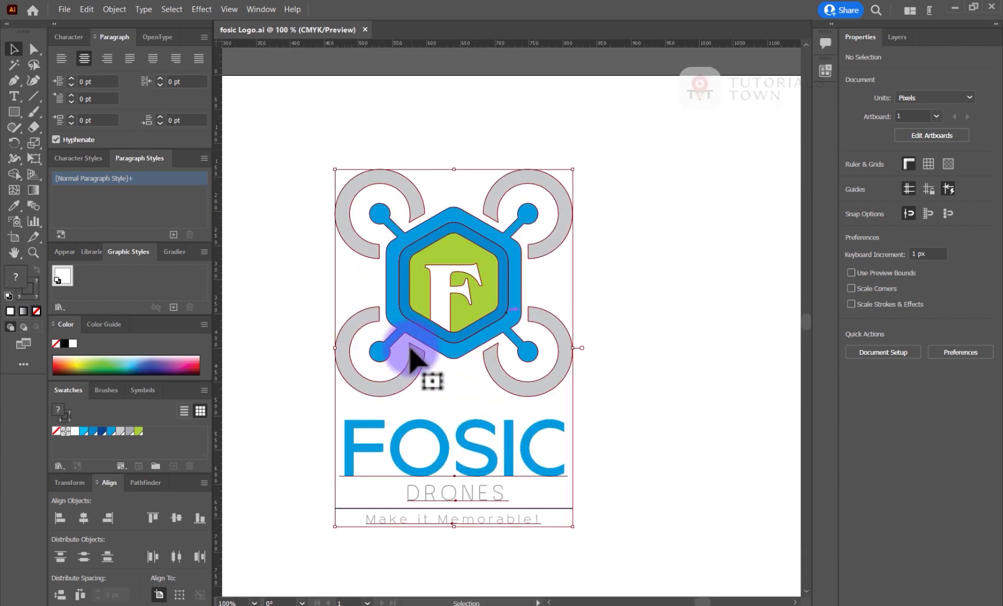
{"action": "scroll", "coordinate": [451, 337], "scroll_direction": "down", "scroll_amount": 3}
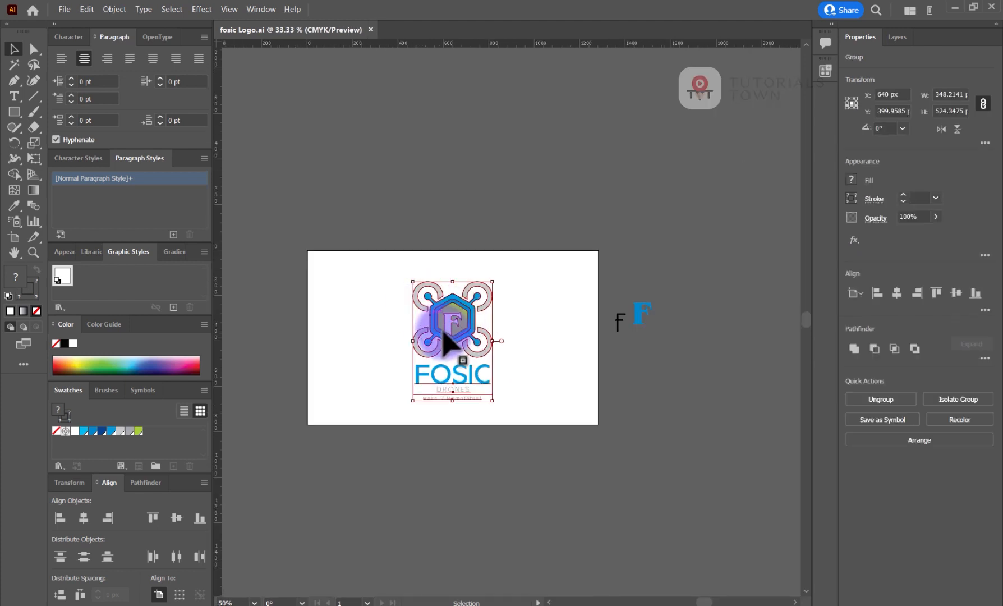
- Isolate the logo group, check that the drone emblem is selectable apart from the text, and clear the selection
{"action": "double_click", "coordinate": [442, 333]}
{"action": "left_click", "coordinate": [415, 331]}
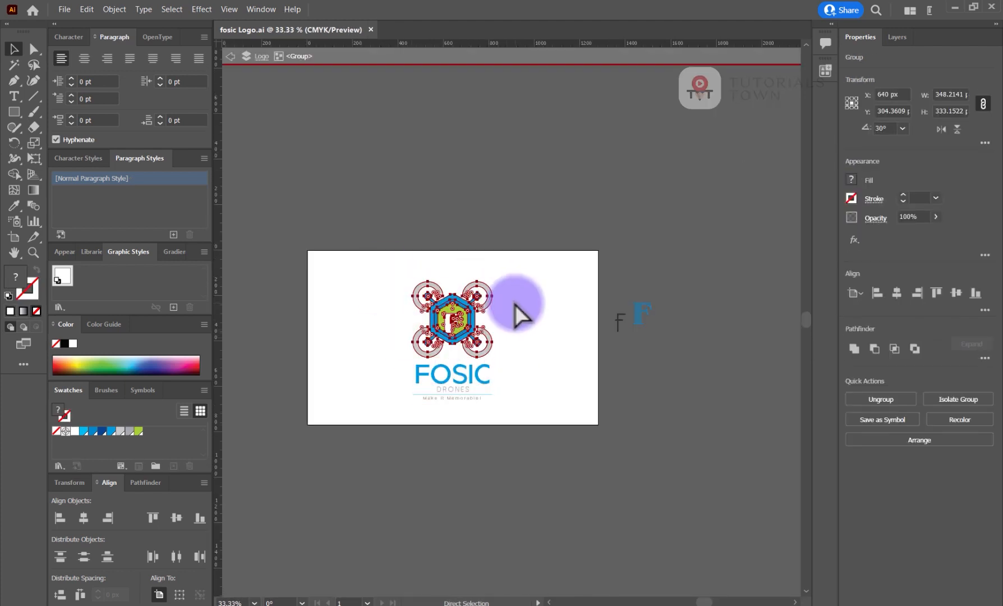
{"action": "left_click", "coordinate": [548, 300]}
{"action": "scroll", "coordinate": [452, 363], "scroll_direction": "up", "scroll_amount": 5}
{"action": "scroll", "coordinate": [451, 363], "scroll_direction": "down", "scroll_amount": 2}
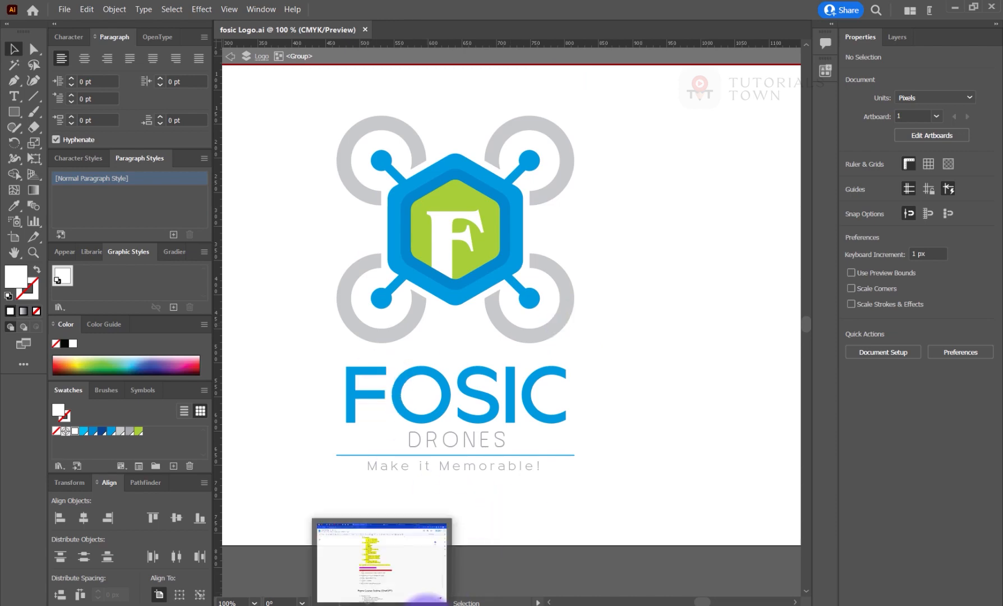
- Select the grey placeholder in Figma's Splash frame, and copy only the drone emblem from the isolated logo in Illustrator
{"action": "left_click", "coordinate": [571, 594]}
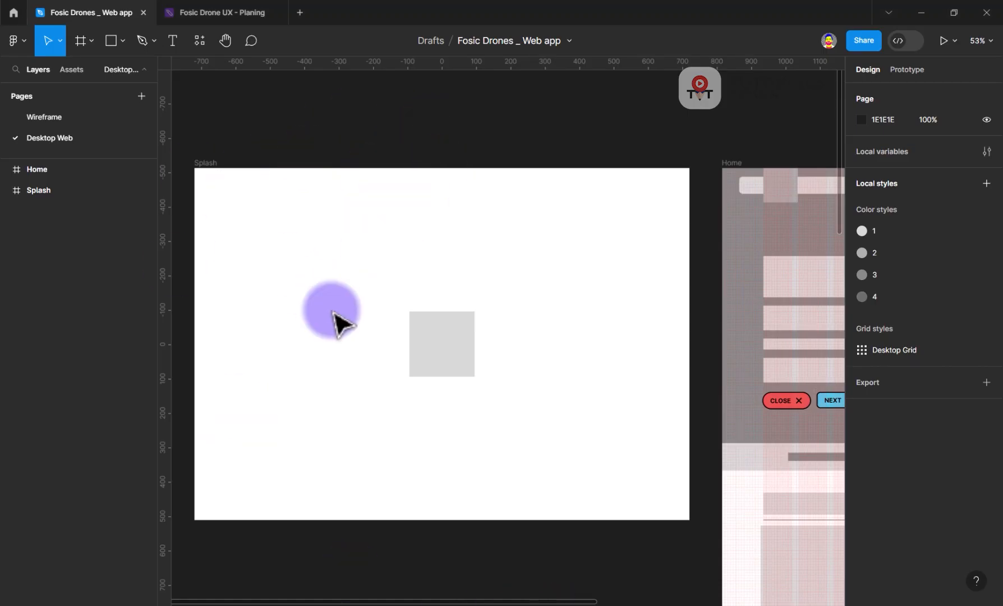
{"action": "left_click", "coordinate": [449, 353]}
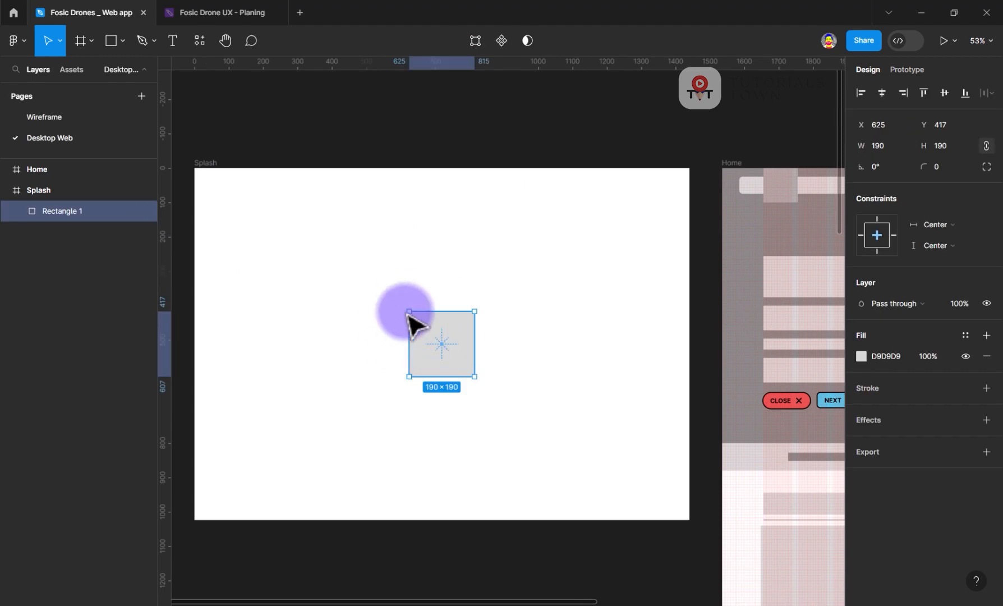
{"action": "left_click", "coordinate": [432, 596]}
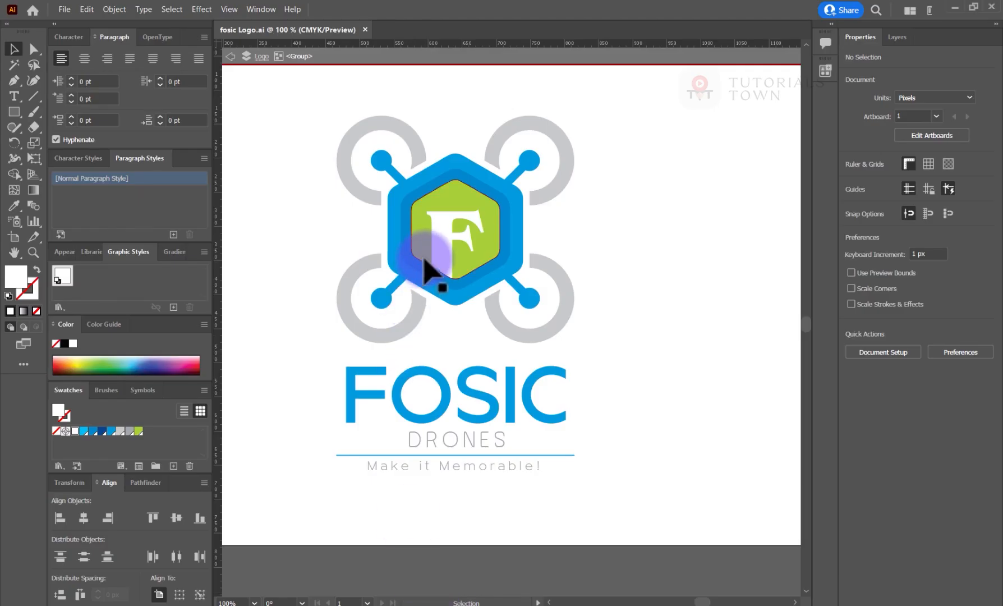
{"action": "left_click", "coordinate": [415, 300]}
{"action": "right_click", "coordinate": [398, 252]}
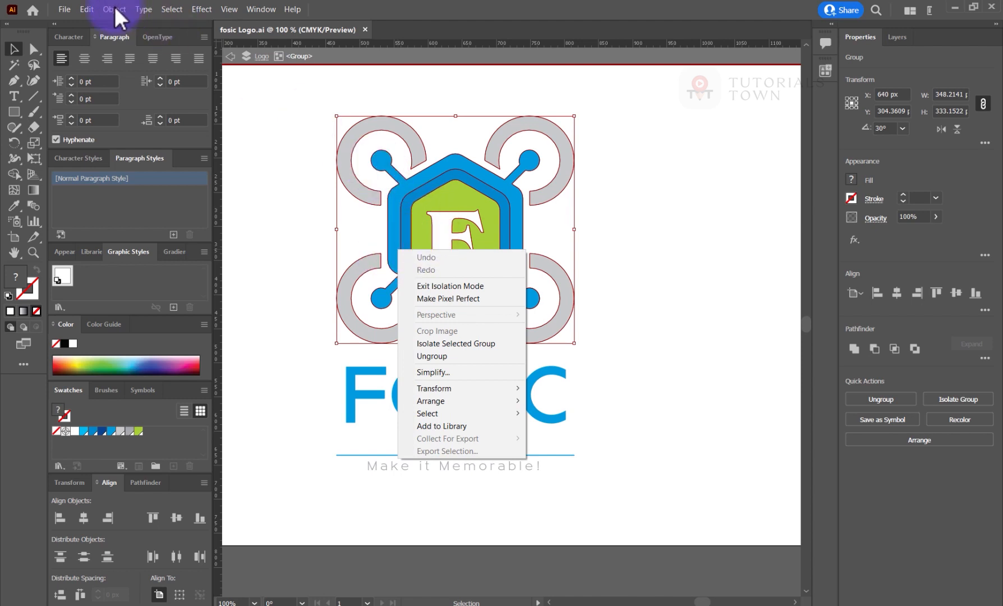
{"action": "left_click", "coordinate": [86, 9]}
{"action": "left_click", "coordinate": [112, 65]}
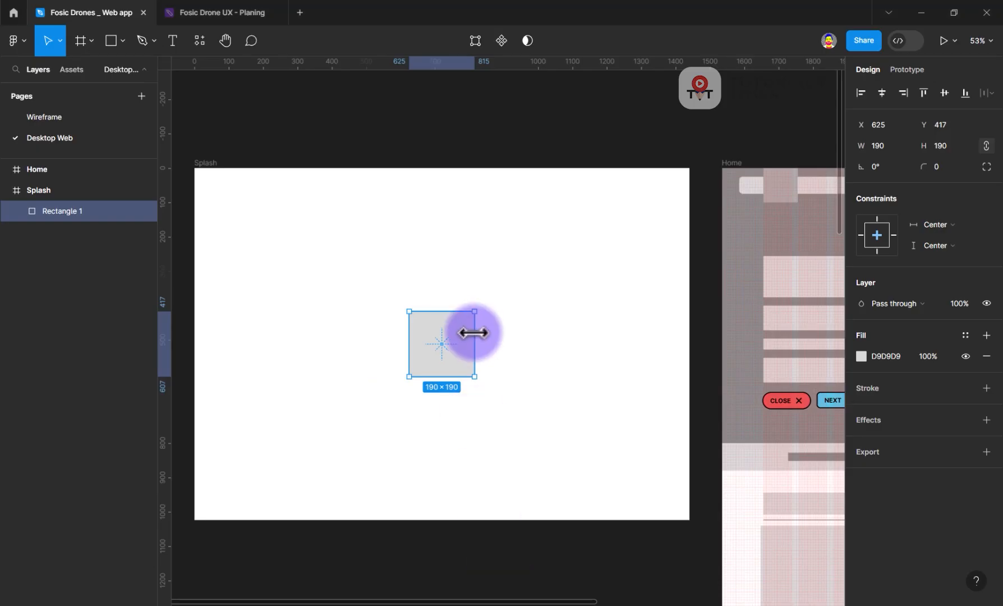
- Paste the drone emblem into the Splash frame and move it beside the grey placeholder, at X 187, Y 274
{"action": "left_click", "coordinate": [510, 374]}
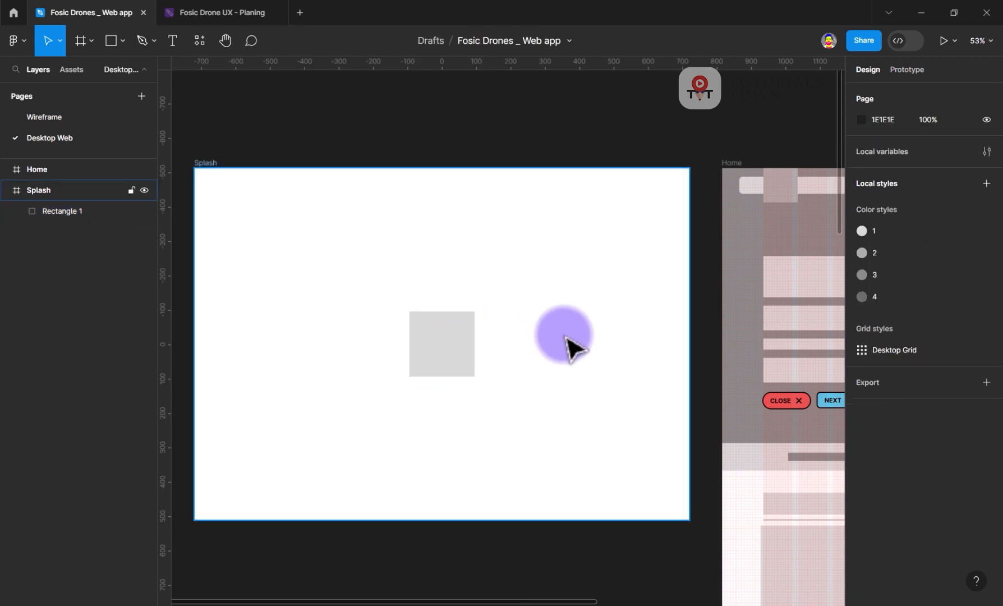
{"action": "key", "text": "ctrl+v"}
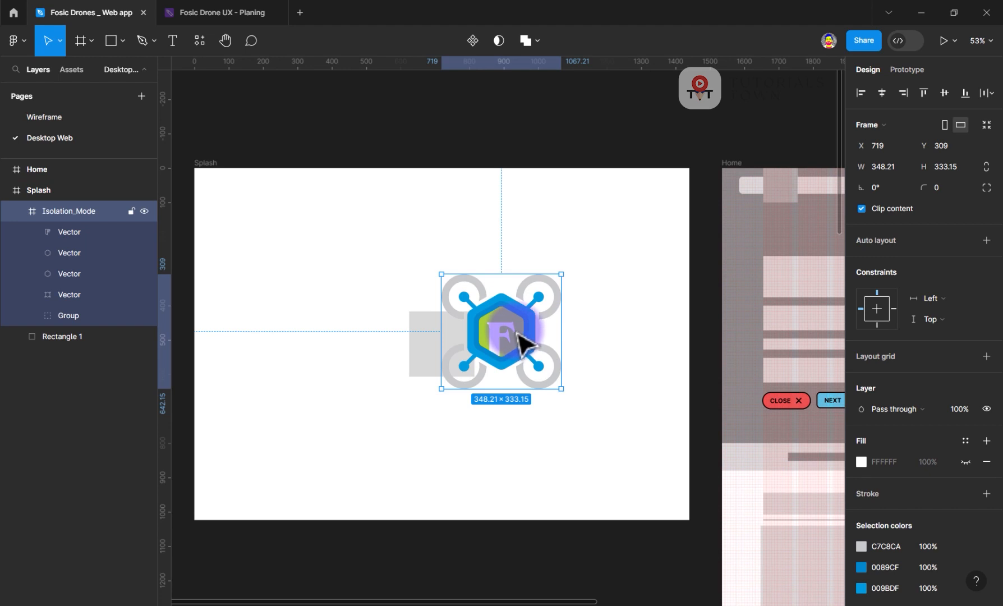
{"action": "left_click_drag", "start_coordinate": [518, 335], "coordinate": [321, 317]}
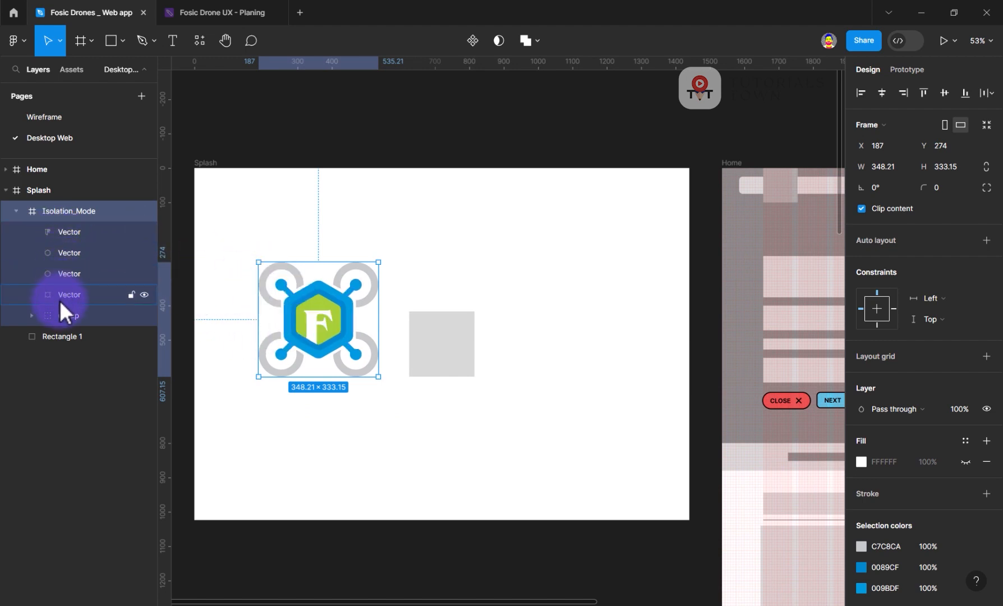
- Show all selection colors of the pasted emblem for inspection, and clear the selection
{"action": "scroll", "coordinate": [934, 472], "scroll_direction": "down", "scroll_amount": 2}
{"action": "scroll", "coordinate": [934, 473], "scroll_direction": "down", "scroll_amount": 1}
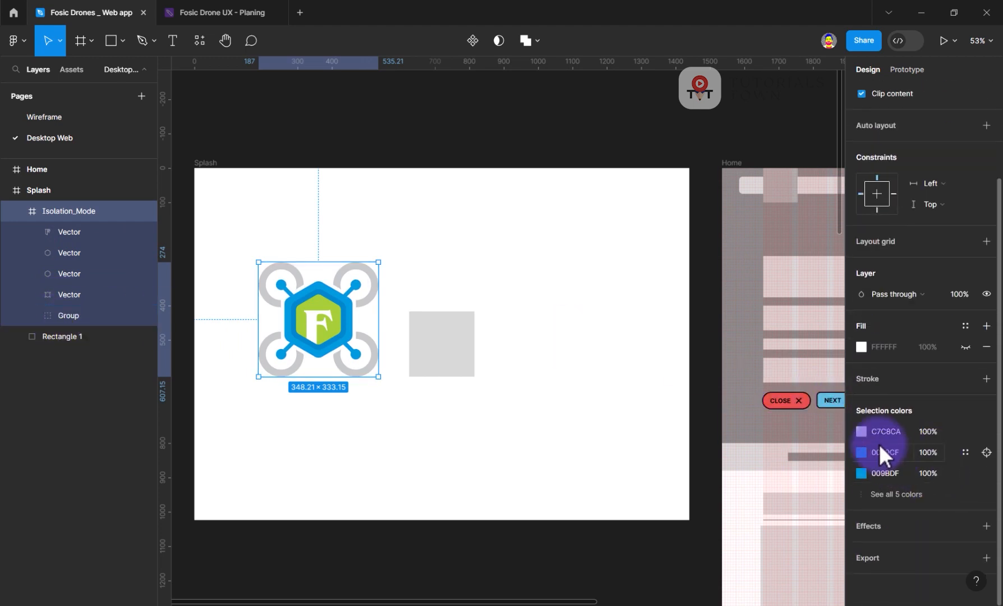
{"action": "left_click", "coordinate": [887, 495]}
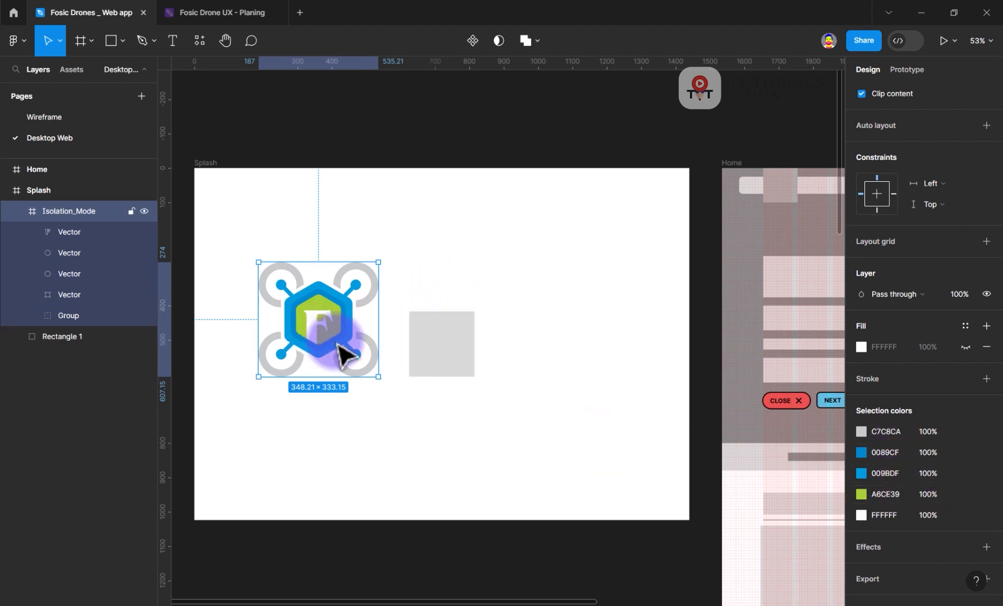
{"action": "left_click", "coordinate": [365, 426]}
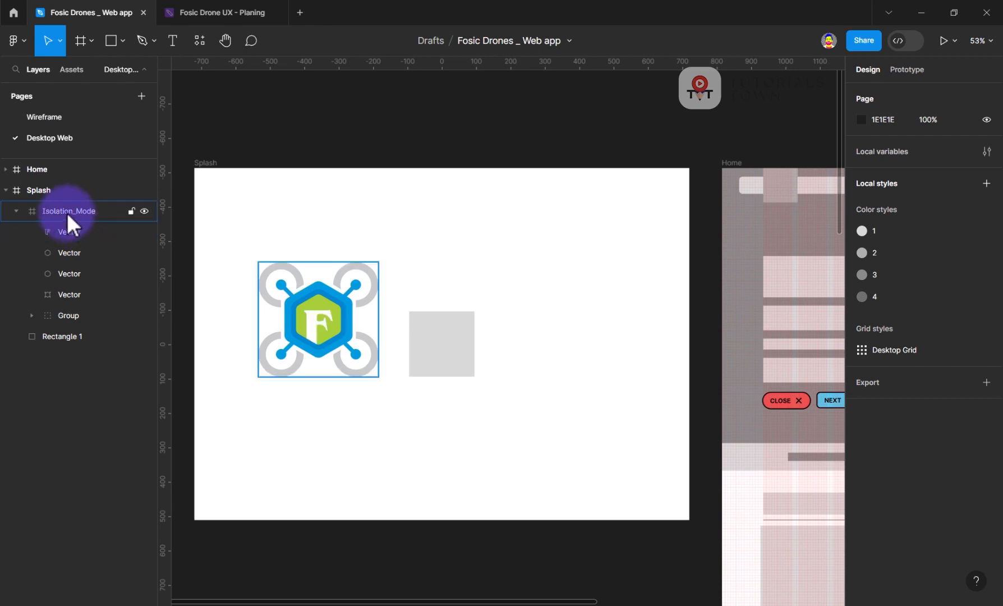
- Rename the pasted Isolation_Mode frame as Fosic Logo
{"action": "double_click", "coordinate": [66, 213]}
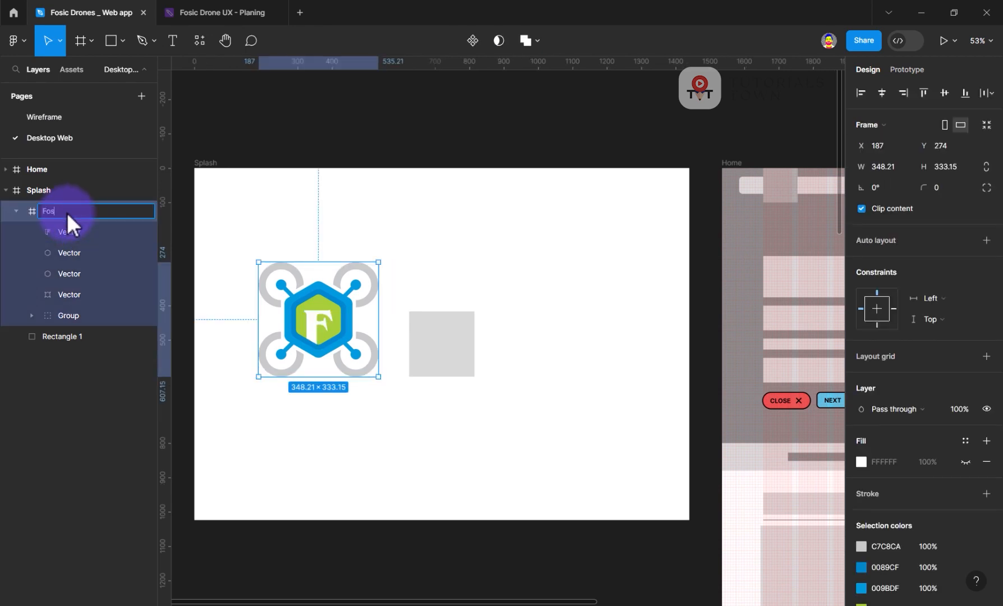
{"action": "type", "text": "Fosic Logo"}
{"action": "key", "text": "Return"}
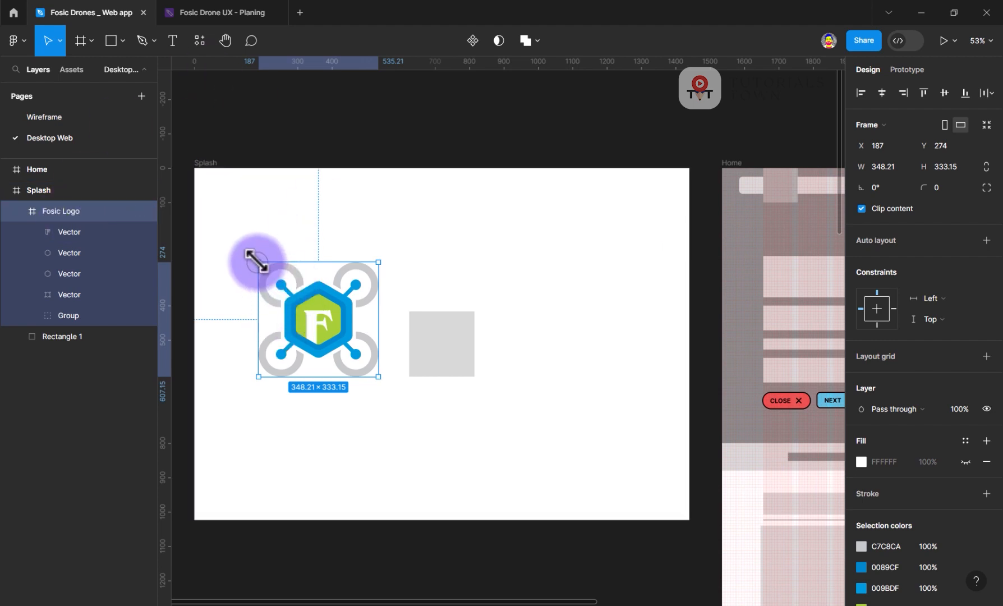
- Scale the Fosic Logo frame down to 229 × 219 and align it horizontally with the grey placeholder
{"action": "left_click_drag", "start_coordinate": [258, 264], "coordinate": [301, 301]}
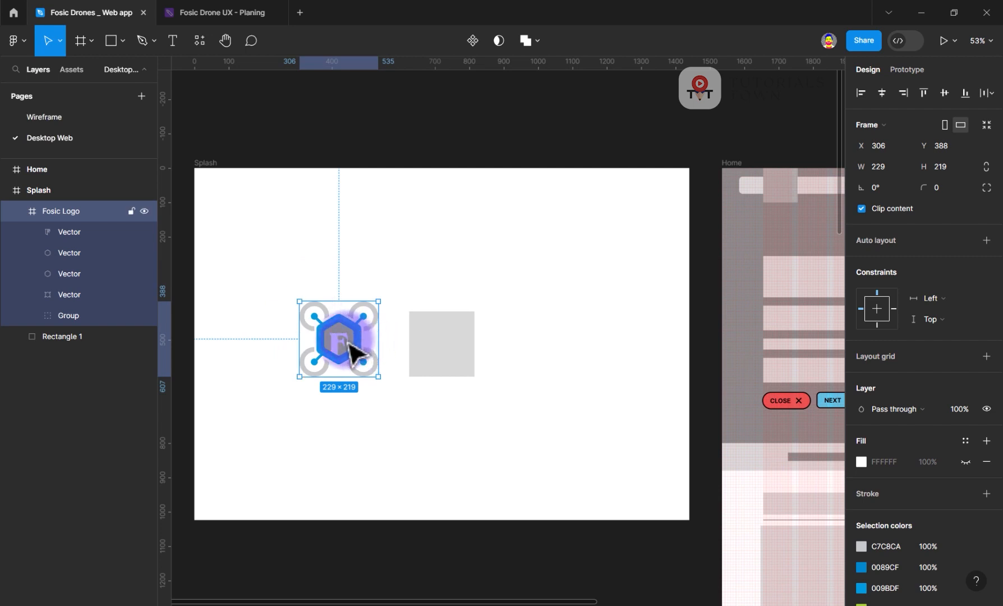
{"action": "left_click_drag", "start_coordinate": [352, 353], "coordinate": [439, 344]}
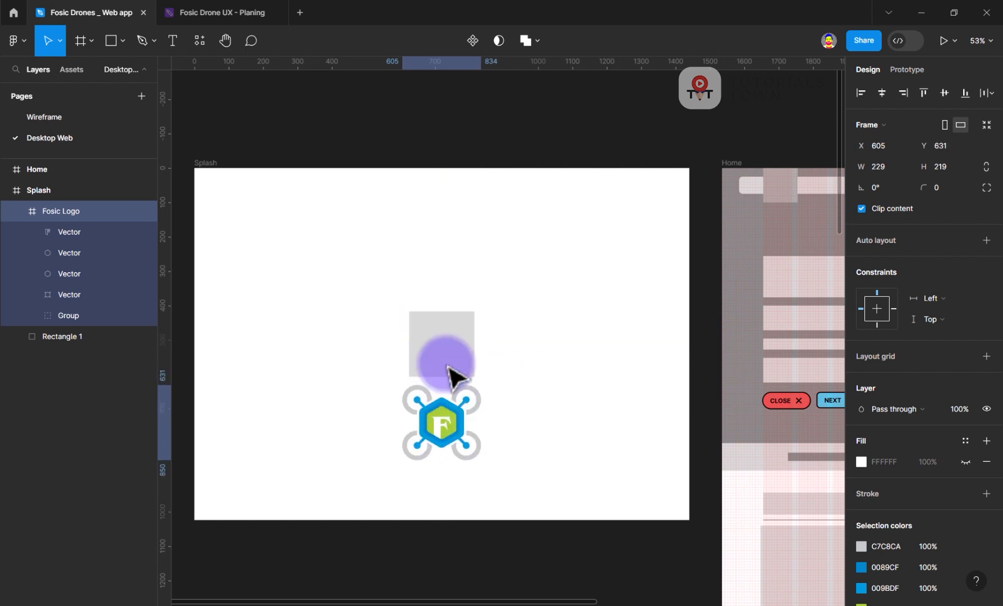
- Try deleting the grey placeholder from the Splash frame, and undo the deletion
{"action": "left_click", "coordinate": [443, 328]}
{"action": "key", "text": "Delete"}
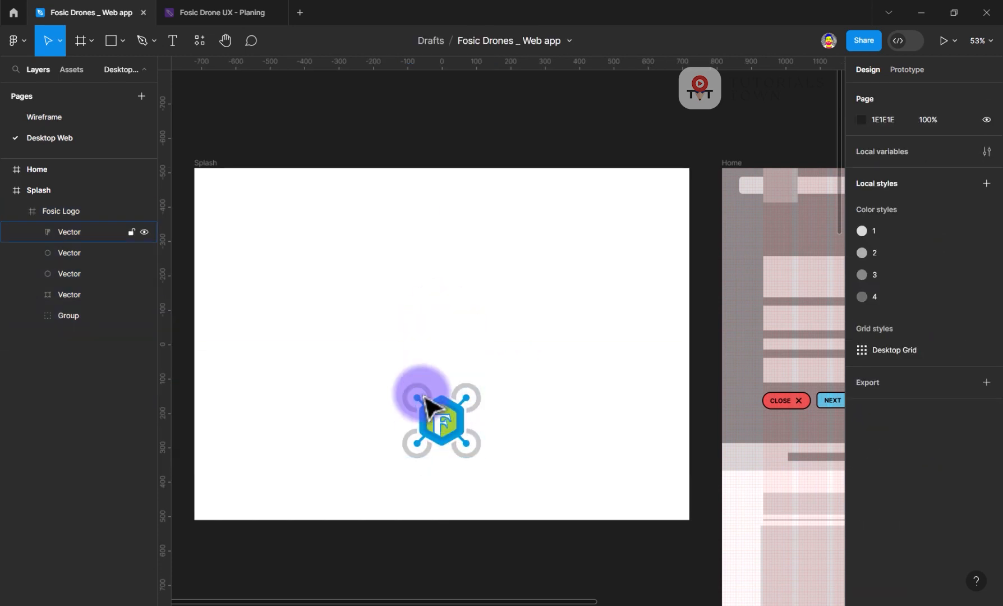
{"action": "key", "text": "ctrl+z"}
- Center the Fosic Logo over the grey placeholder at X 605, Y 403, and delete the placeholder rectangle
{"action": "left_click", "coordinate": [456, 384]}
{"action": "left_click_drag", "start_coordinate": [455, 384], "coordinate": [456, 307]}
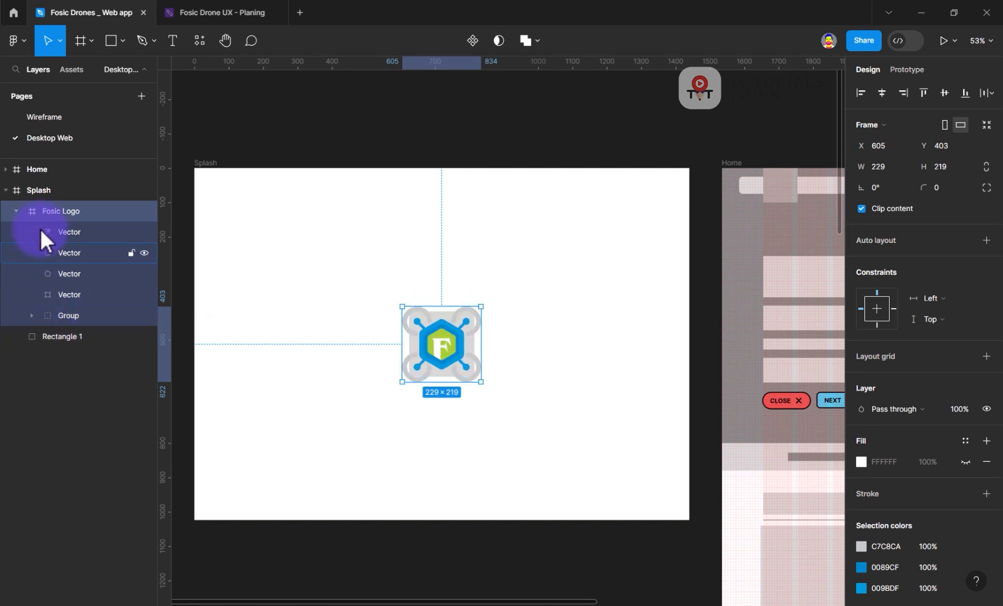
{"action": "left_click", "coordinate": [56, 337]}
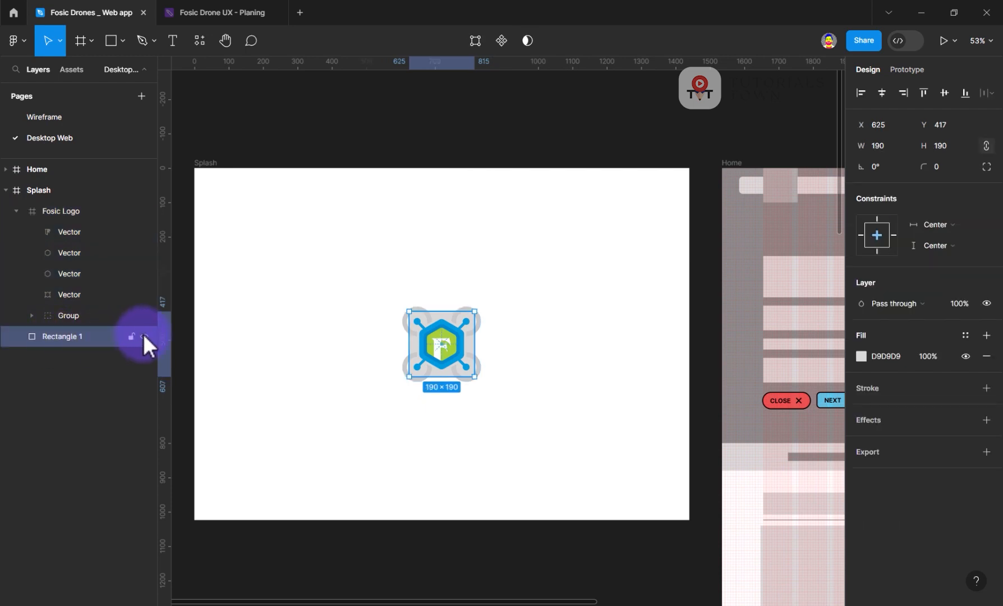
{"action": "key", "text": "Delete"}
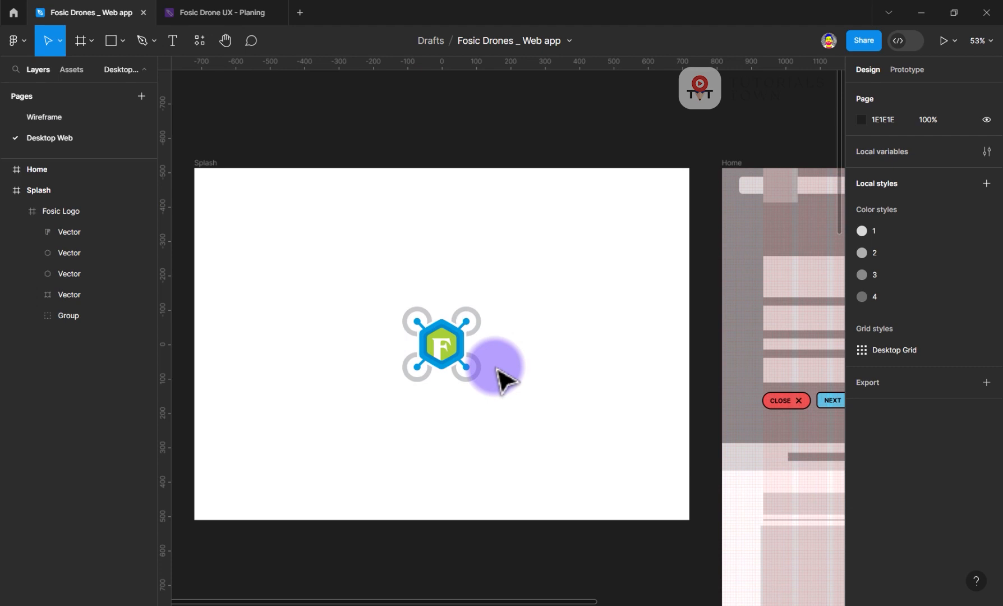
- Select the Splash frame and present it as a prototype
{"action": "left_click", "coordinate": [203, 167]}
{"action": "left_click", "coordinate": [236, 254]}
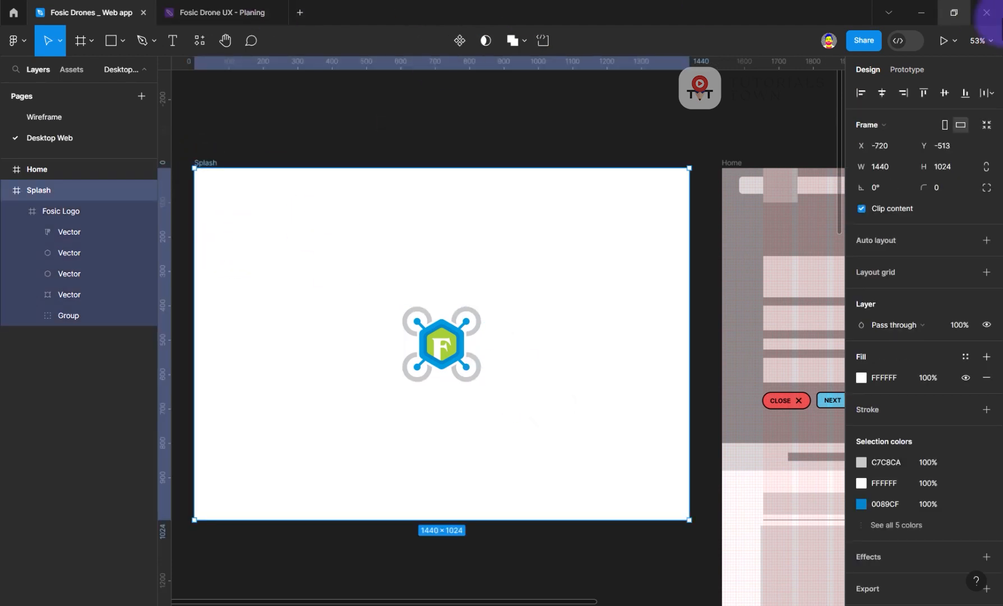
{"action": "left_click", "coordinate": [942, 39]}
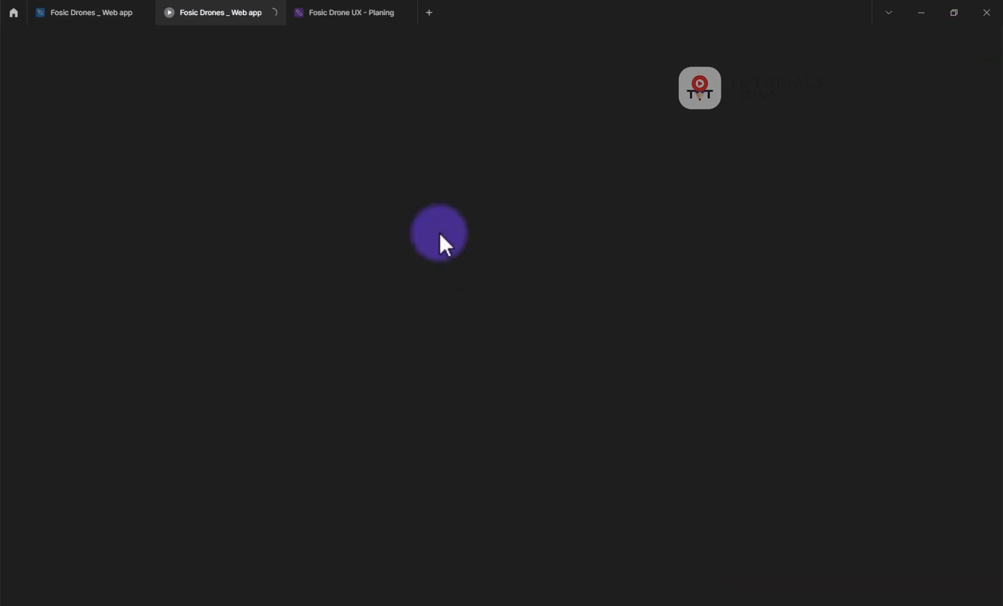
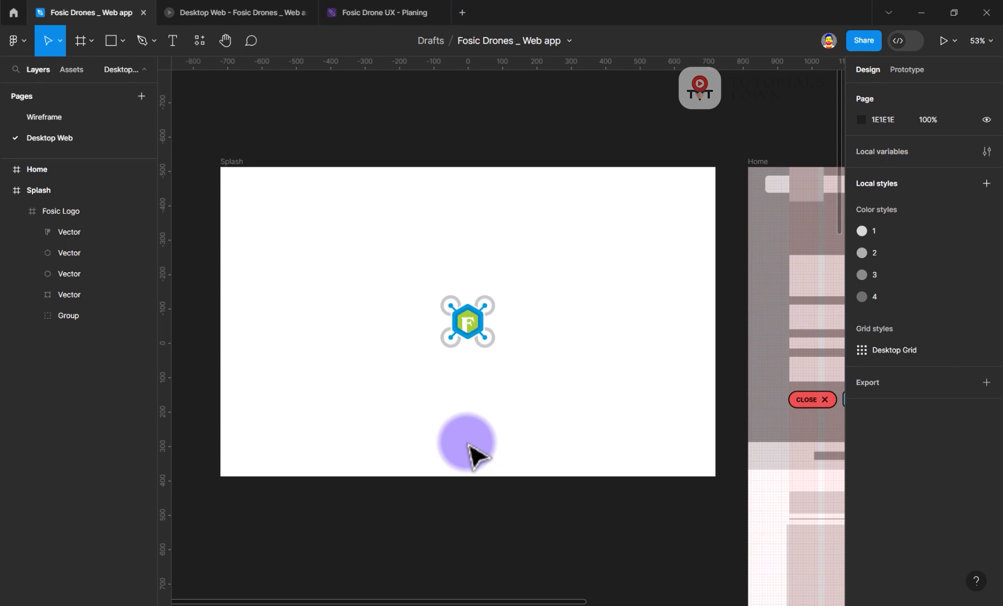
- Select the Home frame, preview its page in the open prototype, and return to the design file with nothing selected
{"action": "left_click_drag", "start_coordinate": [622, 290], "coordinate": [267, 293]}
{"action": "left_click_drag", "start_coordinate": [588, 260], "coordinate": [472, 243]}
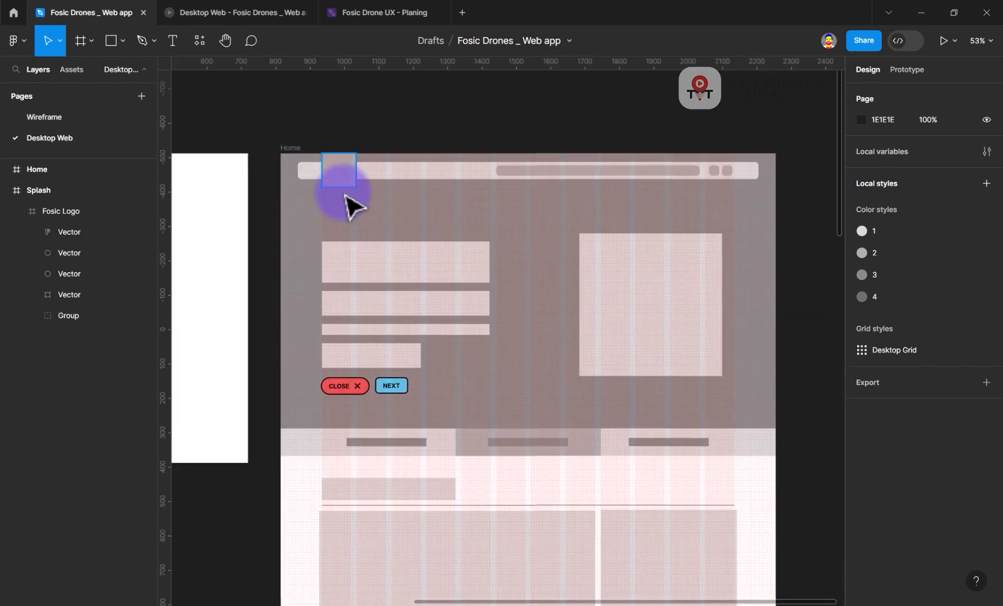
{"action": "left_click_drag", "start_coordinate": [332, 276], "coordinate": [325, 217]}
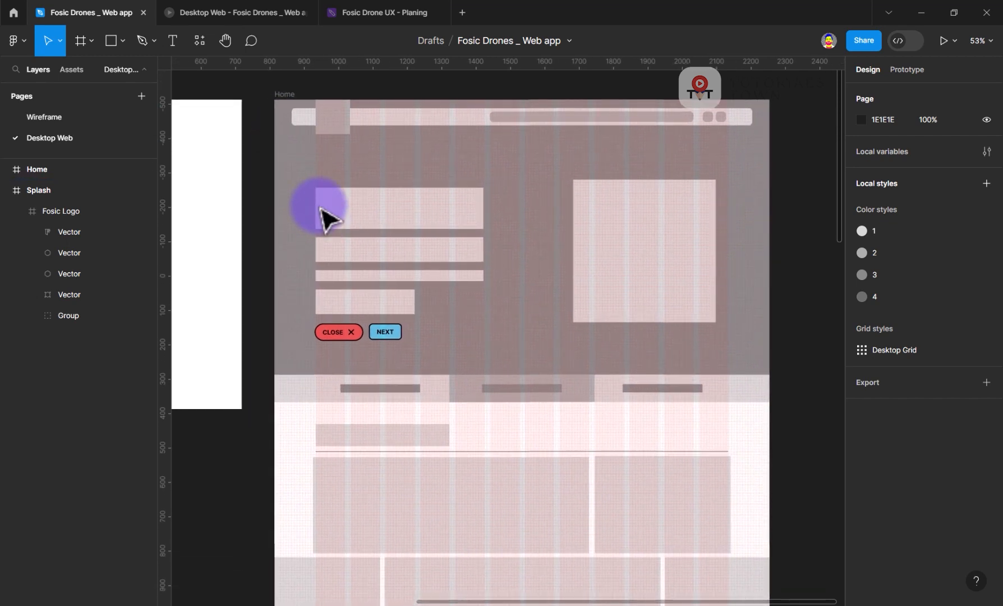
{"action": "left_click_drag", "start_coordinate": [455, 200], "coordinate": [409, 231]}
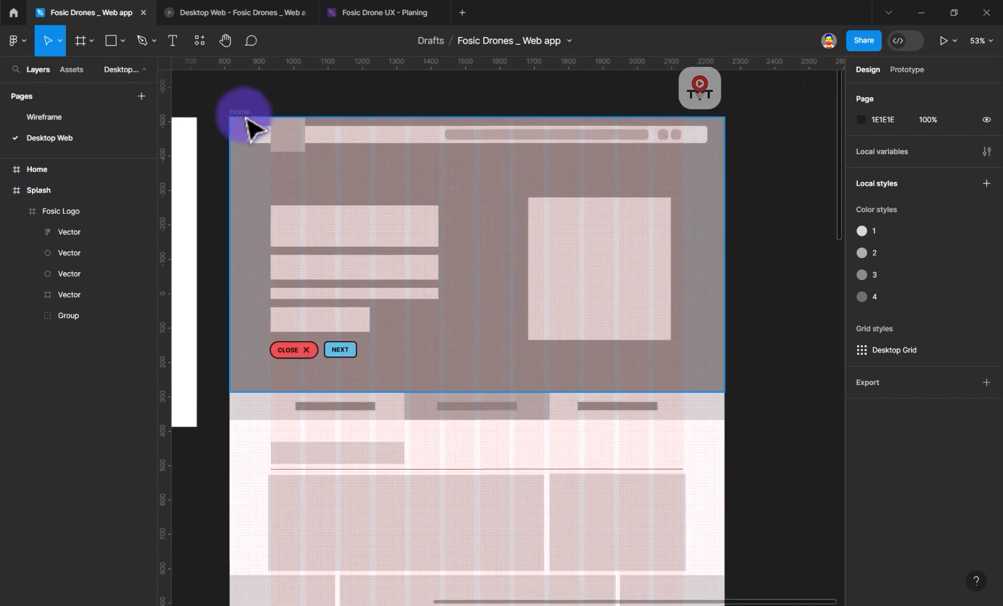
{"action": "left_click", "coordinate": [243, 115]}
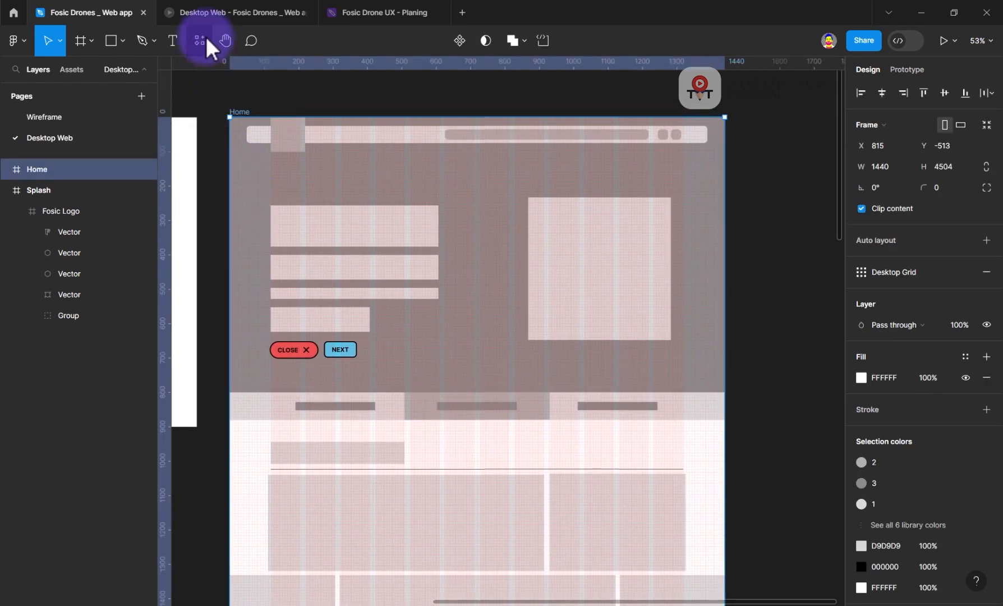
{"action": "left_click", "coordinate": [213, 14]}
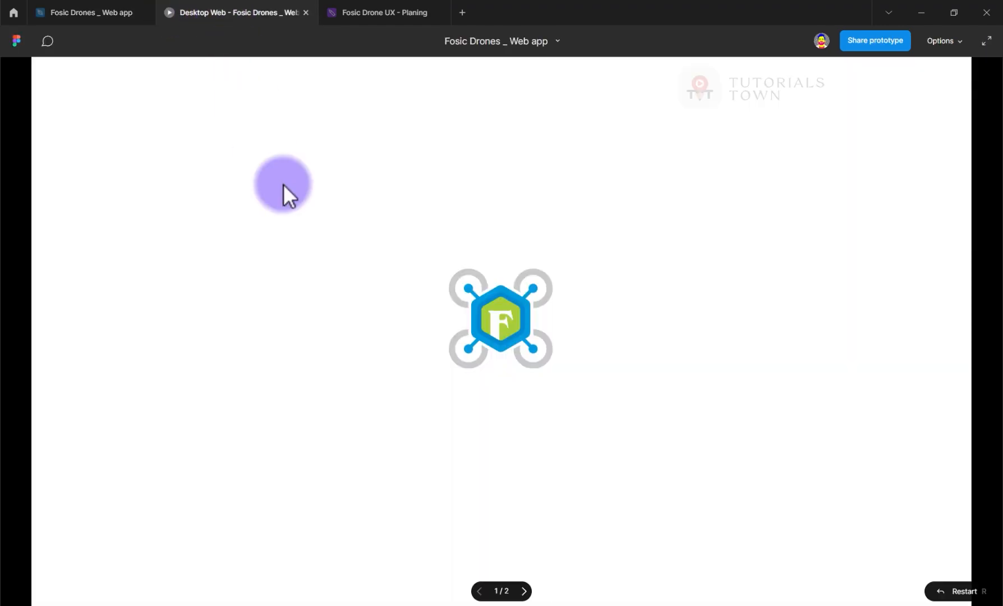
{"action": "left_click", "coordinate": [523, 593]}
{"action": "scroll", "coordinate": [296, 307], "scroll_direction": "down", "scroll_amount": 5}
{"action": "scroll", "coordinate": [297, 305], "scroll_direction": "up", "scroll_amount": 5}
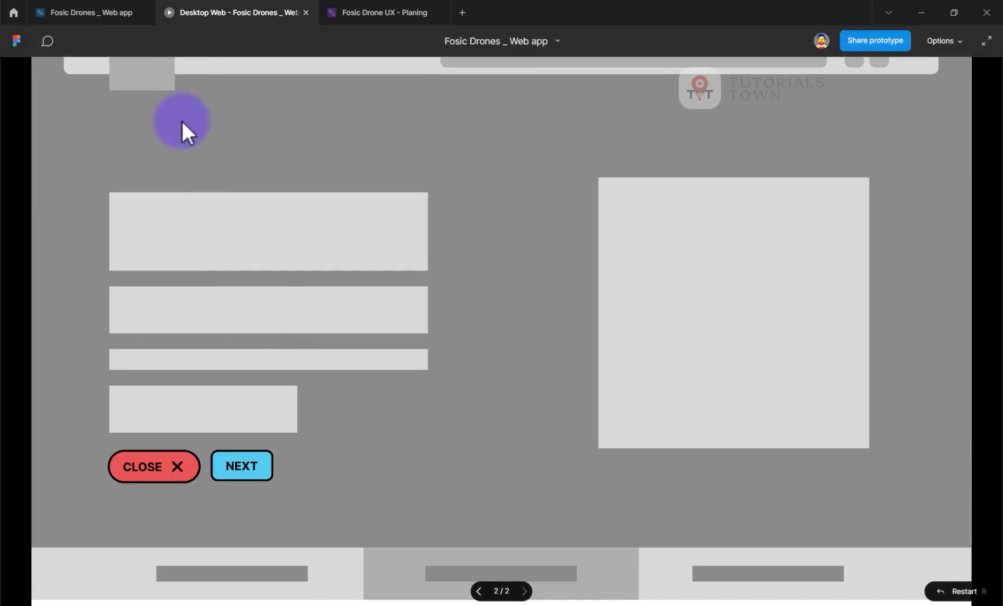
{"action": "left_click", "coordinate": [107, 8]}
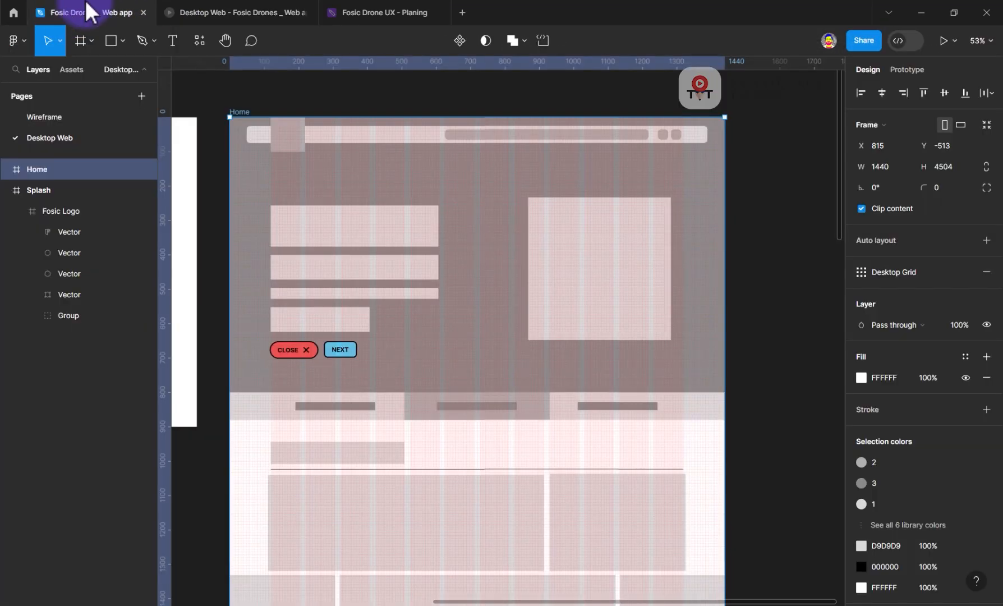
{"action": "key", "text": "Escape"}
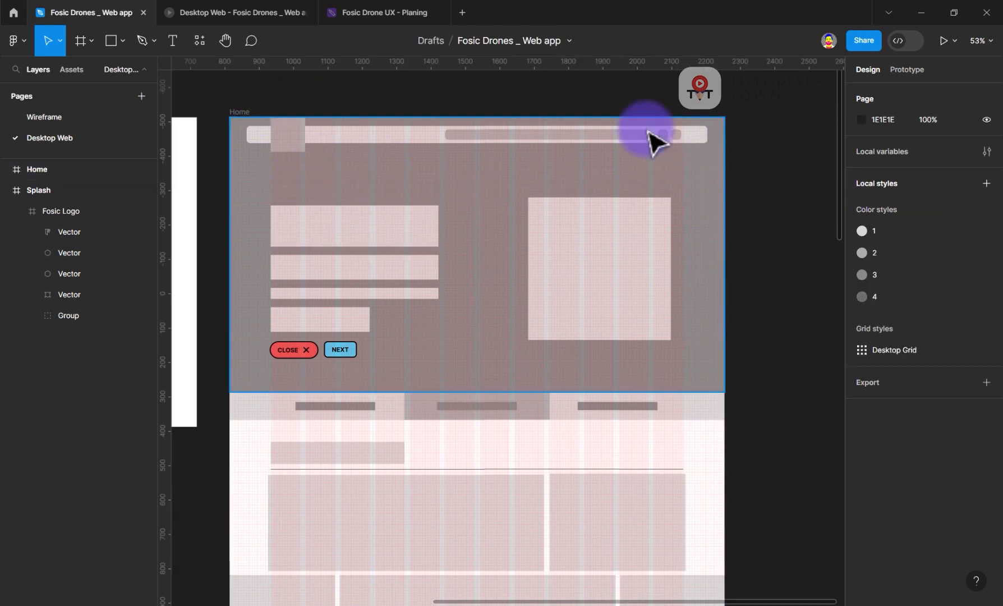
- Hide the Desktop Grid on the Home frame and clear the selection
{"action": "left_click", "coordinate": [240, 113]}
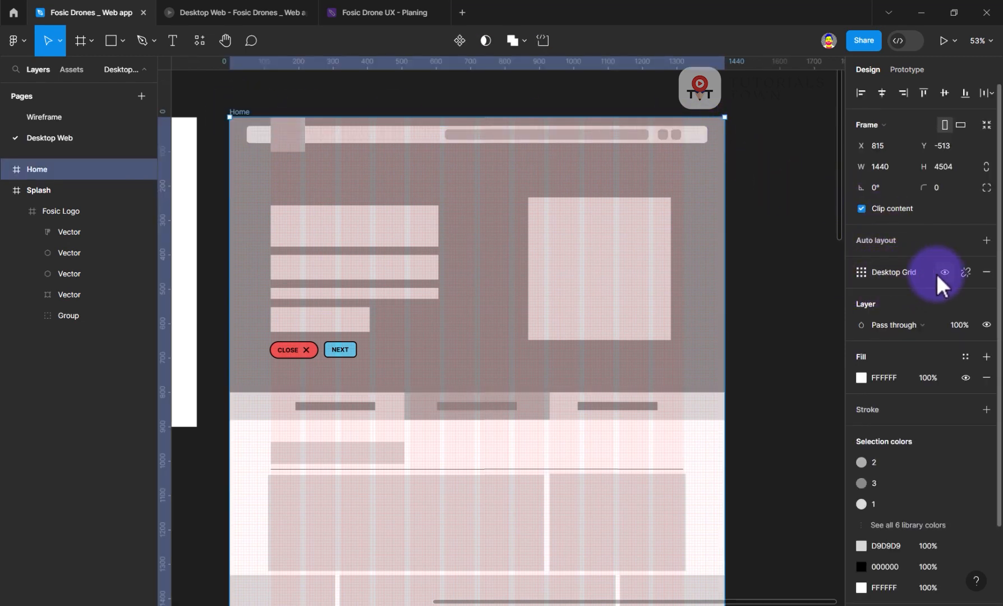
{"action": "left_click", "coordinate": [945, 272]}
{"action": "left_click", "coordinate": [945, 272]}
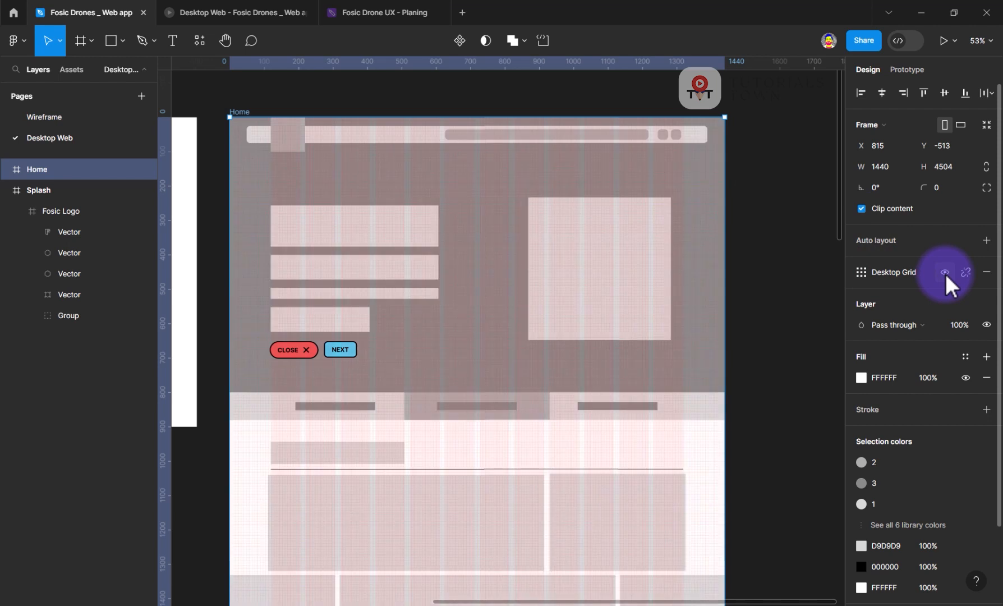
{"action": "left_click", "coordinate": [945, 272]}
{"action": "left_click", "coordinate": [945, 272]}
{"action": "left_click", "coordinate": [945, 272]}
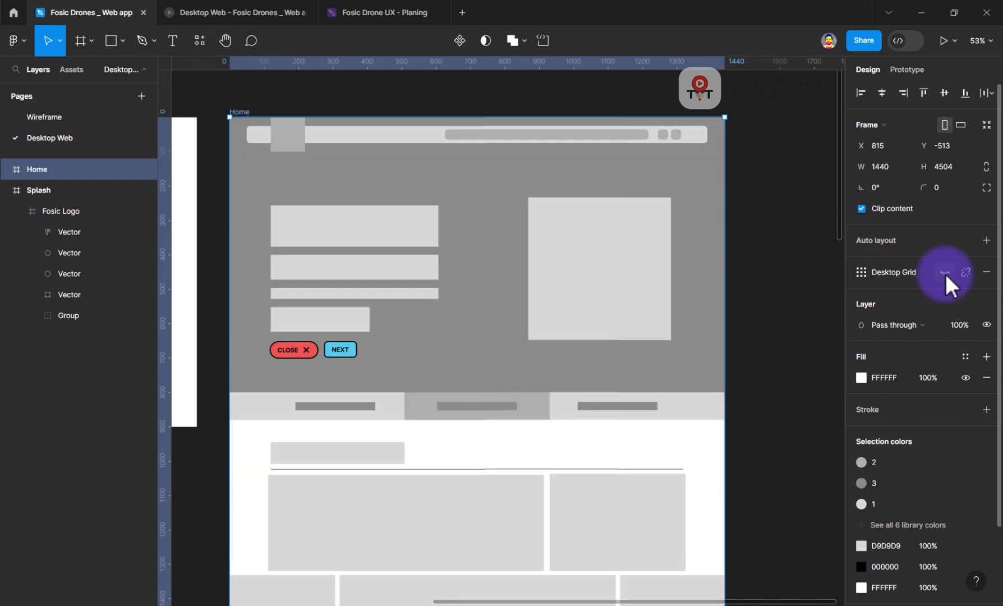
{"action": "left_click", "coordinate": [755, 191]}
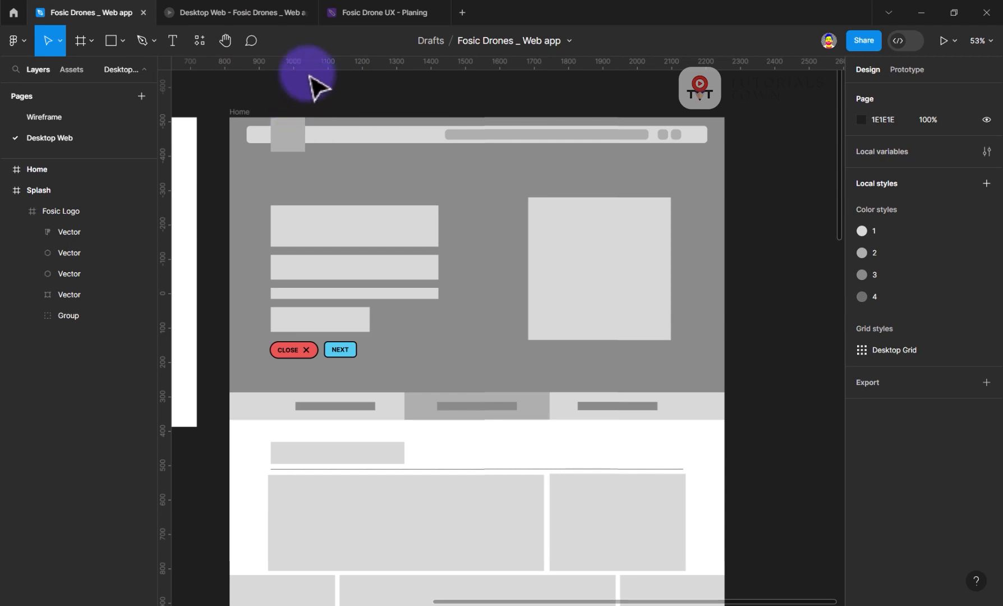
- Open the autelrobotics.com link from the Competitors sticky note on the Fosic Drone UX - Planing board
{"action": "left_click_drag", "start_coordinate": [278, 247], "coordinate": [258, 212]}
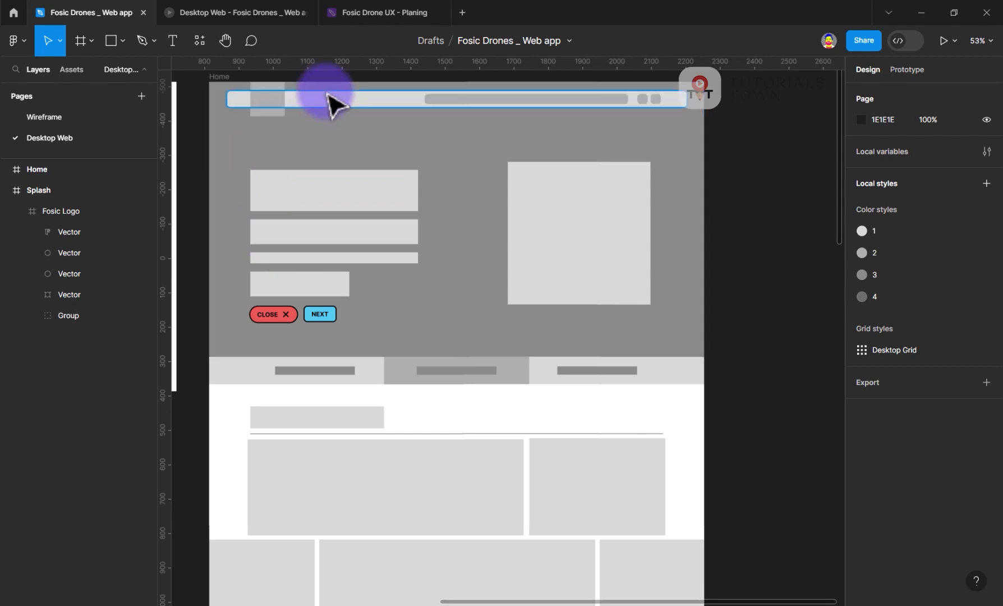
{"action": "left_click", "coordinate": [349, 14]}
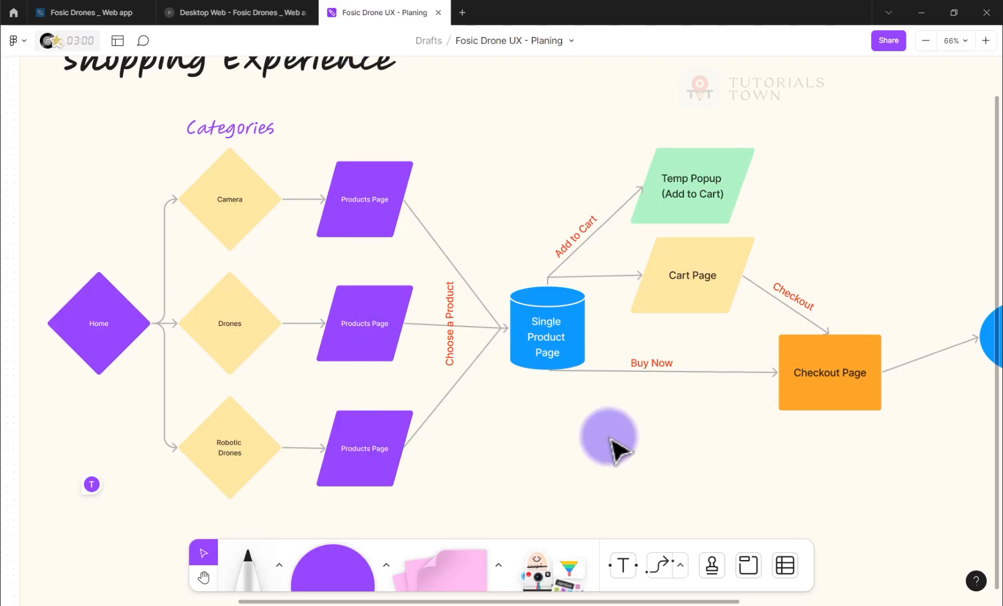
{"action": "left_click_drag", "start_coordinate": [710, 432], "coordinate": [989, 268]}
{"action": "left_click_drag", "start_coordinate": [145, 327], "coordinate": [400, 386]}
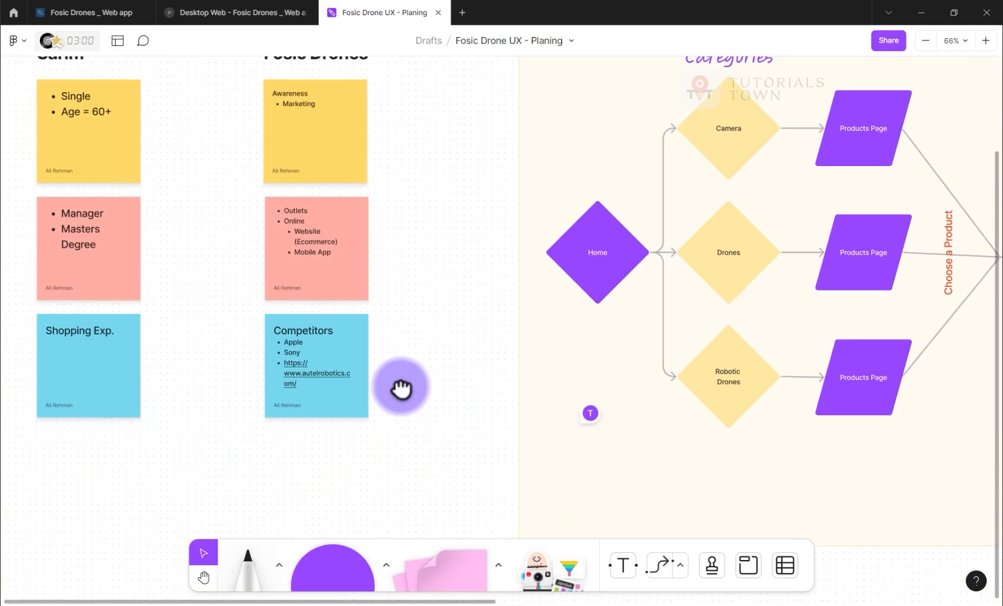
{"action": "right_click", "coordinate": [317, 375]}
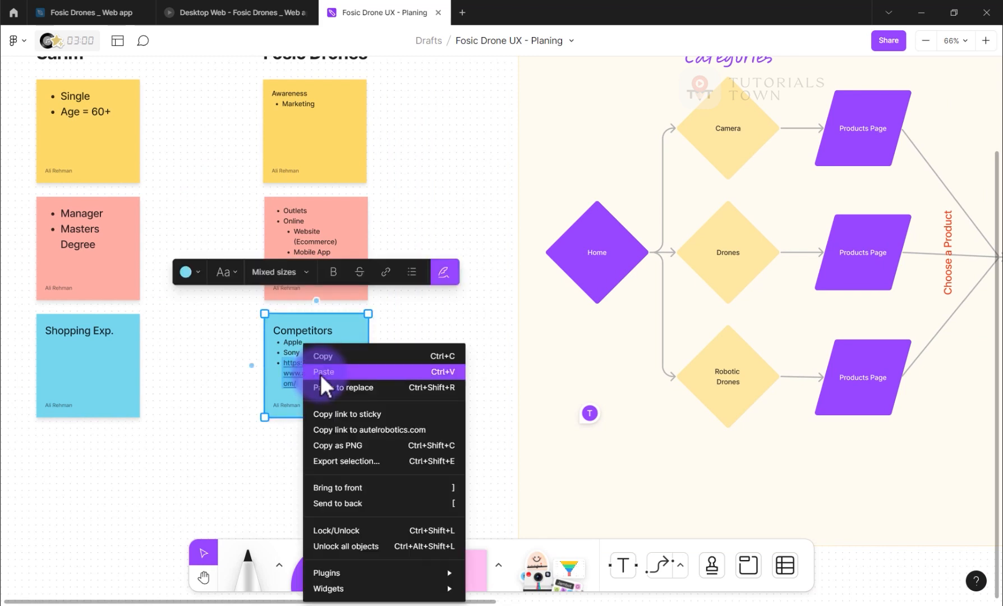
{"action": "left_click", "coordinate": [280, 392]}
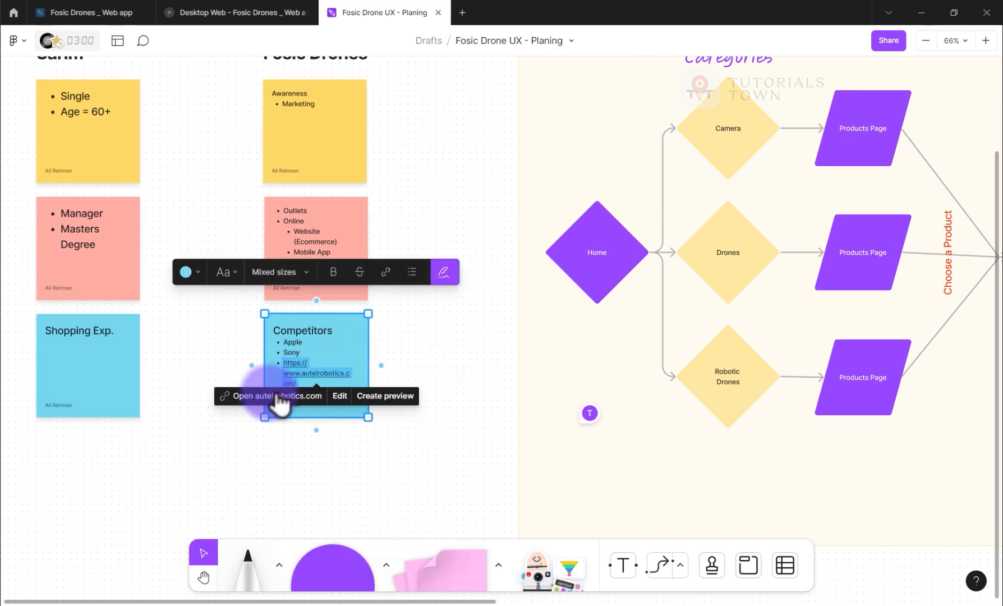
{"action": "left_click", "coordinate": [272, 397]}
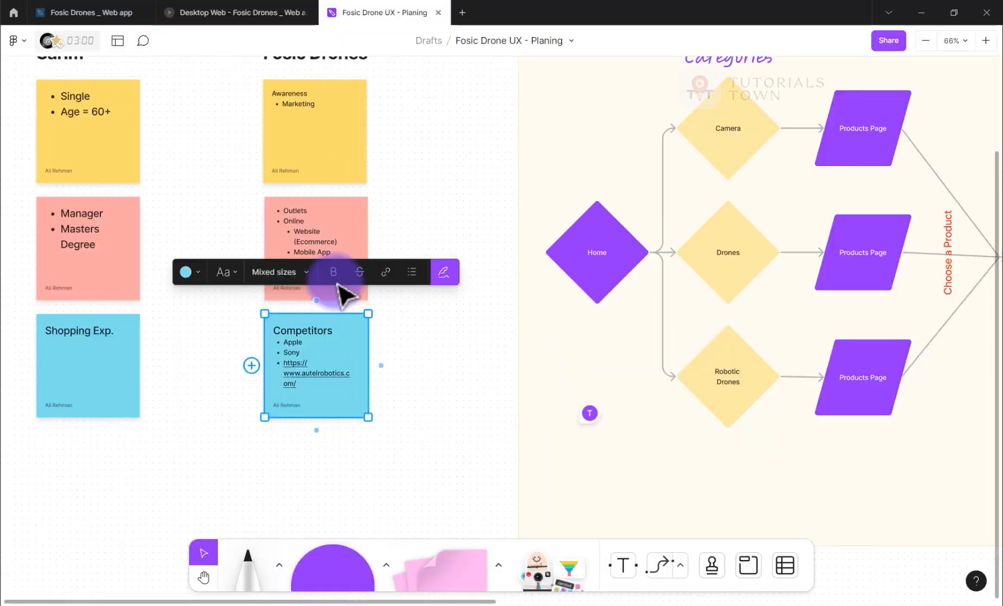
- Return to the Fosic Drones _ Web app file and copy the Fosic Logo from the Splash frame
{"action": "left_click", "coordinate": [92, 12]}
{"action": "left_click_drag", "start_coordinate": [296, 133], "coordinate": [306, 236]}
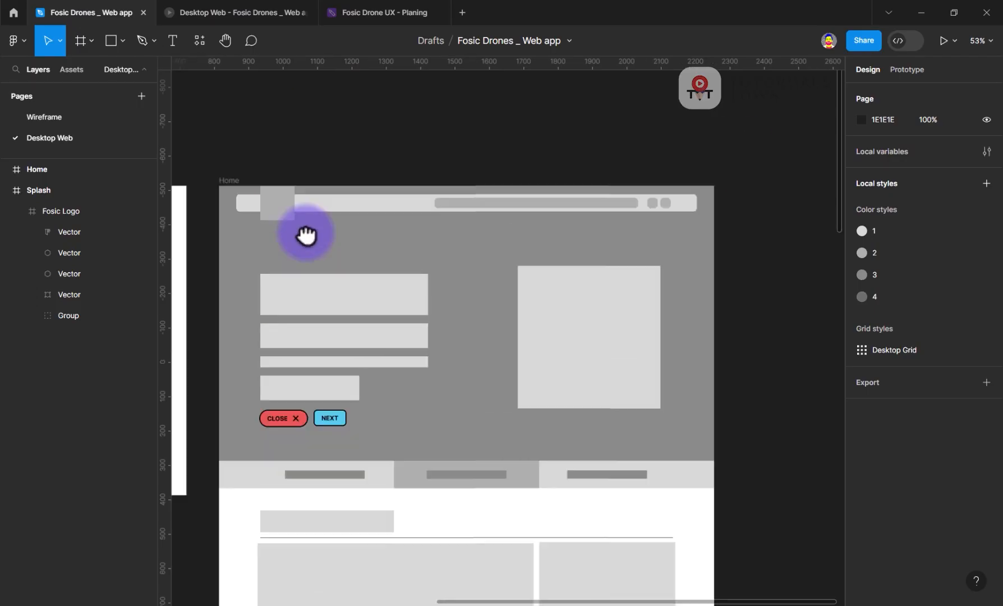
{"action": "left_click", "coordinate": [279, 213]}
{"action": "scroll", "coordinate": [283, 227], "scroll_direction": "up", "scroll_amount": 5}
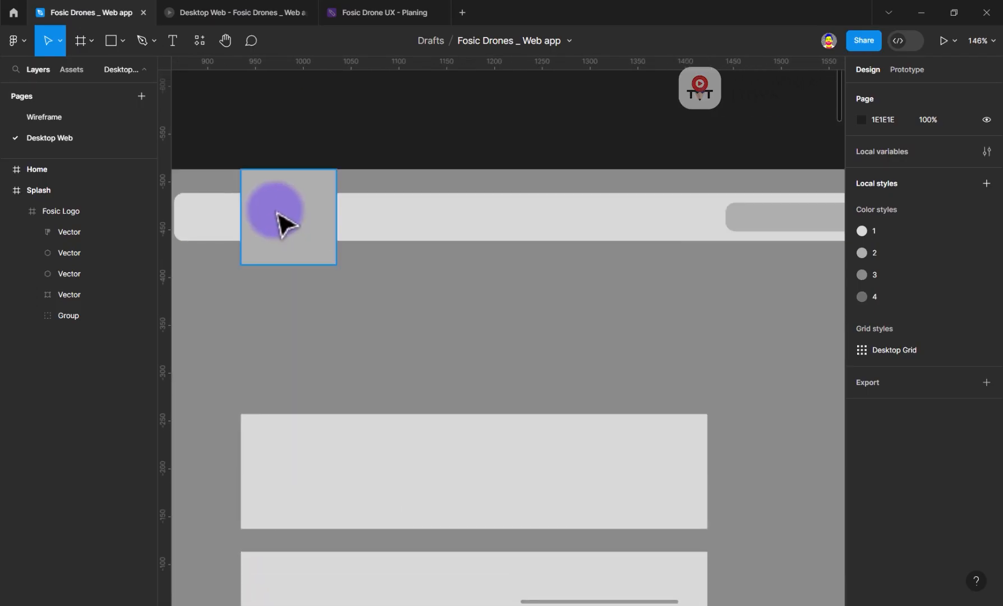
{"action": "left_click_drag", "start_coordinate": [303, 158], "coordinate": [568, 162]}
{"action": "left_click_drag", "start_coordinate": [241, 343], "coordinate": [320, 312]}
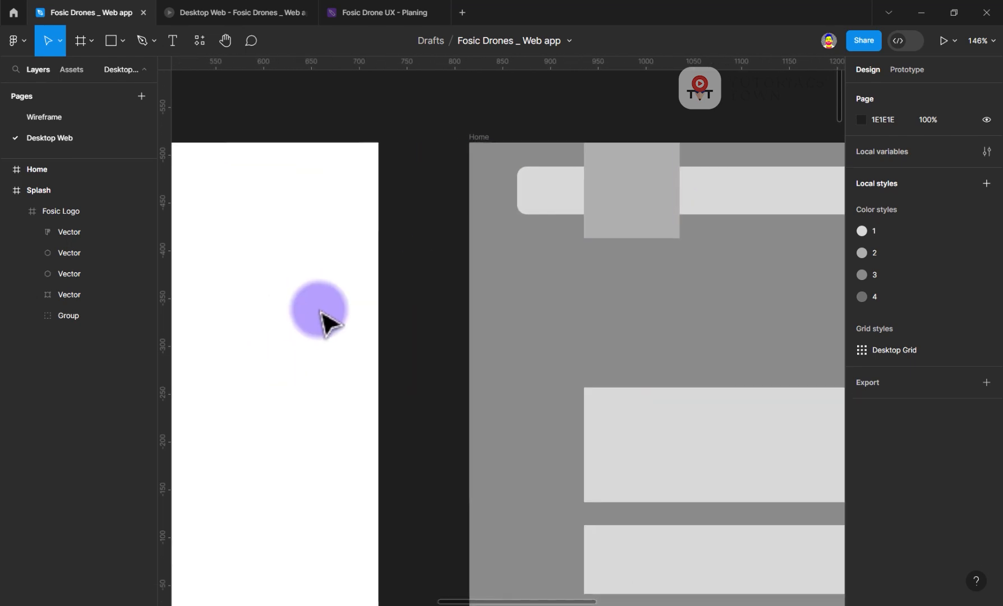
{"action": "left_click", "coordinate": [524, 347]}
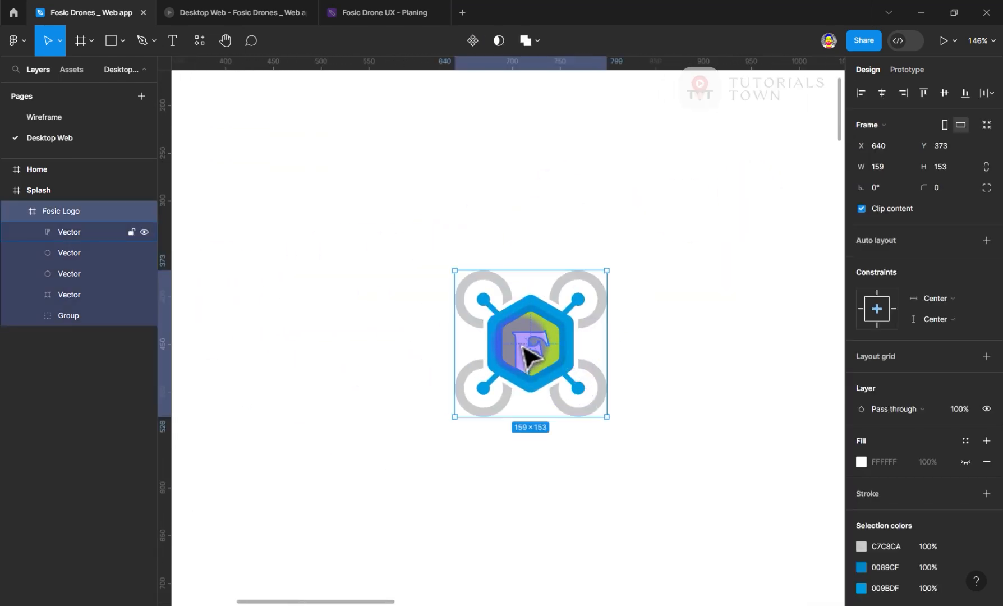
- Select the square logo placeholder in the Home frame's header and paste the Fosic Logo into the frame
{"action": "left_click_drag", "start_coordinate": [725, 195], "coordinate": [579, 228]}
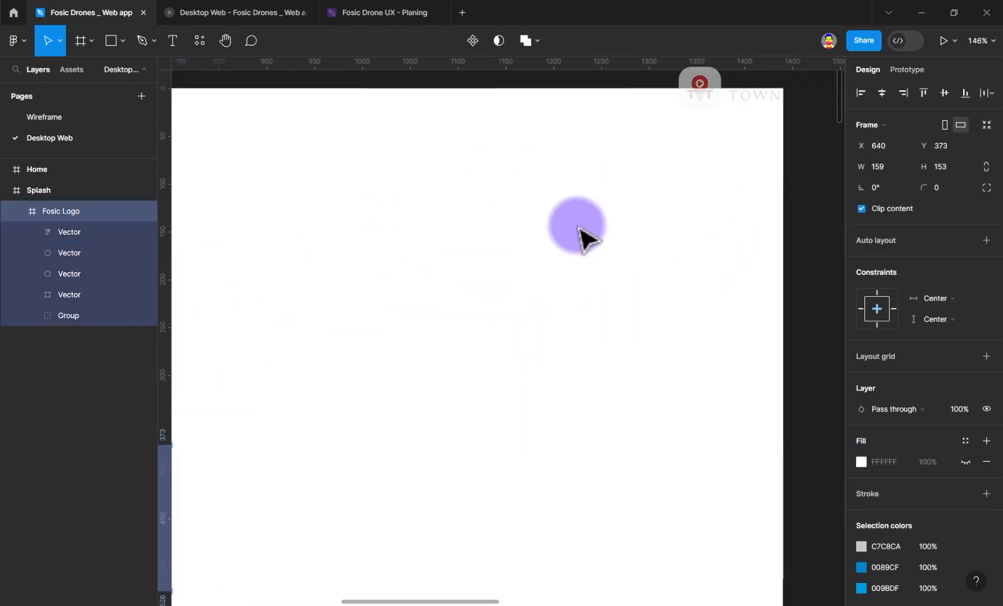
{"action": "scroll", "coordinate": [561, 233], "scroll_direction": "right", "scroll_amount": 10}
{"action": "scroll", "coordinate": [561, 233], "scroll_direction": "up", "scroll_amount": 2}
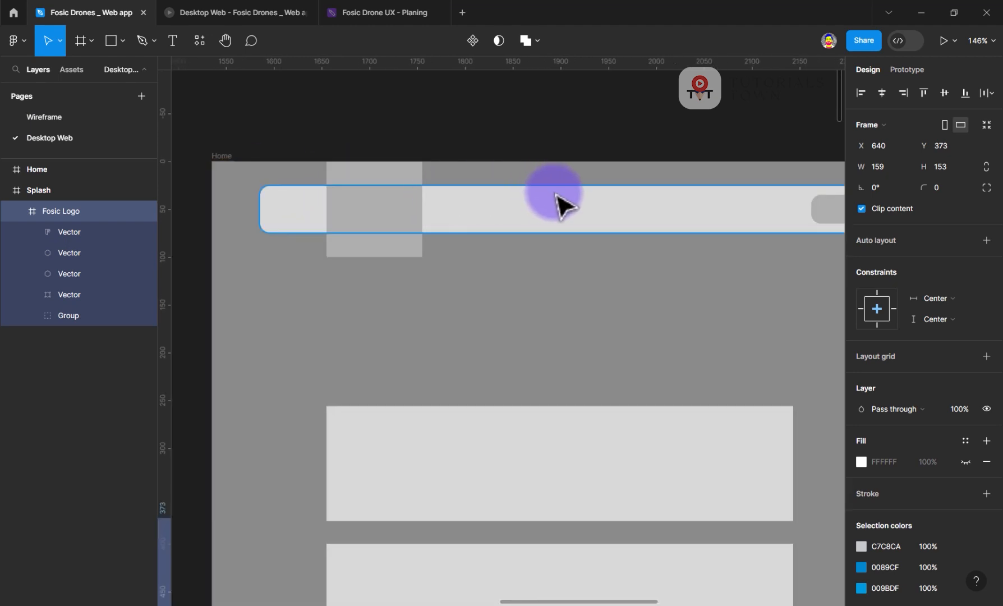
{"action": "left_click", "coordinate": [375, 229]}
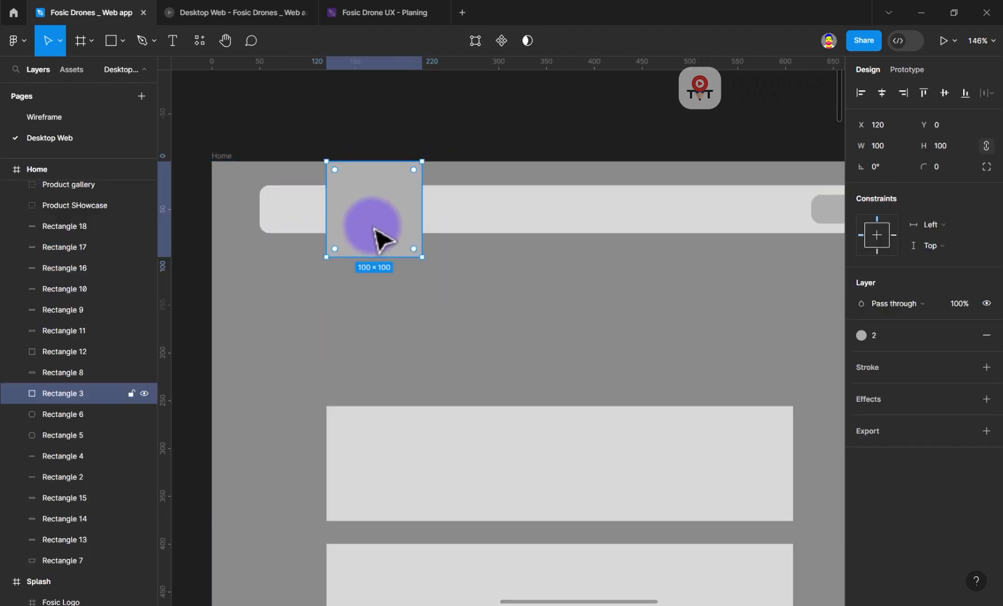
{"action": "key", "text": "ctrl+v"}
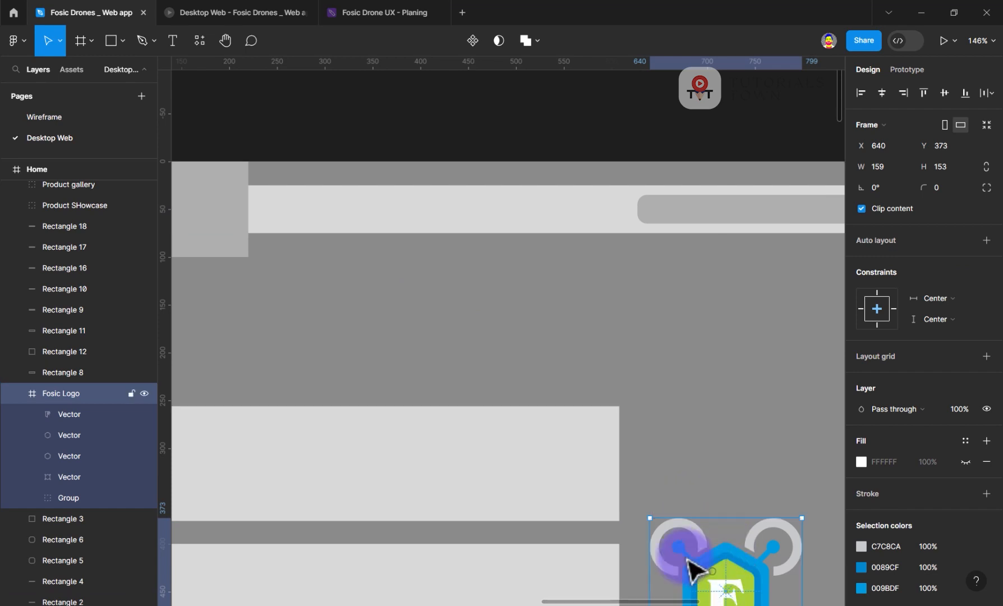
- Move the pasted logo onto the header's square placeholder and scale it down to about 80 × 77
{"action": "left_click_drag", "start_coordinate": [694, 570], "coordinate": [244, 282]}
{"action": "left_click_drag", "start_coordinate": [325, 235], "coordinate": [547, 297]}
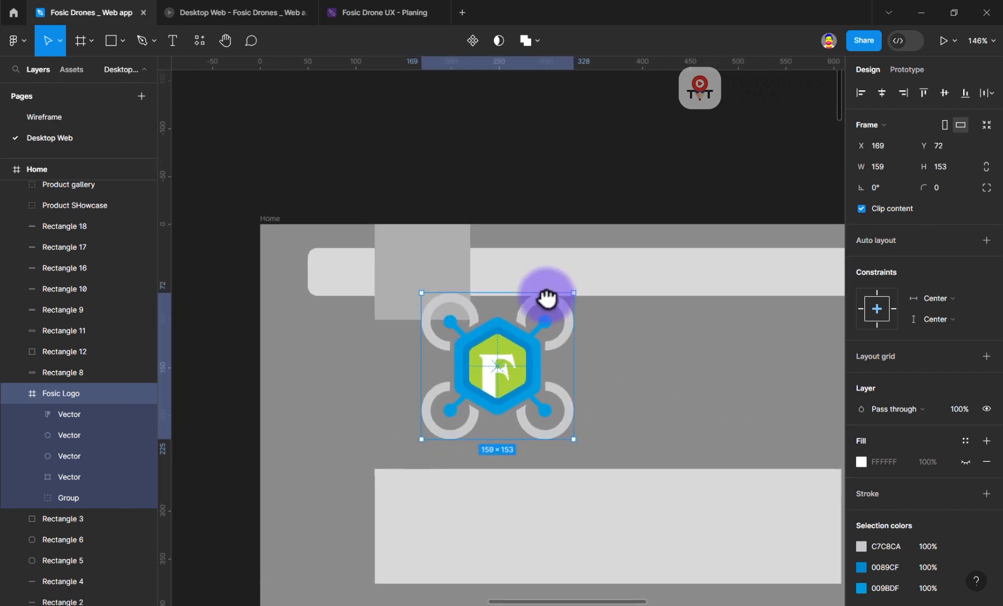
{"action": "left_click_drag", "start_coordinate": [506, 385], "coordinate": [460, 316]}
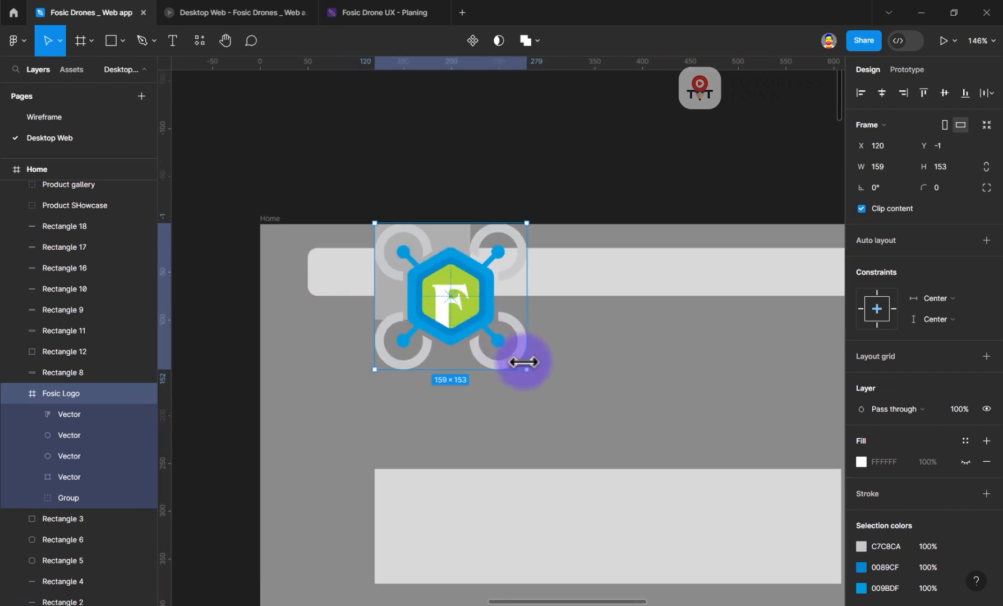
{"action": "left_click_drag", "start_coordinate": [523, 362], "coordinate": [452, 296]}
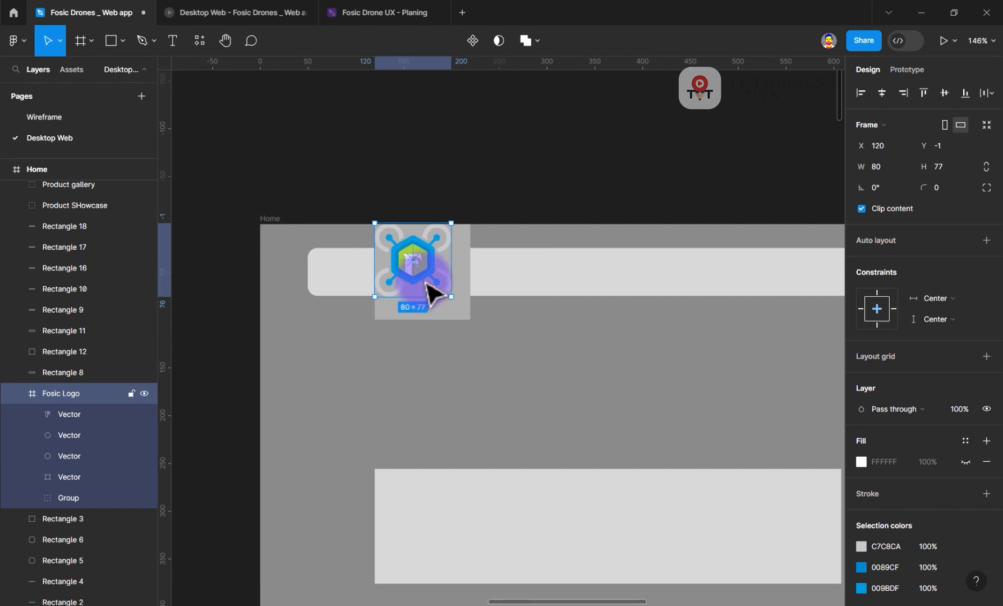
- Centre the logo in the header at 86 × 83 and delete the square placeholder behind it
{"action": "left_click", "coordinate": [468, 291], "text": "shift"}
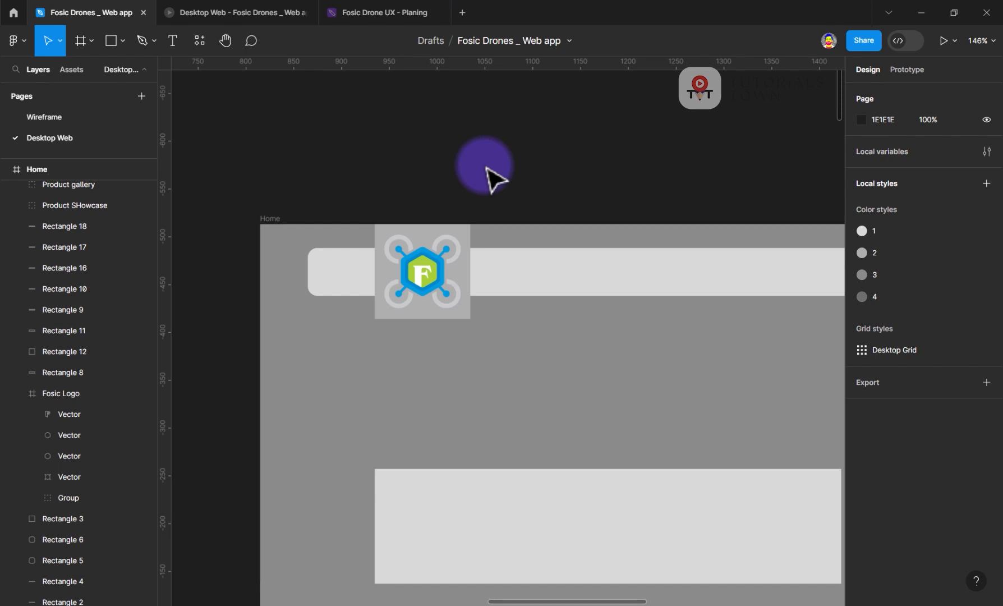
{"action": "left_click", "coordinate": [461, 233]}
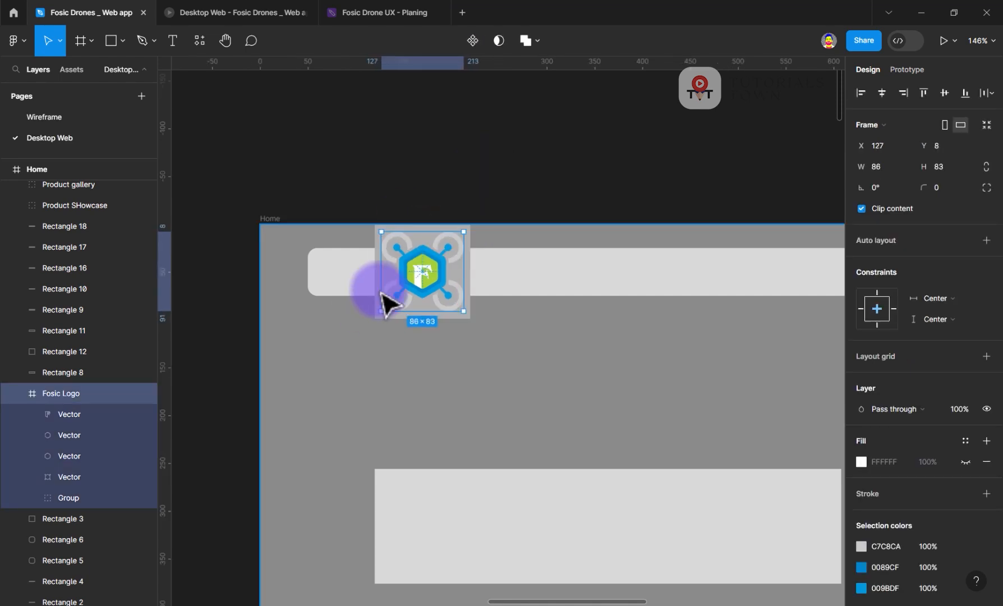
{"action": "left_click", "coordinate": [453, 318]}
{"action": "left_click", "coordinate": [487, 168]}
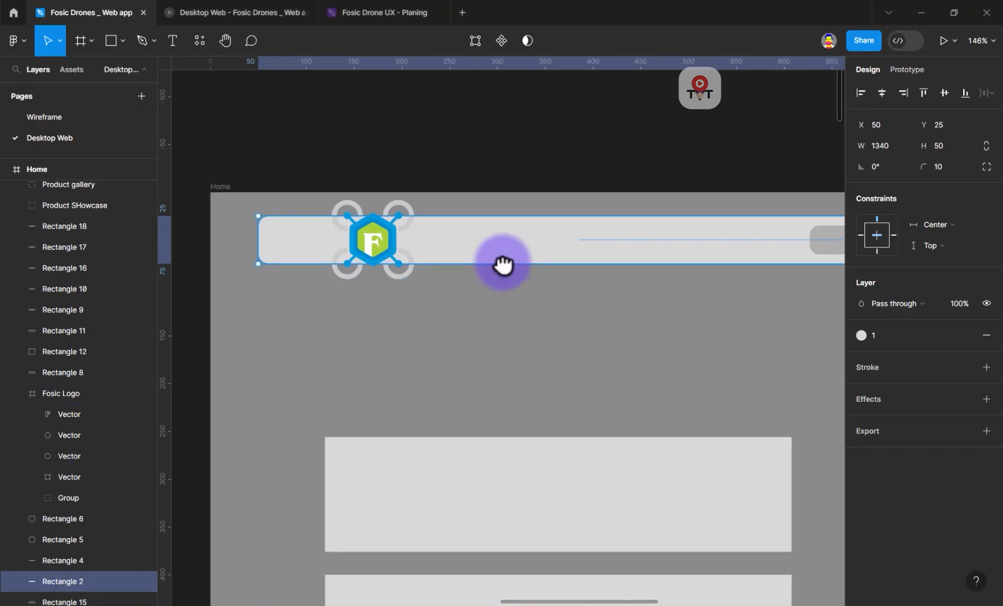
- Place a duplicate of the header's Fosic Logo on the empty canvas above the Home frame
{"action": "scroll", "coordinate": [502, 267], "scroll_direction": "up", "scroll_amount": 2}
{"action": "left_click_drag", "start_coordinate": [439, 293], "coordinate": [431, 160], "text": "alt"}
{"action": "key", "text": "ctrl+z"}
{"action": "left_click", "coordinate": [486, 170]}
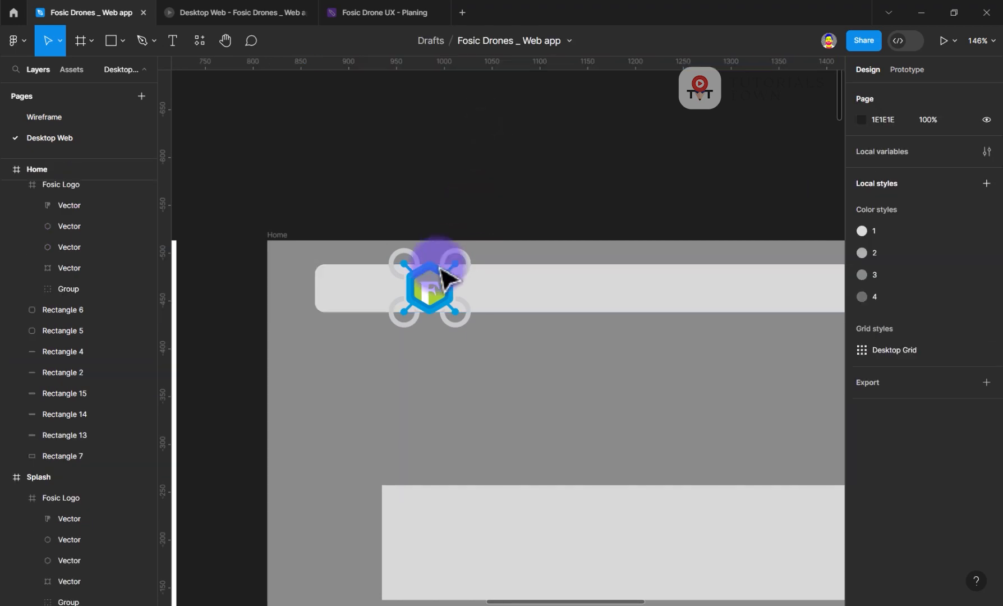
{"action": "left_click", "coordinate": [432, 306]}
{"action": "left_click_drag", "start_coordinate": [418, 199], "coordinate": [415, 169], "text": "alt"}
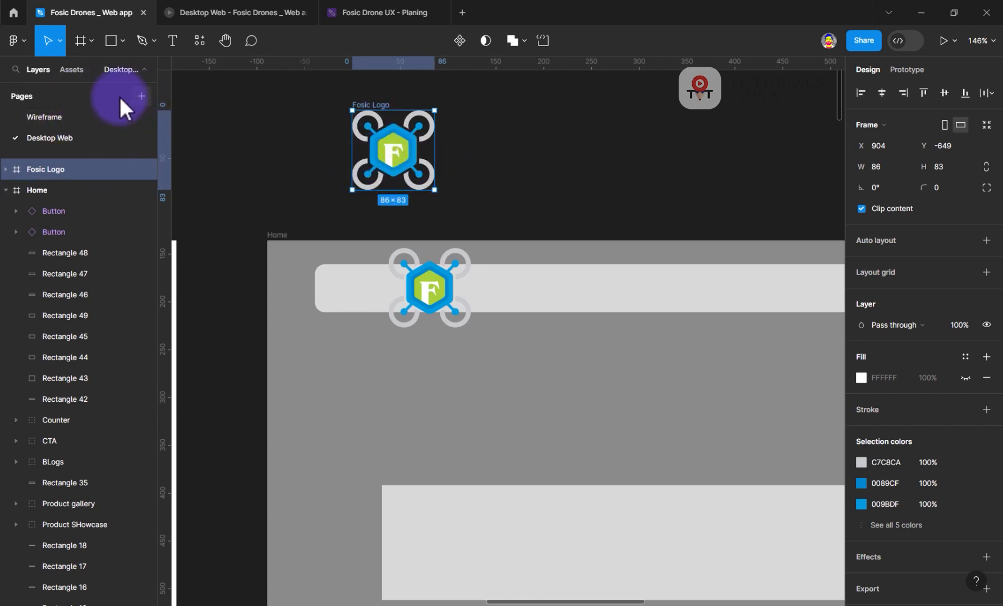
- Add a page named "Design System" and move it above the Wireframe page
{"action": "left_click", "coordinate": [138, 96]}
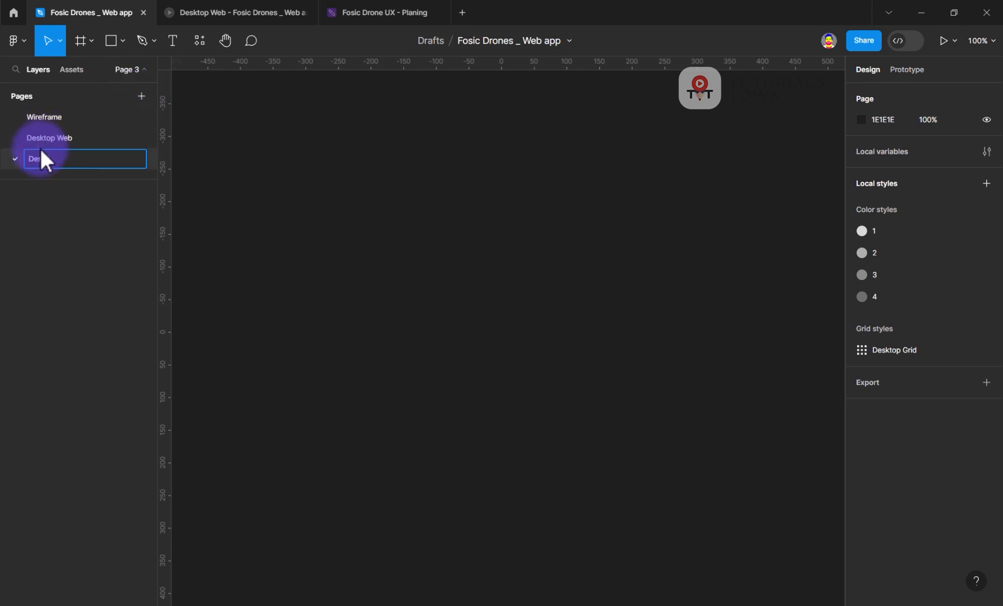
{"action": "type", "text": "Design System"}
{"action": "key", "text": "Return"}
{"action": "left_click_drag", "start_coordinate": [41, 149], "coordinate": [53, 112]}
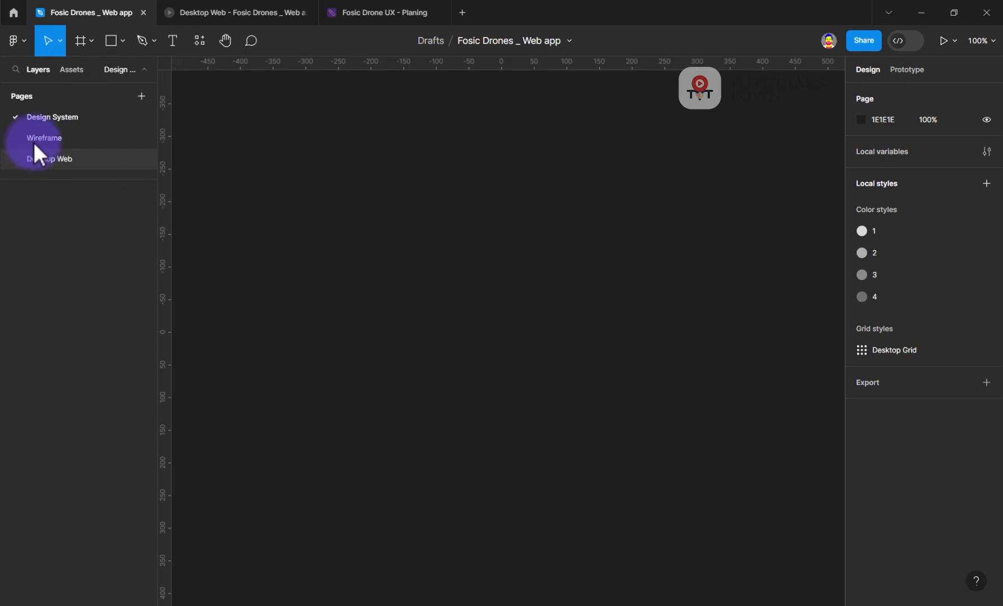
- Cut the duplicate Fosic Logo from the Desktop Web page and paste it onto the Design System page
{"action": "left_click", "coordinate": [37, 157]}
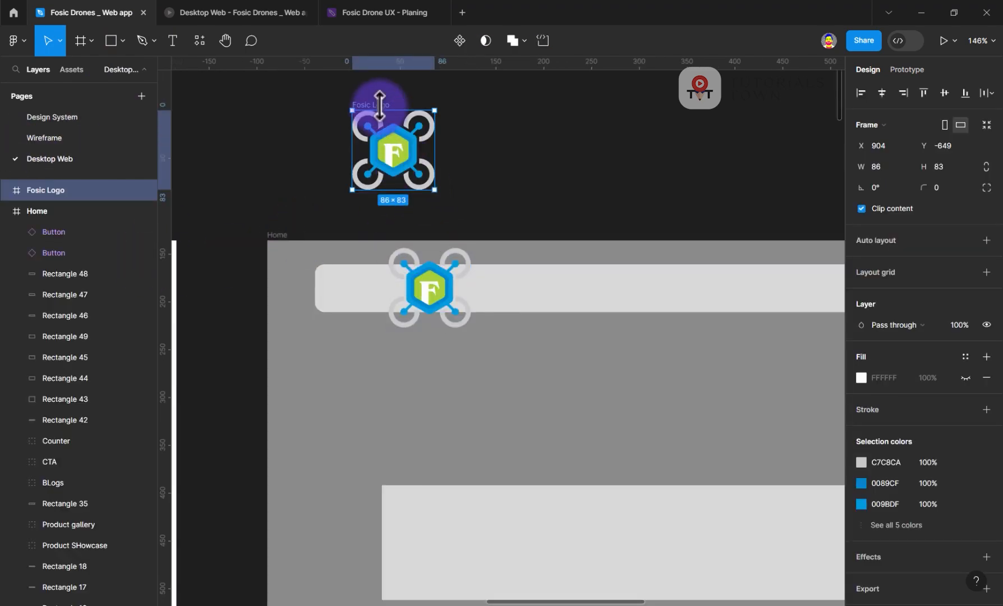
{"action": "key", "text": "Delete"}
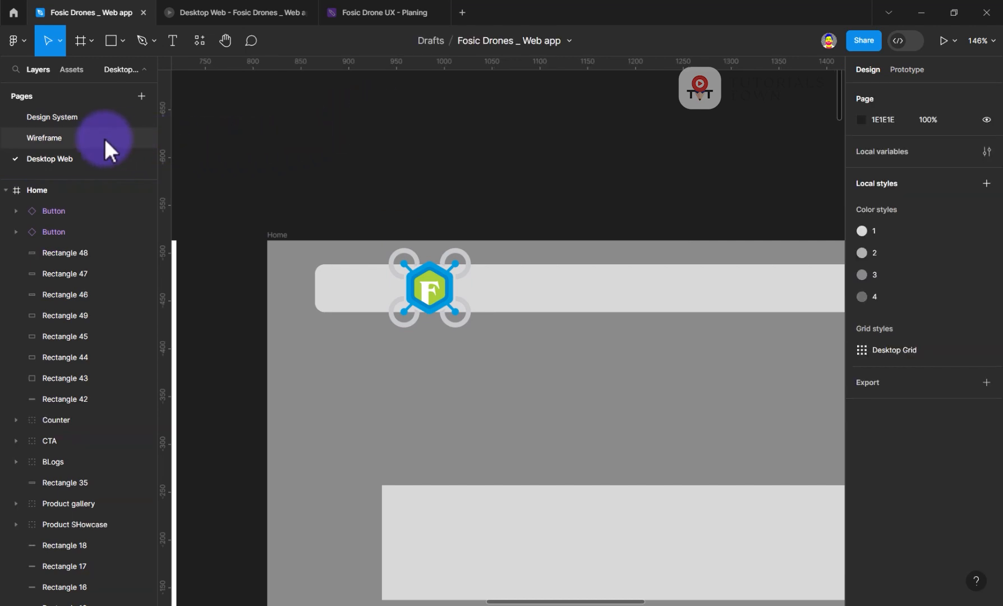
{"action": "left_click", "coordinate": [60, 118]}
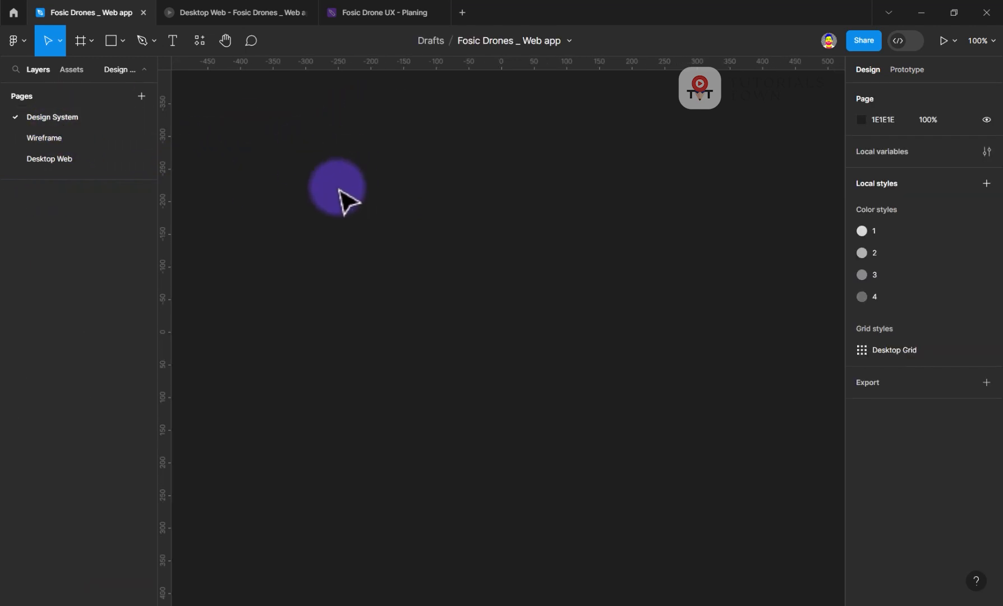
{"action": "key", "text": "ctrl+v"}
{"action": "key", "text": "shift+2"}
{"action": "scroll", "coordinate": [470, 329], "scroll_direction": "down", "scroll_amount": 2}
{"action": "scroll", "coordinate": [605, 328], "scroll_direction": "down", "scroll_amount": 3}
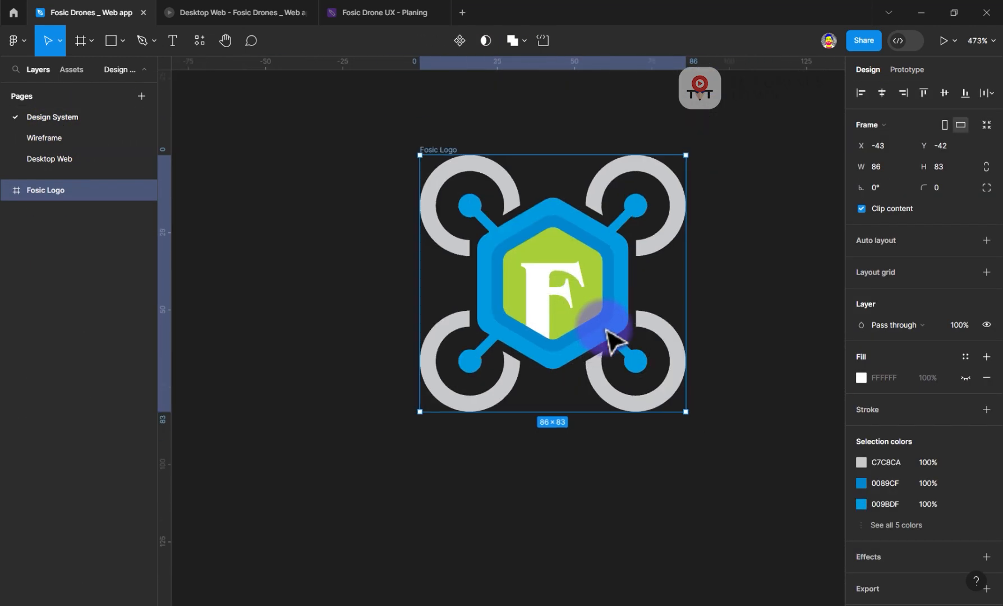
{"action": "scroll", "coordinate": [605, 330], "scroll_direction": "down", "scroll_amount": 3}
{"action": "left_click_drag", "start_coordinate": [506, 295], "coordinate": [329, 292]}
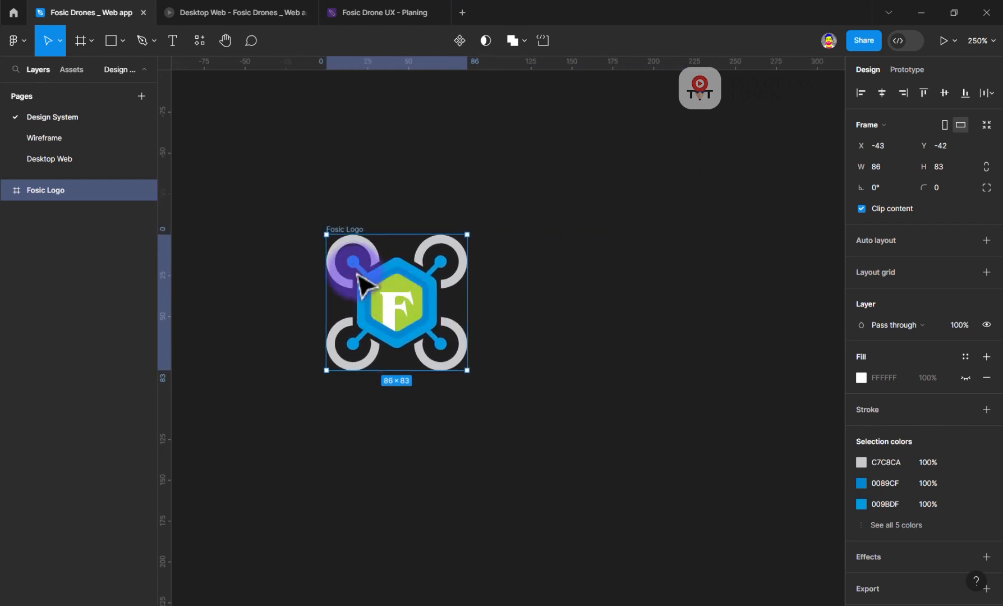
- Review all of the Fosic Logo's colors and the available color styles, and remove the logo frame's hidden FFFFFF fill
{"action": "left_click", "coordinate": [892, 525]}
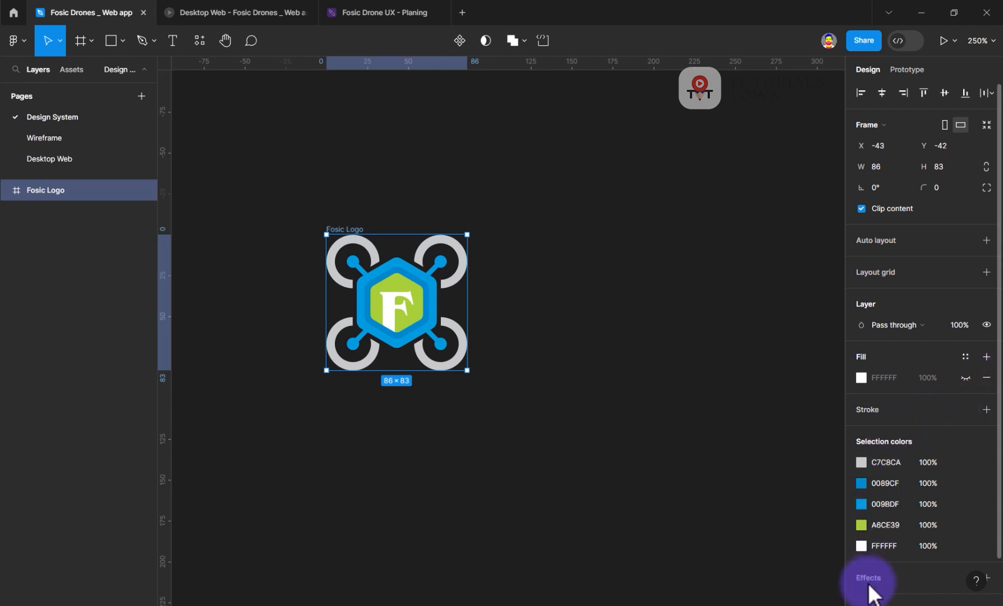
{"action": "scroll", "coordinate": [902, 528], "scroll_direction": "down", "scroll_amount": 2}
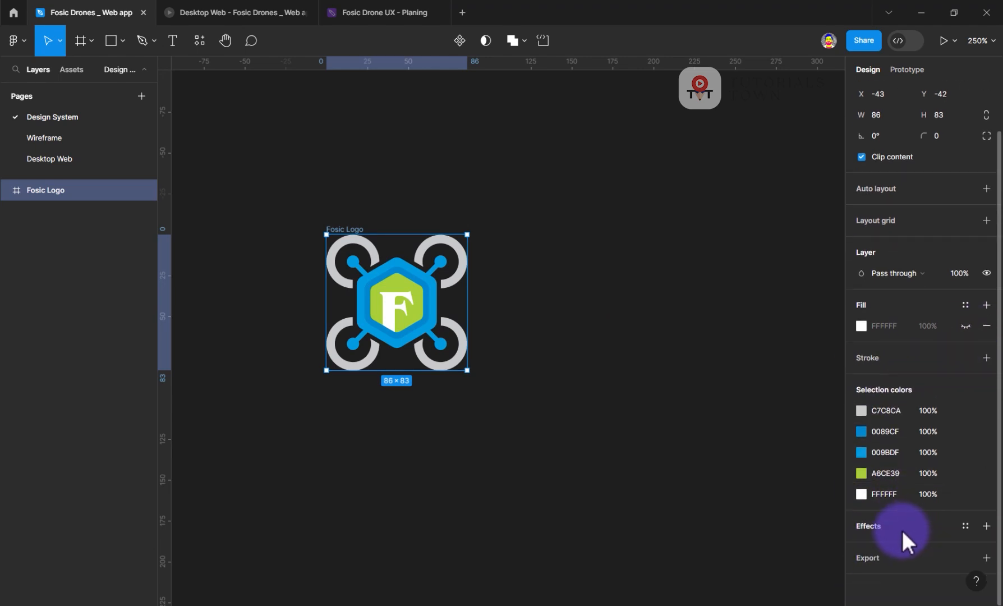
{"action": "left_click", "coordinate": [966, 305]}
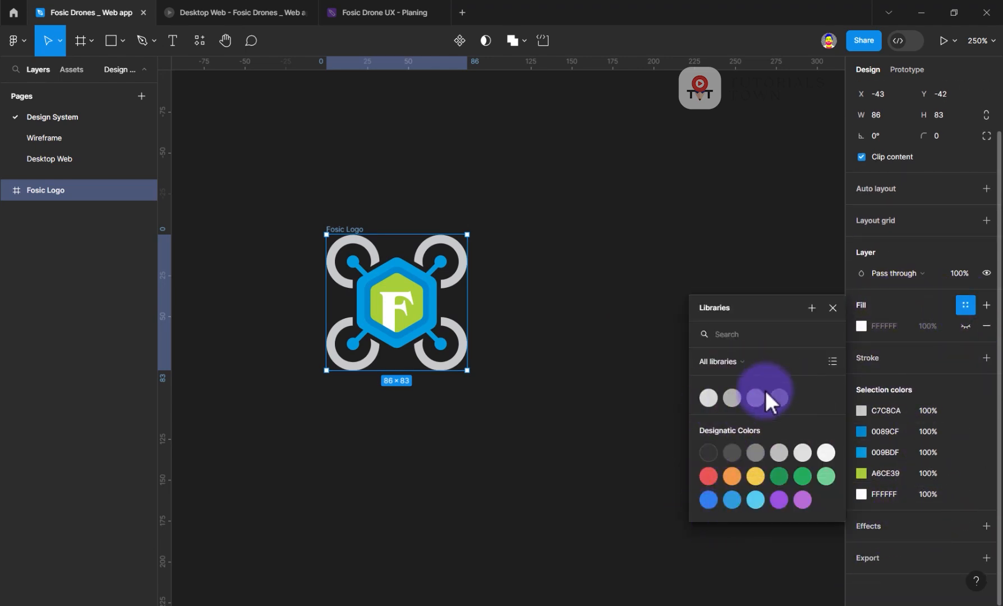
{"action": "left_click", "coordinate": [589, 324]}
{"action": "left_click", "coordinate": [391, 275]}
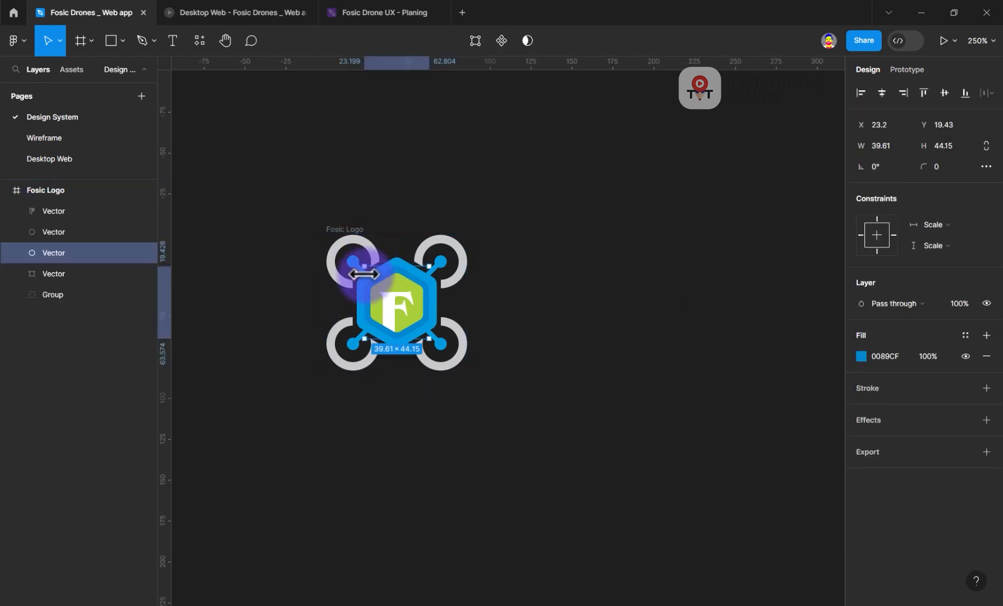
{"action": "left_click", "coordinate": [345, 229]}
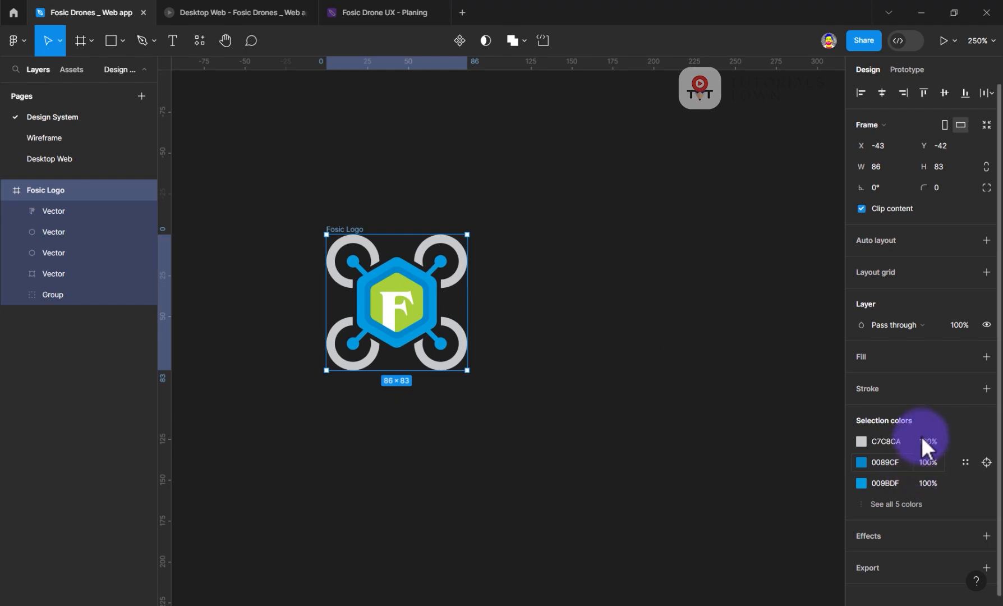
- Search the available plugins for "color theme", browse the results, and change the search to "color save"
{"action": "left_click", "coordinate": [900, 11]}
{"action": "mouse_move", "coordinate": [855, 175]}
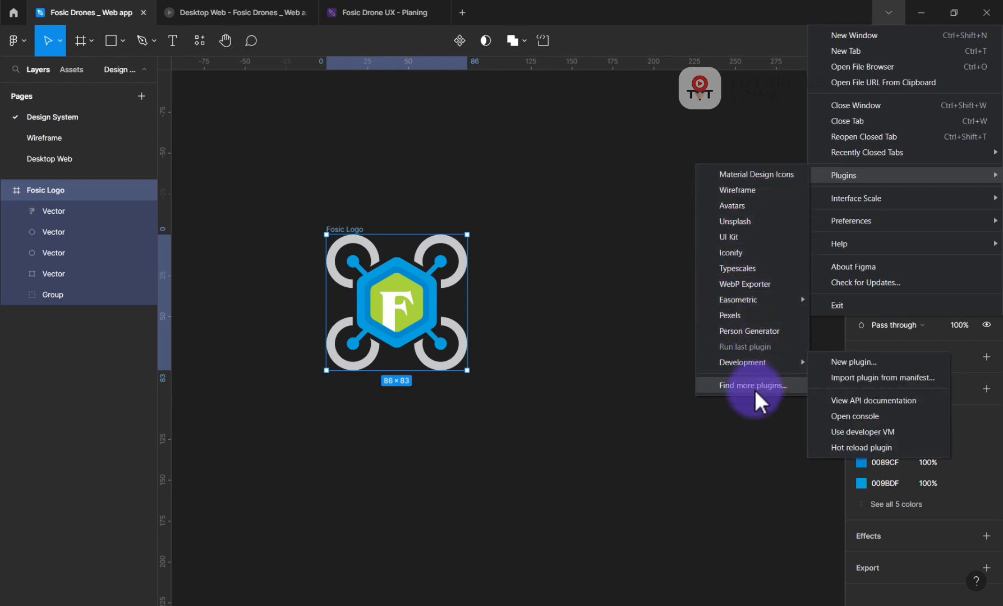
{"action": "left_click", "coordinate": [754, 386]}
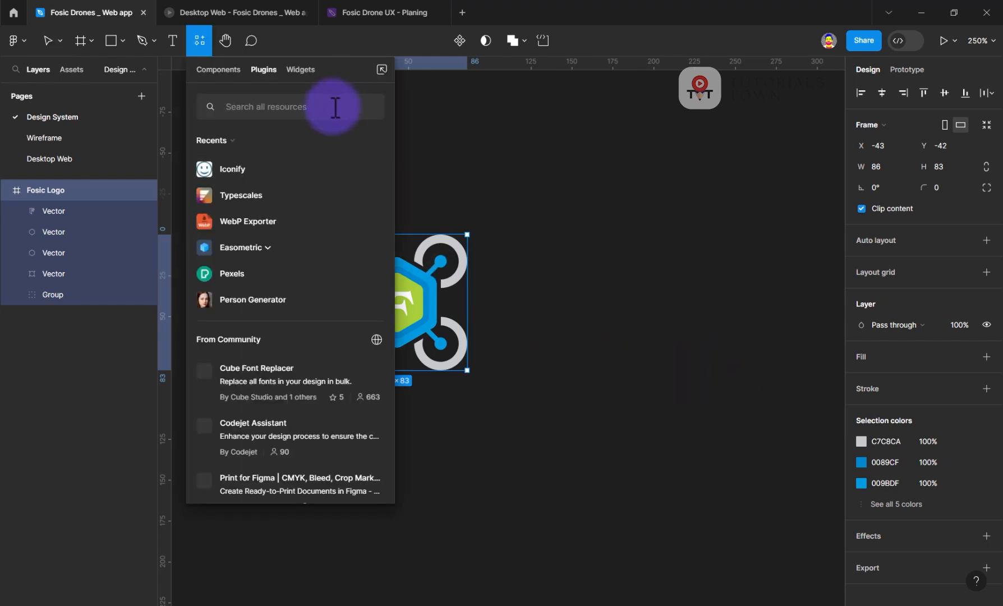
{"action": "type", "text": "color theme"}
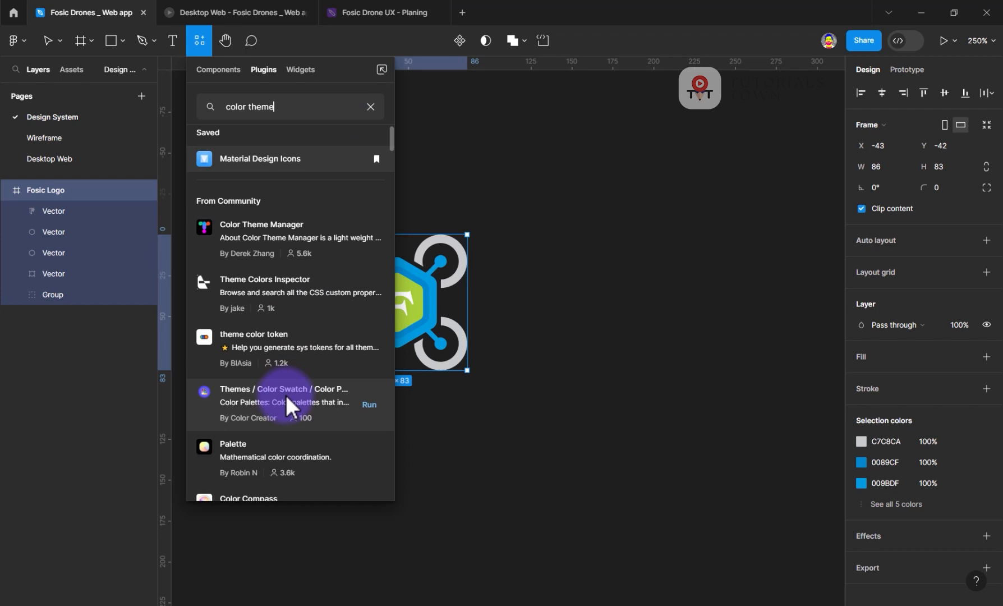
{"action": "scroll", "coordinate": [292, 382], "scroll_direction": "down", "scroll_amount": 3}
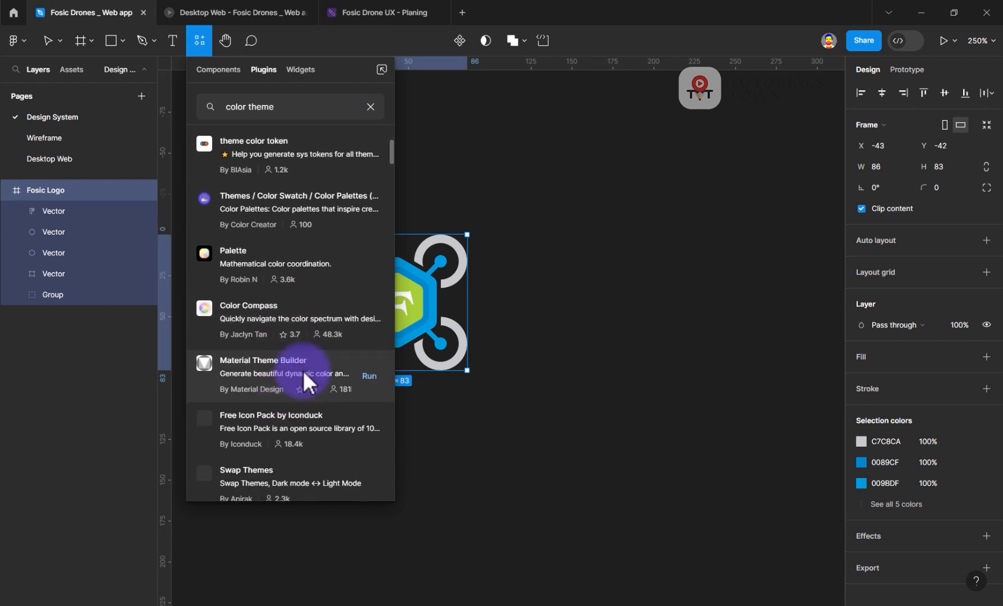
{"action": "scroll", "coordinate": [262, 398], "scroll_direction": "down", "scroll_amount": 3}
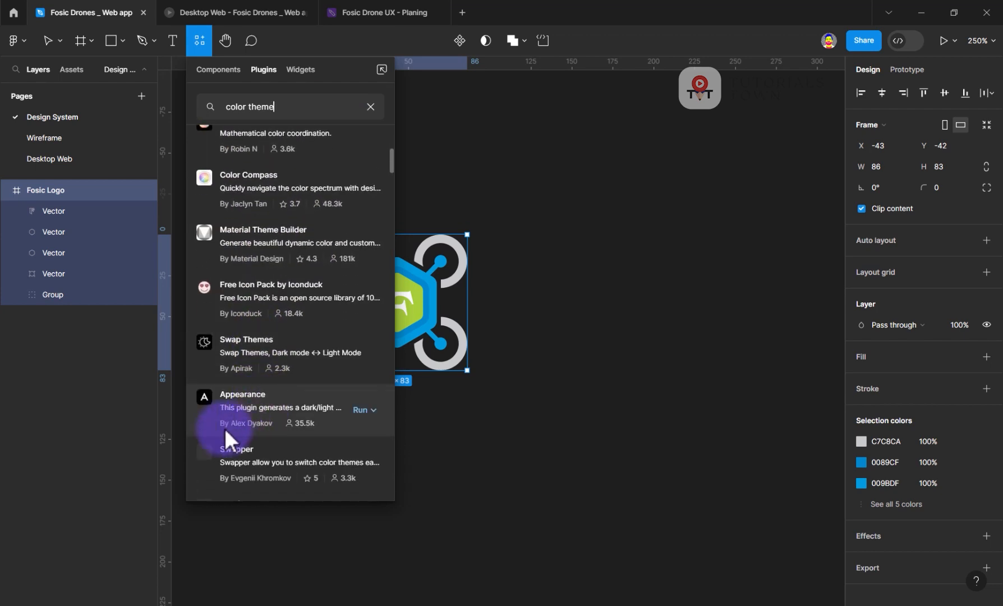
{"action": "scroll", "coordinate": [235, 468], "scroll_direction": "up", "scroll_amount": 6}
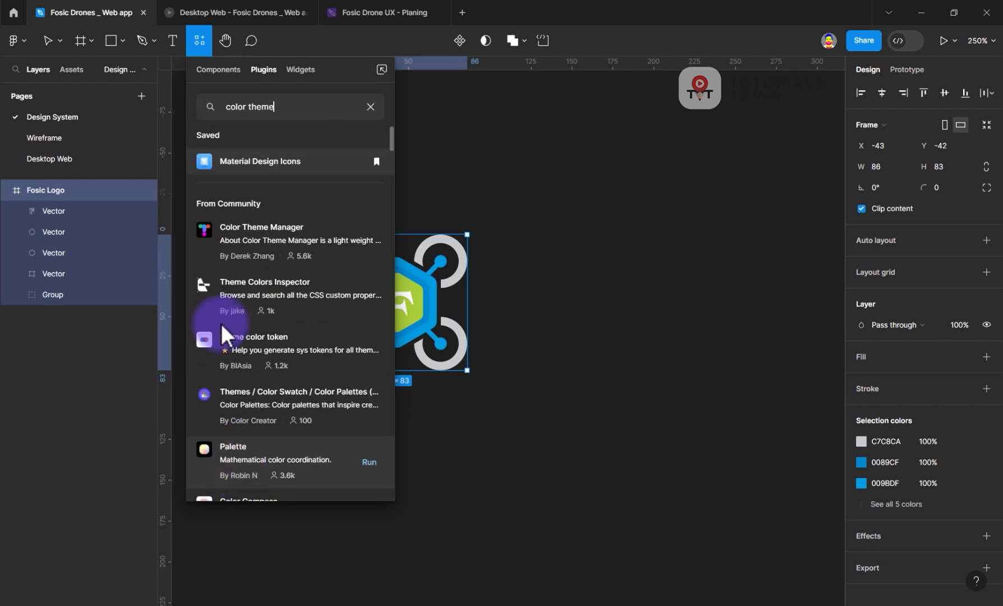
{"action": "double_click", "coordinate": [274, 108]}
{"action": "type", "text": "save"}
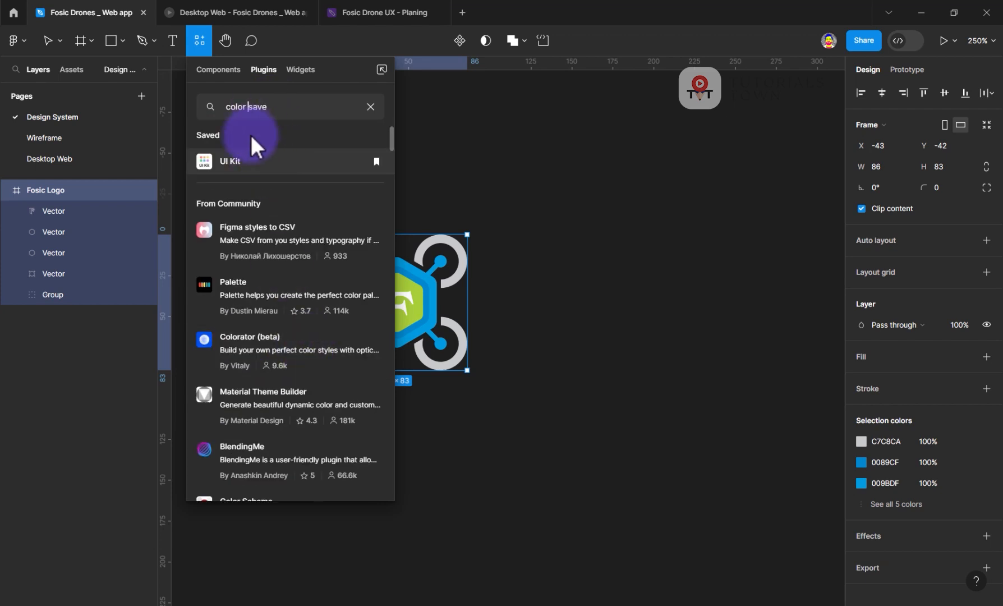
- Find the Chroma Colors plugin in the search results and run it on the Fosic Logo frame
{"action": "scroll", "coordinate": [282, 323], "scroll_direction": "down", "scroll_amount": 3}
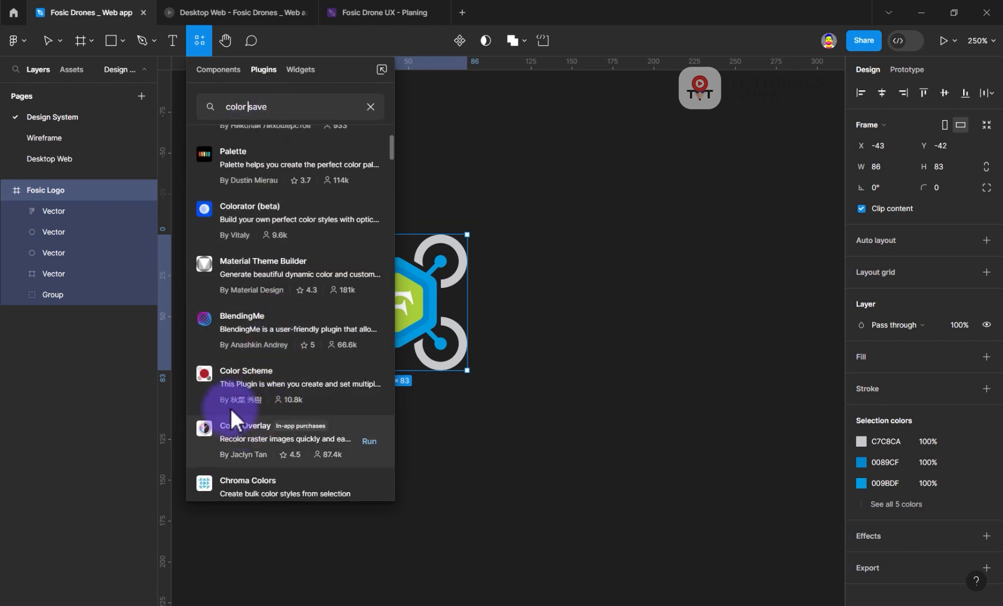
{"action": "scroll", "coordinate": [233, 404], "scroll_direction": "down", "scroll_amount": 3}
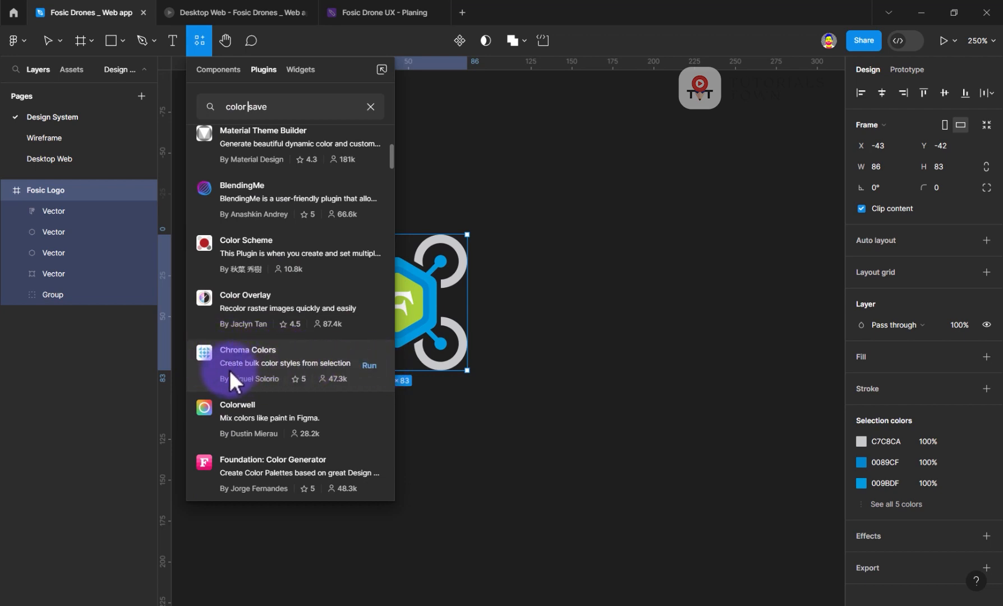
{"action": "left_click", "coordinate": [369, 365]}
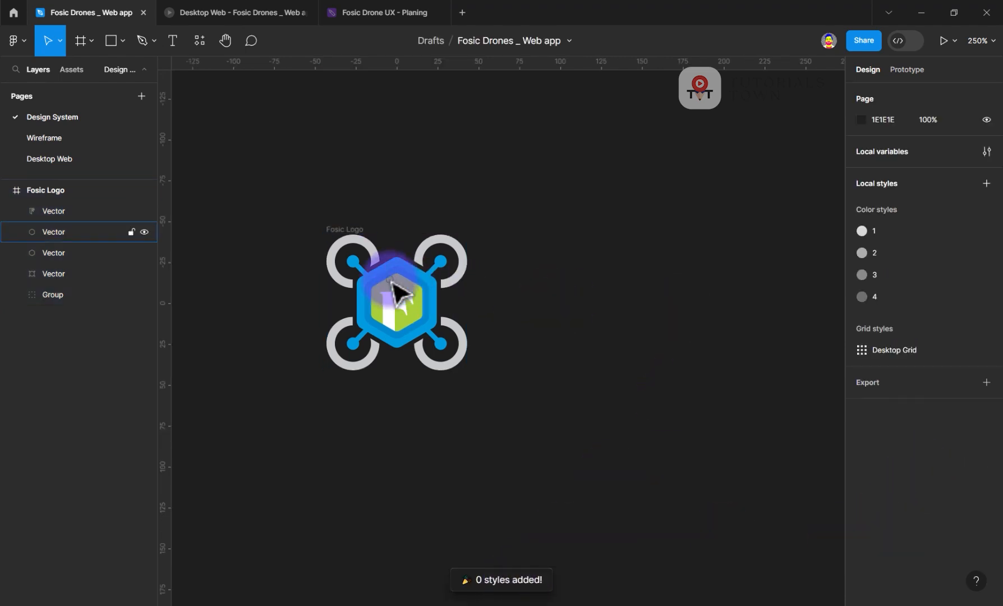
- Reselect the whole Fosic Logo frame and try again to create color styles from it with Chroma Colors
{"action": "left_click", "coordinate": [392, 302]}
{"action": "left_click", "coordinate": [348, 229]}
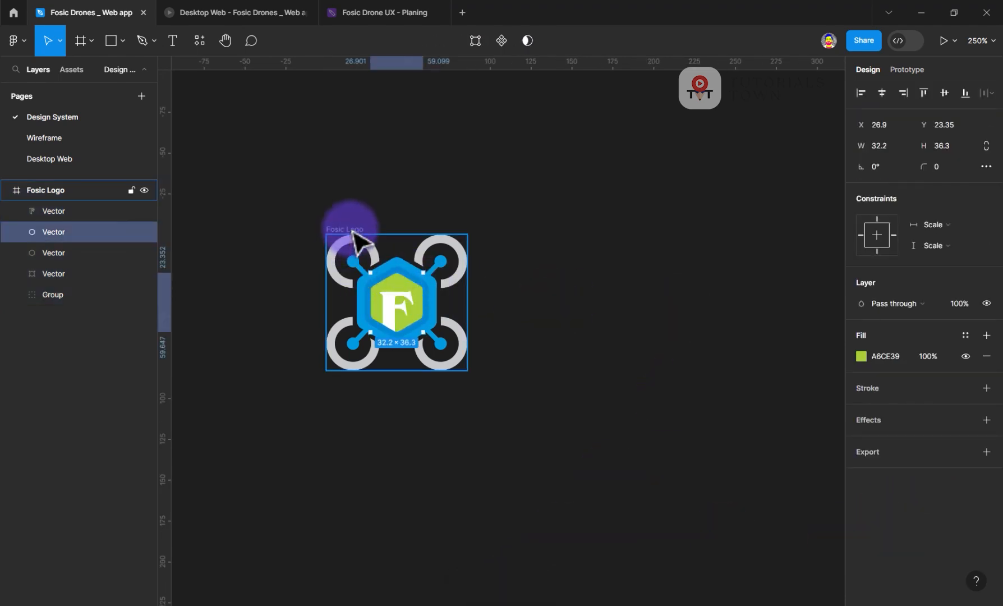
{"action": "left_click", "coordinate": [889, 12]}
{"action": "mouse_move", "coordinate": [847, 175]}
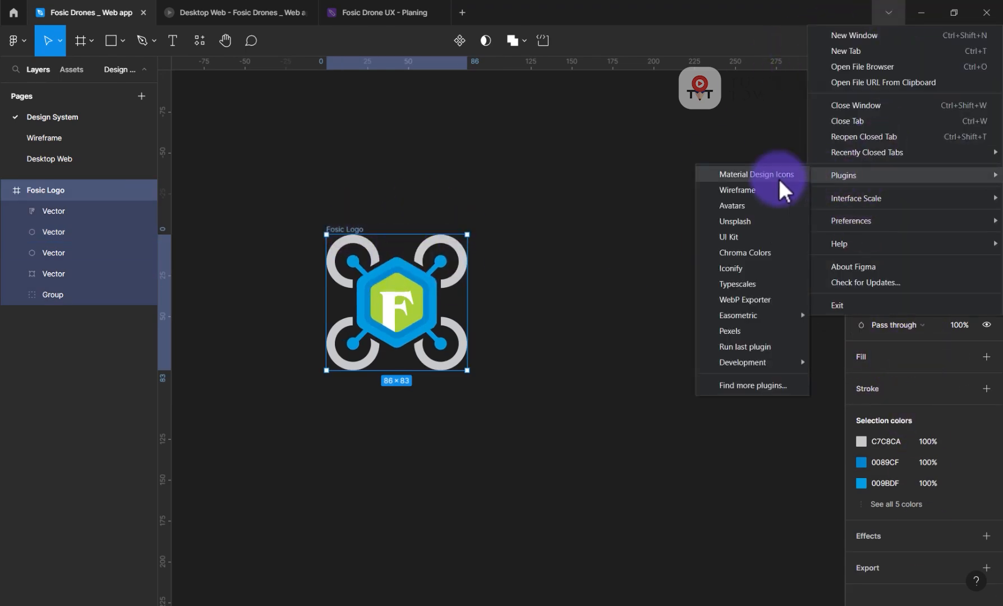
{"action": "left_click", "coordinate": [749, 253]}
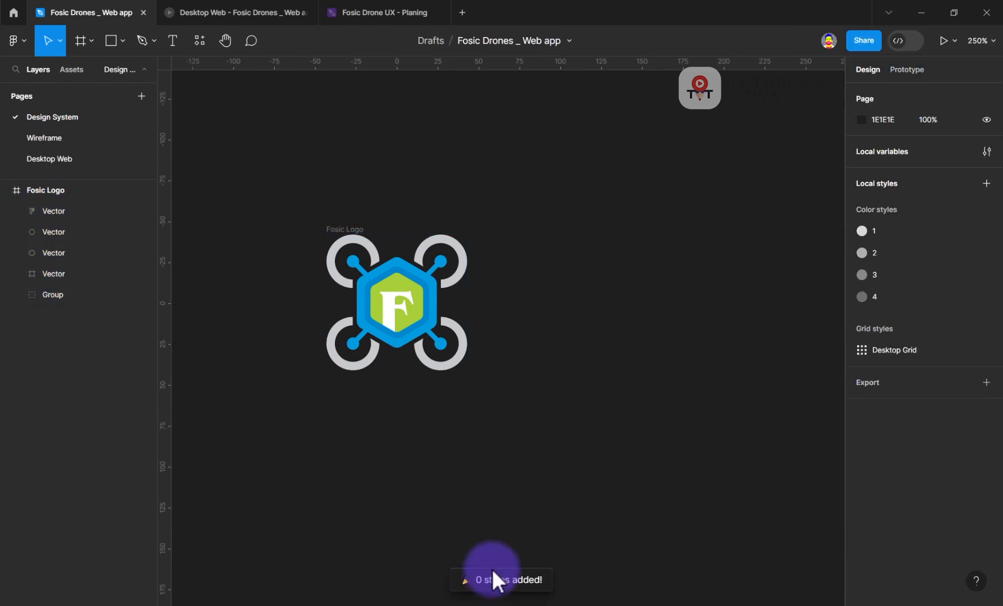
- Ungroup the Fosic Logo frame so its vectors sit directly on the page
{"action": "left_click", "coordinate": [380, 264]}
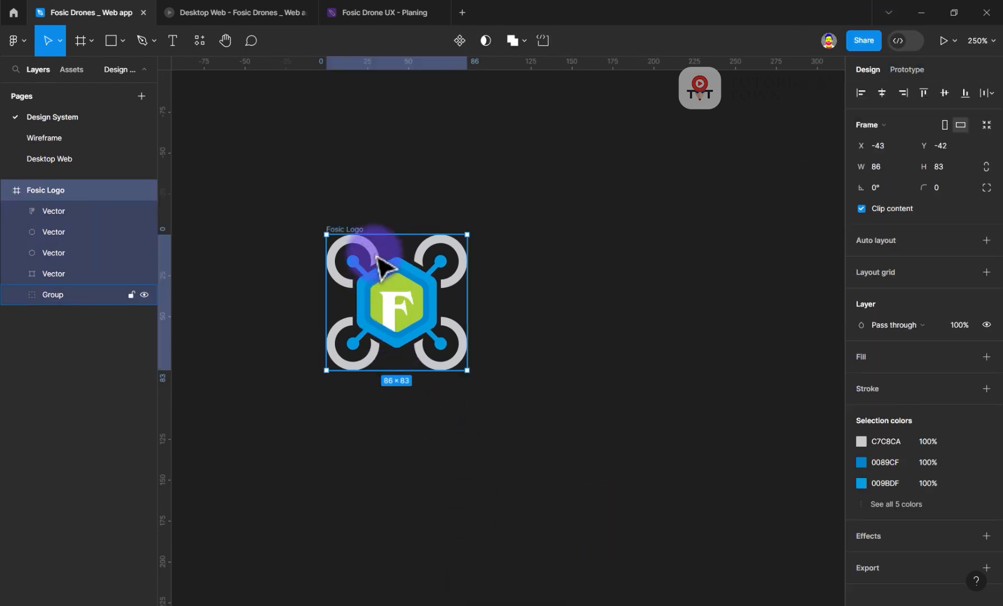
{"action": "right_click", "coordinate": [360, 230]}
{"action": "left_click", "coordinate": [410, 368]}
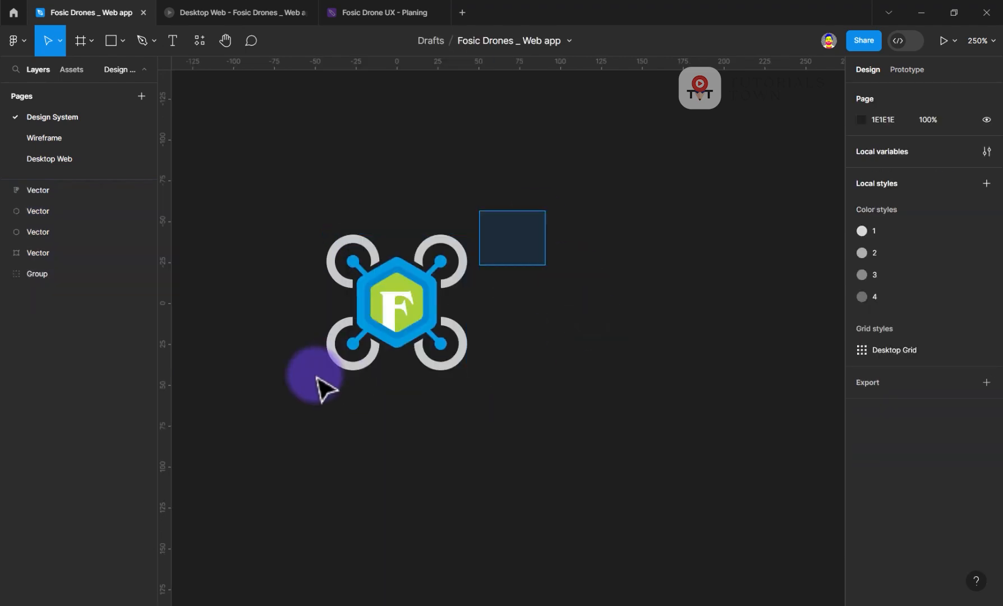
- Select all the ungrouped logo pieces and create color styles from their fills with Chroma Colors
{"action": "left_click", "coordinate": [909, 452]}
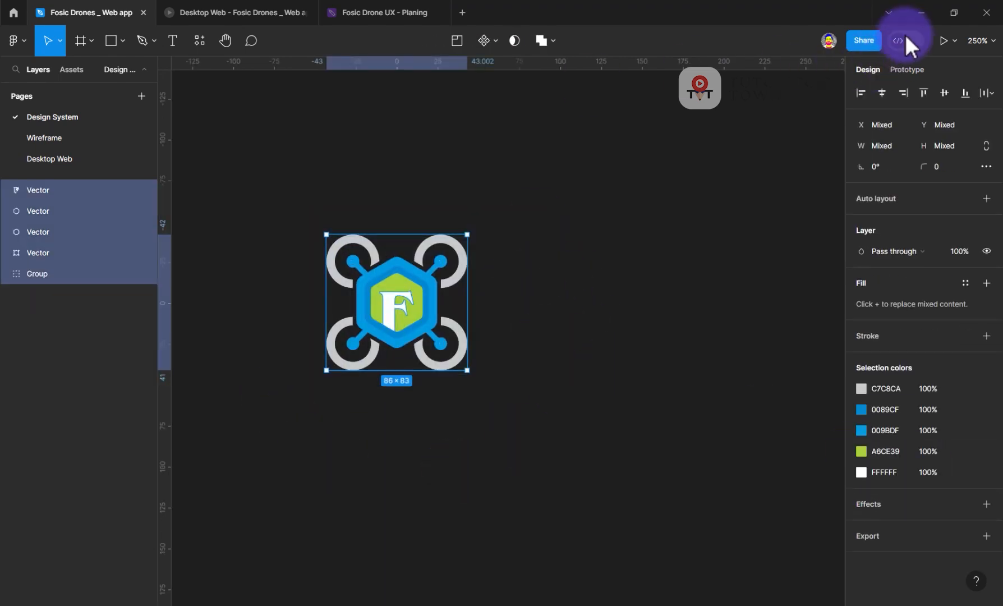
{"action": "left_click", "coordinate": [889, 13]}
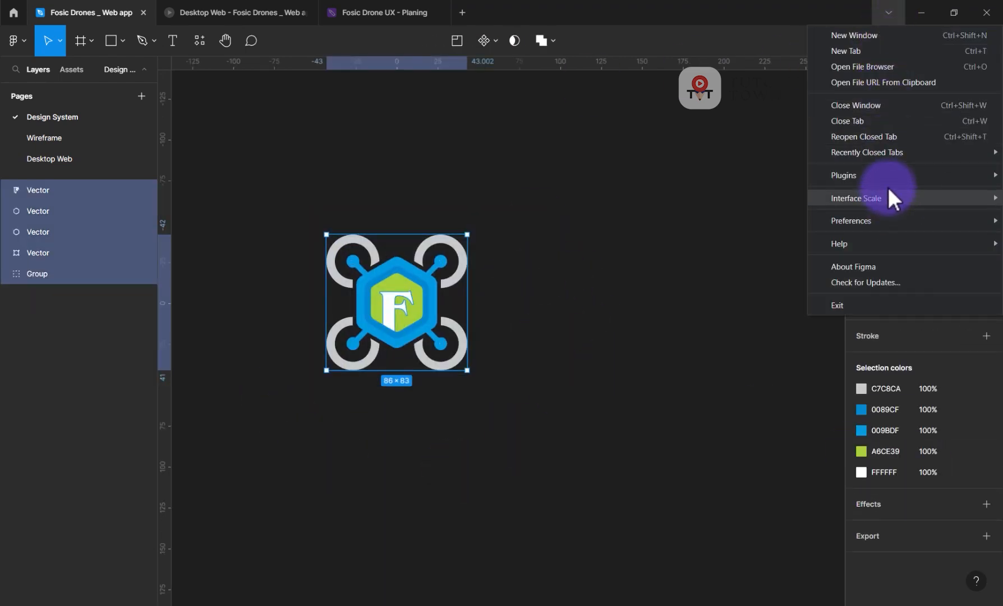
{"action": "mouse_move", "coordinate": [875, 175]}
{"action": "left_click", "coordinate": [741, 251]}
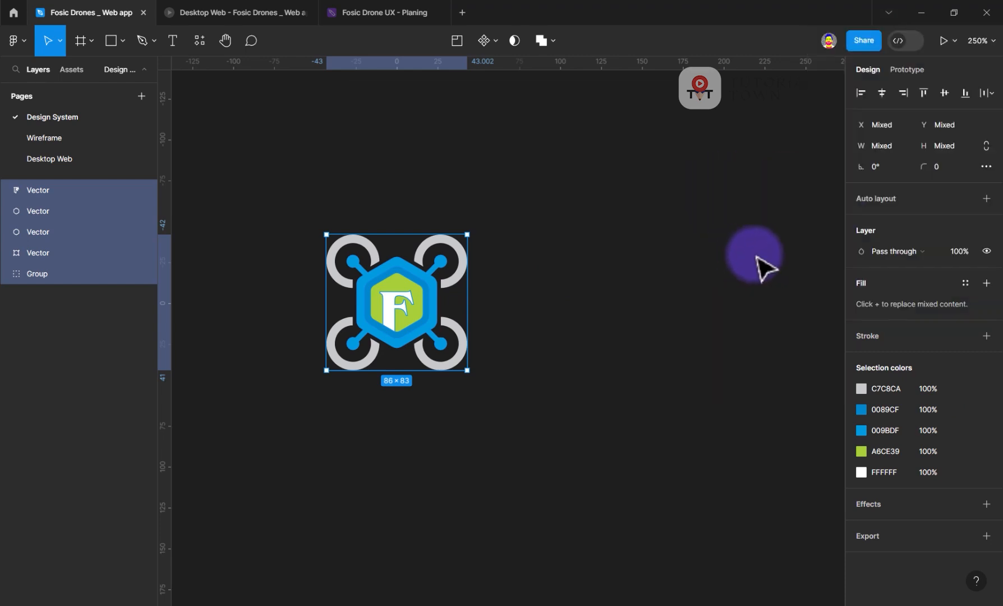
{"action": "left_click", "coordinate": [757, 257]}
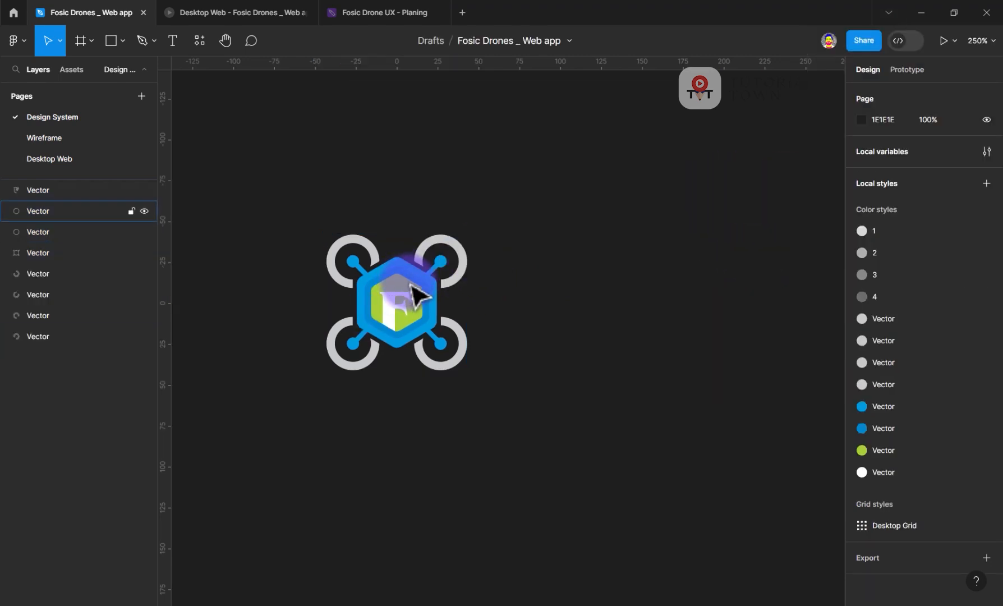
{"action": "left_click", "coordinate": [507, 379]}
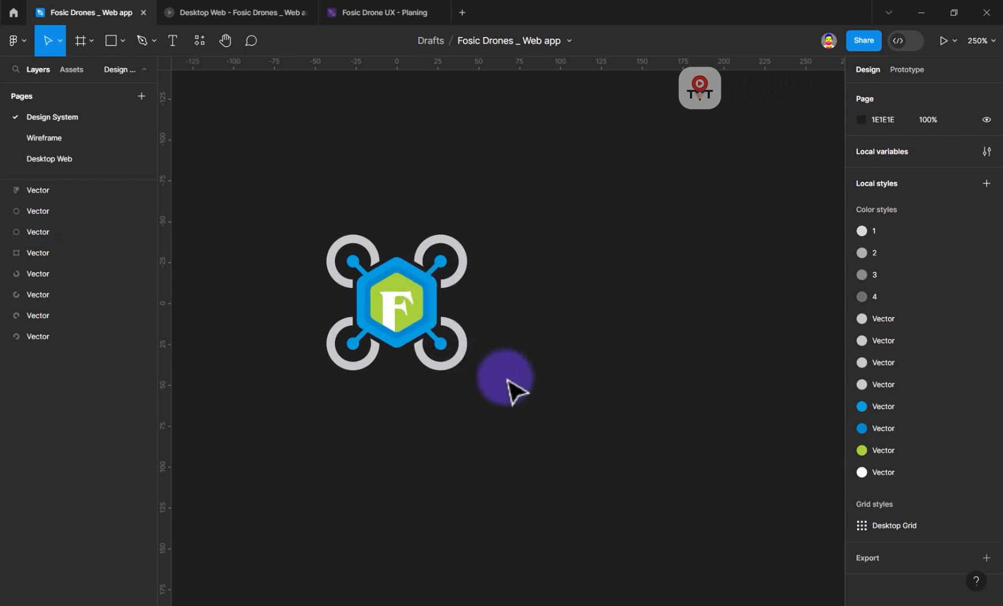
- Replace the Vector color styles by renaming the logo layers White, Green, Blue - D, Blue - L and Grey and running Chroma Colors on them
{"action": "left_click", "coordinate": [885, 339]}
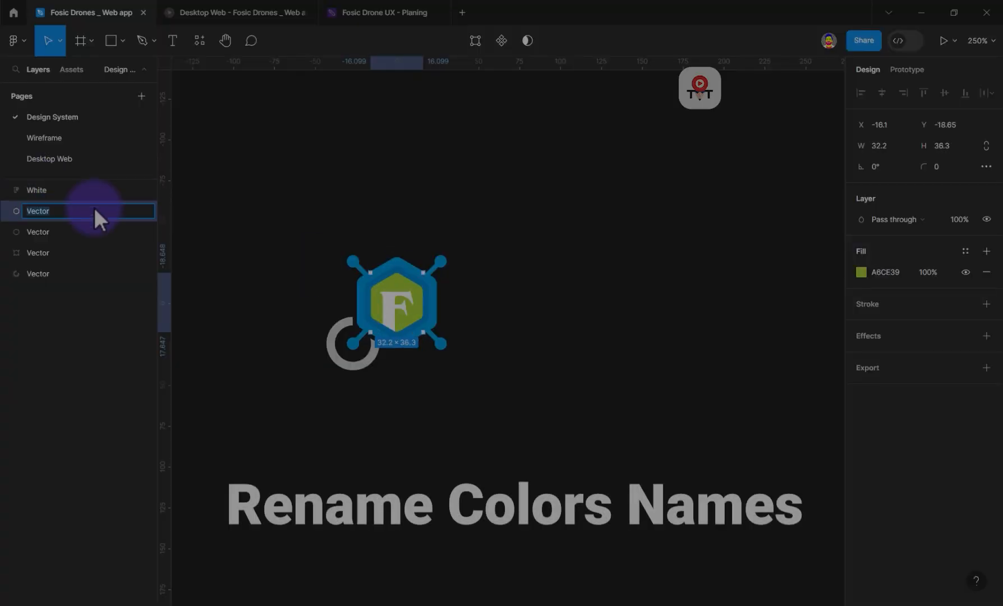
{"action": "double_click", "coordinate": [115, 232]}
{"action": "type", "text": "Blue - L"}
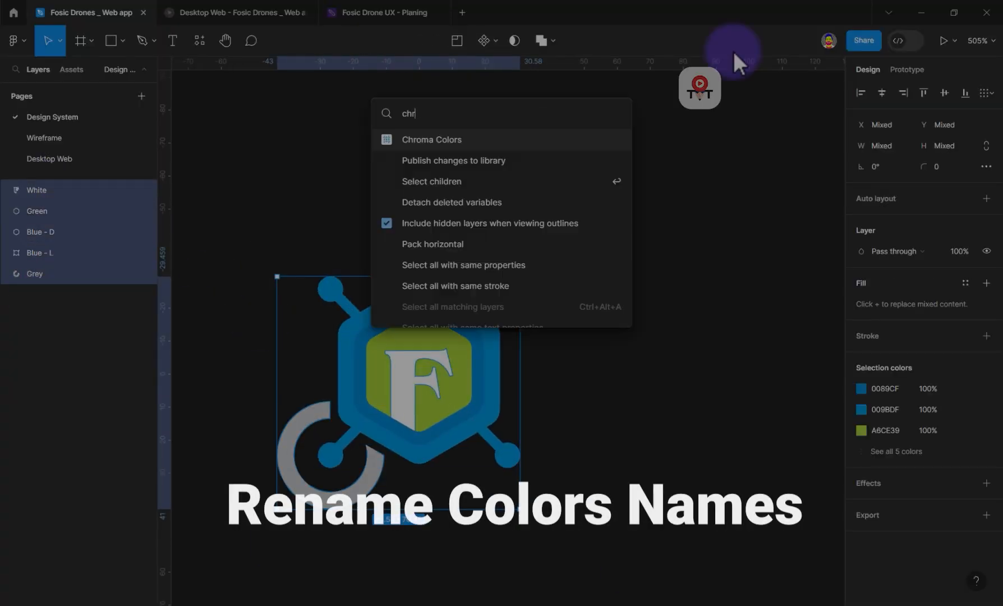
{"action": "left_click", "coordinate": [560, 264]}
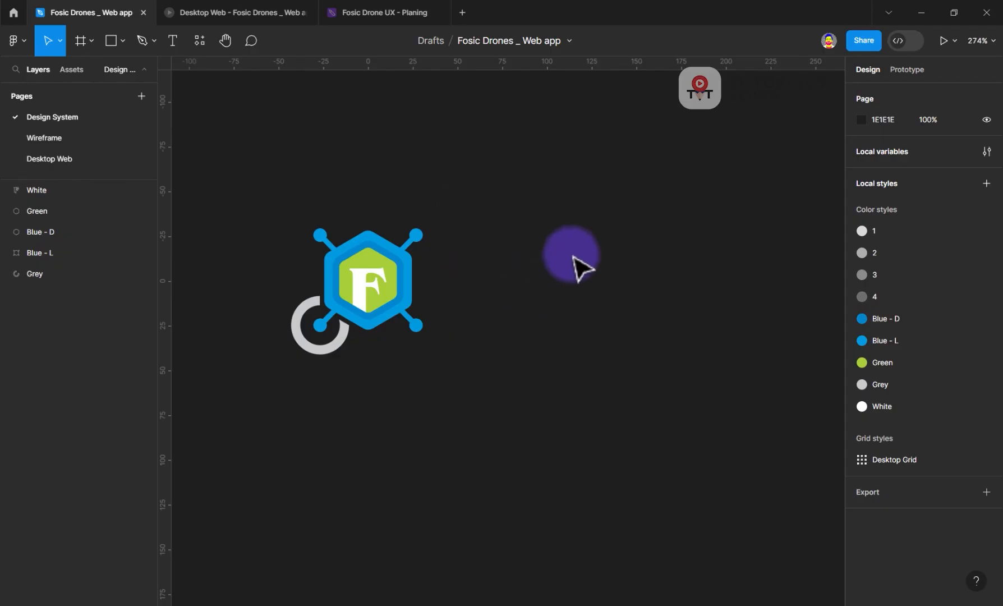
- Set the Design System page's background color to D9D9D9
{"action": "scroll", "coordinate": [573, 265], "scroll_direction": "down", "scroll_amount": 2}
{"action": "scroll", "coordinate": [457, 311], "scroll_direction": "left", "scroll_amount": 1}
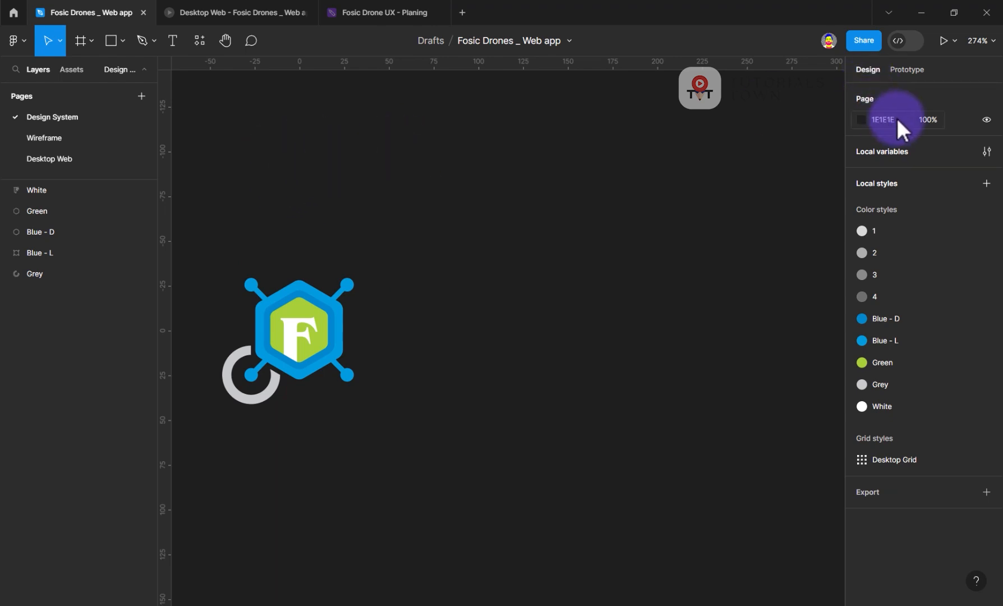
{"action": "left_click", "coordinate": [863, 120]}
{"action": "left_click", "coordinate": [705, 402]}
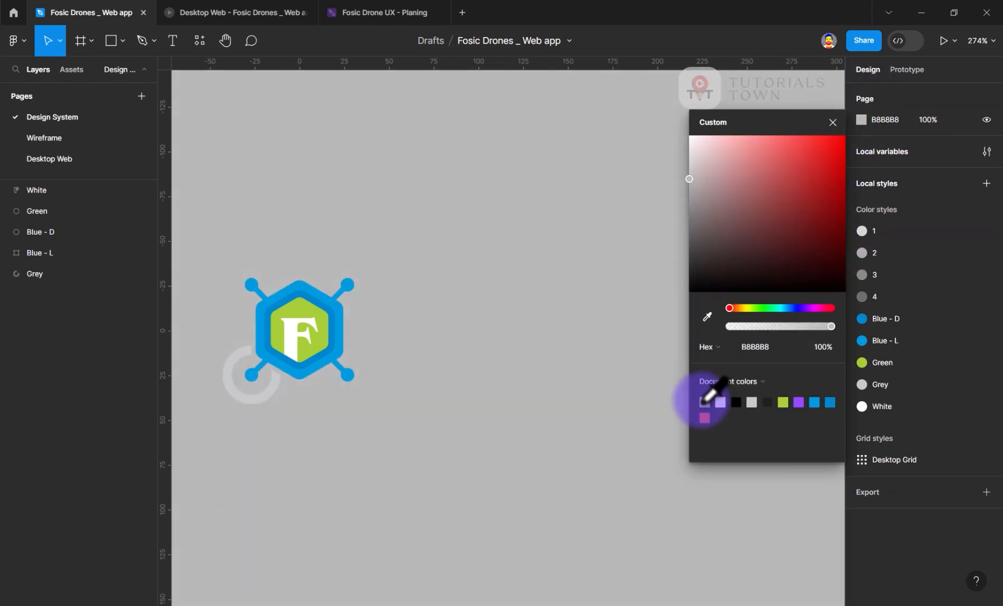
{"action": "left_click", "coordinate": [721, 402]}
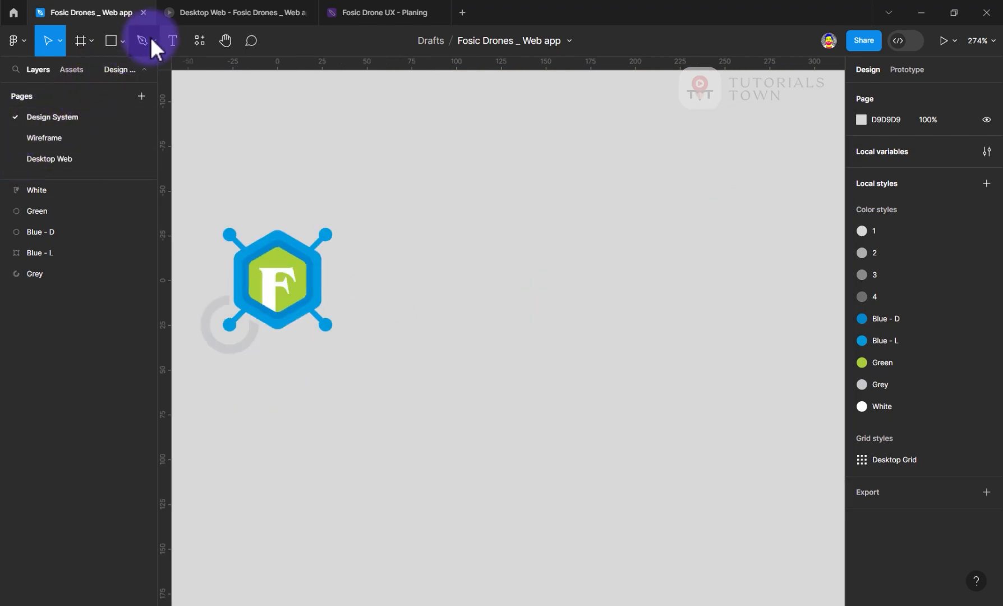
- Add a text layer reading "Title" on the canvas beside the logo
{"action": "left_click", "coordinate": [172, 41]}
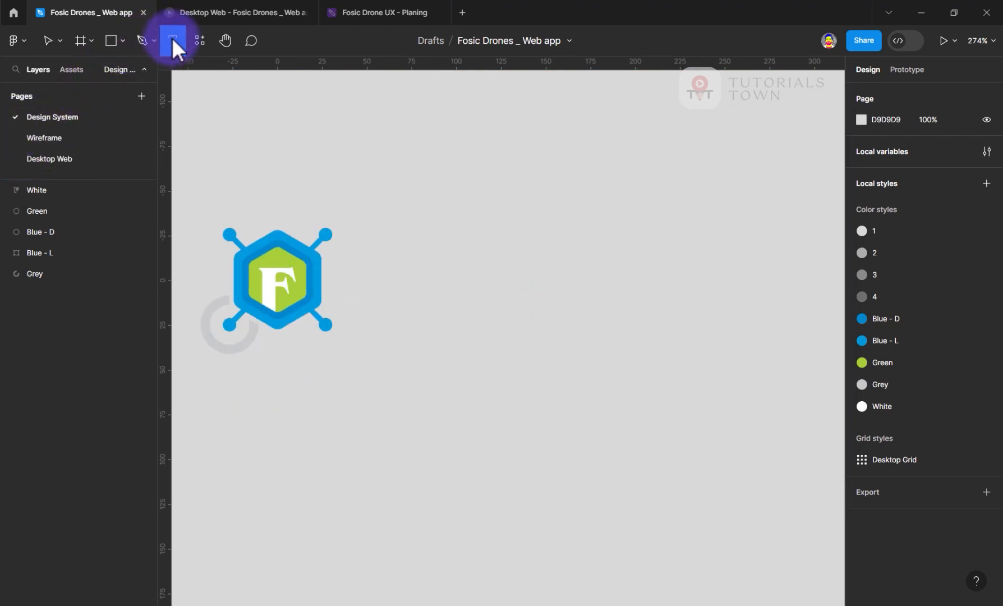
{"action": "left_click", "coordinate": [459, 226]}
{"action": "type", "text": "Title"}
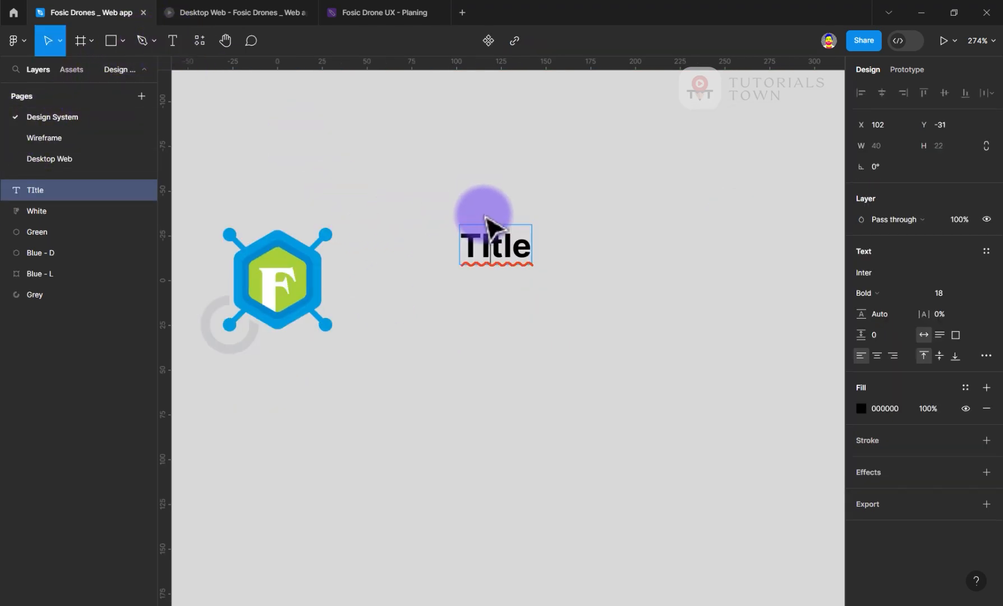
{"action": "key", "text": "Escape"}
- Preview the Title text's type scale in the Typescales plugin and close it without generating
{"action": "left_click", "coordinate": [889, 12]}
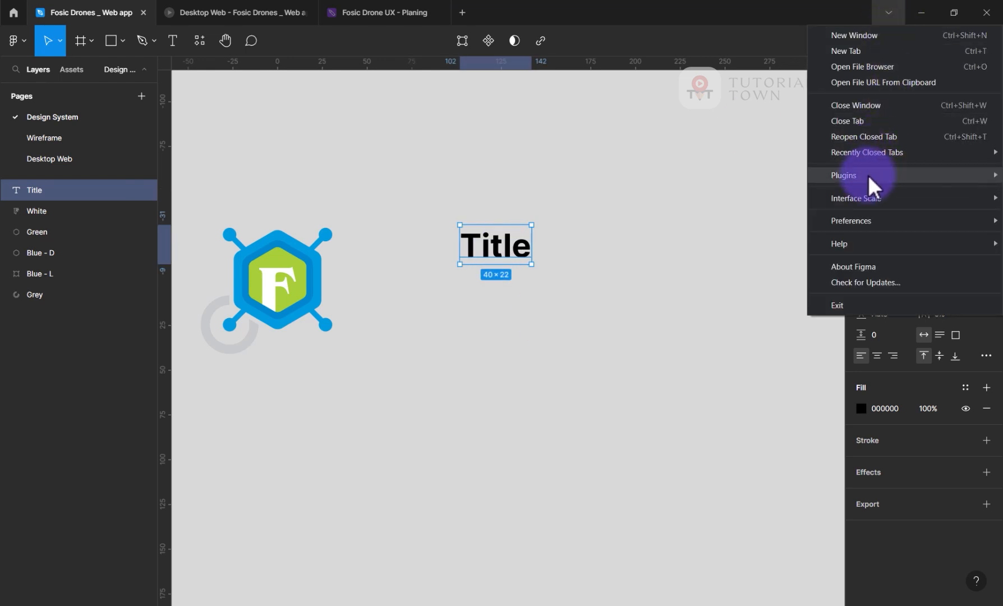
{"action": "mouse_move", "coordinate": [867, 172]}
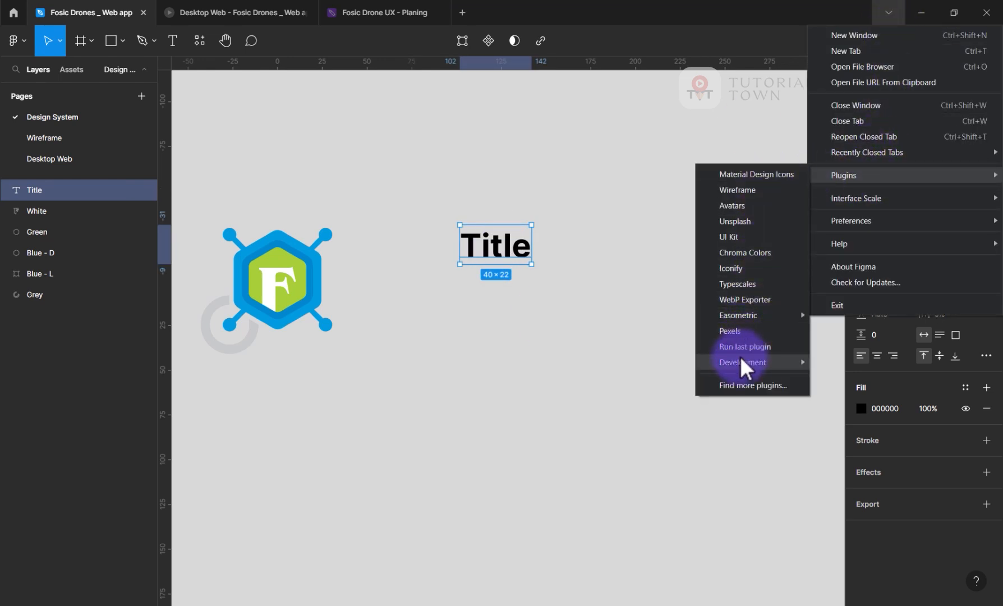
{"action": "left_click", "coordinate": [742, 286]}
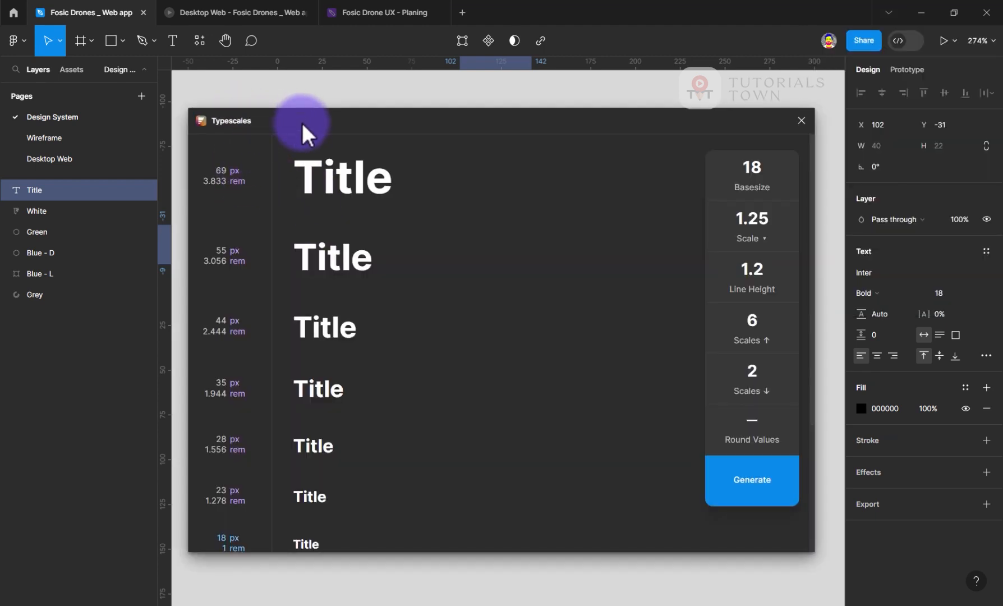
{"action": "left_click_drag", "start_coordinate": [303, 133], "coordinate": [1, 134]}
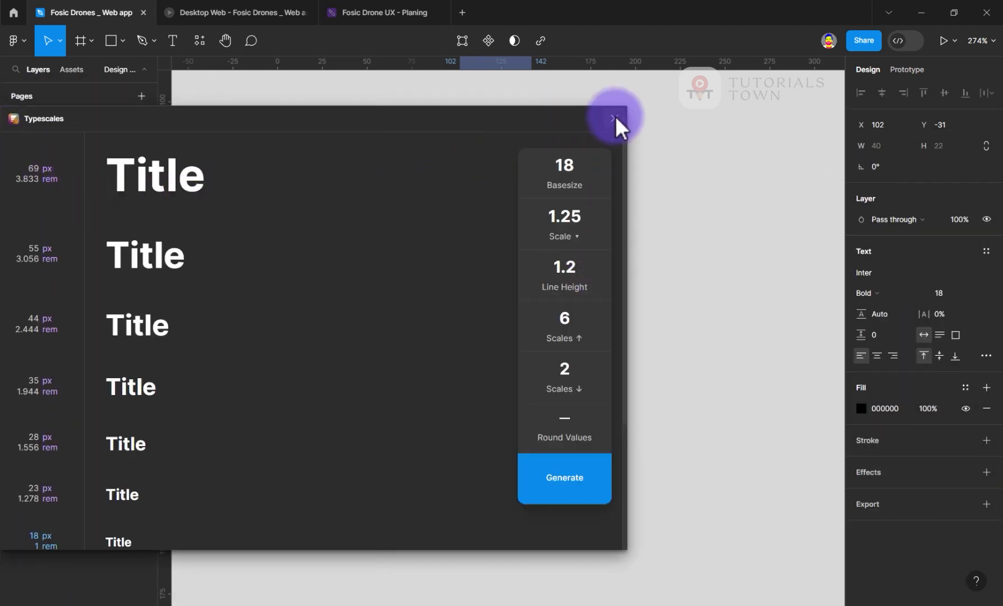
{"action": "left_click", "coordinate": [614, 120]}
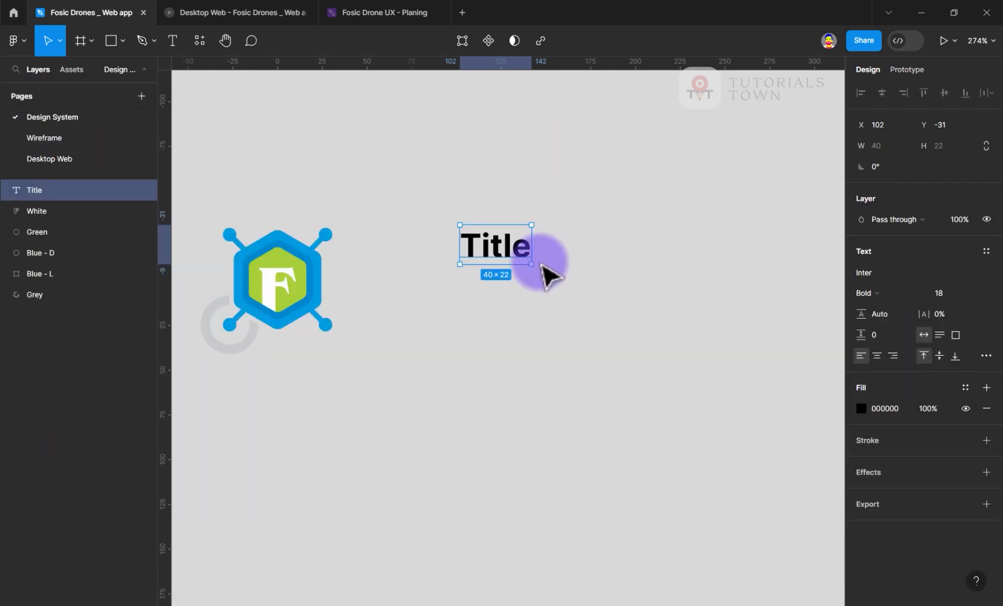
- Change the Title text's font to Clash Display
{"action": "left_click", "coordinate": [873, 275]}
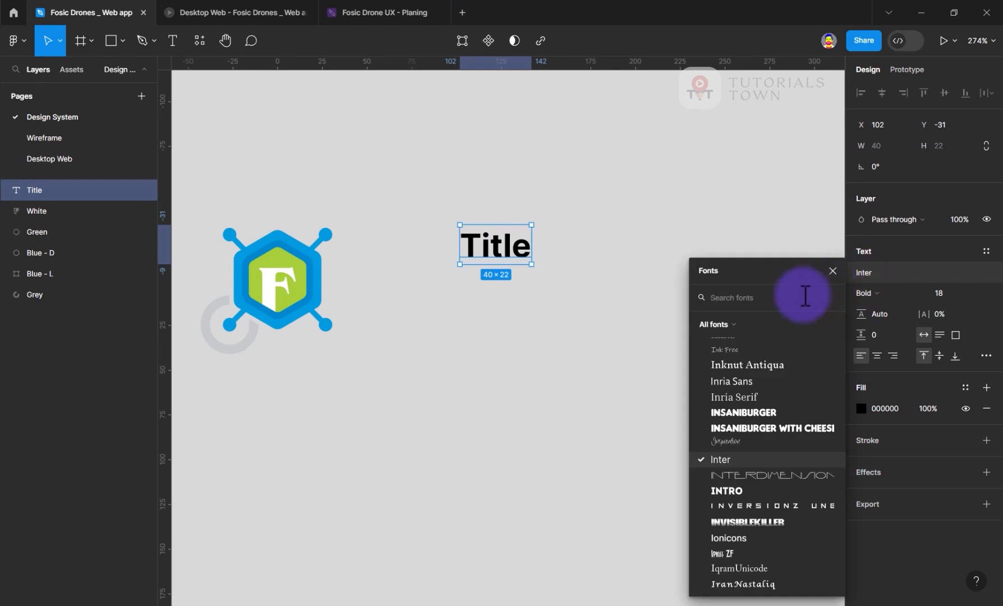
{"action": "type", "text": "clash"}
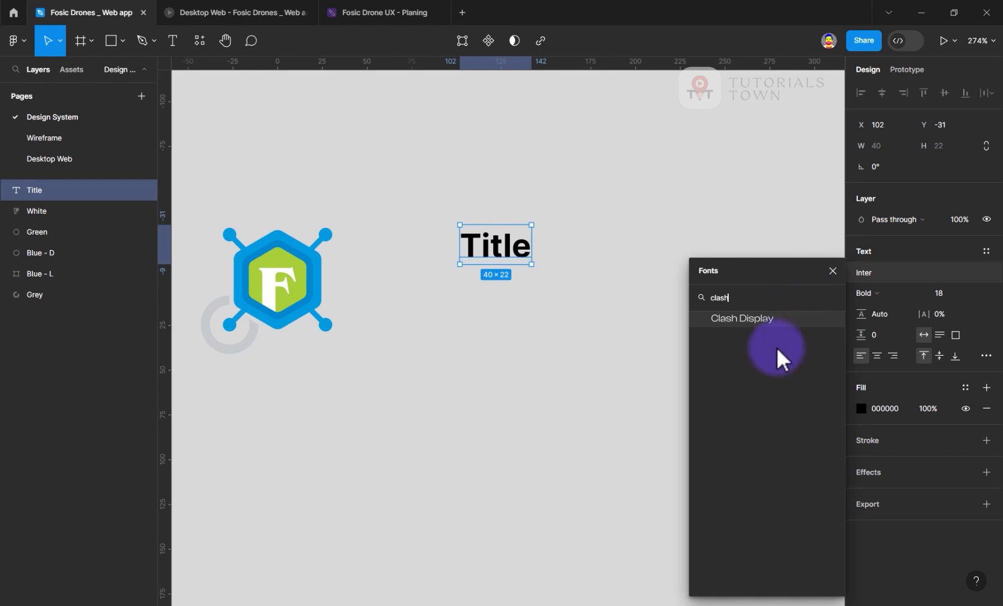
{"action": "left_click", "coordinate": [752, 320]}
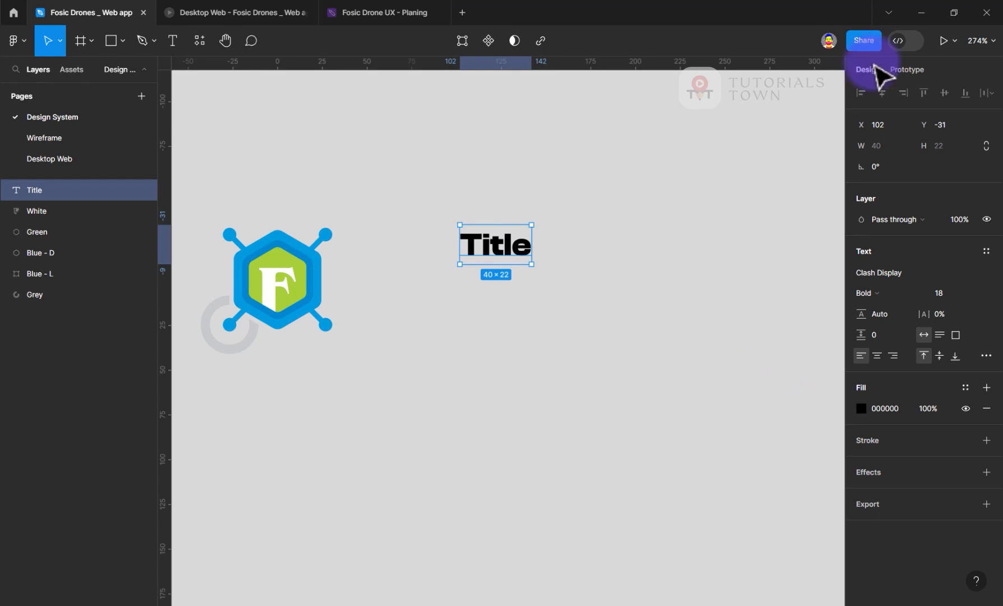
{"action": "left_click", "coordinate": [918, 15]}
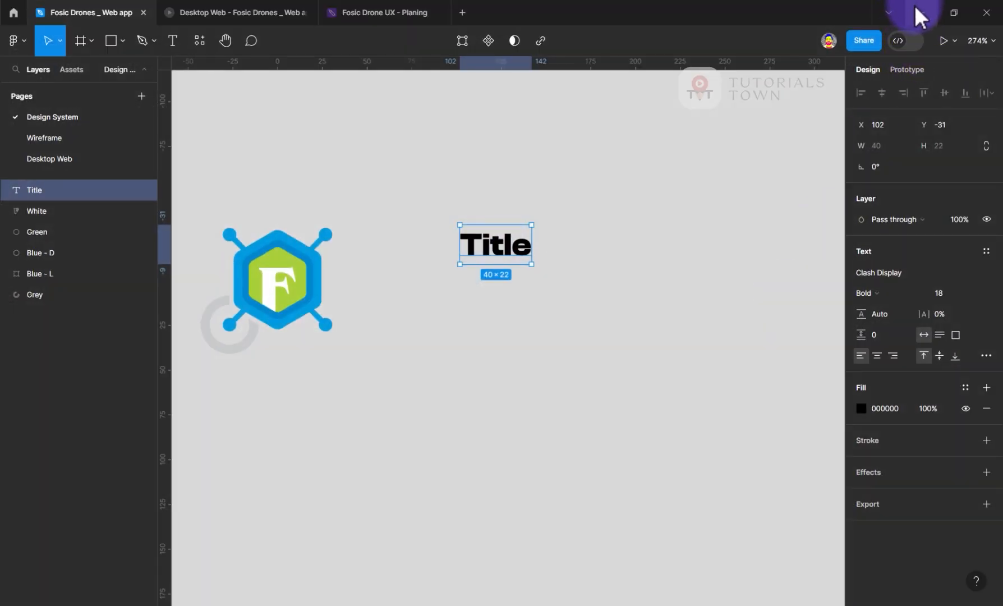
{"action": "left_click", "coordinate": [918, 13]}
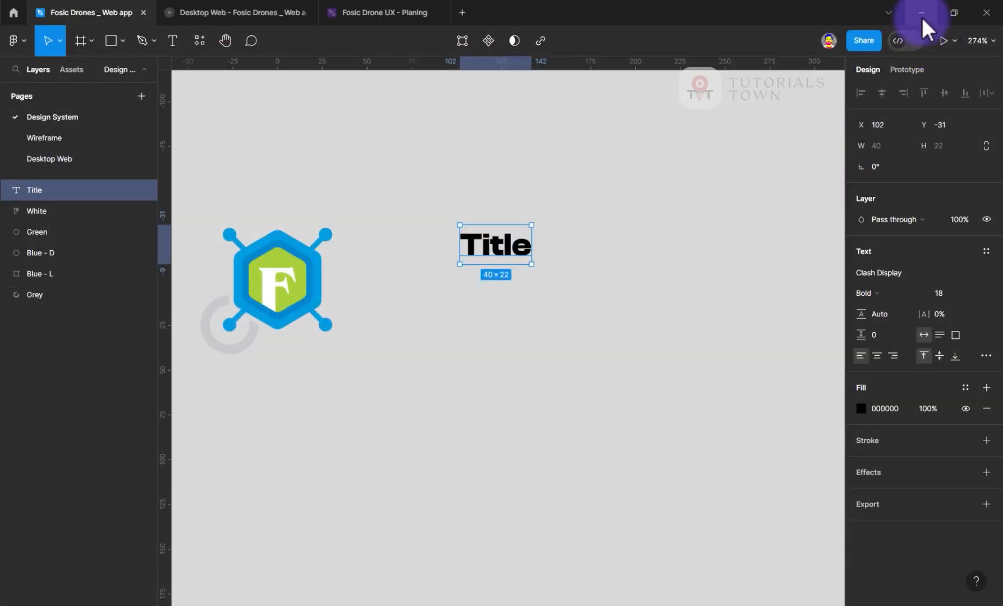
{"action": "left_click", "coordinate": [892, 11]}
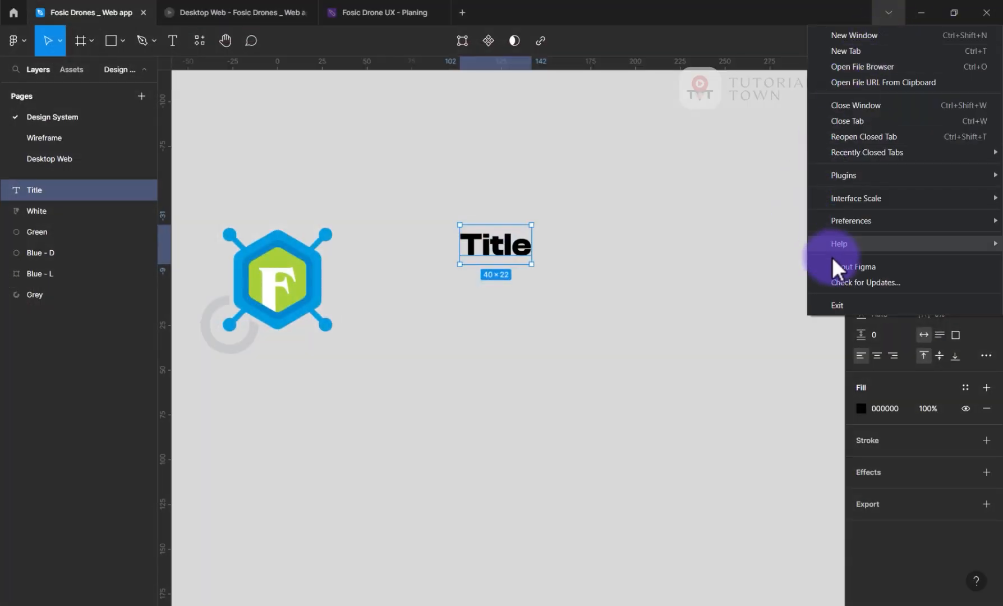
{"action": "mouse_move", "coordinate": [847, 177]}
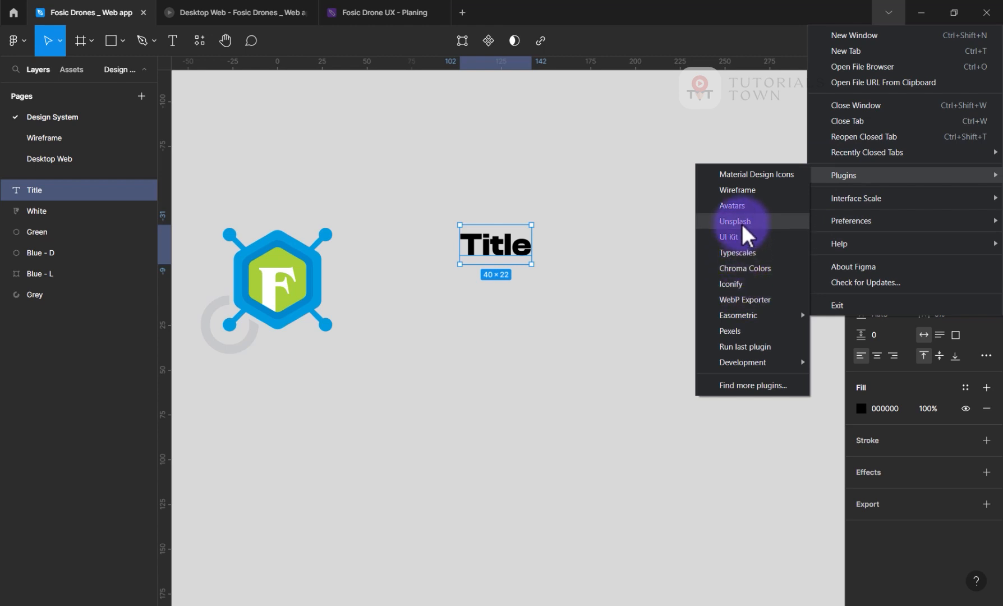
{"action": "left_click", "coordinate": [738, 253]}
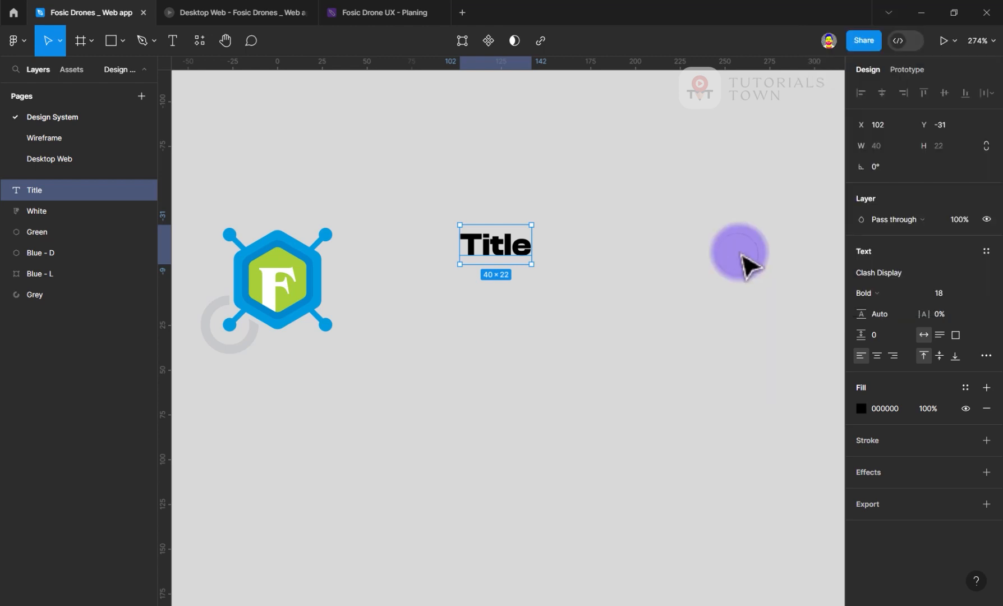
{"action": "left_click_drag", "start_coordinate": [357, 135], "coordinate": [629, 106]}
{"action": "scroll", "coordinate": [517, 446], "scroll_direction": "down", "scroll_amount": 2}
{"action": "scroll", "coordinate": [516, 446], "scroll_direction": "down", "scroll_amount": 2}
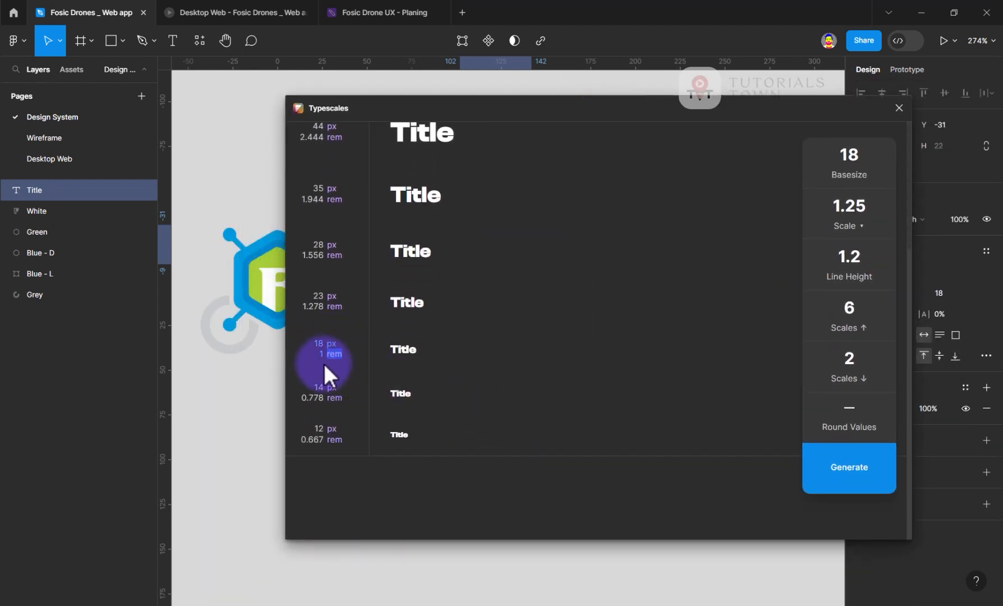
{"action": "double_click", "coordinate": [319, 341]}
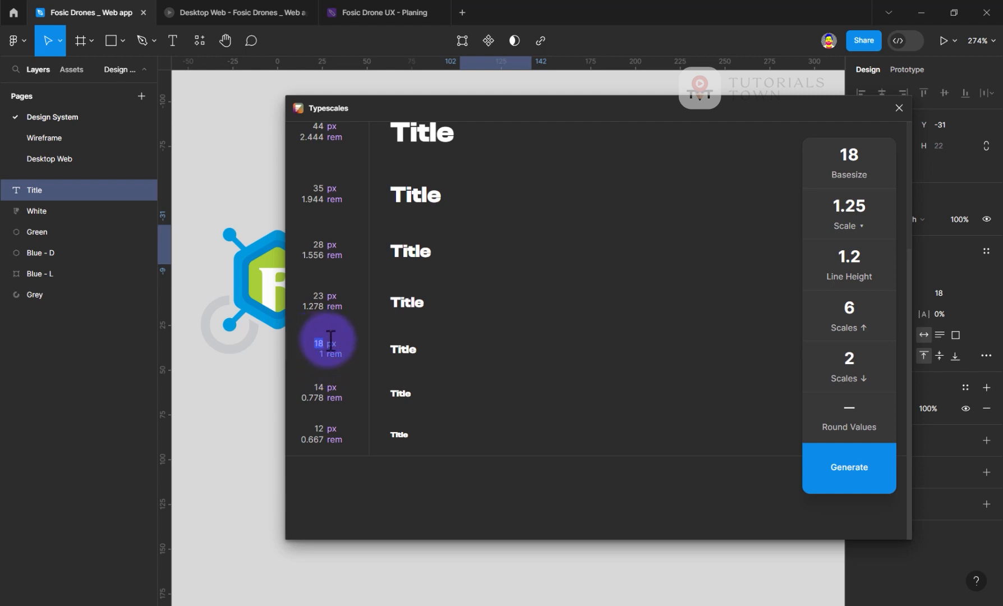
{"action": "left_click", "coordinate": [849, 154]}
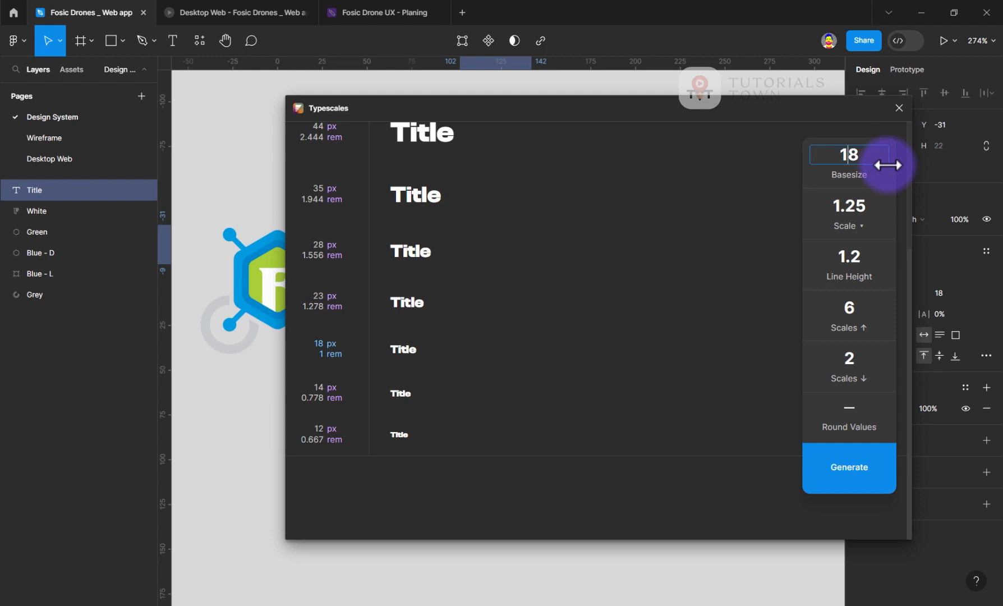
{"action": "key", "text": "BackSpace"}
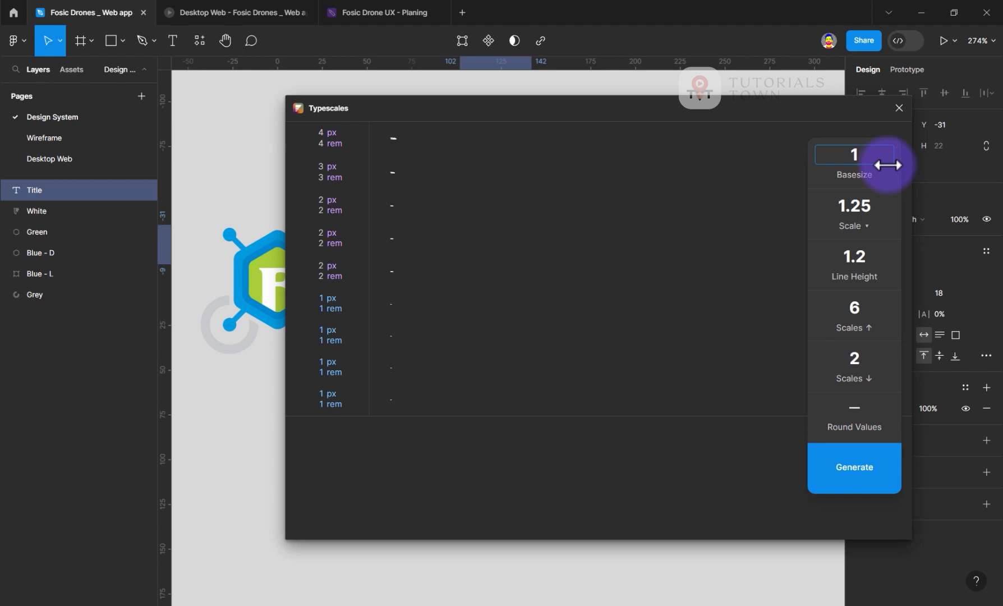
{"action": "type", "text": "2"}
{"action": "key", "text": "BackSpace"}
{"action": "type", "text": "3"}
{"action": "left_click", "coordinate": [849, 205]}
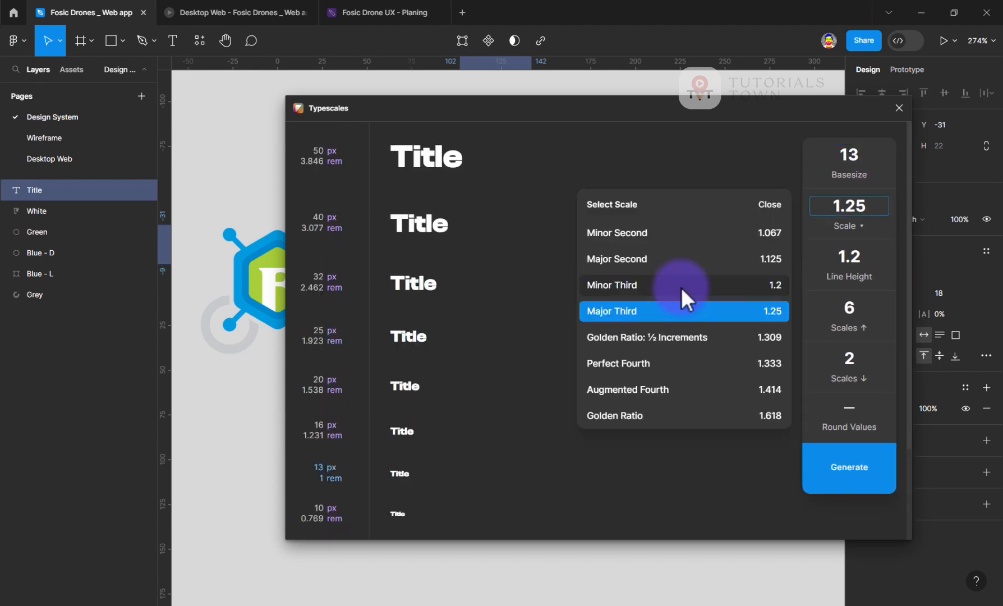
{"action": "left_click", "coordinate": [779, 285]}
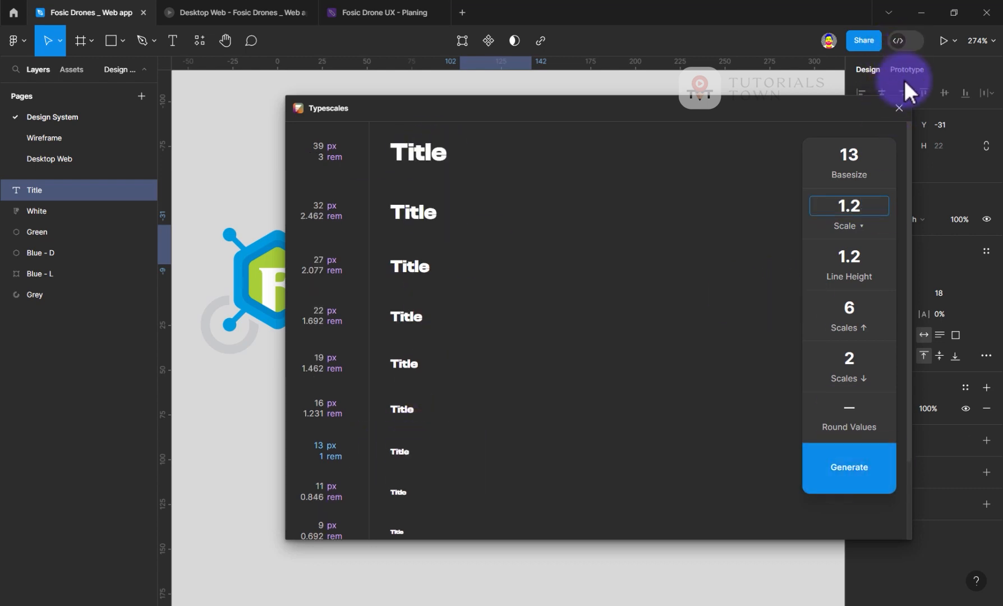
{"action": "left_click", "coordinate": [899, 108]}
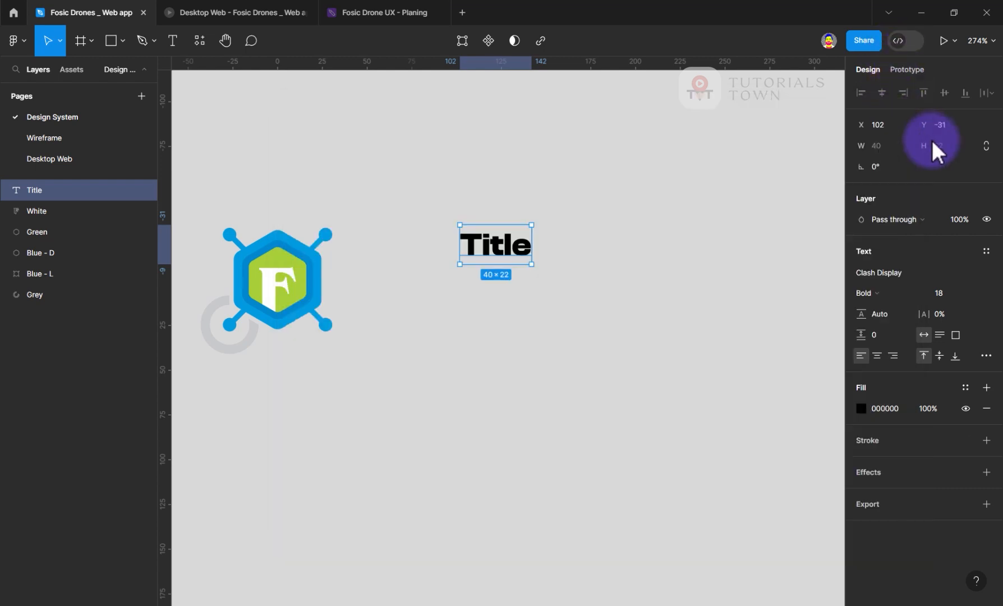
- Set the Title text's font weight to Regular and open the Typescales plugin for it
{"action": "left_click", "coordinate": [876, 295]}
{"action": "left_click", "coordinate": [883, 241]}
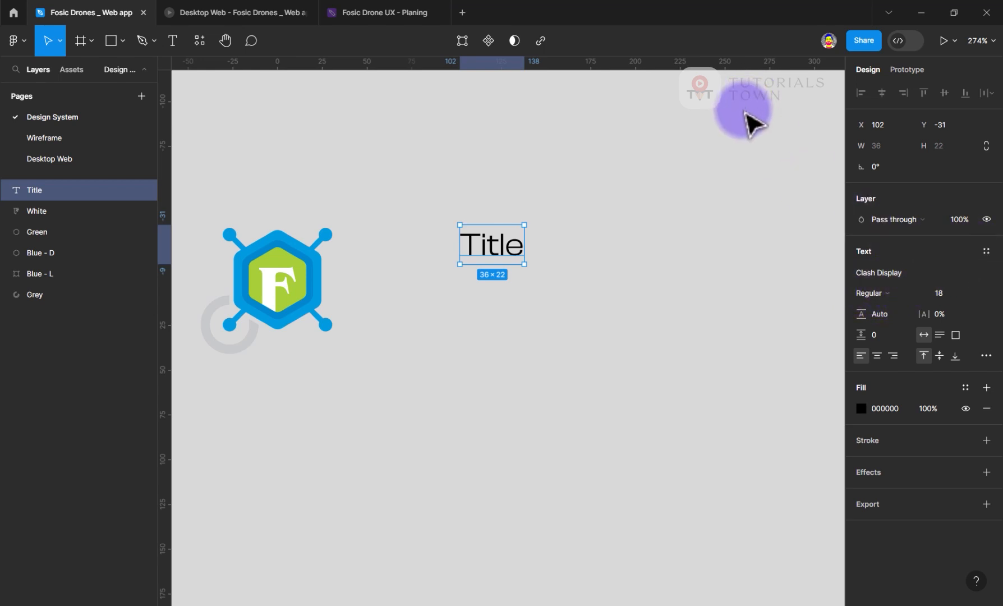
{"action": "key", "text": "ctrl+slash"}
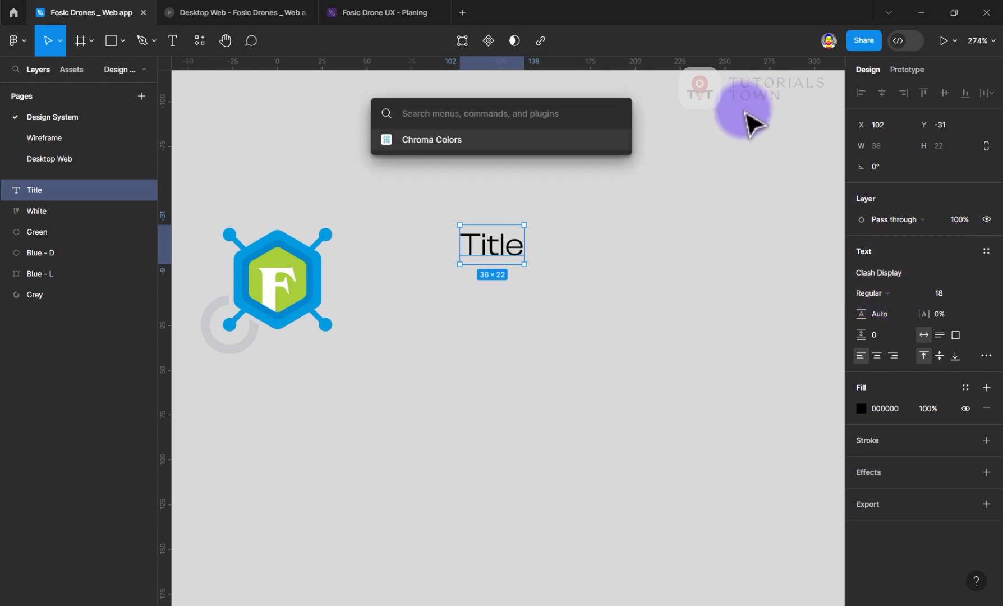
{"action": "type", "text": "ty"}
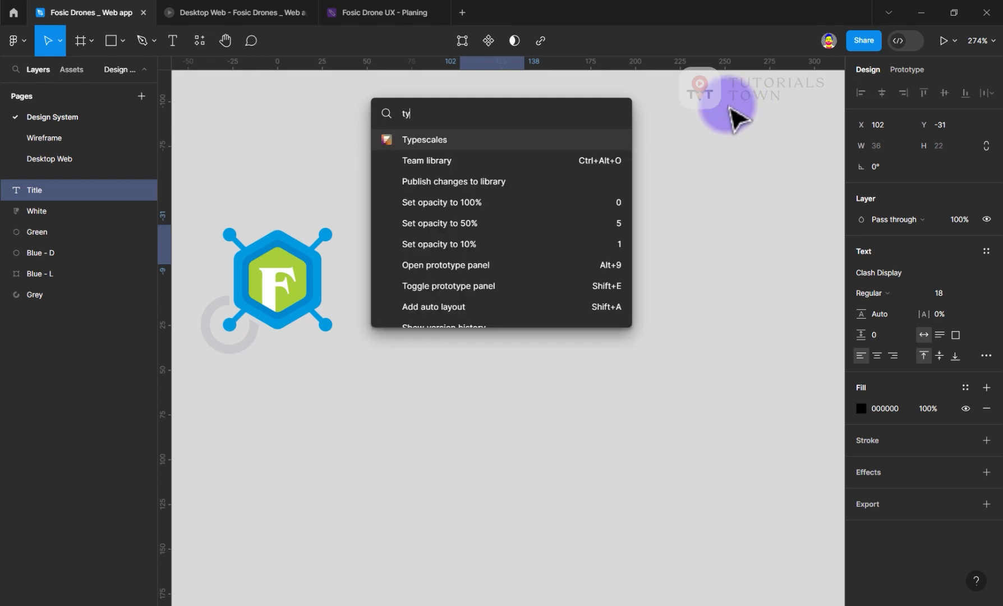
{"action": "left_click", "coordinate": [571, 138]}
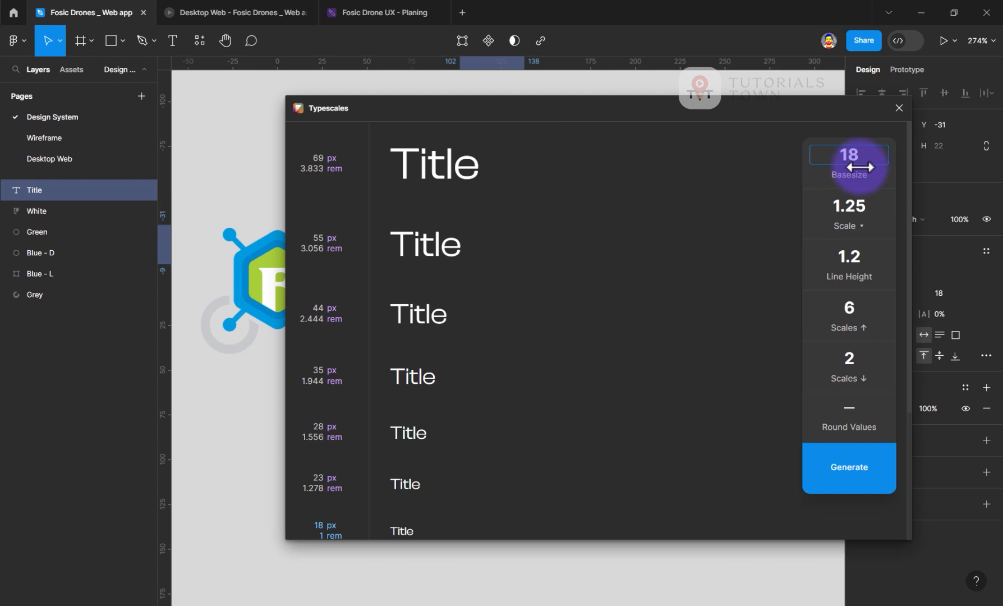
- Generate the Title text's type scale with a base size of 14 and the Minor Third scale of 1.2
{"action": "key", "text": "BackSpace"}
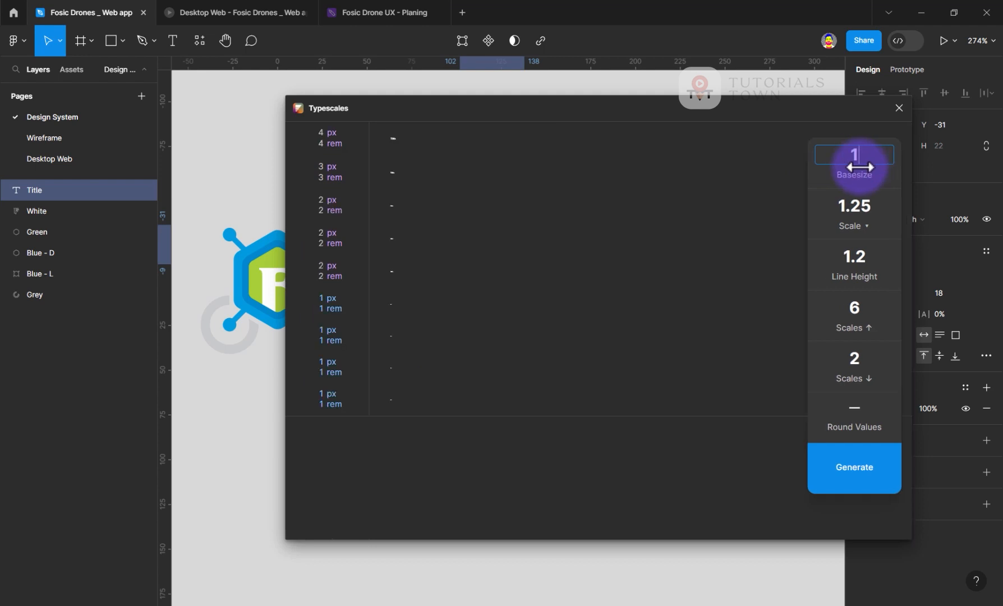
{"action": "type", "text": "3"}
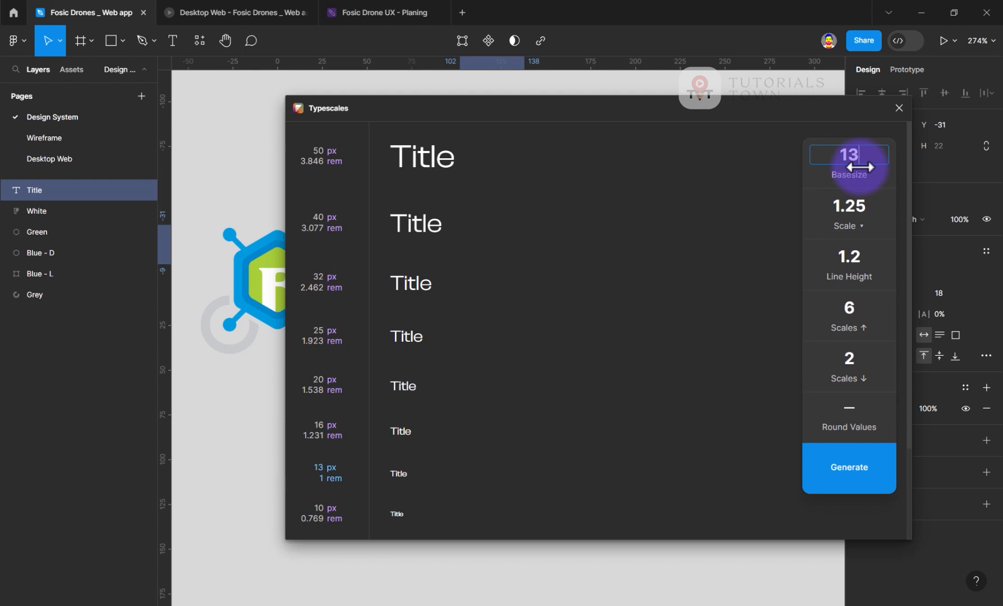
{"action": "key", "text": "BackSpace"}
{"action": "type", "text": "4"}
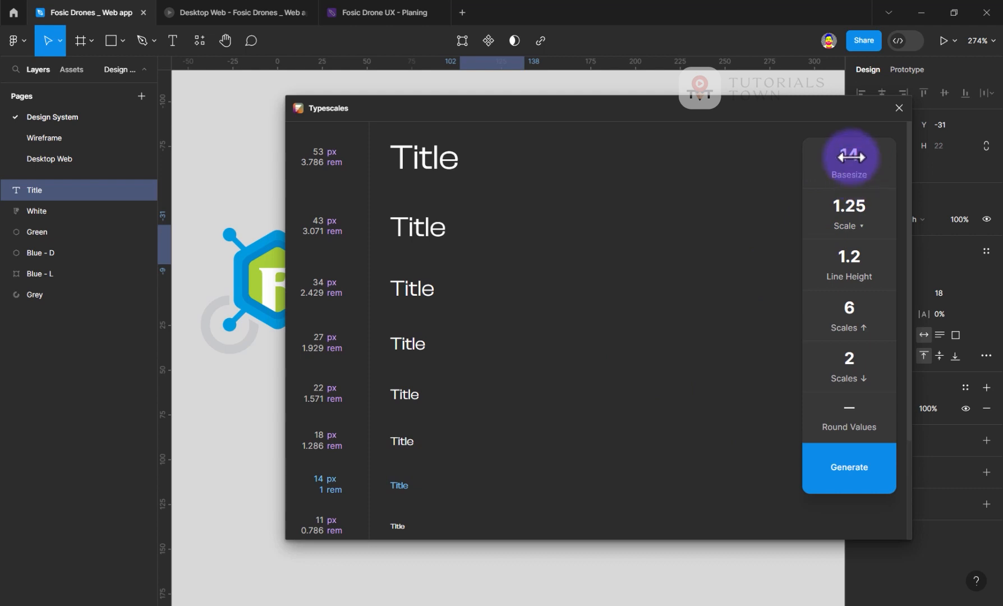
{"action": "scroll", "coordinate": [510, 382], "scroll_direction": "down", "scroll_amount": 3}
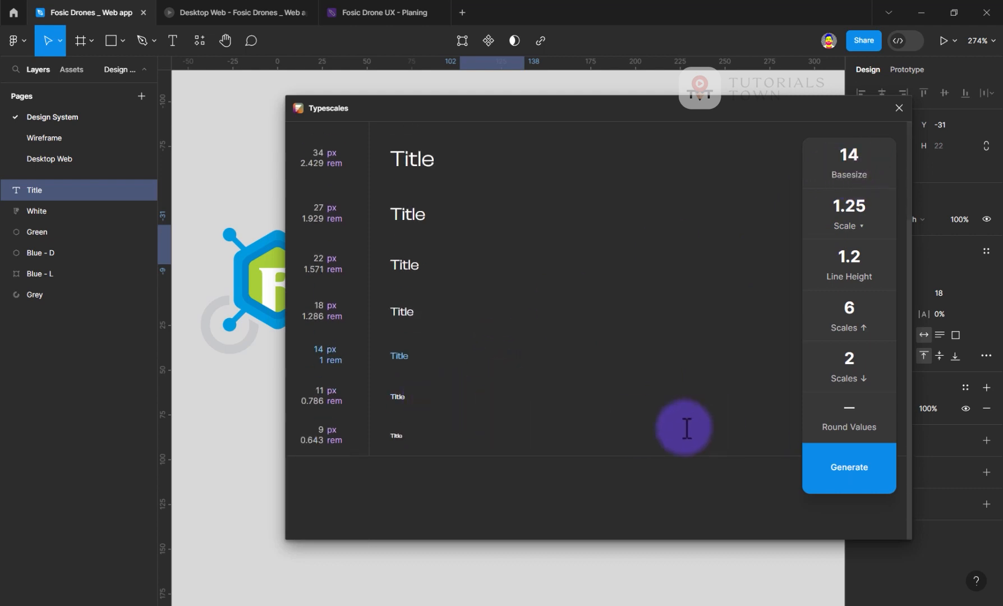
{"action": "scroll", "coordinate": [855, 339], "scroll_direction": "up", "scroll_amount": 3}
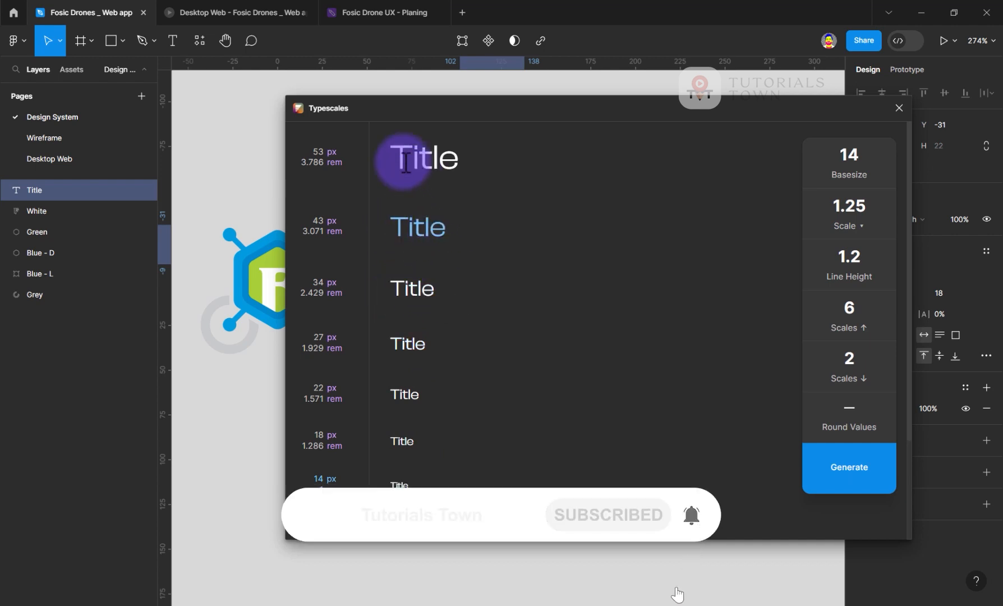
{"action": "scroll", "coordinate": [473, 336], "scroll_direction": "down", "scroll_amount": 3}
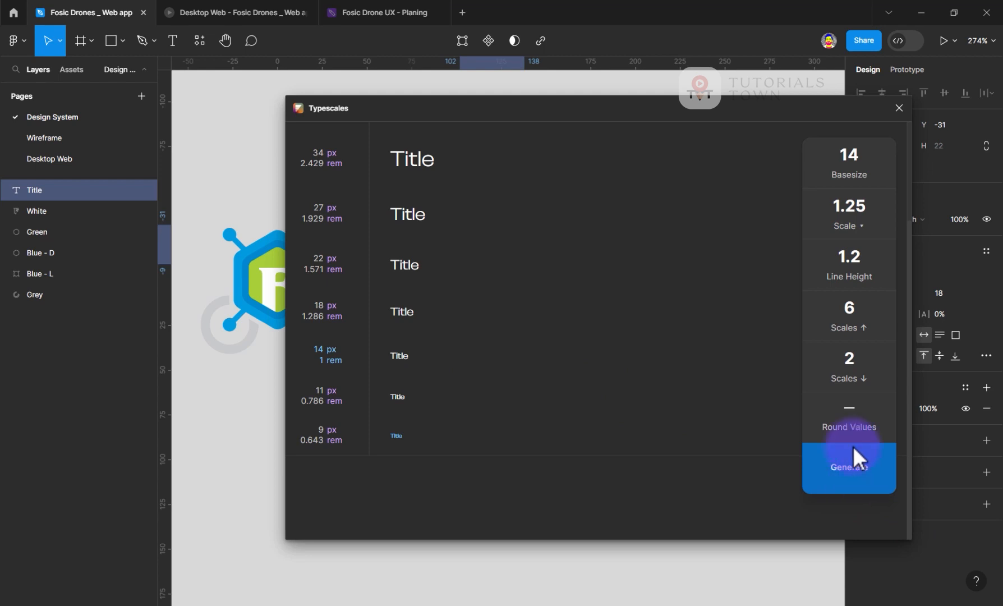
{"action": "left_click", "coordinate": [849, 211]}
{"action": "left_click", "coordinate": [654, 289]}
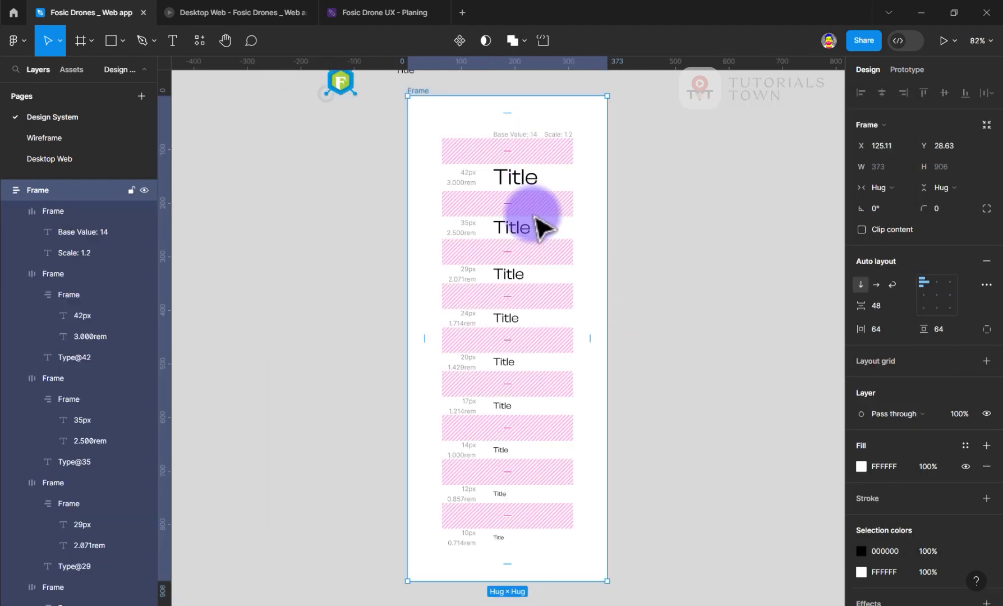
- Move the generated type scale frame to the right of the original Title text, at X 220 and Y -86
{"action": "left_click_drag", "start_coordinate": [539, 225], "coordinate": [515, 426]}
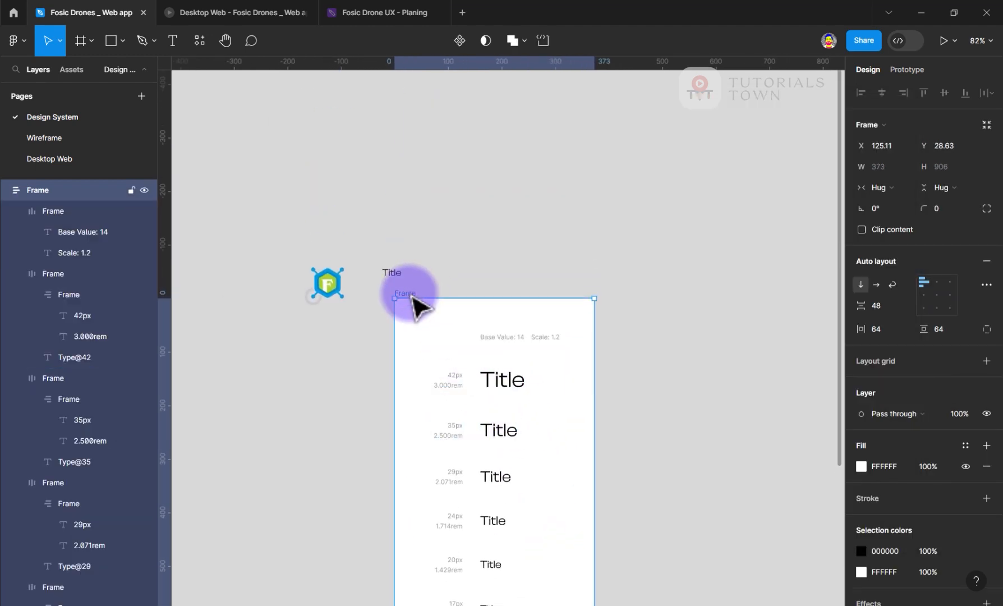
{"action": "left_click_drag", "start_coordinate": [412, 303], "coordinate": [463, 241]}
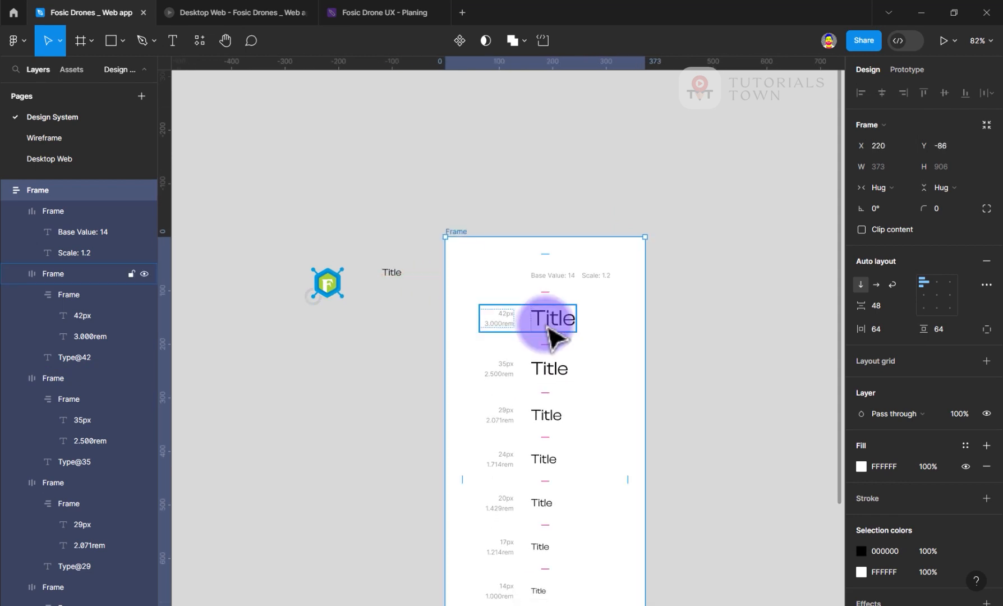
{"action": "left_click", "coordinate": [547, 328]}
{"action": "left_click_drag", "start_coordinate": [549, 488], "coordinate": [554, 381]}
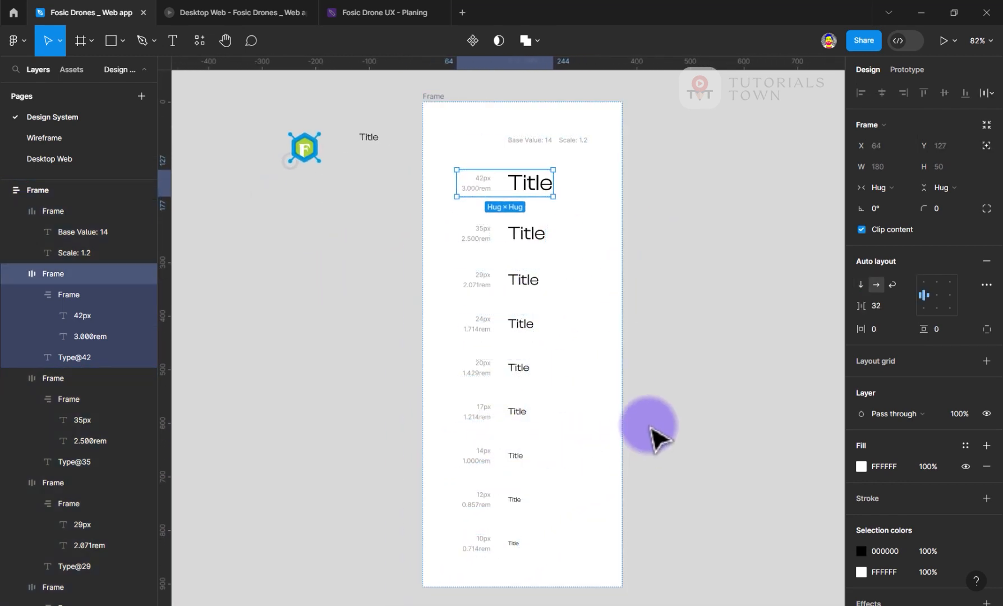
{"action": "left_click", "coordinate": [629, 461]}
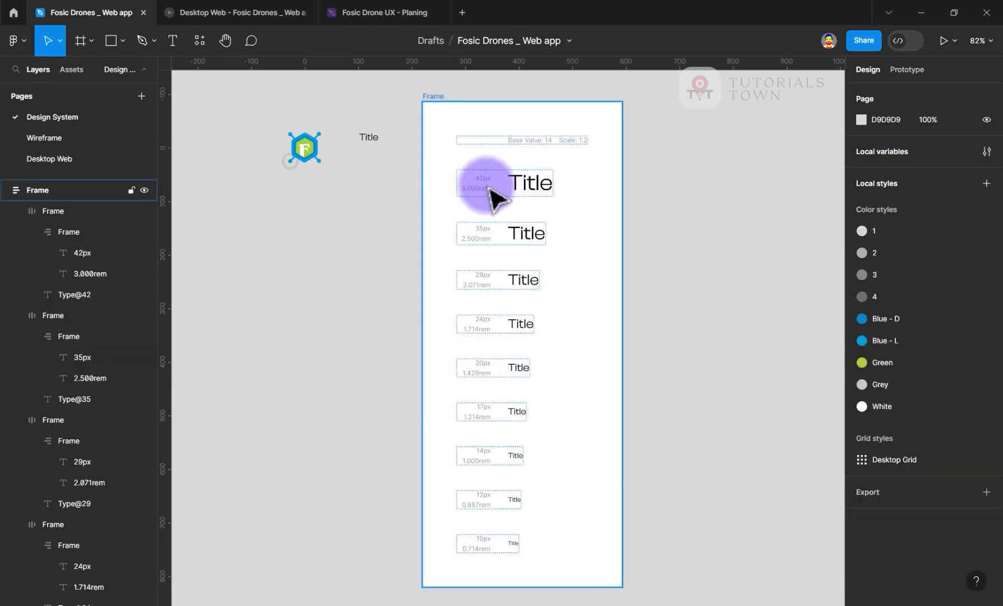
- Set the font weight of the 42px Title sample in the type scale frame to Bold
{"action": "left_click", "coordinate": [531, 188], "text": "ctrl"}
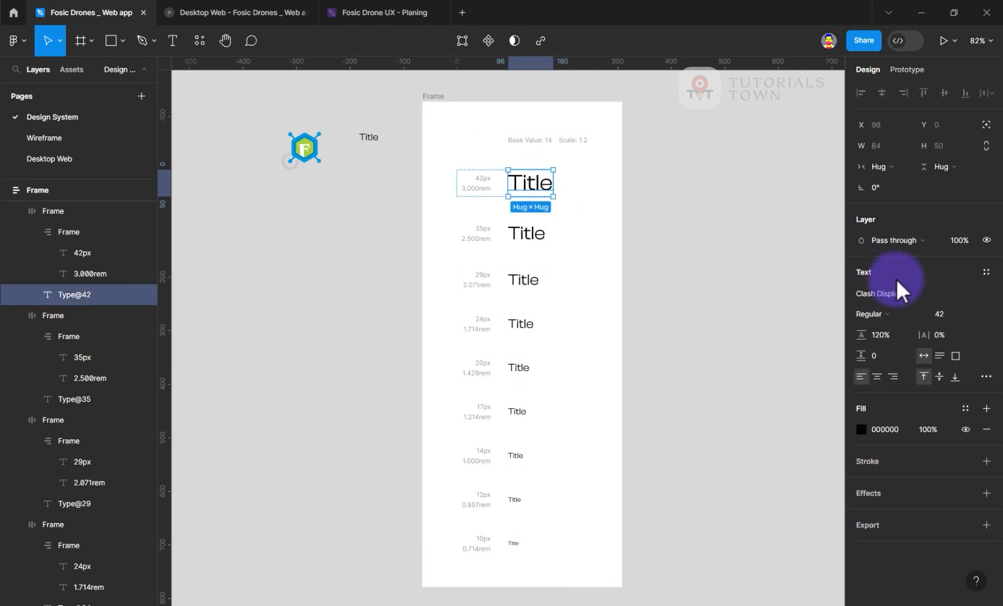
{"action": "left_click", "coordinate": [983, 270]}
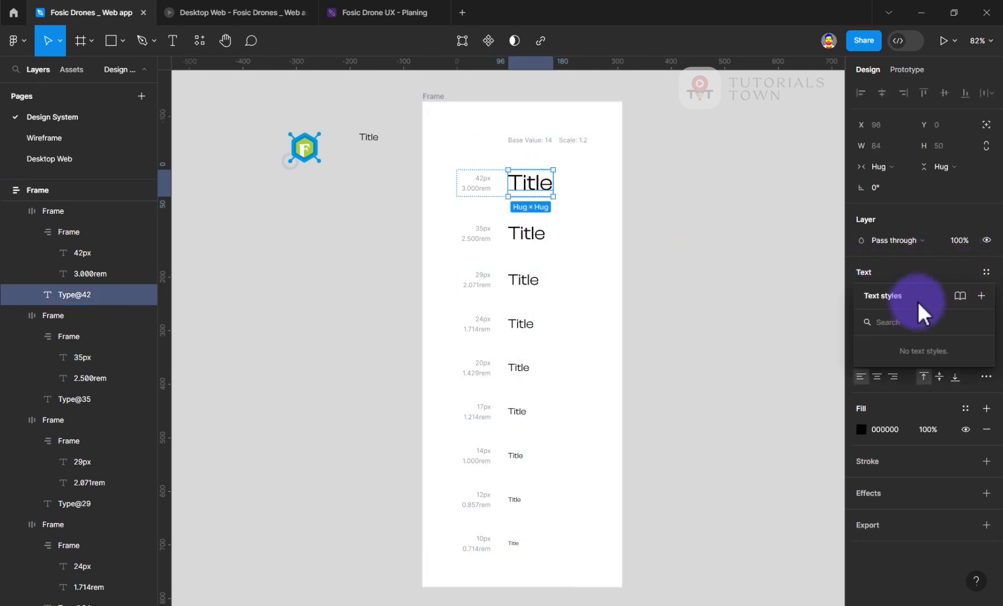
{"action": "left_click", "coordinate": [910, 263]}
{"action": "left_click", "coordinate": [883, 309]}
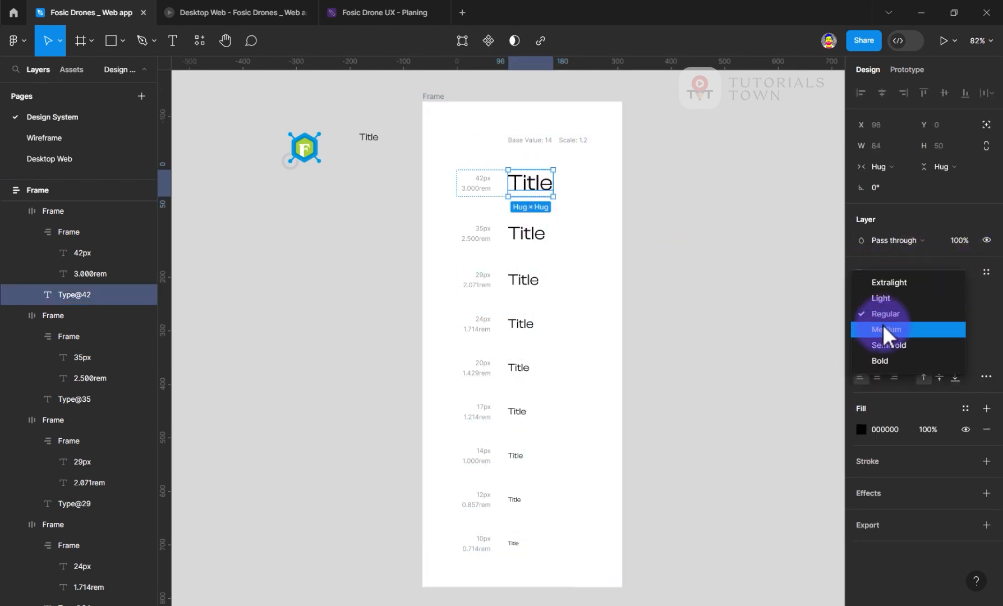
{"action": "left_click", "coordinate": [881, 360]}
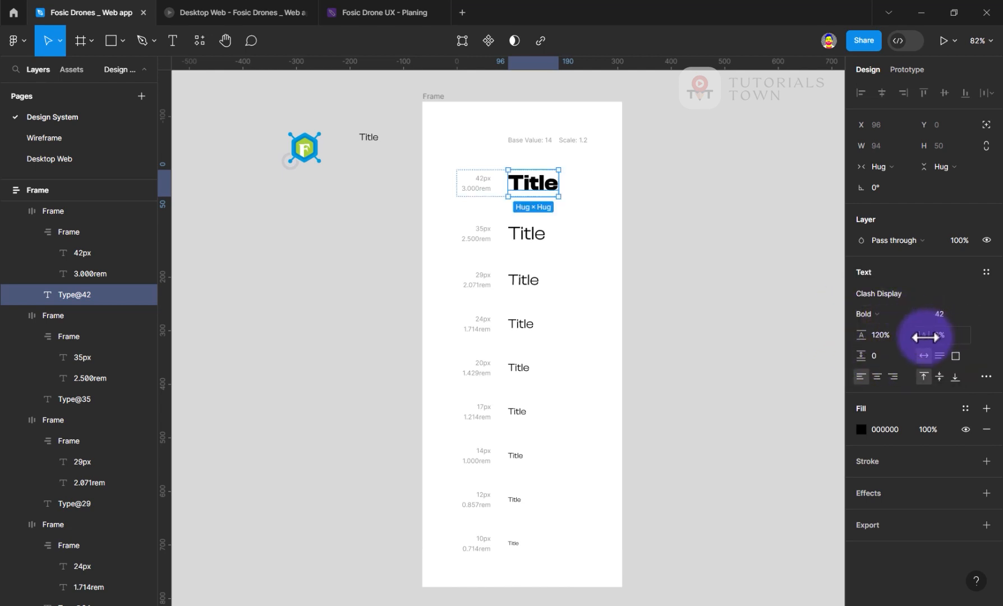
- Set the 42px Title sample's letter spacing to 5% and its case to uppercase
{"action": "left_click_drag", "start_coordinate": [925, 336], "coordinate": [932, 336]}
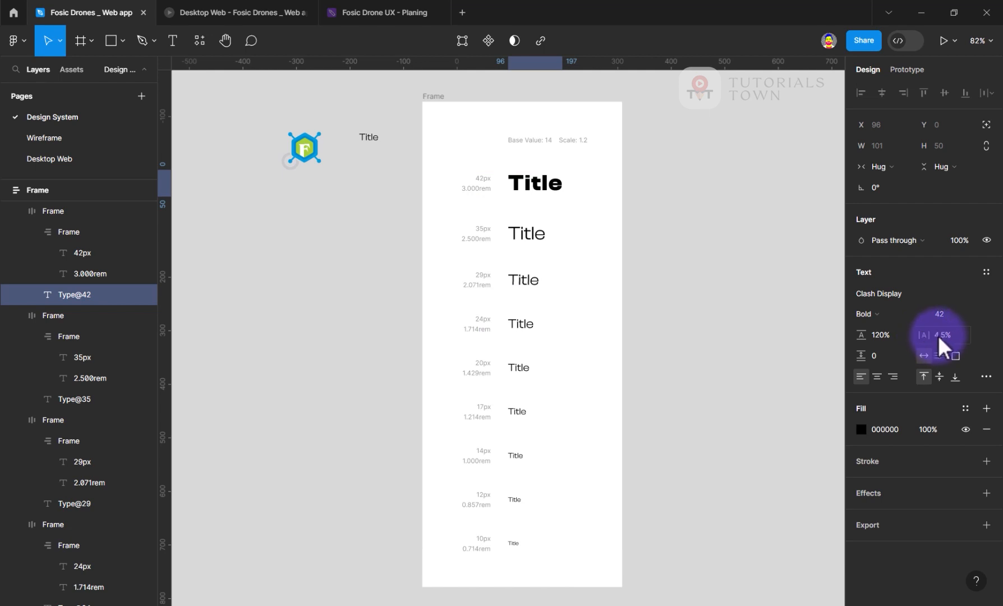
{"action": "type", "text": "5"}
{"action": "key", "text": "Return"}
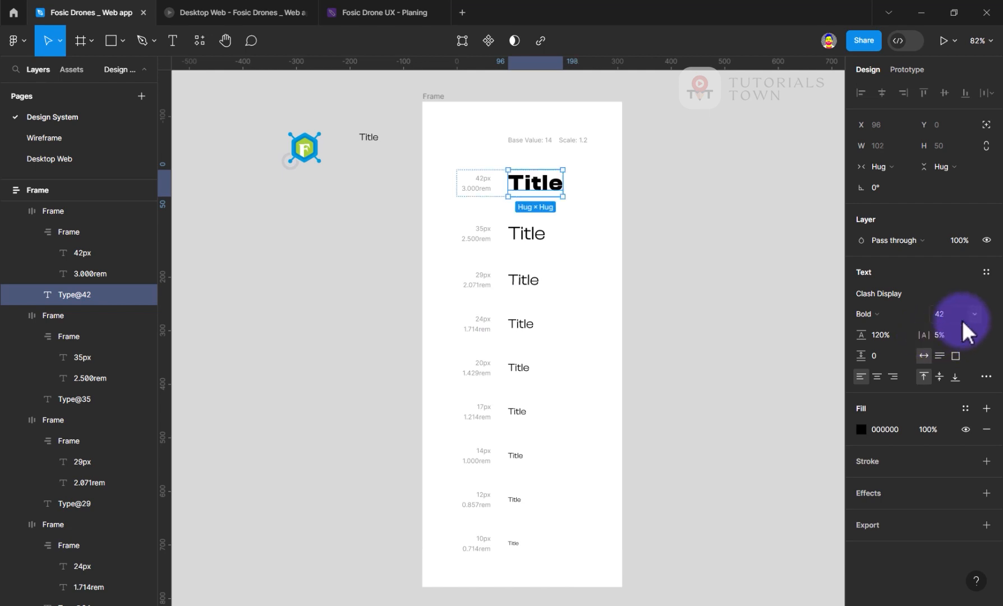
{"action": "left_click", "coordinate": [986, 377]}
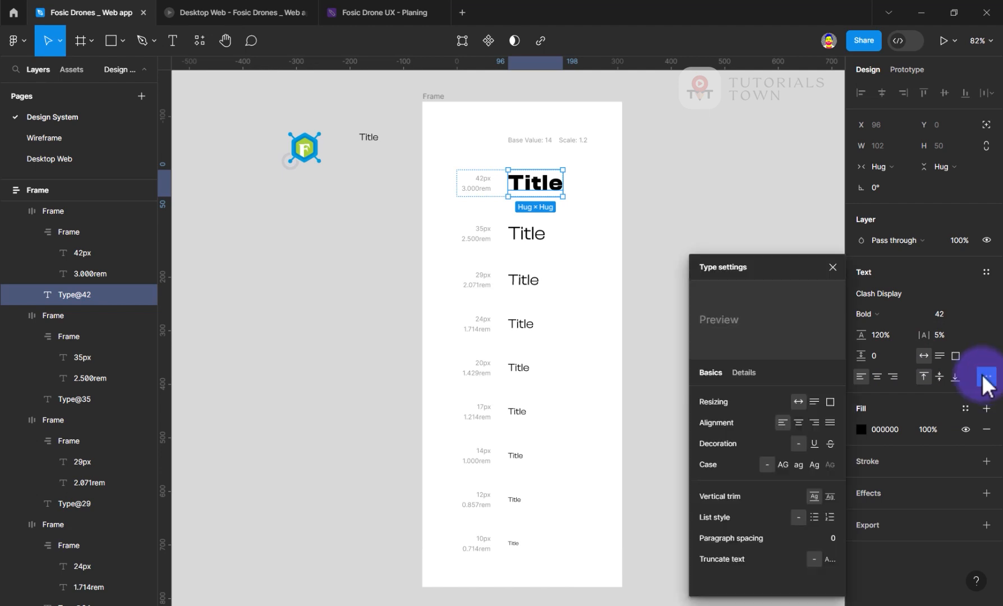
{"action": "left_click", "coordinate": [784, 464]}
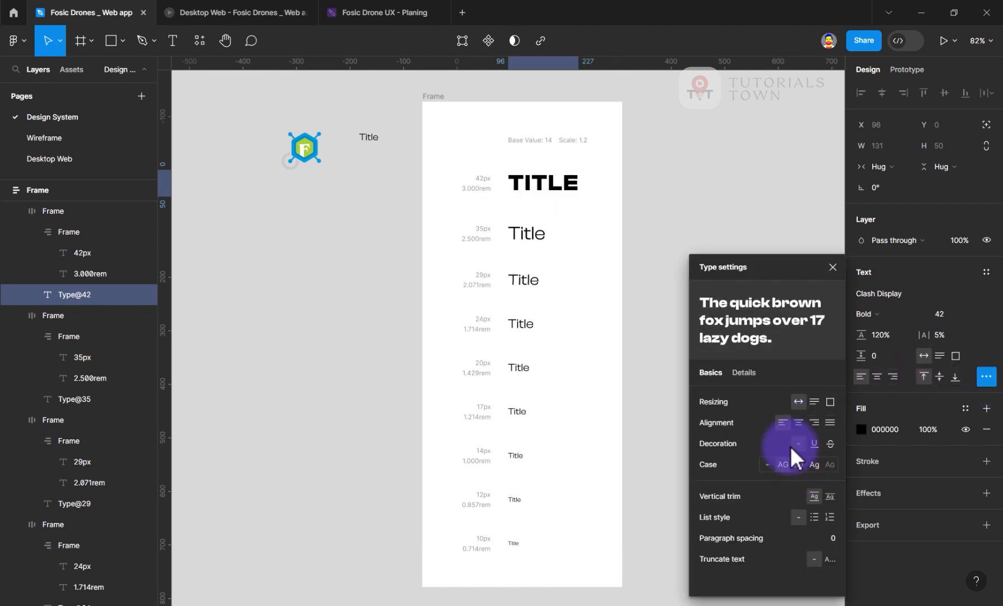
- Create a text style named "Title" from the 42px sample
{"action": "left_click", "coordinate": [987, 271]}
{"action": "left_click", "coordinate": [982, 296]}
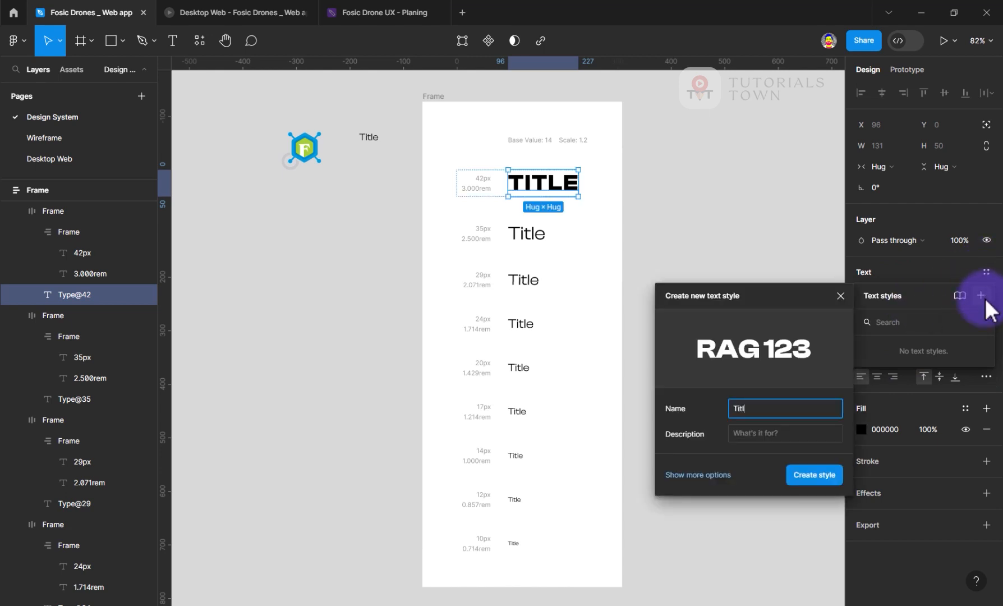
{"action": "type", "text": "Title"}
{"action": "key", "text": "Return"}
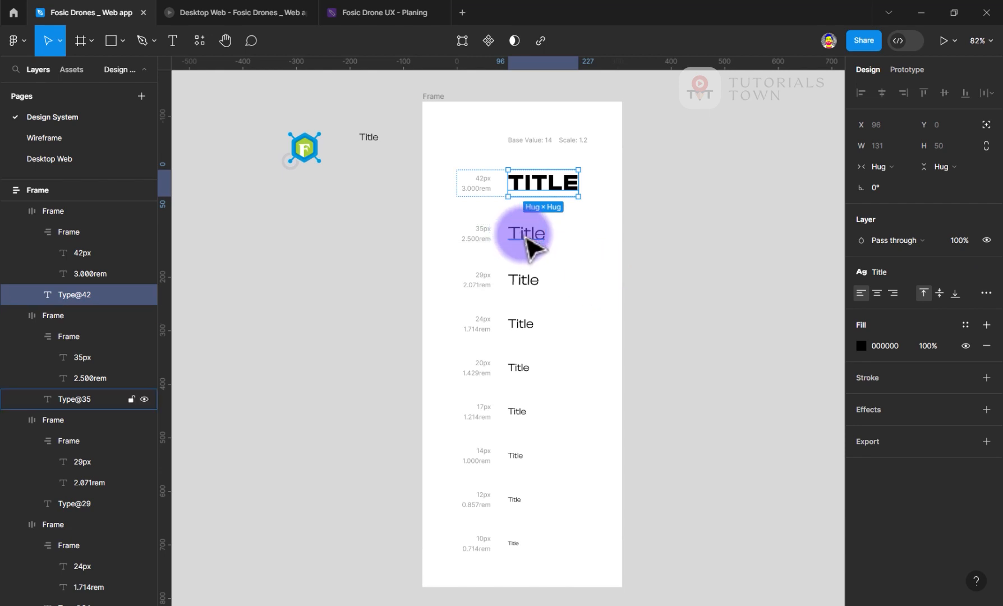
- Create the text styles Sub Title, H1 and H2 from the 35px, 29px and 24px Title samples
{"action": "left_click", "coordinate": [526, 234]}
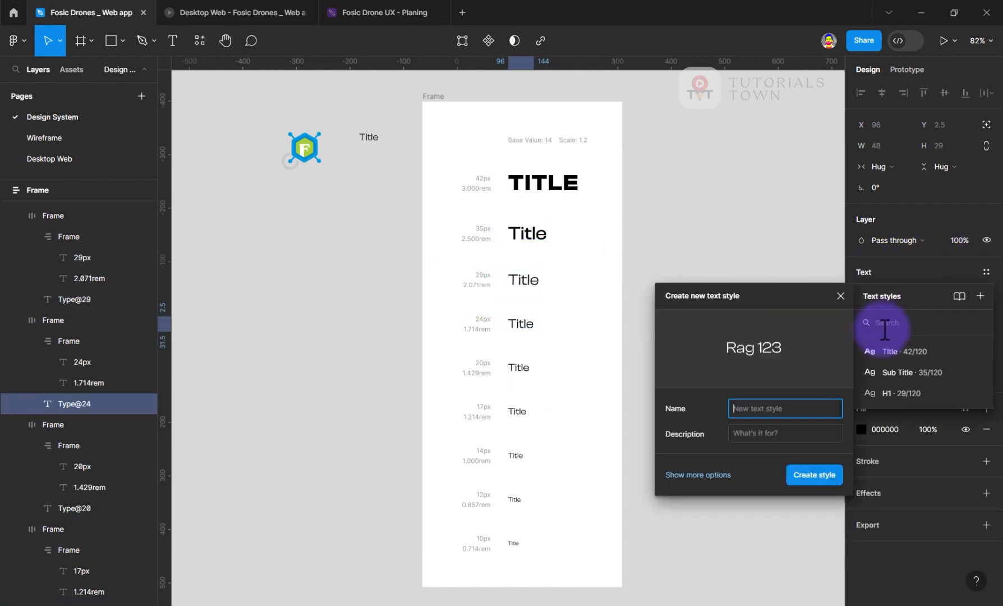
{"action": "type", "text": "H2"}
{"action": "key", "text": "Return"}
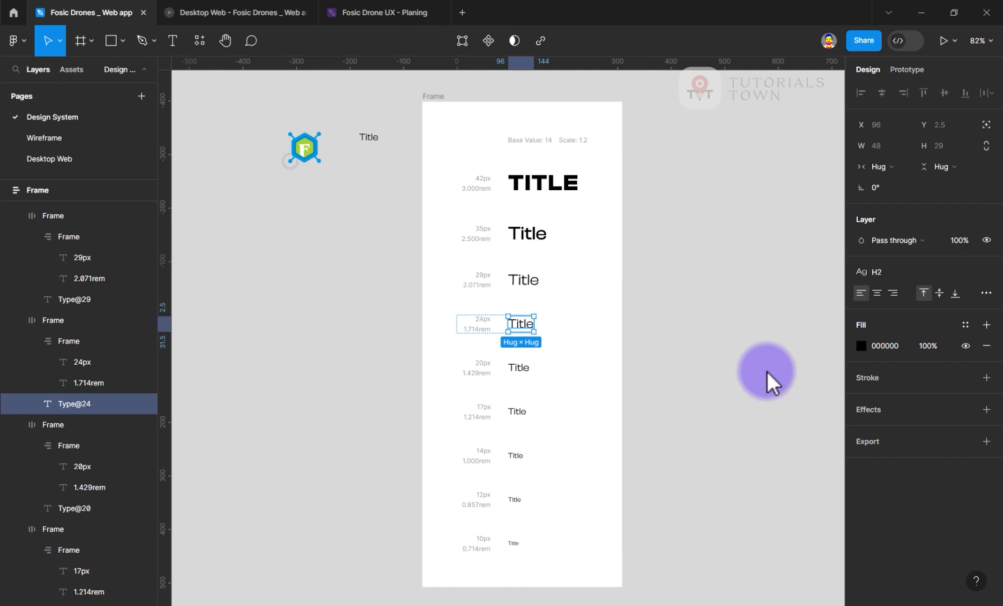
- Create the text styles H3, H4, Body Cap, Text - Sm and Note from the 20px, 17px, 14px, 12px and 10px samples
{"action": "left_click", "coordinate": [522, 372]}
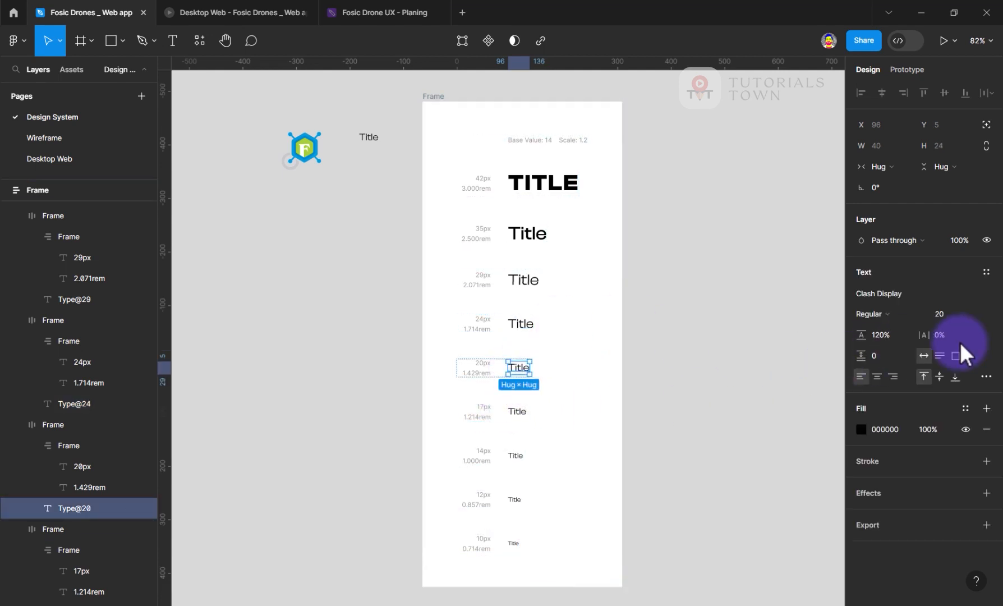
{"action": "left_click", "coordinate": [986, 273]}
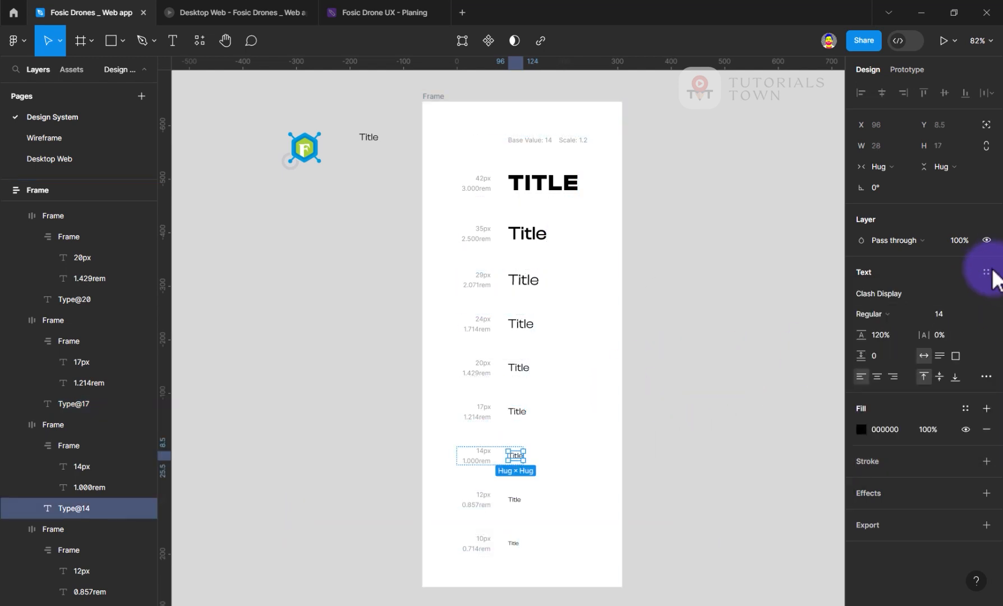
{"action": "left_click", "coordinate": [986, 272]}
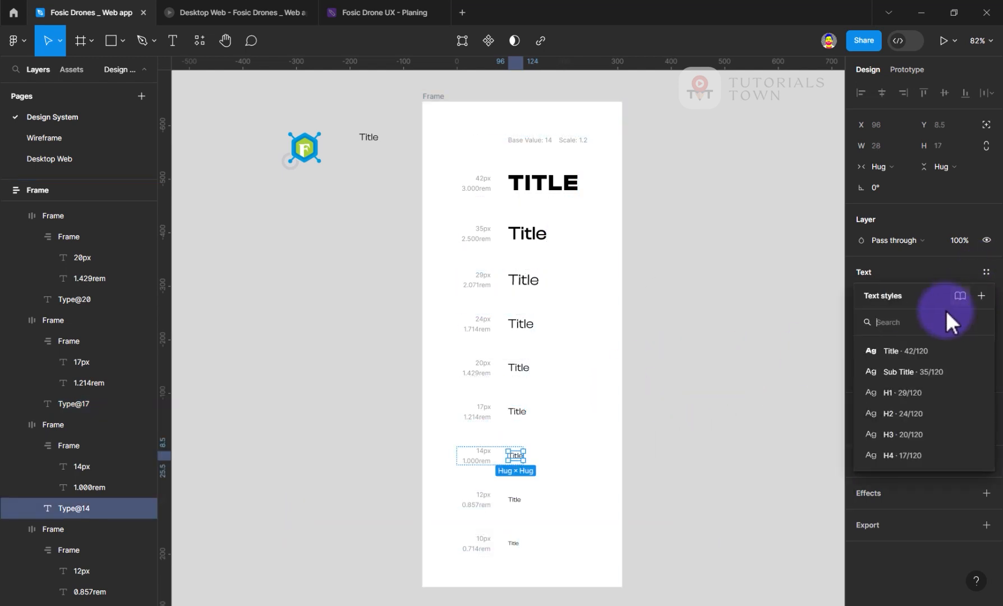
{"action": "left_click", "coordinate": [981, 295]}
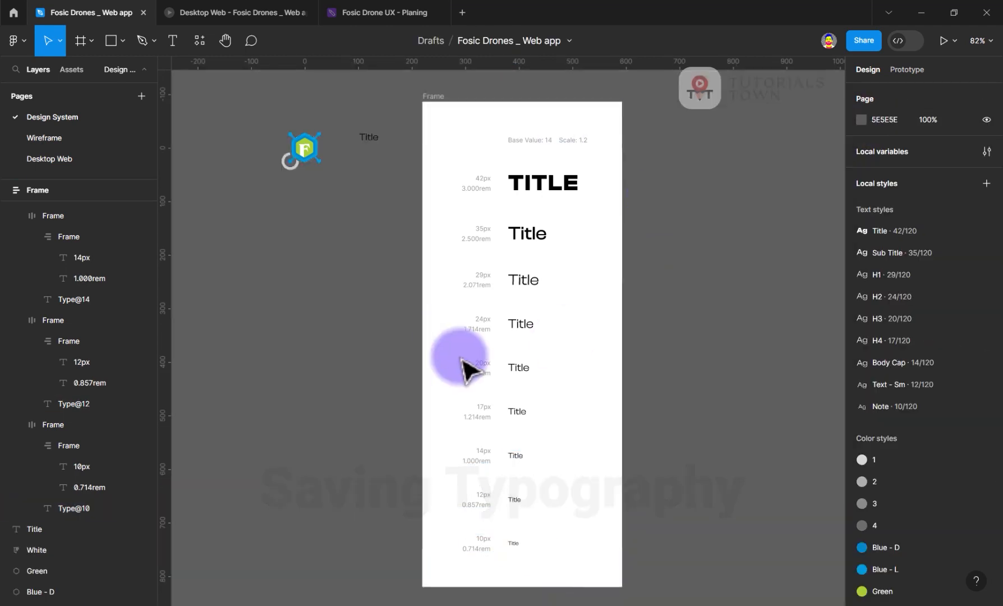
- Open the Desktop Web page at the header of the Home frame
{"action": "left_click_drag", "start_coordinate": [466, 366], "coordinate": [441, 408]}
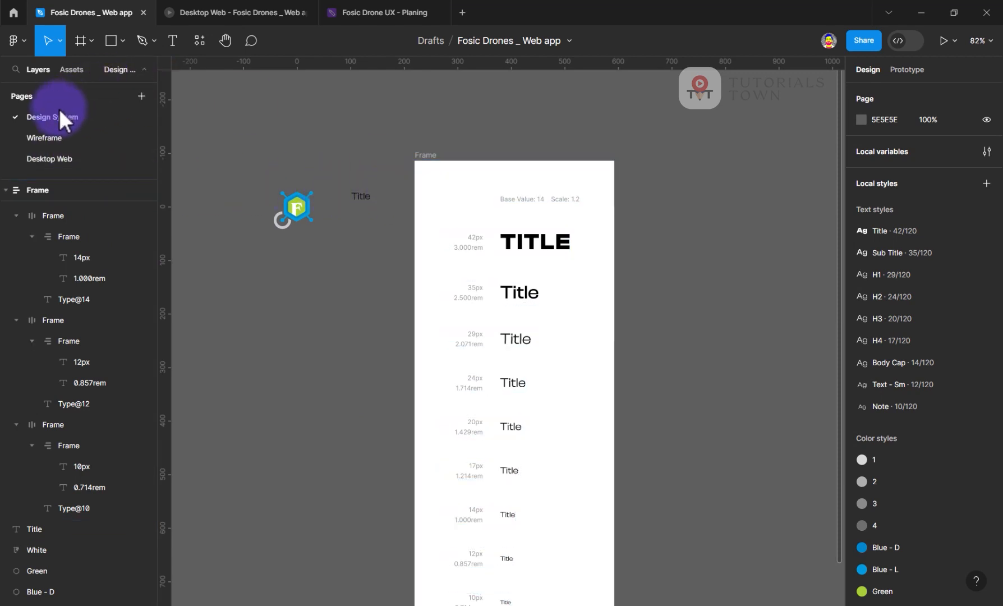
{"action": "left_click", "coordinate": [35, 160]}
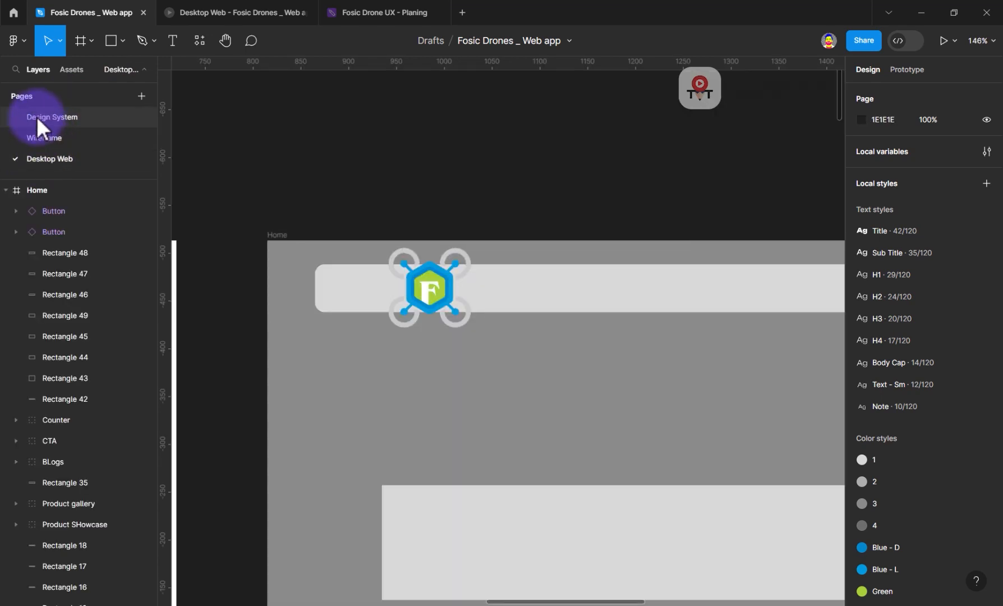
{"action": "left_click", "coordinate": [37, 117]}
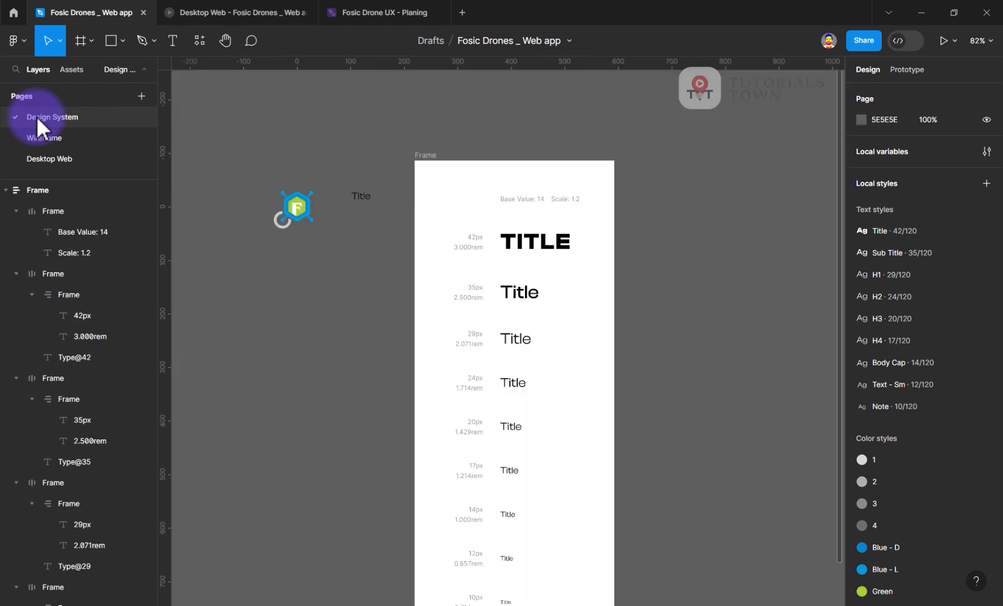
{"action": "left_click", "coordinate": [39, 166]}
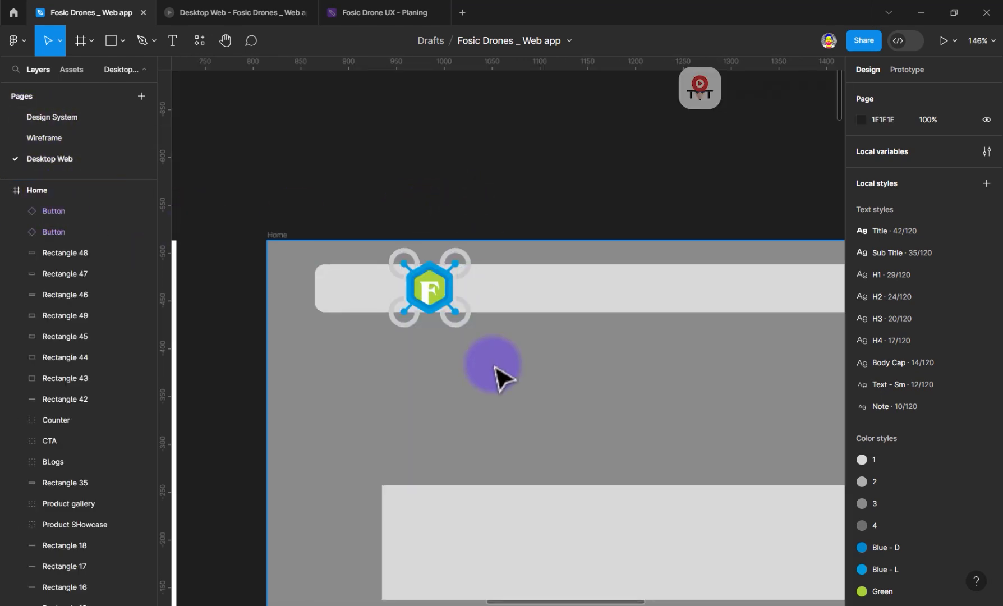
{"action": "left_click_drag", "start_coordinate": [527, 370], "coordinate": [476, 336]}
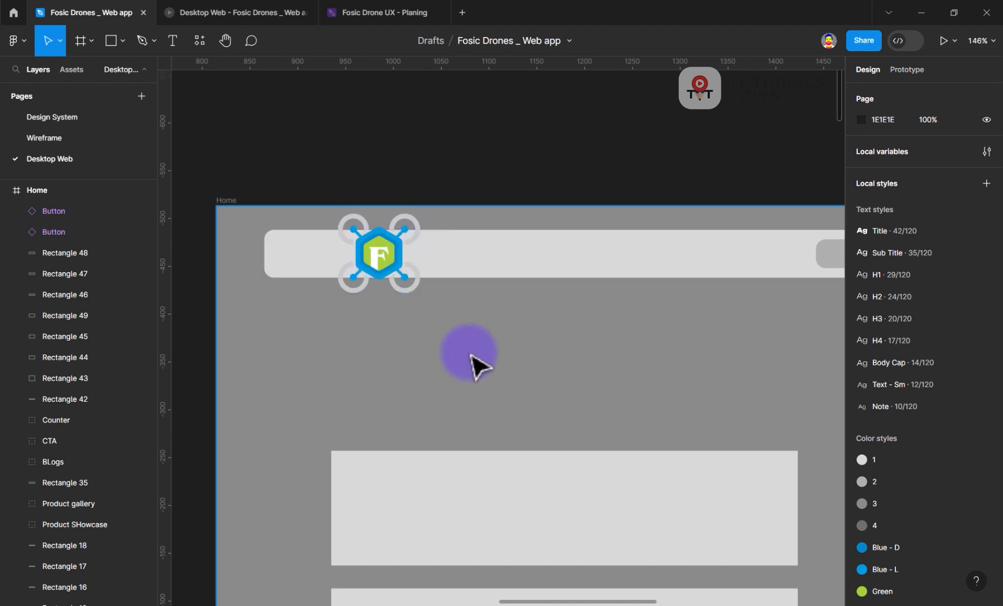
{"action": "scroll", "coordinate": [572, 463], "scroll_direction": "down", "scroll_amount": 5}
{"action": "left_click_drag", "start_coordinate": [685, 404], "coordinate": [530, 423]}
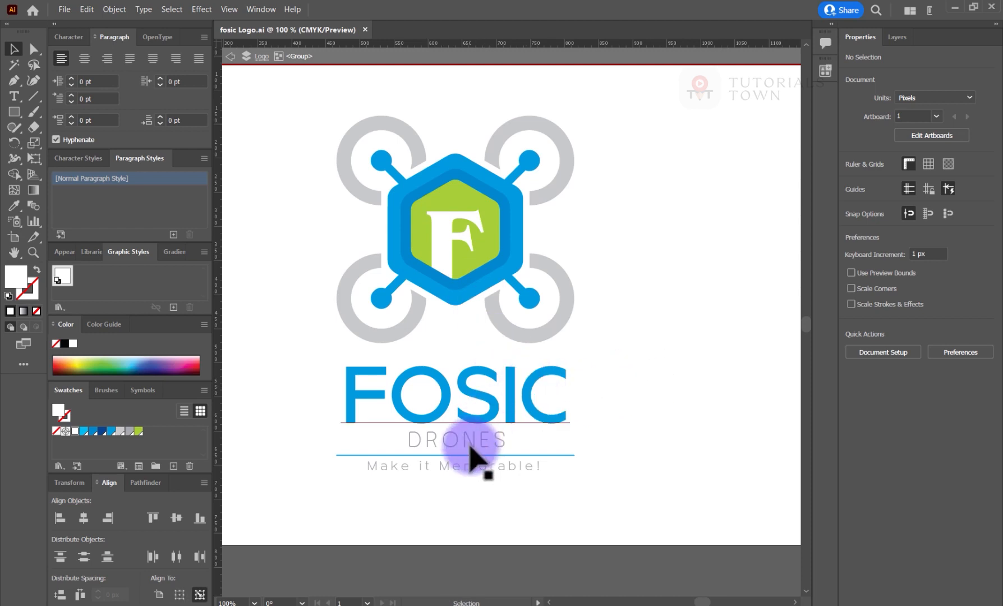
- Try to copy the FOSIC and DRONES text from the logo file in Illustrator and paste it into the Home frame in Figma
{"action": "left_click", "coordinate": [471, 447]}
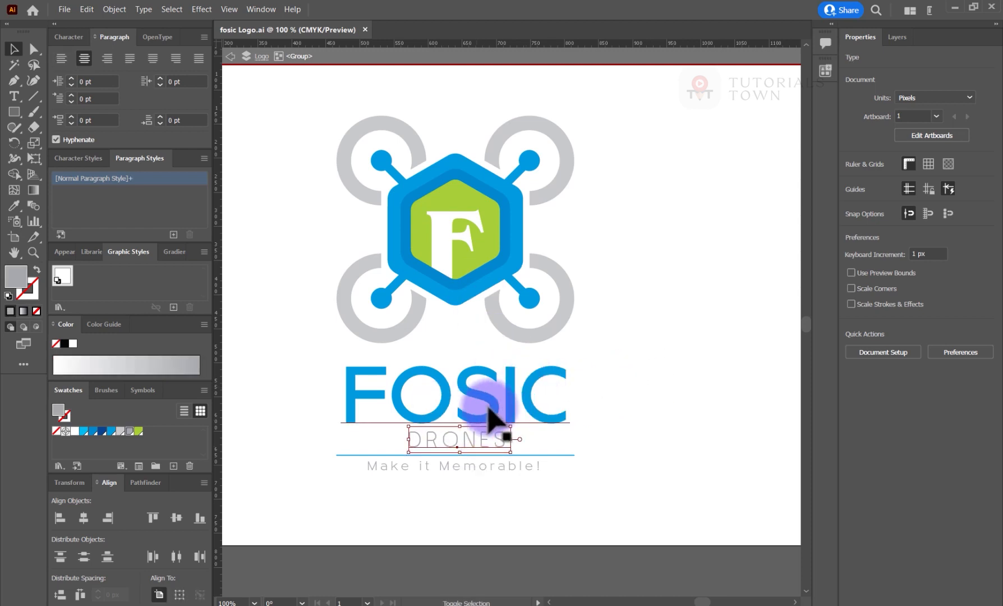
{"action": "left_click", "coordinate": [488, 410], "text": "shift"}
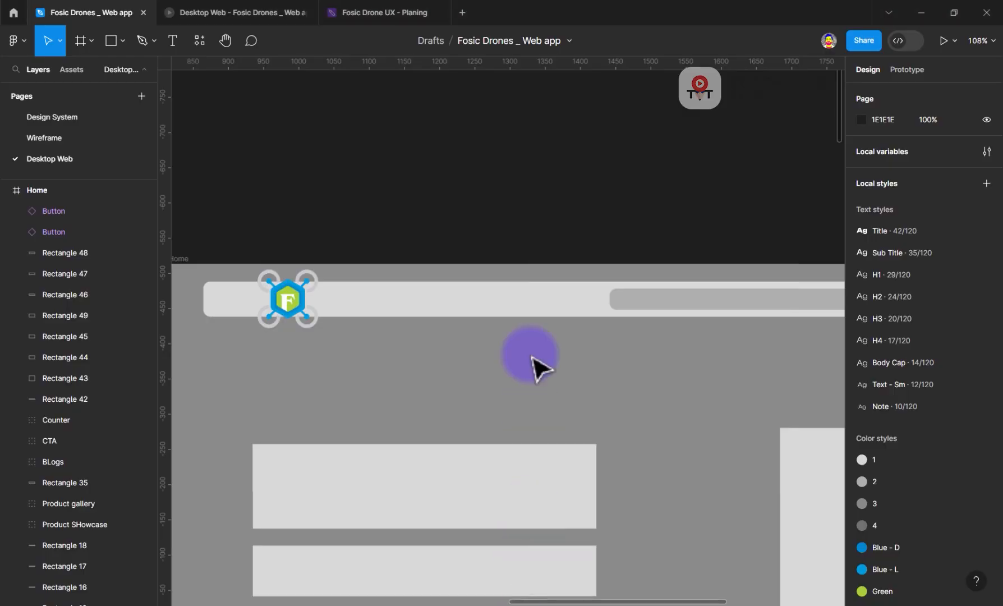
{"action": "key", "text": "ctrl+v"}
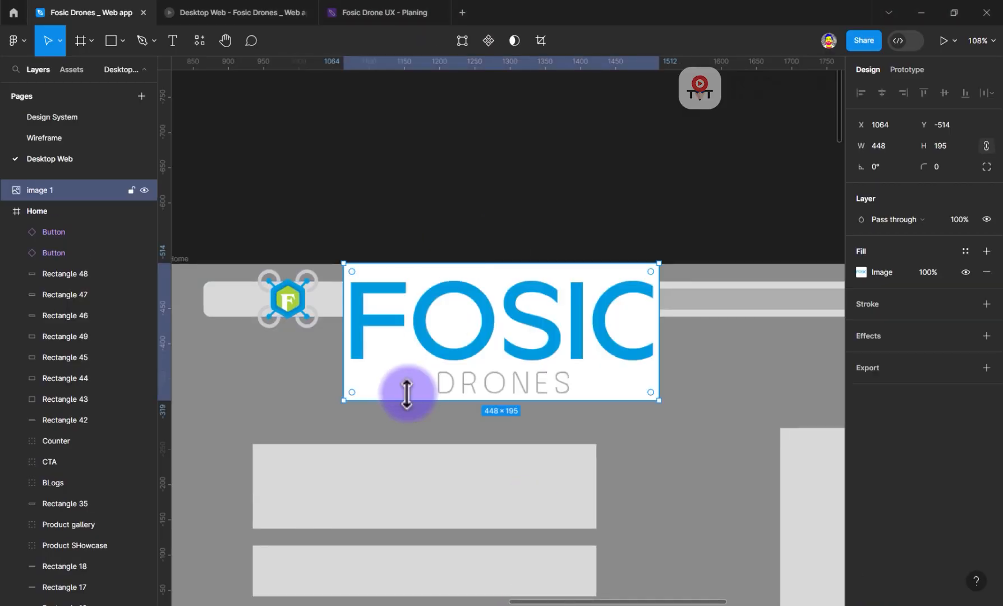
{"action": "left_click_drag", "start_coordinate": [506, 349], "coordinate": [625, 351]}
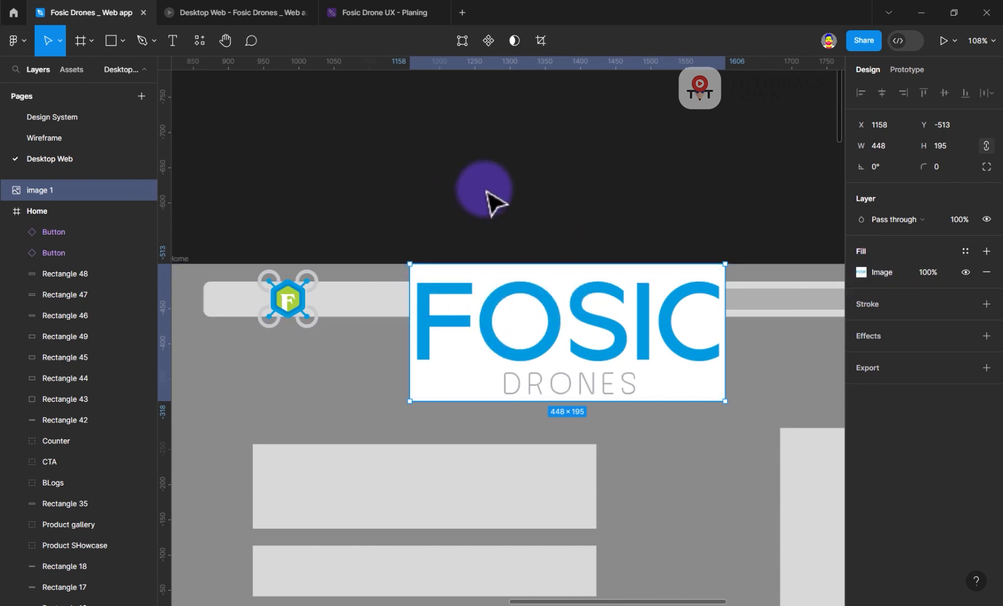
{"action": "key", "text": "ctrl+z"}
{"action": "key", "text": "ctrl+z"}
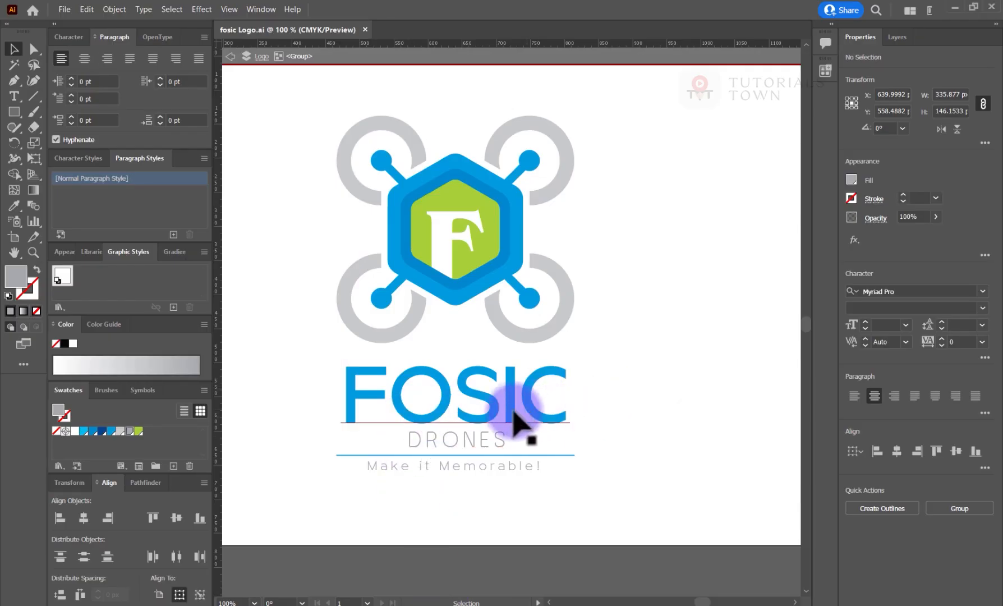
- In the Illustrator logo file, move the FOSIC and DRONES text off the artboard and convert both to outlines
{"action": "left_click", "coordinate": [511, 414]}
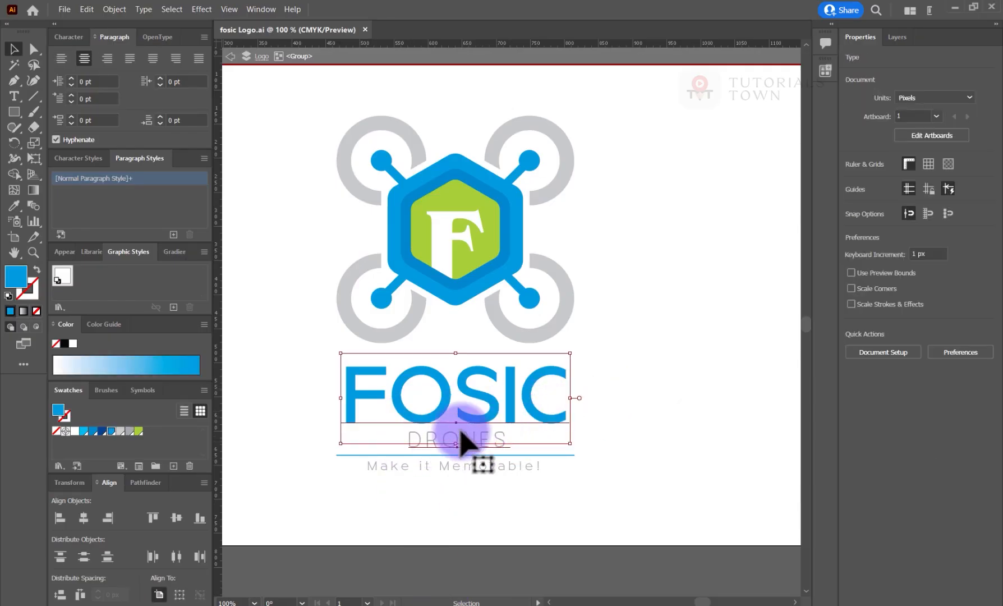
{"action": "left_click", "coordinate": [433, 424], "text": "shift"}
{"action": "left_click_drag", "start_coordinate": [429, 419], "coordinate": [566, 253]}
{"action": "right_click", "coordinate": [537, 253]}
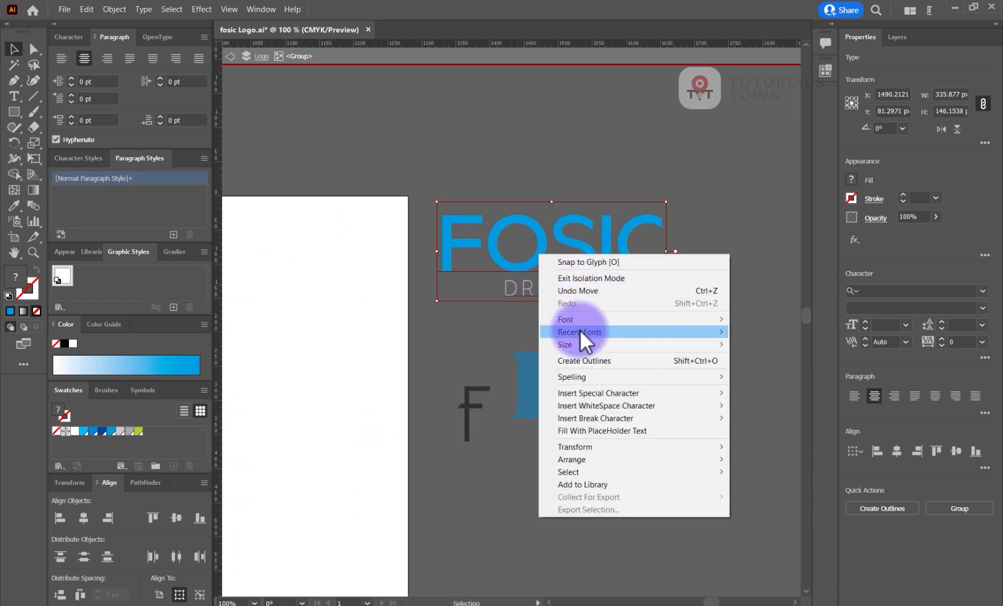
{"action": "mouse_move", "coordinate": [594, 401]}
{"action": "left_click", "coordinate": [585, 362]}
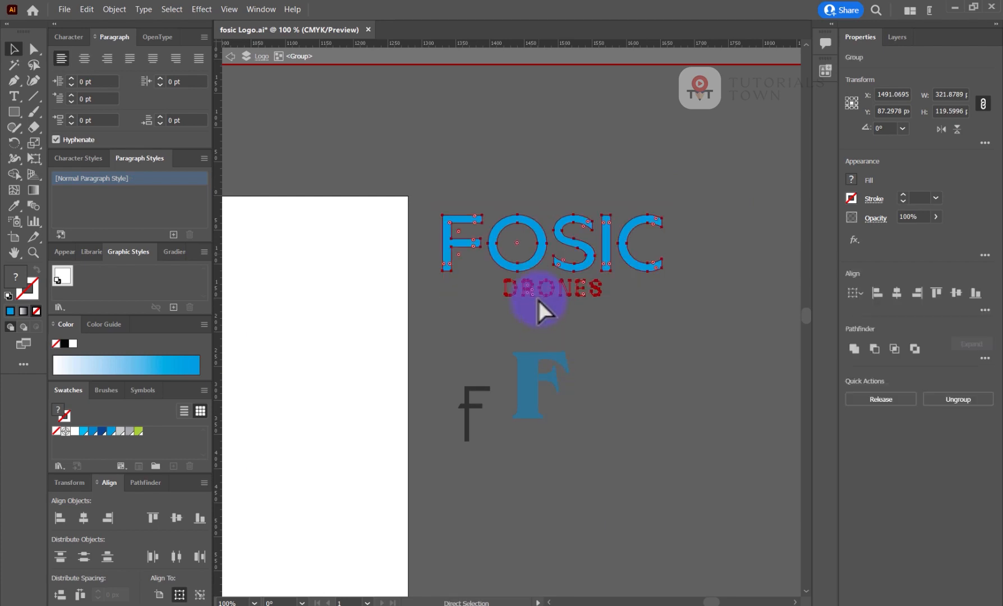
- Paste the outlined FOSIC DRONES lettering into the Home frame in Figma and rename its layer Brand Name
{"action": "left_click", "coordinate": [525, 605]}
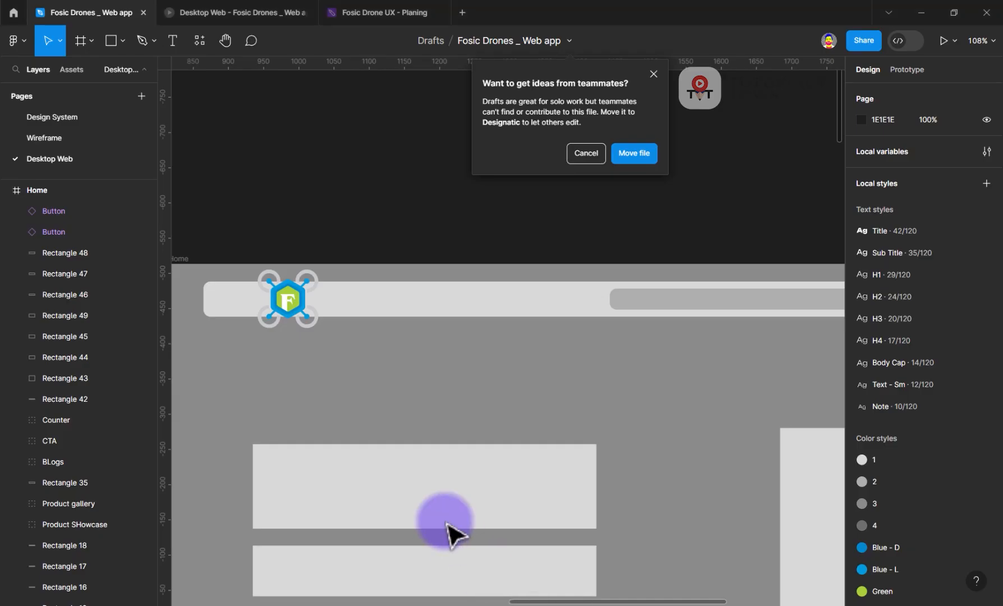
{"action": "left_click", "coordinate": [432, 391]}
{"action": "left_click", "coordinate": [547, 182]}
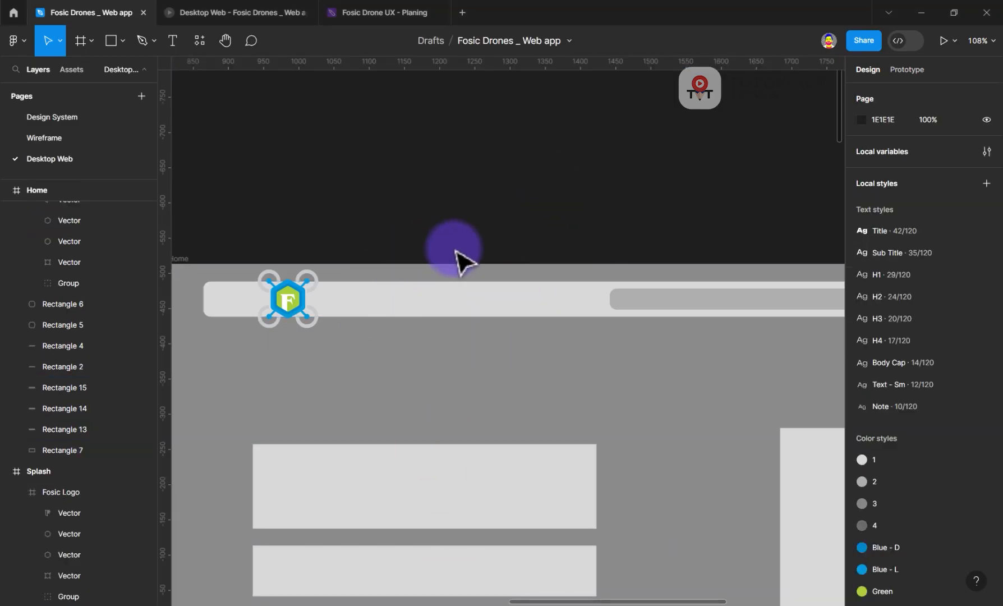
{"action": "key", "text": "ctrl+v"}
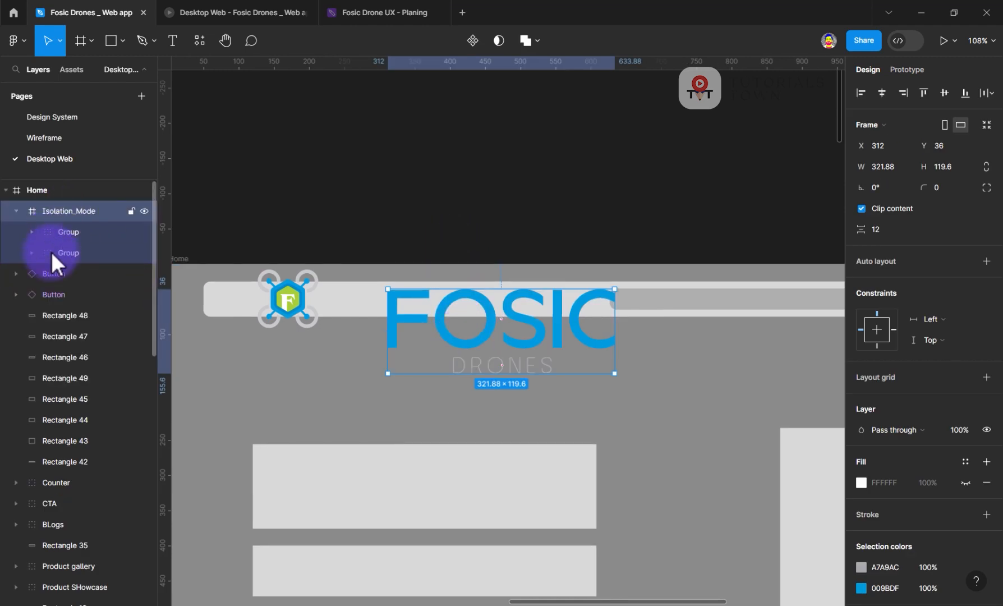
{"action": "double_click", "coordinate": [80, 211]}
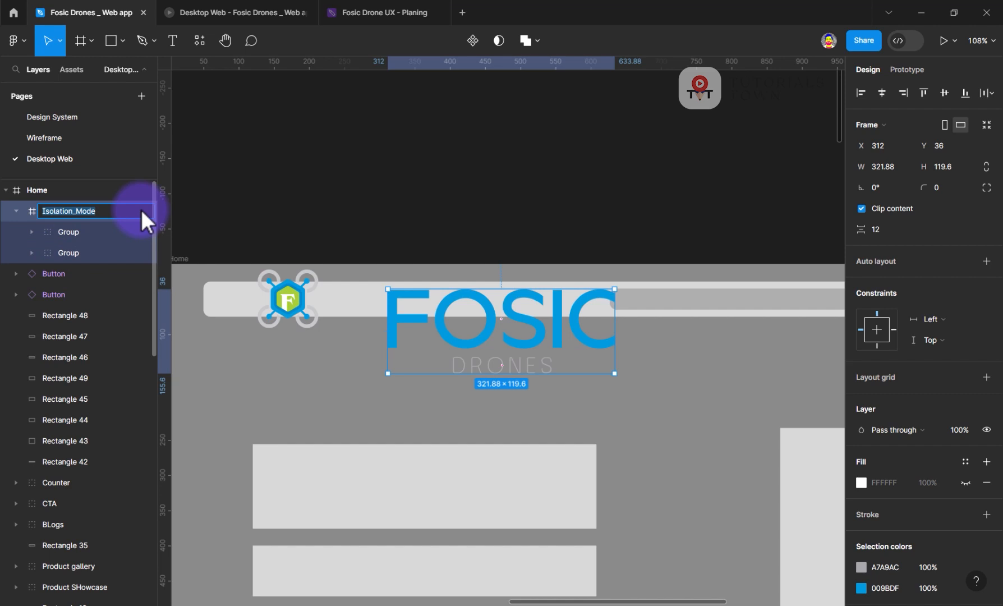
{"action": "type", "text": "Brand Name"}
{"action": "key", "text": "Return"}
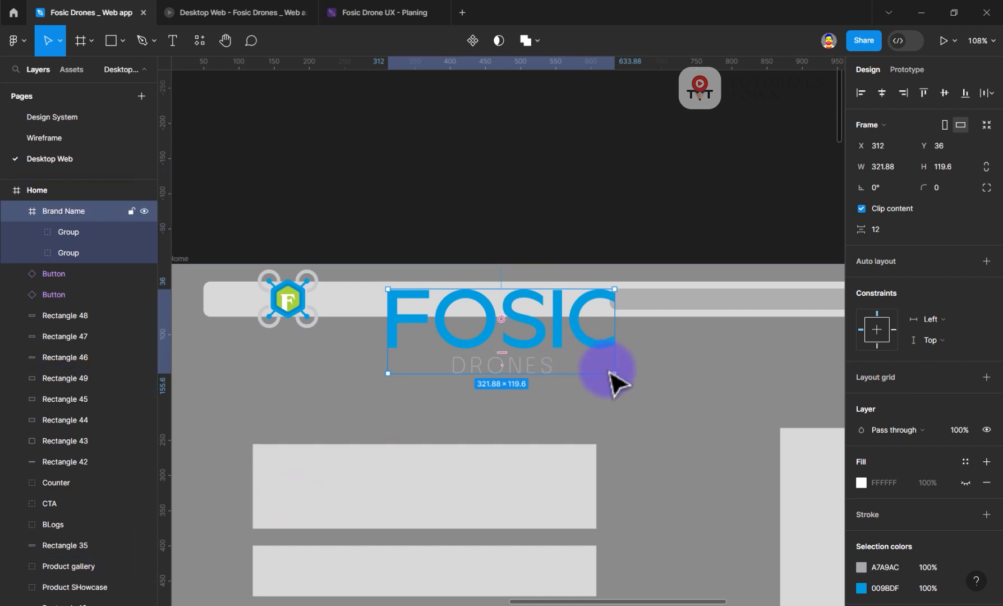
- Scale the Brand Name lettering down, place it beside the drone logo in the header, and check it in the prototype preview
{"action": "left_click_drag", "start_coordinate": [614, 370], "coordinate": [396, 307]}
{"action": "left_click", "coordinate": [416, 216]}
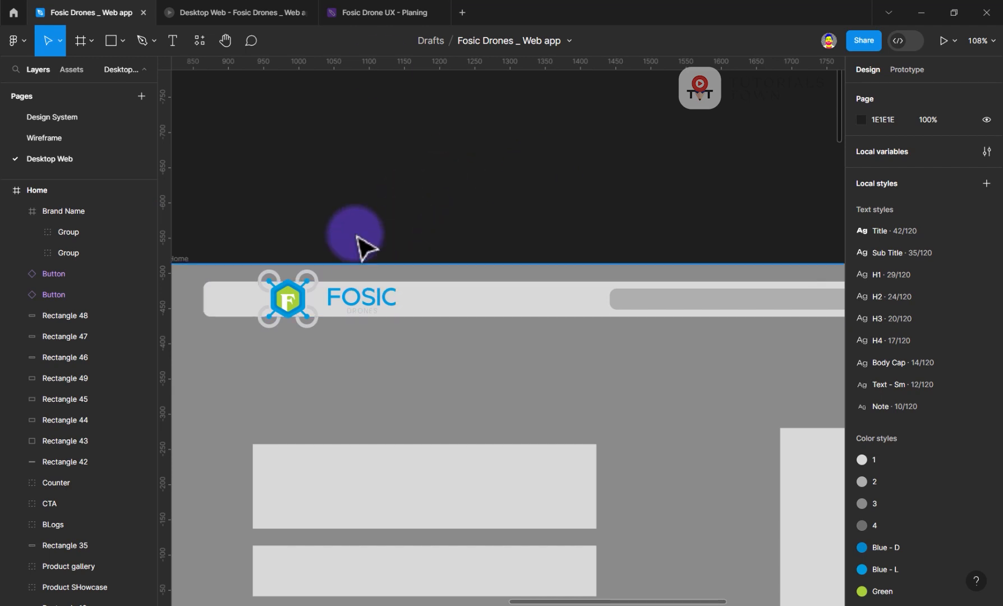
{"action": "left_click", "coordinate": [241, 16]}
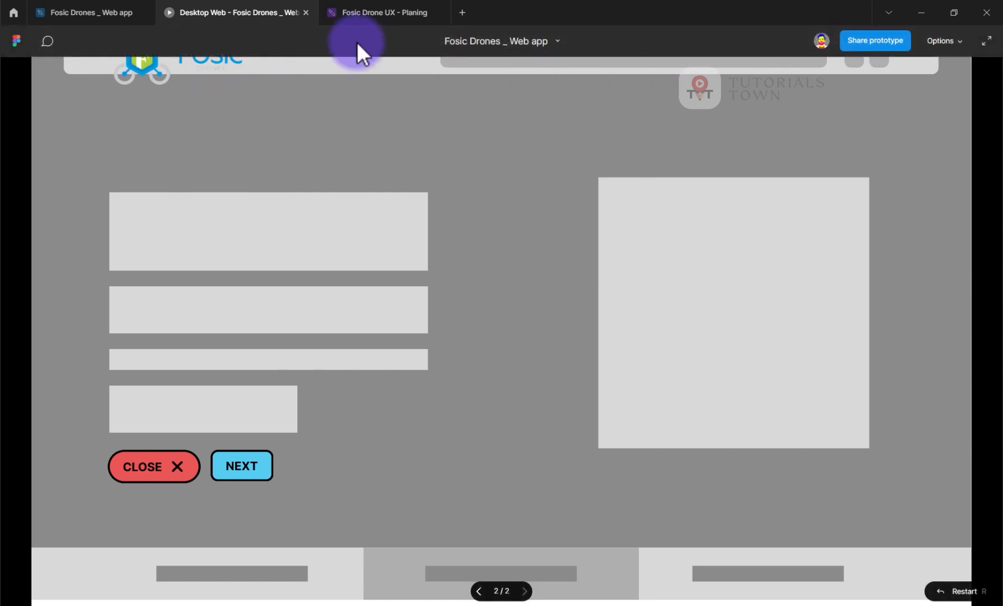
{"action": "left_click", "coordinate": [96, 15]}
- Shorten the Home header bar from its logo side to a width of 1014 starting at X 376
{"action": "left_click", "coordinate": [221, 320]}
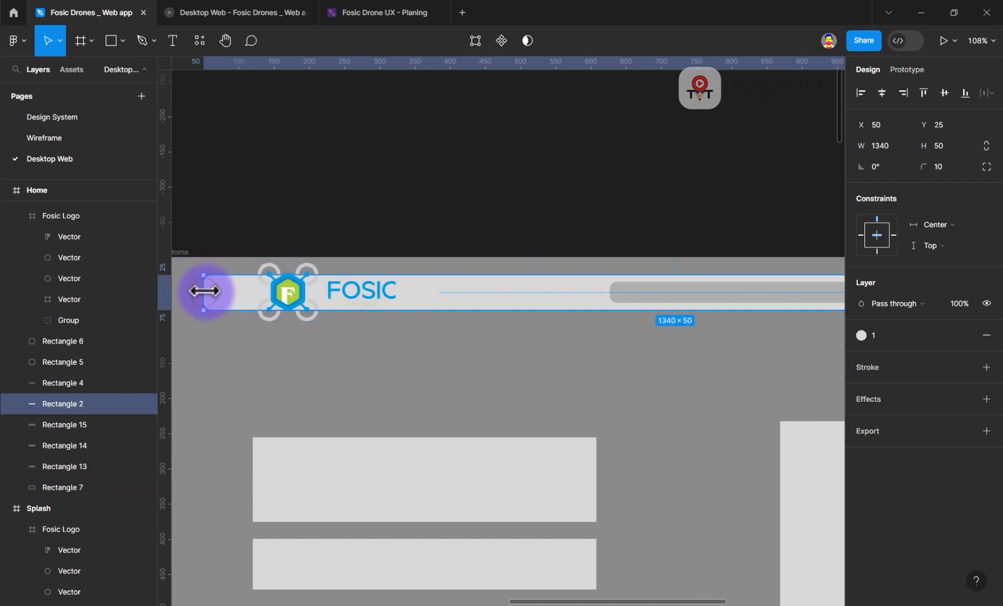
{"action": "left_click_drag", "start_coordinate": [203, 290], "coordinate": [543, 341]}
{"action": "scroll", "coordinate": [353, 309], "scroll_direction": "down", "scroll_amount": 1}
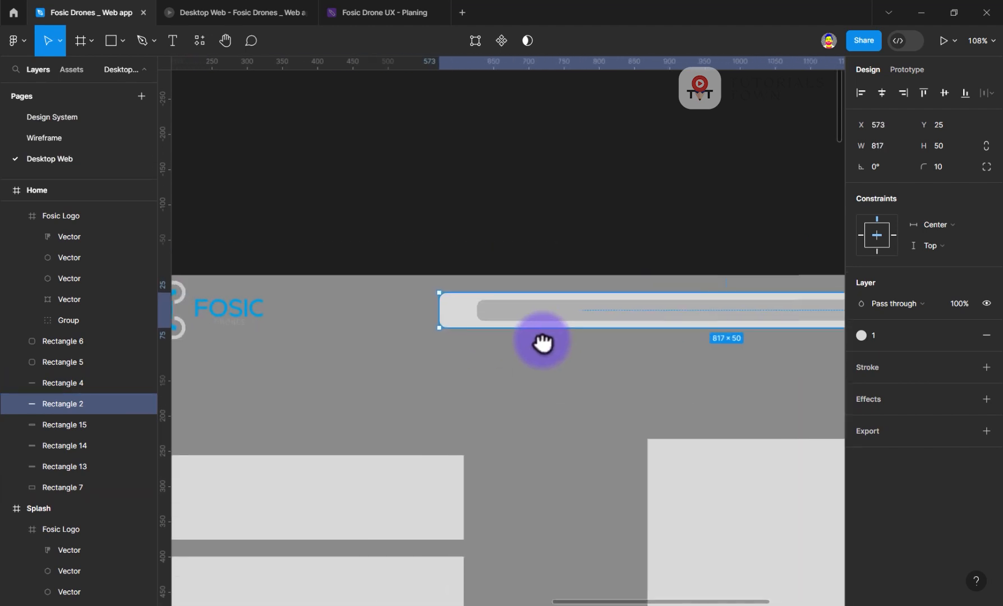
{"action": "scroll", "coordinate": [543, 342], "scroll_direction": "down", "scroll_amount": 3}
{"action": "left_click_drag", "start_coordinate": [451, 294], "coordinate": [375, 296]}
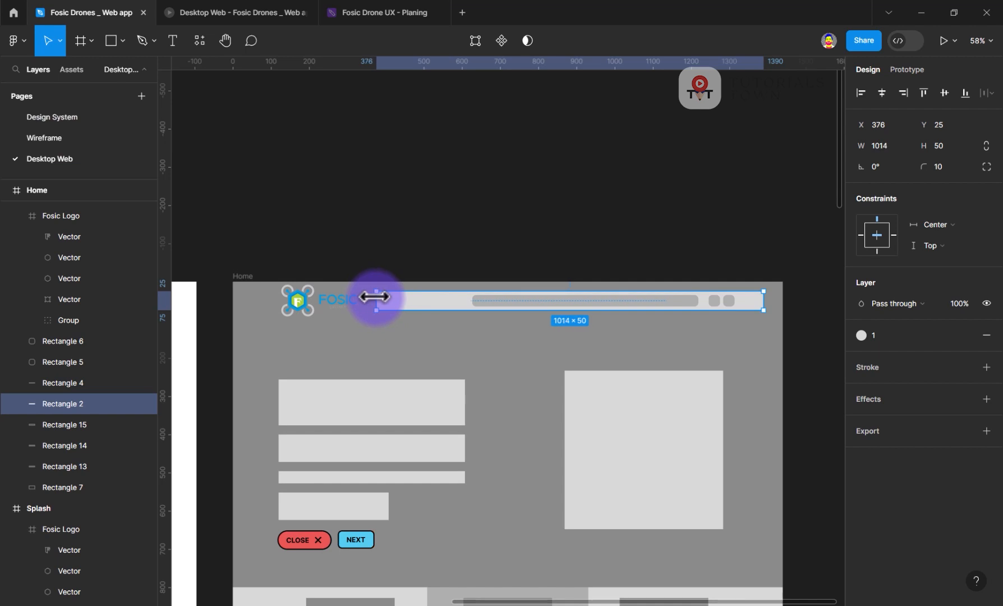
- Group the Brand Name lettering with the Fosic Logo in the Home header
{"action": "left_click", "coordinate": [323, 307]}
{"action": "left_click", "coordinate": [306, 308], "text": "shift"}
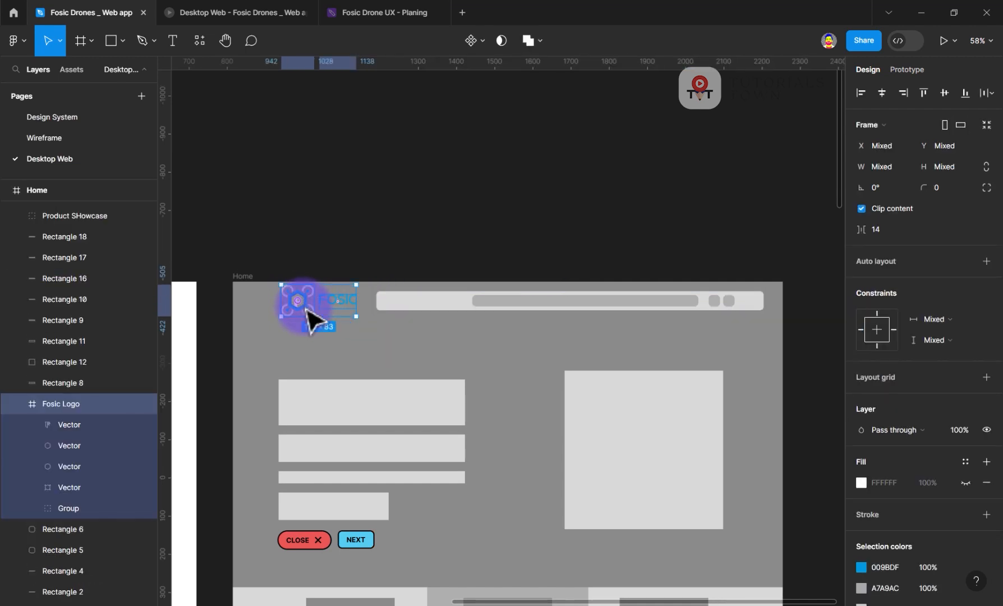
{"action": "right_click", "coordinate": [307, 308]}
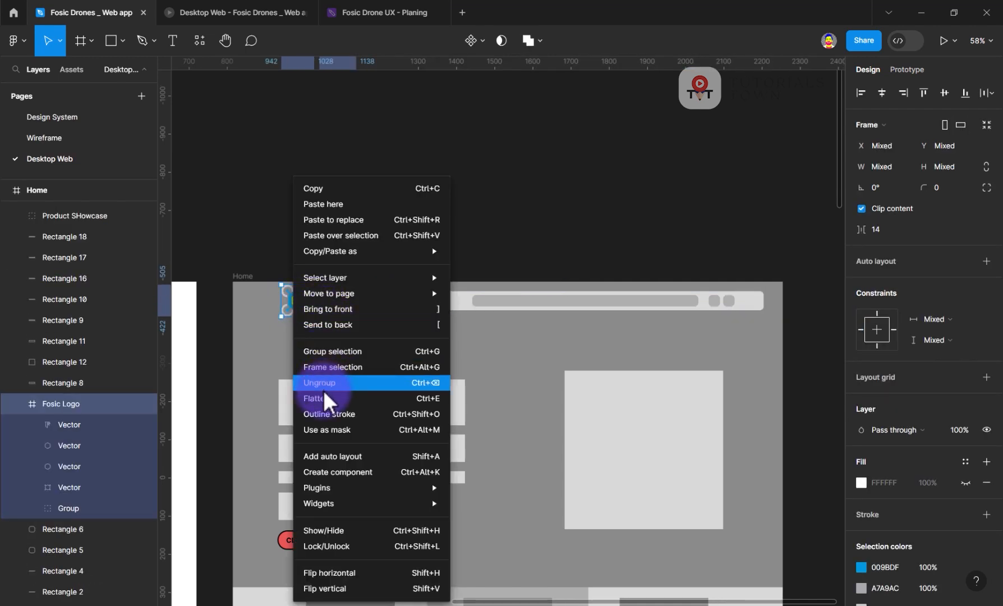
{"action": "key", "text": "ctrl+g"}
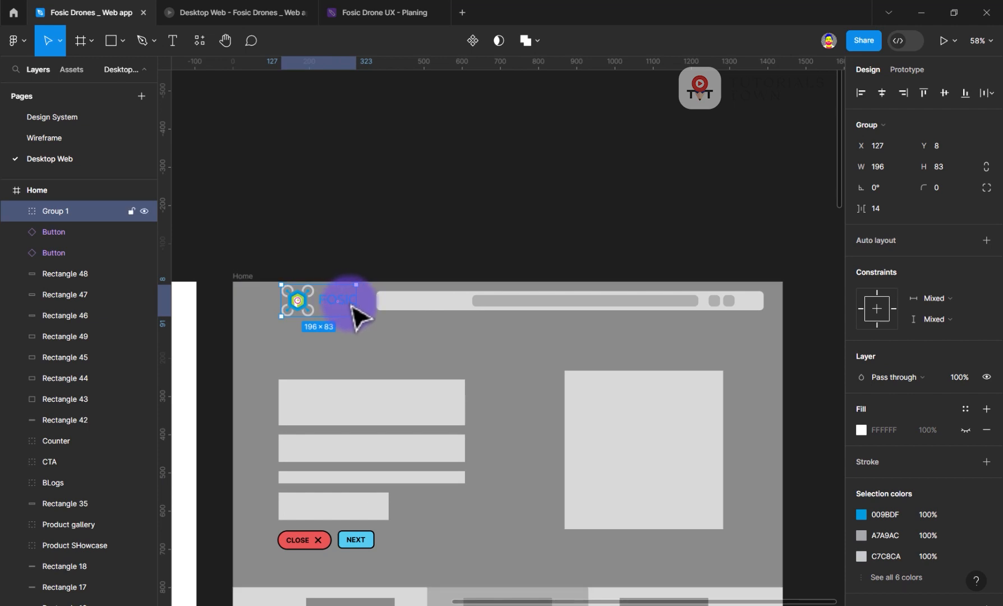
- Scale the drone logo down slightly inside its group and shift the Brand Name lettering closer to it
{"action": "left_click", "coordinate": [349, 334]}
{"action": "double_click", "coordinate": [300, 303]}
{"action": "left_click_drag", "start_coordinate": [314, 316], "coordinate": [311, 314]}
{"action": "left_click_drag", "start_coordinate": [349, 303], "coordinate": [346, 303]}
{"action": "left_click", "coordinate": [431, 279]}
- Select the Home hero's background rectangle and search the Pexels plugin for "drone" images
{"action": "scroll", "coordinate": [460, 275], "scroll_direction": "down", "scroll_amount": 3}
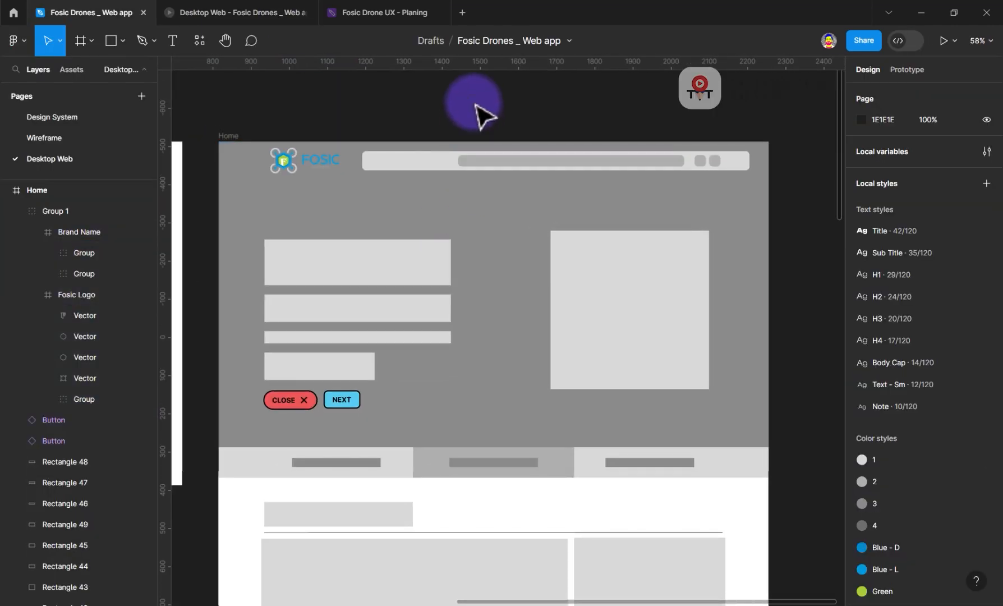
{"action": "left_click", "coordinate": [479, 240]}
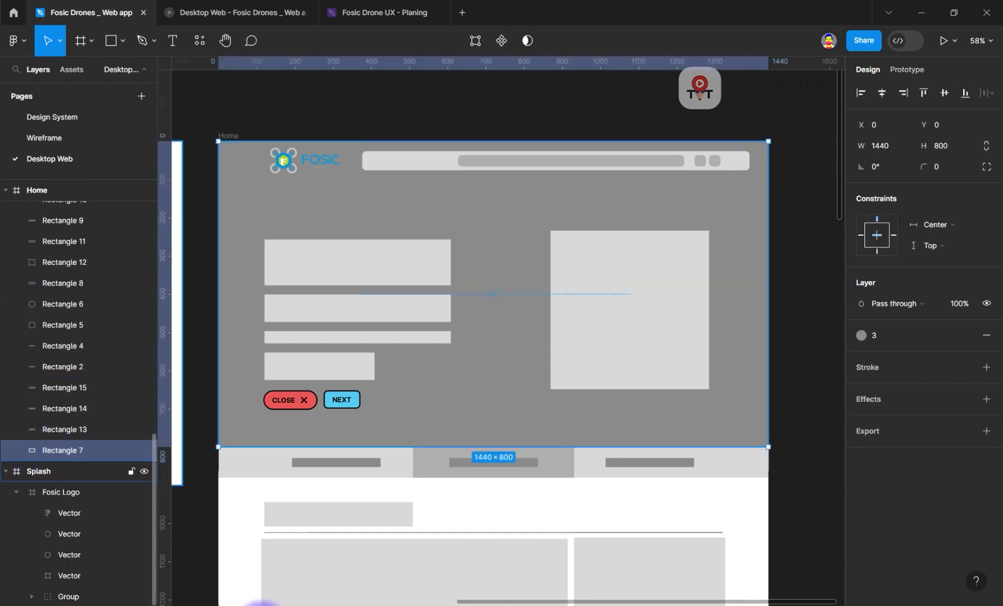
{"action": "left_click", "coordinate": [892, 12]}
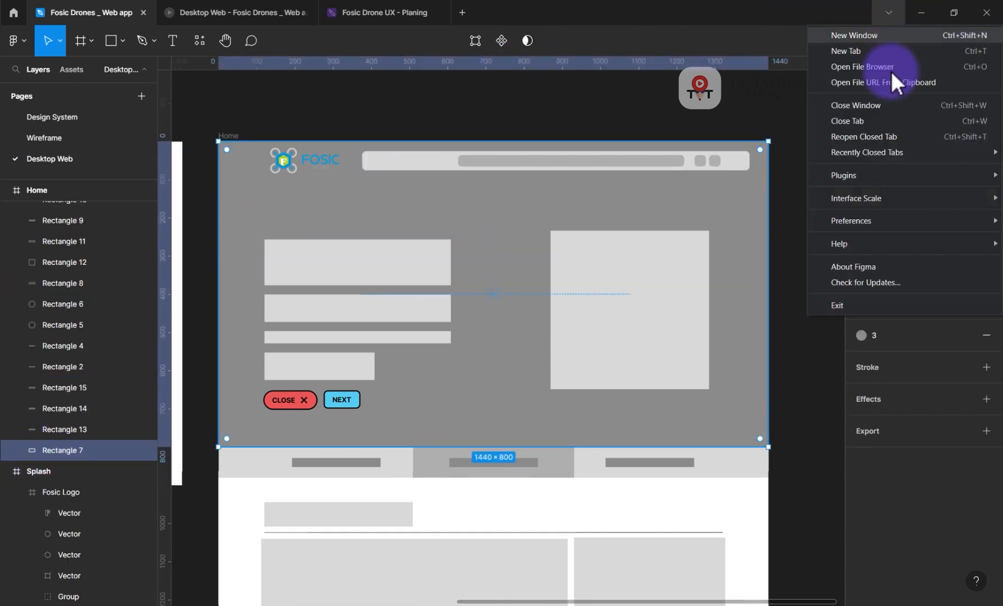
{"action": "mouse_move", "coordinate": [845, 177]}
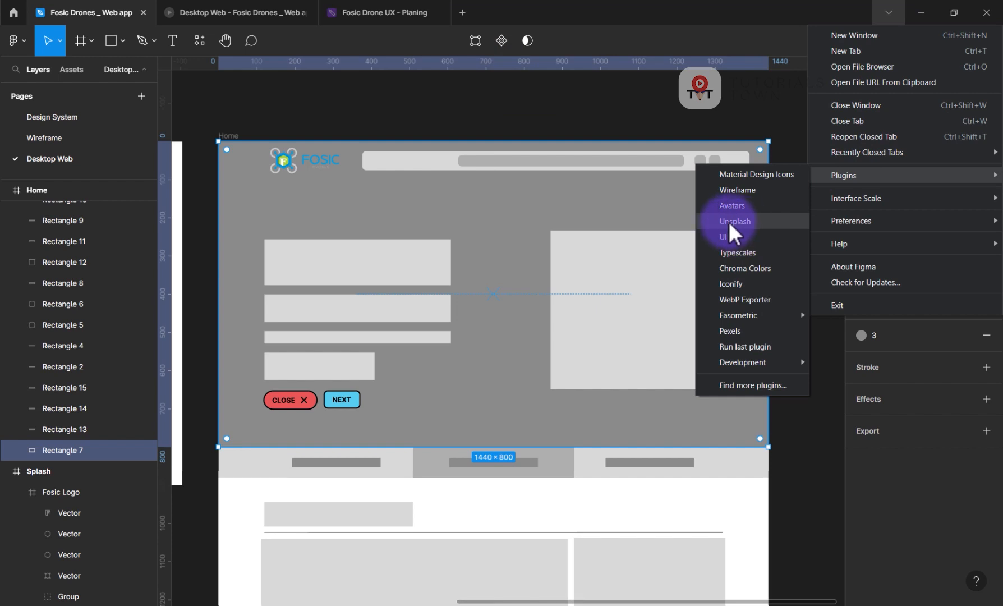
{"action": "left_click", "coordinate": [745, 331]}
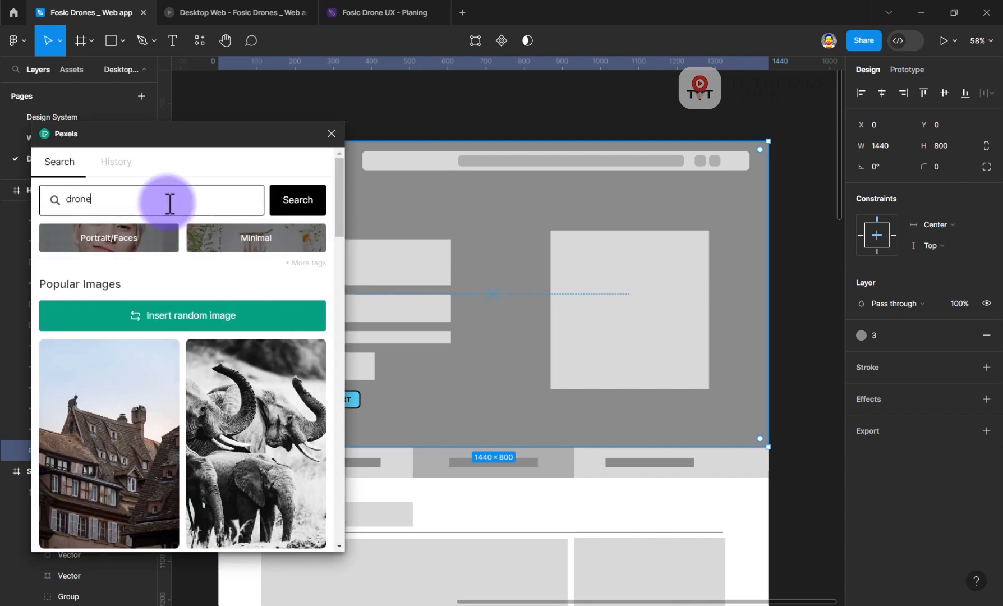
{"action": "key", "text": "Return"}
{"action": "scroll", "coordinate": [242, 414], "scroll_direction": "down", "scroll_amount": 15}
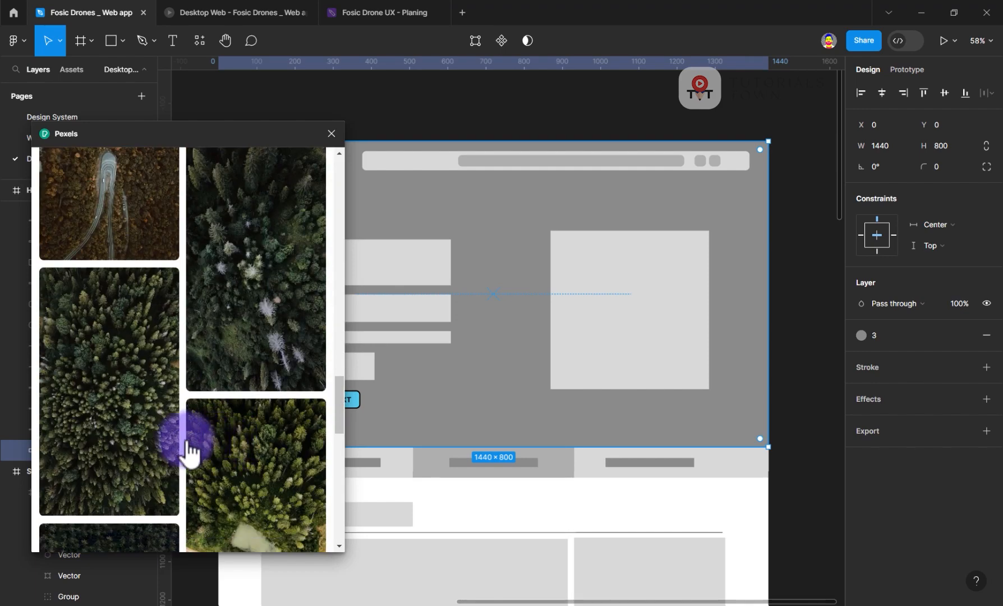
- Refine the Pexels image search to "drone camera", look through the photos and close the plugin
{"action": "scroll", "coordinate": [189, 449], "scroll_direction": "up", "scroll_amount": 15}
{"action": "left_click", "coordinate": [140, 201]}
{"action": "type", "text": "camera"}
{"action": "key", "text": "Return"}
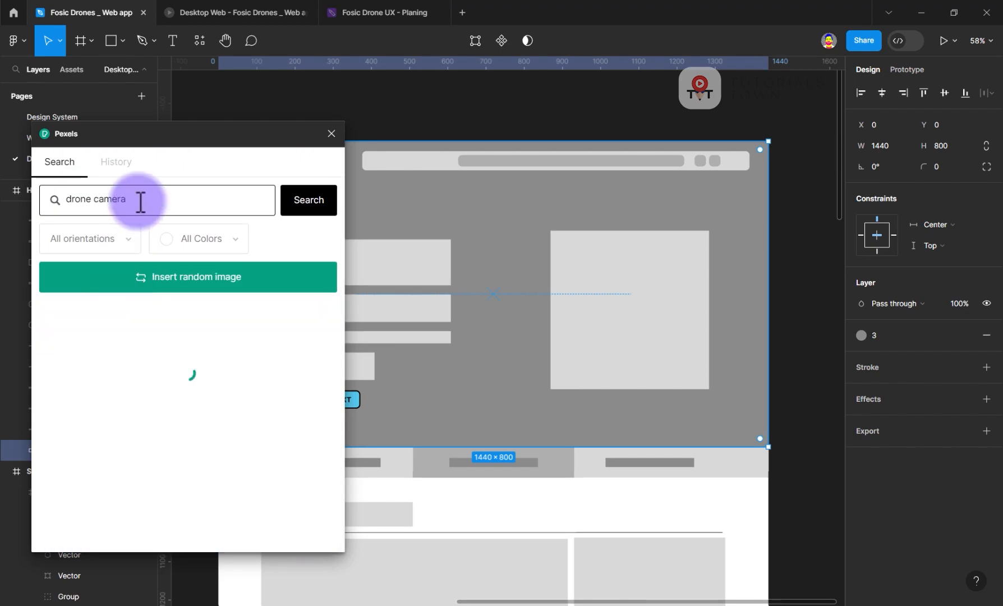
{"action": "scroll", "coordinate": [152, 331], "scroll_direction": "down", "scroll_amount": 6}
{"action": "left_click", "coordinate": [331, 135]}
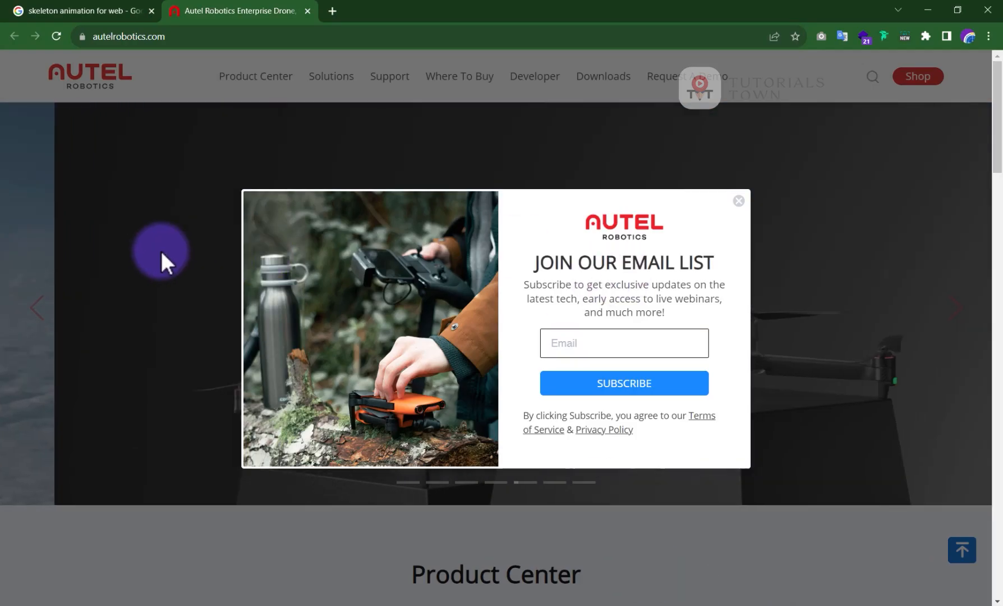
- Switch to the Autel Robotics website in Chrome, dismiss the email list pop-up and look through the home page banners
{"action": "key", "text": "Escape"}
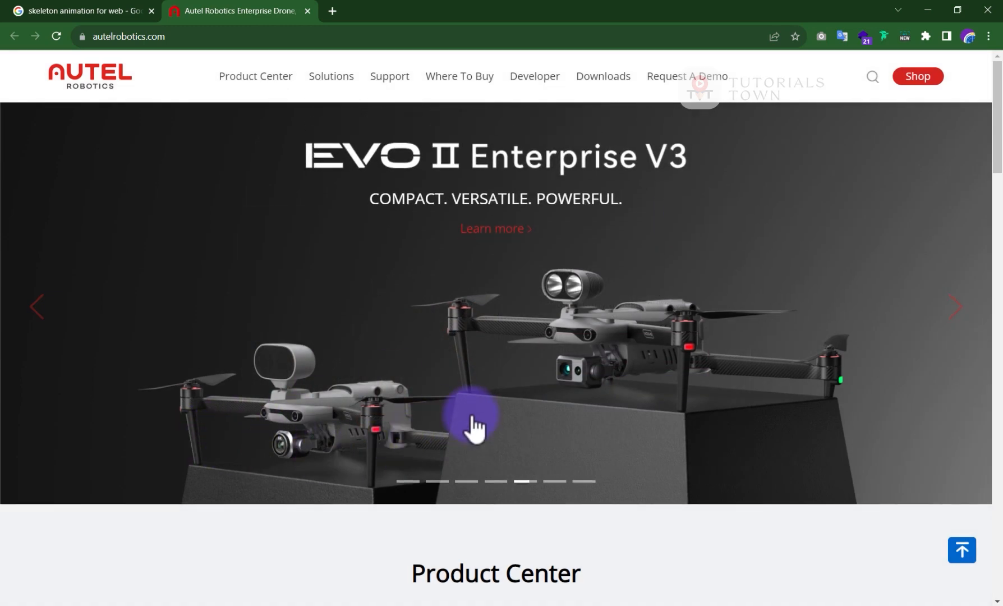
{"action": "scroll", "coordinate": [470, 426], "scroll_direction": "down", "scroll_amount": 9}
{"action": "scroll", "coordinate": [474, 428], "scroll_direction": "up", "scroll_amount": 9}
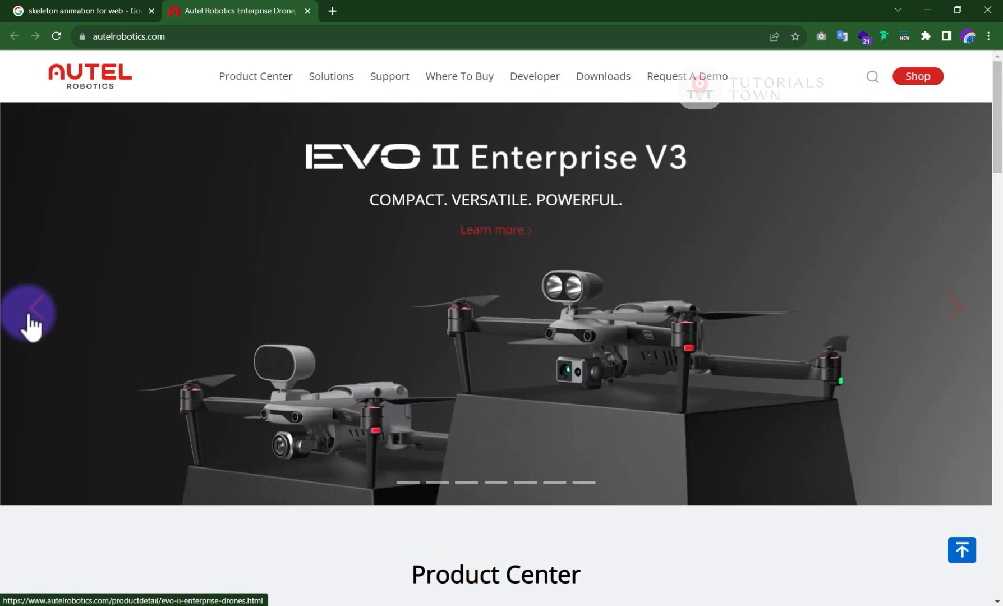
{"action": "left_click", "coordinate": [33, 318]}
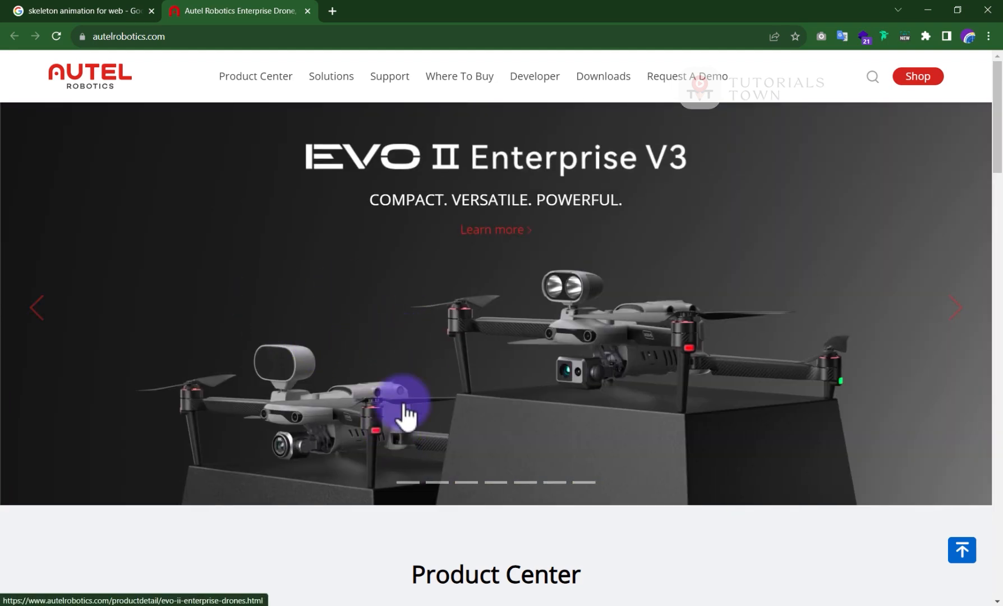
- Open the EVO II Enterprise V3 banner image in its own tab and copy the image
{"action": "right_click", "coordinate": [469, 340]}
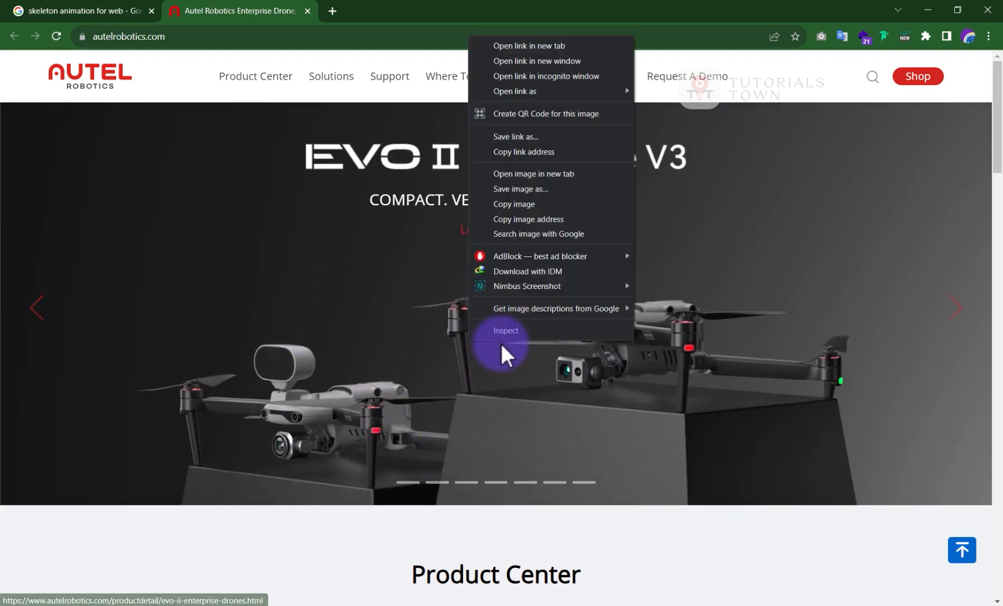
{"action": "left_click", "coordinate": [521, 174]}
{"action": "left_click", "coordinate": [387, 8]}
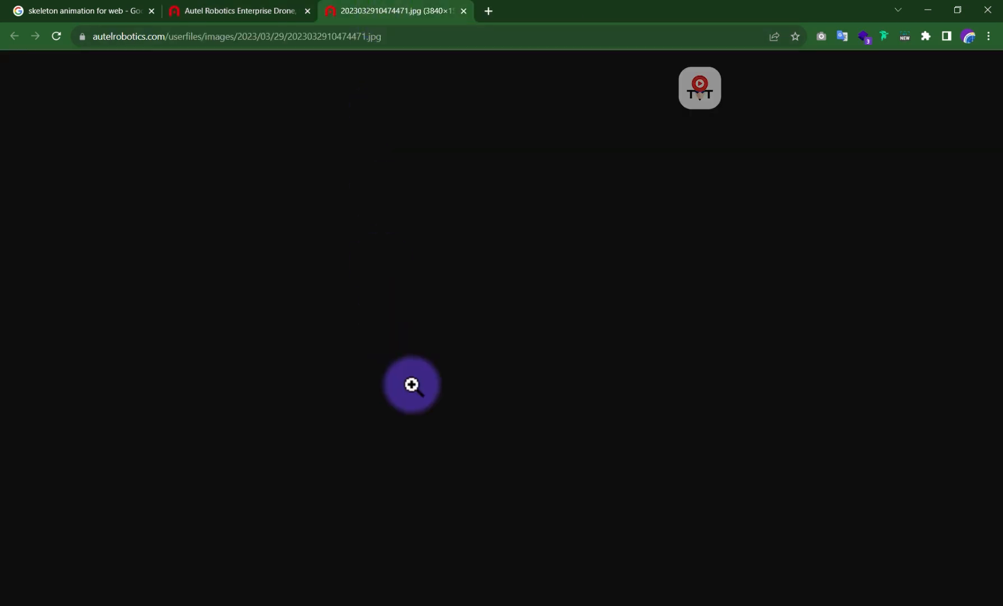
{"action": "right_click", "coordinate": [438, 335]}
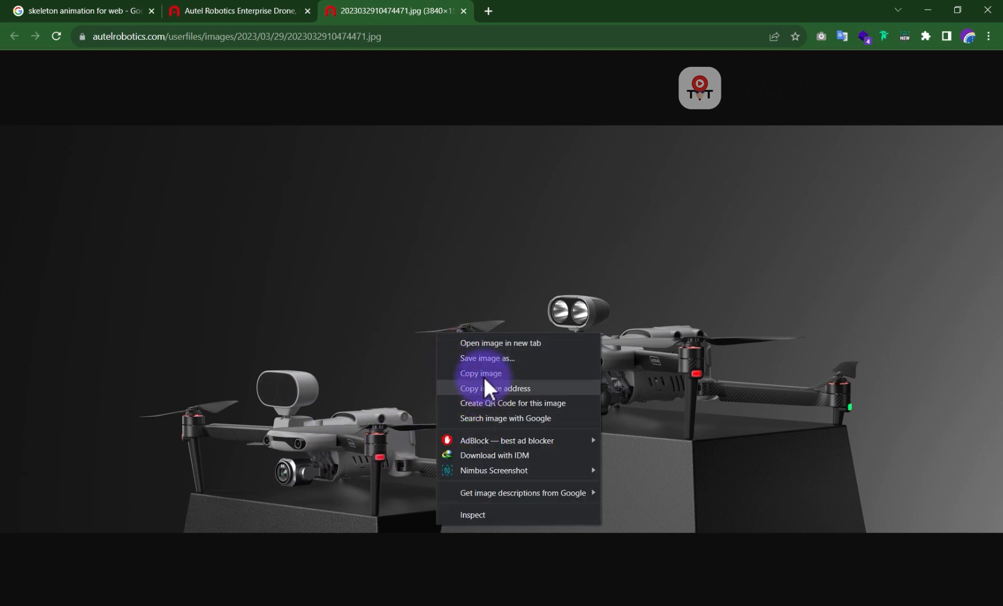
{"action": "left_click", "coordinate": [482, 373]}
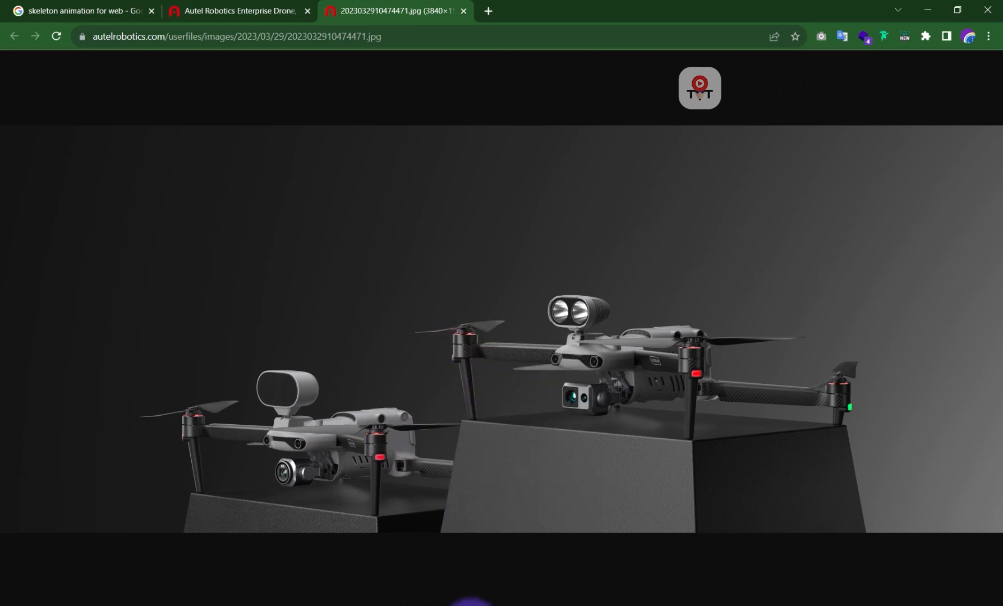
- Switch to the Fosic Drones web app file in Figma and paste the copied drone photo onto the Desktop Web page
{"action": "left_click", "coordinate": [530, 600]}
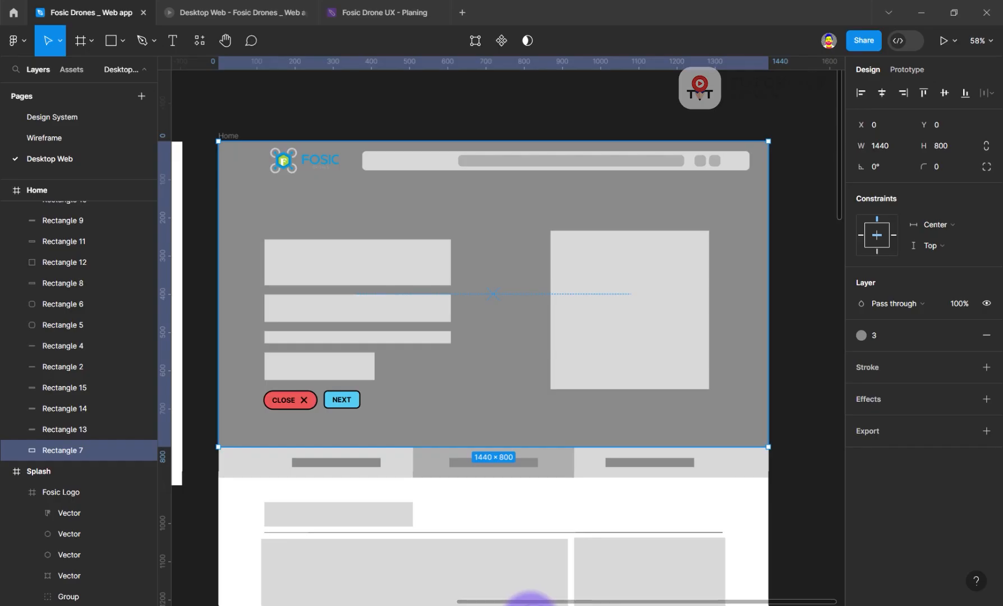
{"action": "right_click", "coordinate": [385, 425]}
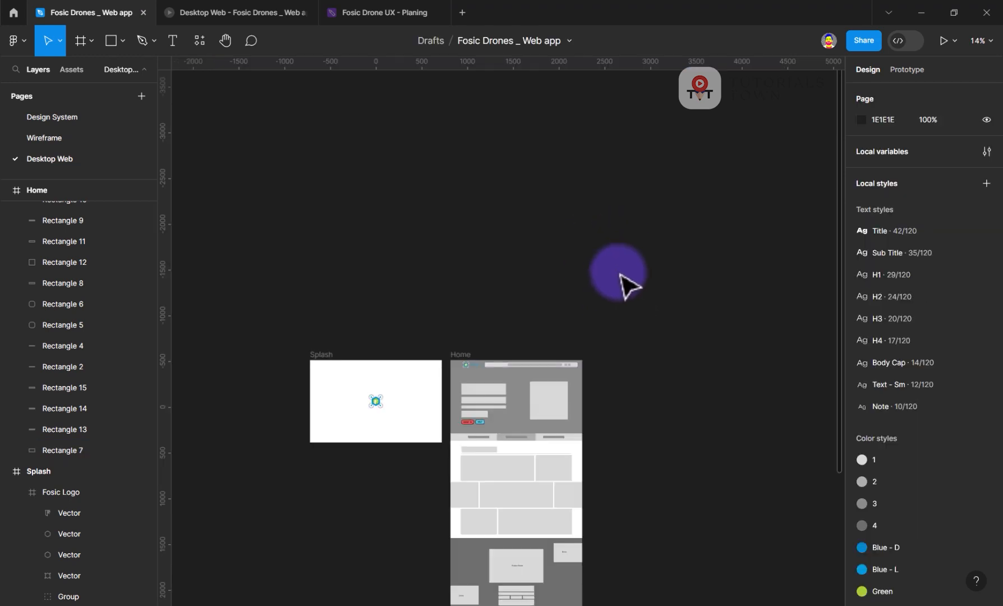
{"action": "key", "text": "ctrl+v"}
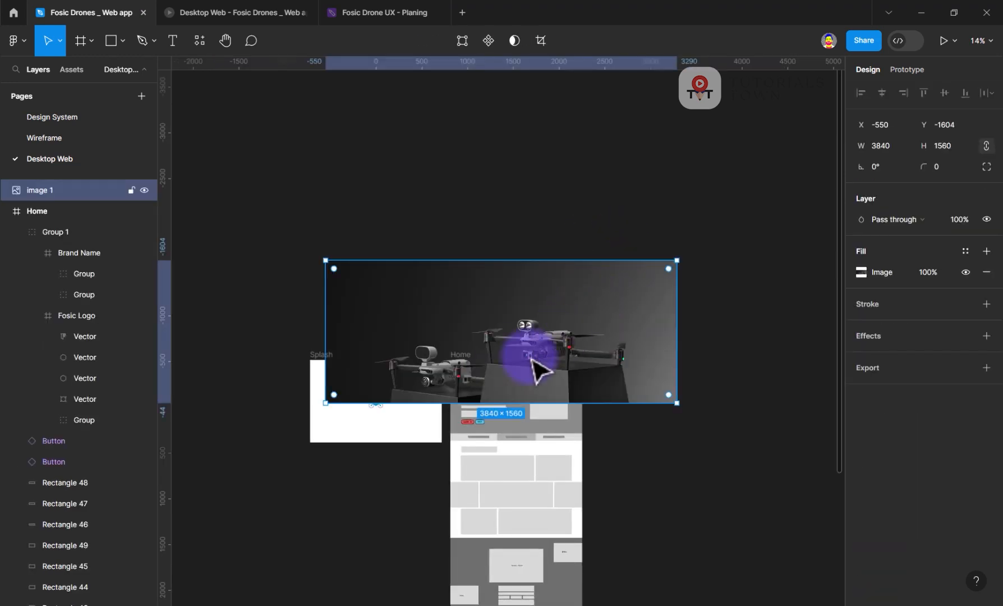
- Place the drone photo behind the Home frame's hero content in place of the grey background rectangle, scaled to about 1575 × 640
{"action": "left_click_drag", "start_coordinate": [501, 344], "coordinate": [505, 463]}
{"action": "scroll", "coordinate": [529, 312], "scroll_direction": "down", "scroll_amount": 1}
{"action": "scroll", "coordinate": [529, 312], "scroll_direction": "down", "scroll_amount": 2}
{"action": "scroll", "coordinate": [530, 312], "scroll_direction": "up", "scroll_amount": 5}
{"action": "left_click_drag", "start_coordinate": [380, 459], "coordinate": [456, 376]}
{"action": "left_click_drag", "start_coordinate": [246, 176], "coordinate": [466, 357]}
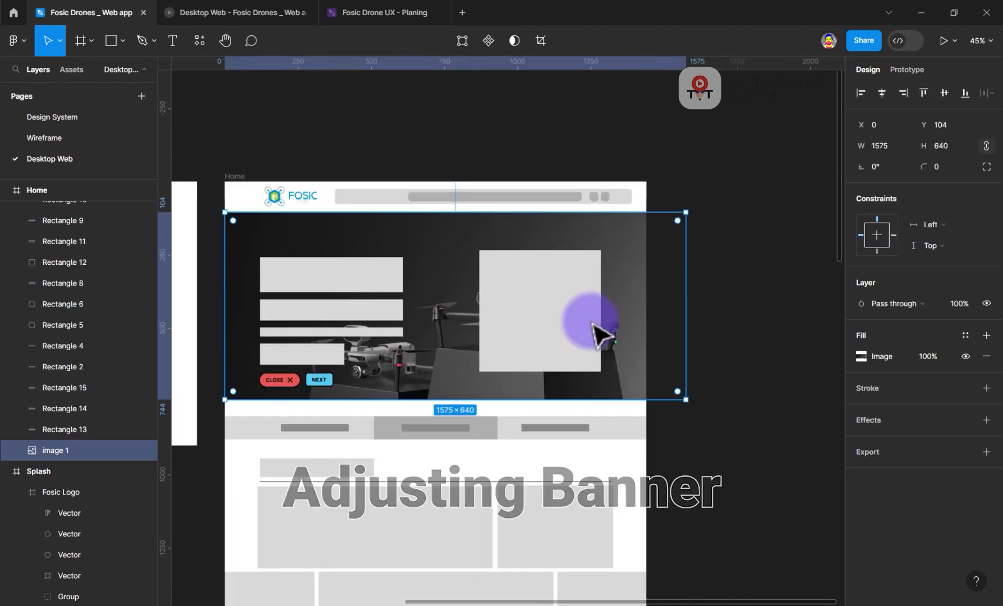
- Fit the banner photo to the whole hero area at 1440 × 800, positioned at X 0, Y 0 in the Home frame
{"action": "scroll", "coordinate": [594, 331], "scroll_direction": "up", "scroll_amount": 2}
{"action": "key", "text": "Escape"}
{"action": "left_click", "coordinate": [235, 12]}
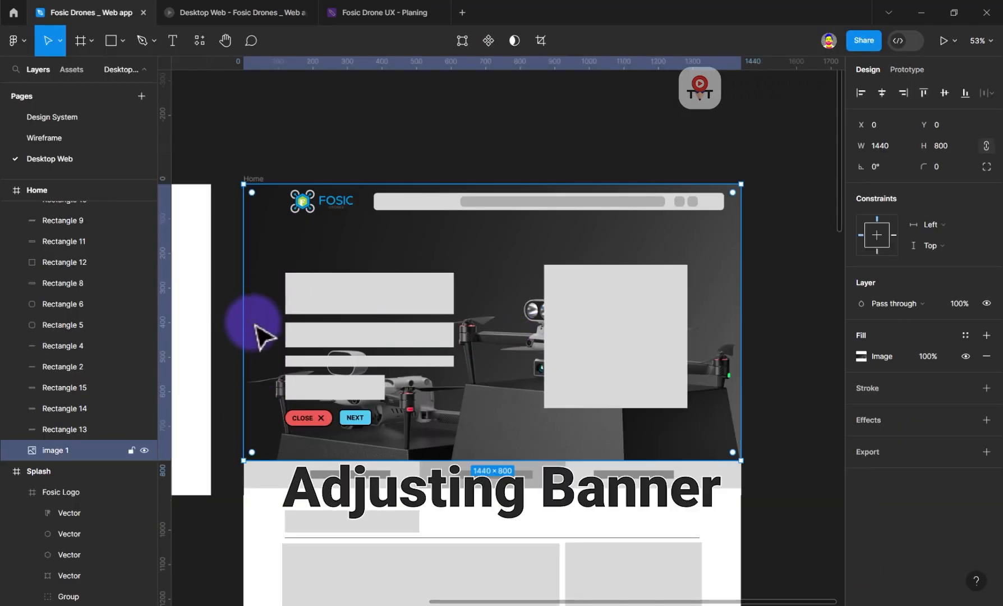
{"action": "double_click", "coordinate": [257, 336]}
{"action": "key", "text": "Escape"}
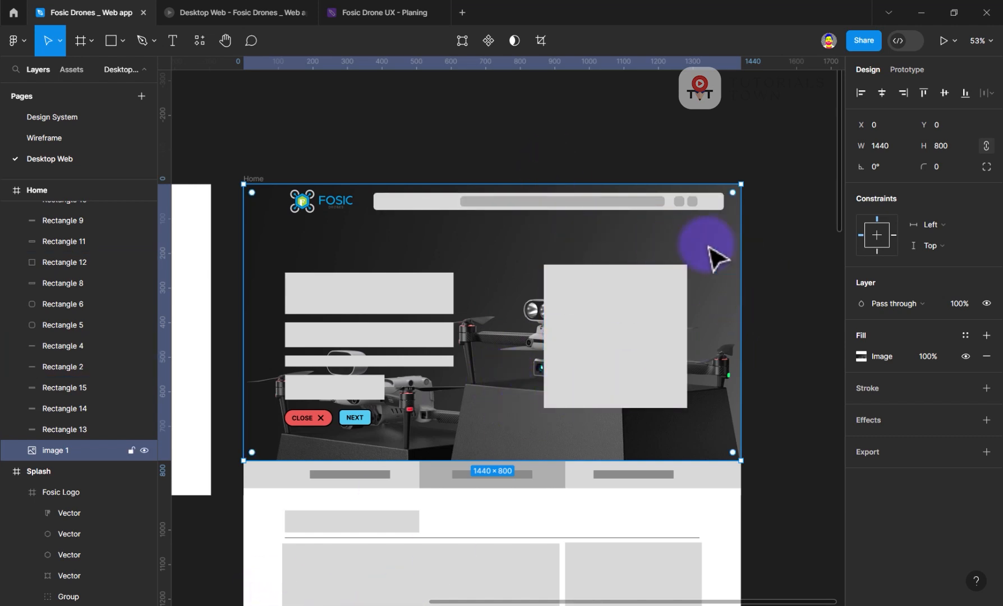
- Run the Pexels plugin on the selected banner image and search for "drone" photos
{"action": "left_click", "coordinate": [878, 21]}
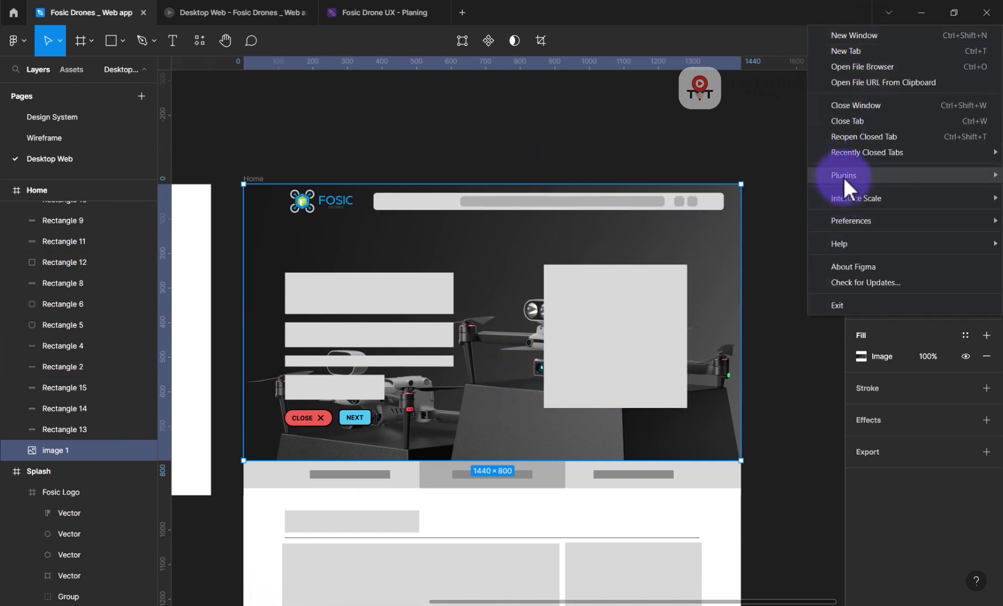
{"action": "mouse_move", "coordinate": [844, 176]}
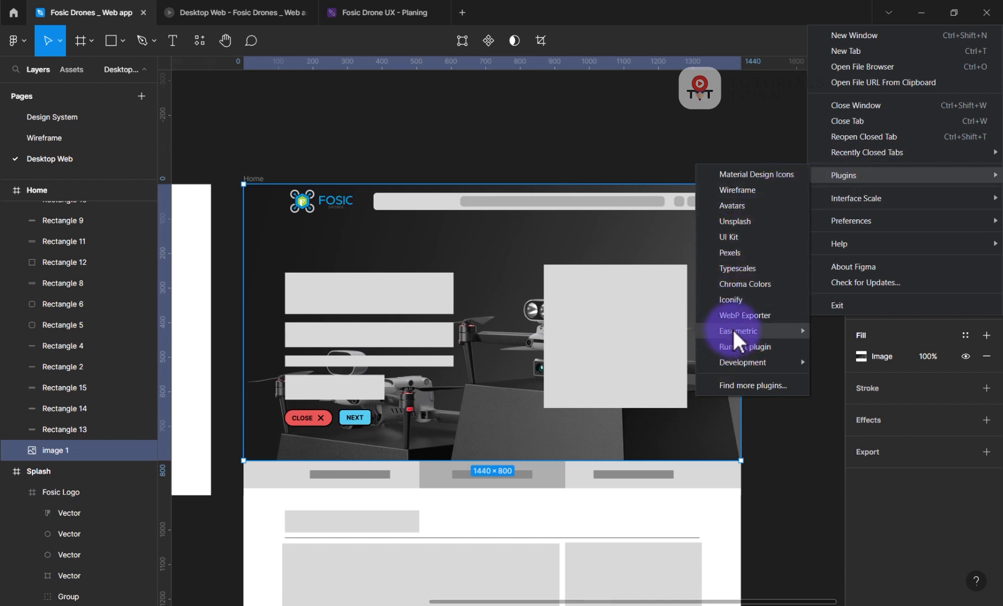
{"action": "left_click", "coordinate": [742, 252]}
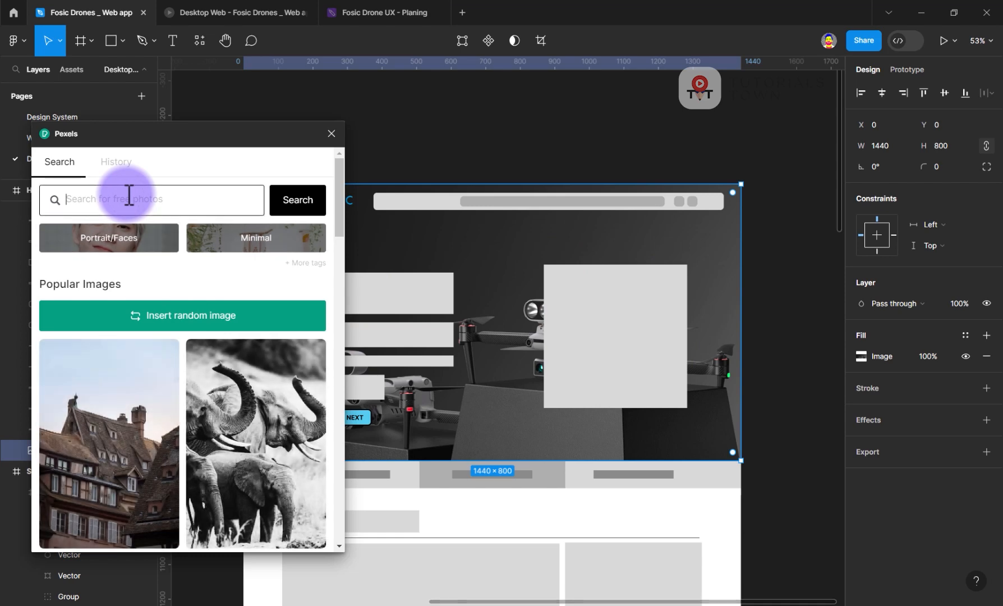
{"action": "key", "text": "Return"}
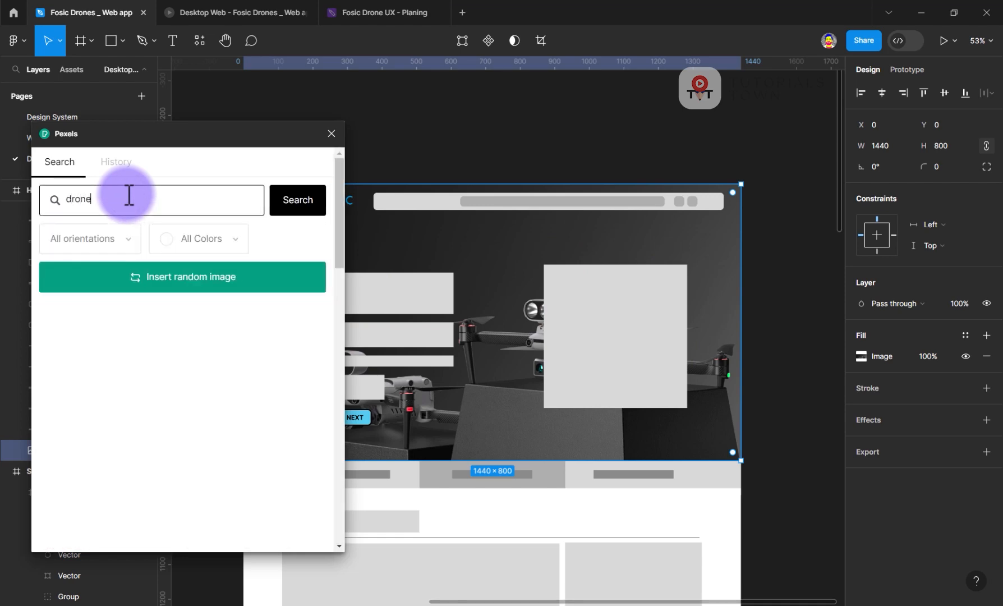
- Look through the Pexels drone photos for an aerial landscape suitable as the hero banner background
{"action": "scroll", "coordinate": [89, 481], "scroll_direction": "down", "scroll_amount": 5}
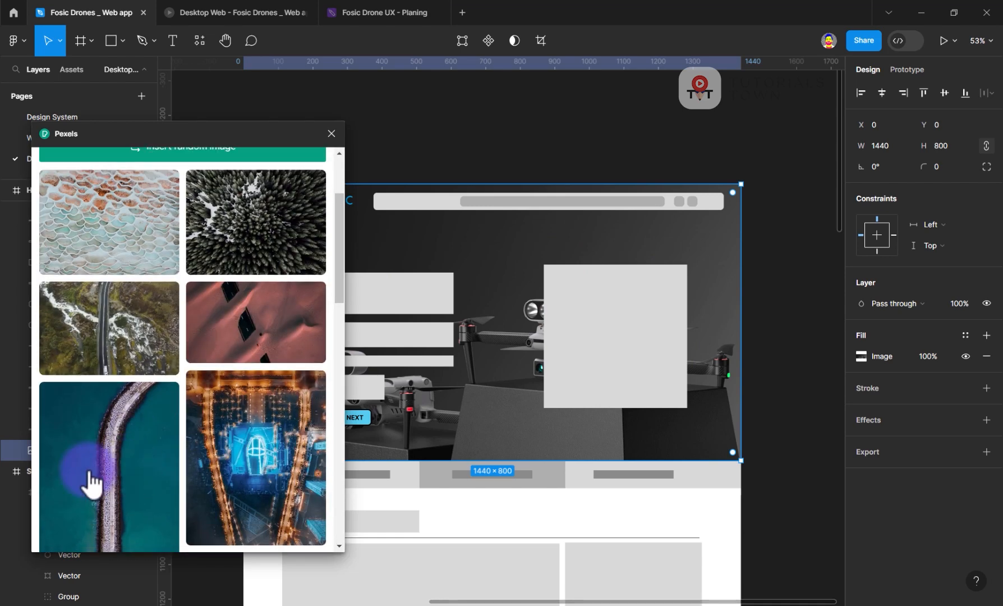
{"action": "scroll", "coordinate": [163, 396], "scroll_direction": "down", "scroll_amount": 12}
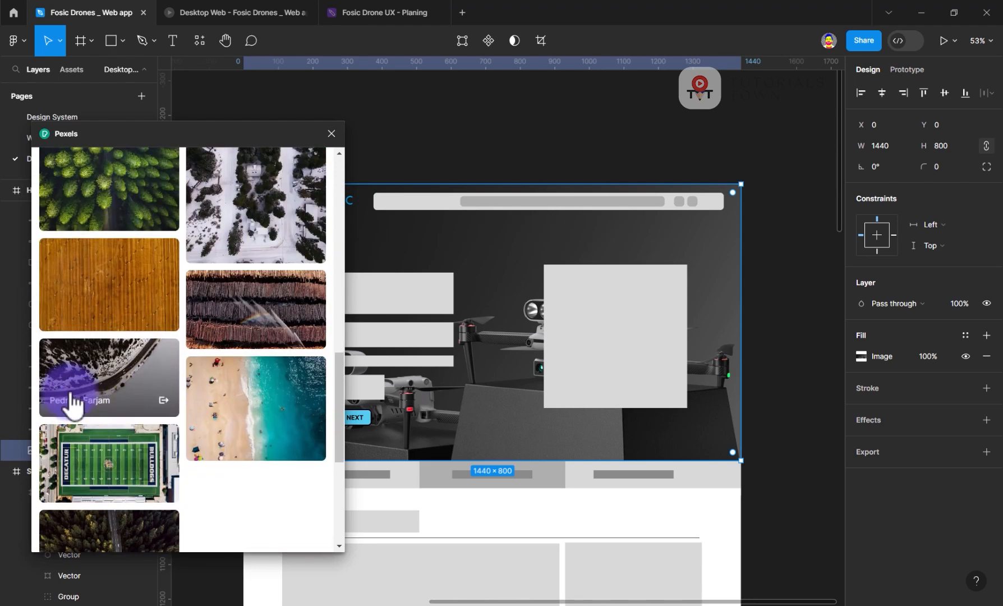
{"action": "scroll", "coordinate": [268, 410], "scroll_direction": "down", "scroll_amount": 3}
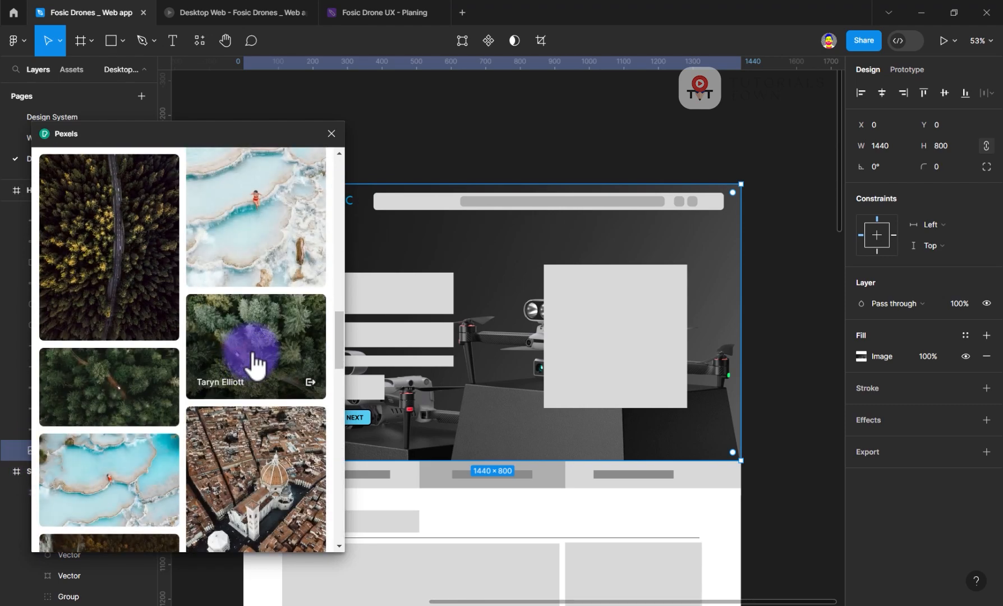
{"action": "scroll", "coordinate": [256, 388], "scroll_direction": "down", "scroll_amount": 3}
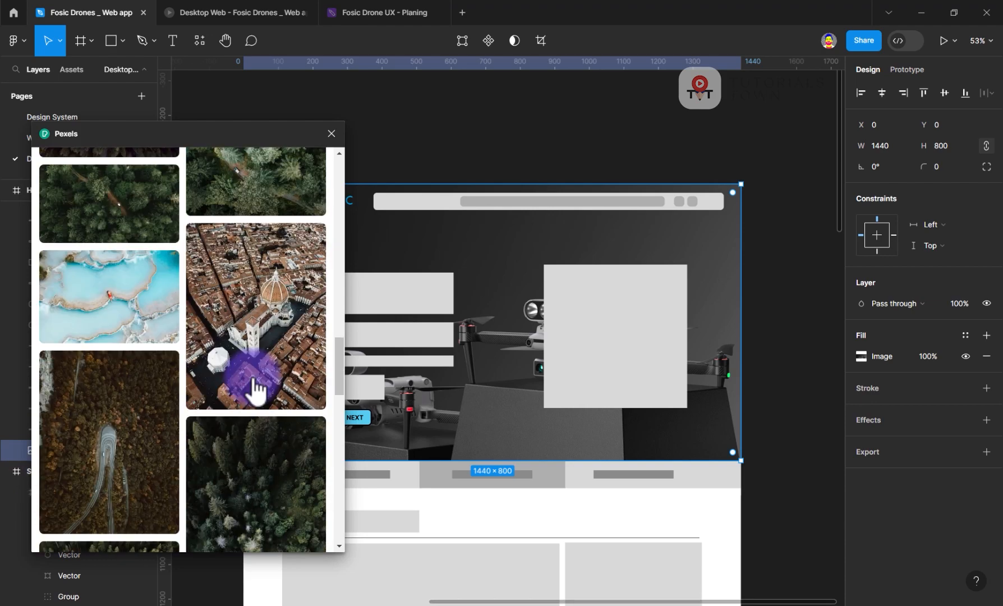
{"action": "scroll", "coordinate": [255, 387], "scroll_direction": "down", "scroll_amount": 10}
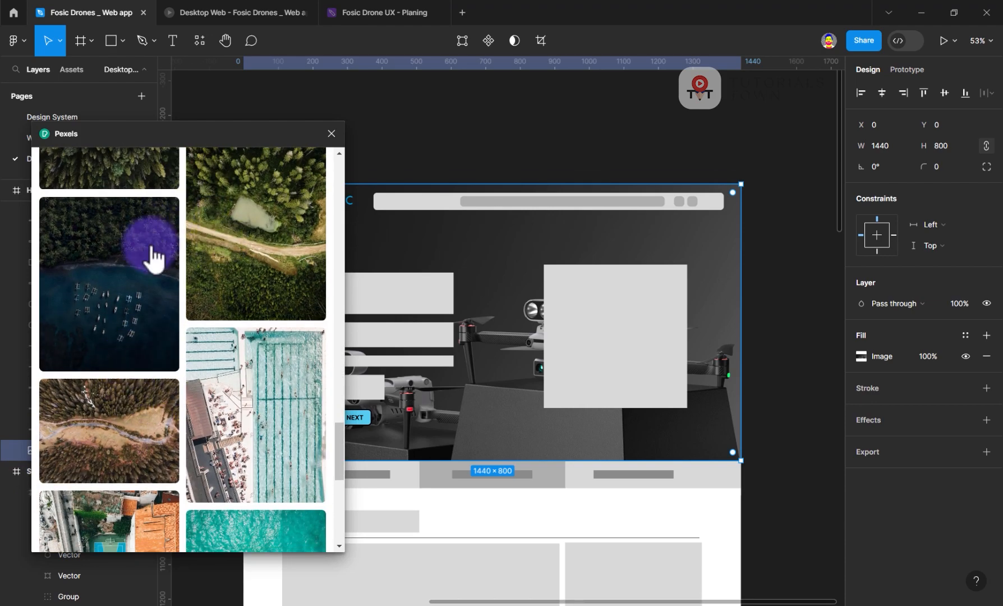
{"action": "scroll", "coordinate": [223, 314], "scroll_direction": "down", "scroll_amount": 4}
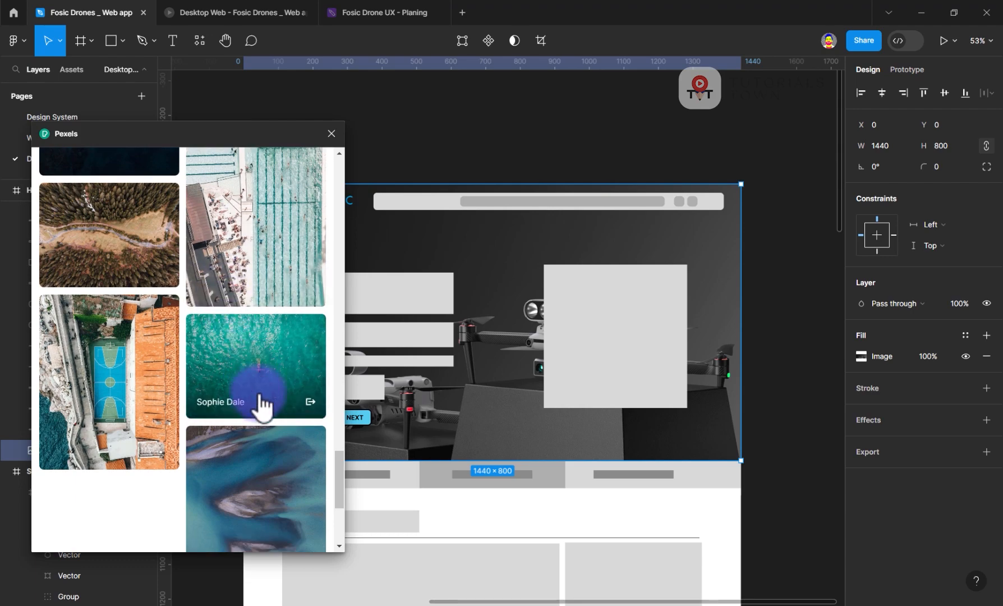
{"action": "scroll", "coordinate": [261, 403], "scroll_direction": "down", "scroll_amount": 3}
{"action": "scroll", "coordinate": [186, 447], "scroll_direction": "up", "scroll_amount": 2}
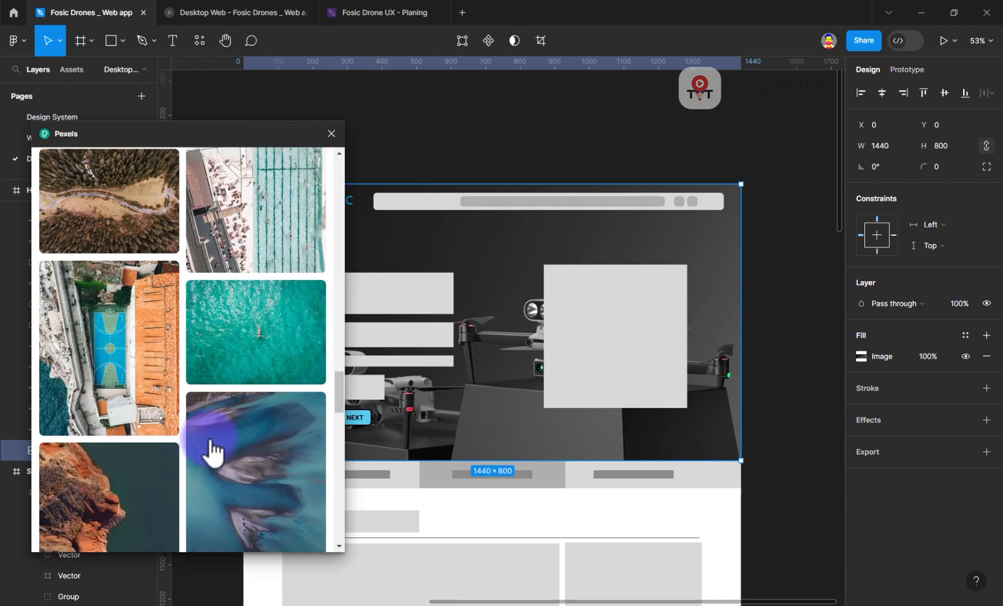
{"action": "scroll", "coordinate": [212, 452], "scroll_direction": "up", "scroll_amount": 15}
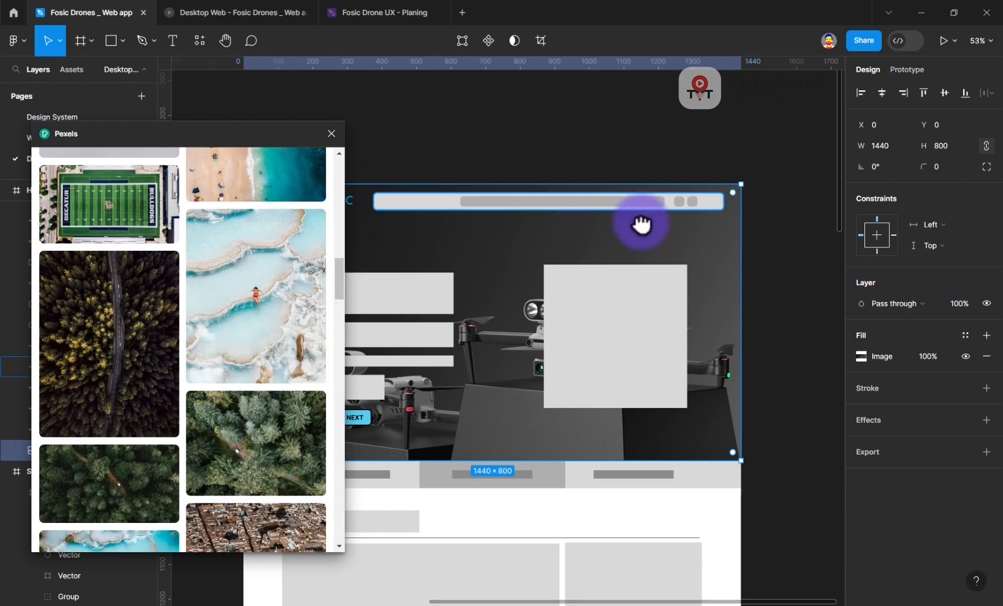
{"action": "left_click_drag", "start_coordinate": [642, 225], "coordinate": [660, 222]}
{"action": "left_click_drag", "start_coordinate": [629, 332], "coordinate": [534, 289]}
{"action": "scroll", "coordinate": [263, 370], "scroll_direction": "up", "scroll_amount": 5}
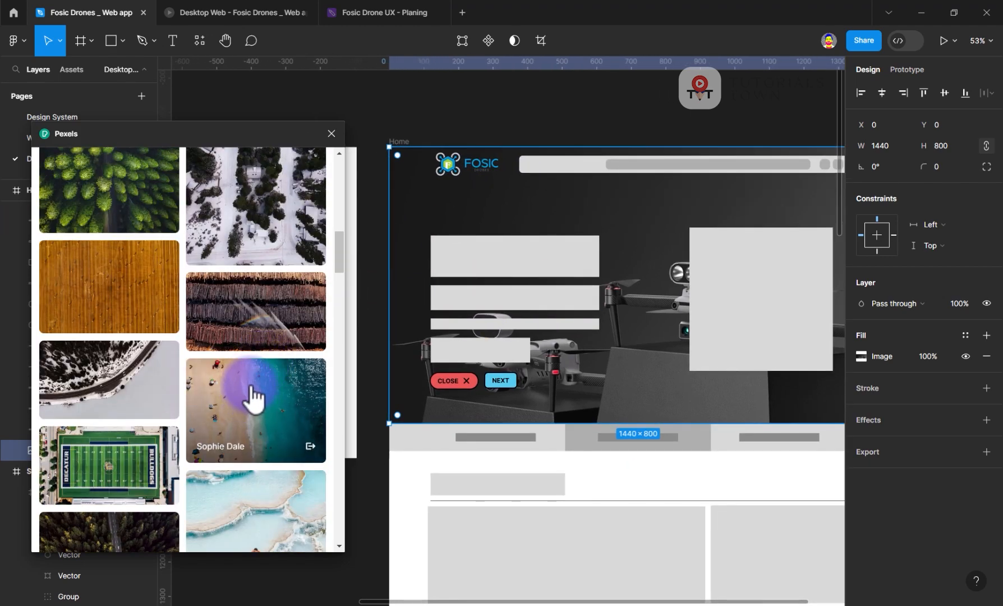
{"action": "scroll", "coordinate": [259, 386], "scroll_direction": "up", "scroll_amount": 10}
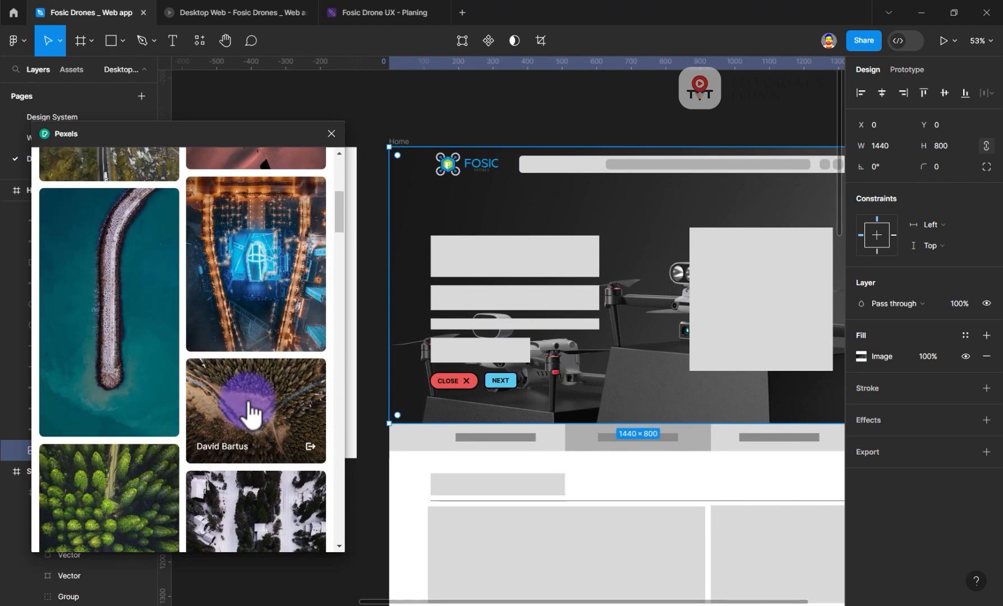
{"action": "scroll", "coordinate": [228, 422], "scroll_direction": "up", "scroll_amount": 3}
{"action": "scroll", "coordinate": [199, 416], "scroll_direction": "up", "scroll_amount": 3}
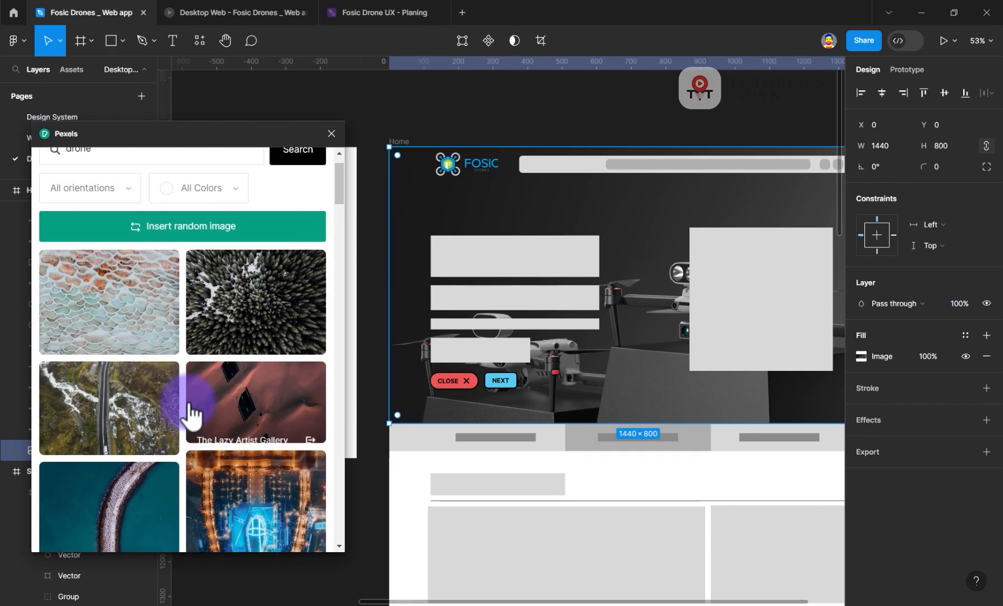
{"action": "scroll", "coordinate": [230, 472], "scroll_direction": "down", "scroll_amount": 6}
{"action": "scroll", "coordinate": [226, 472], "scroll_direction": "up", "scroll_amount": 5}
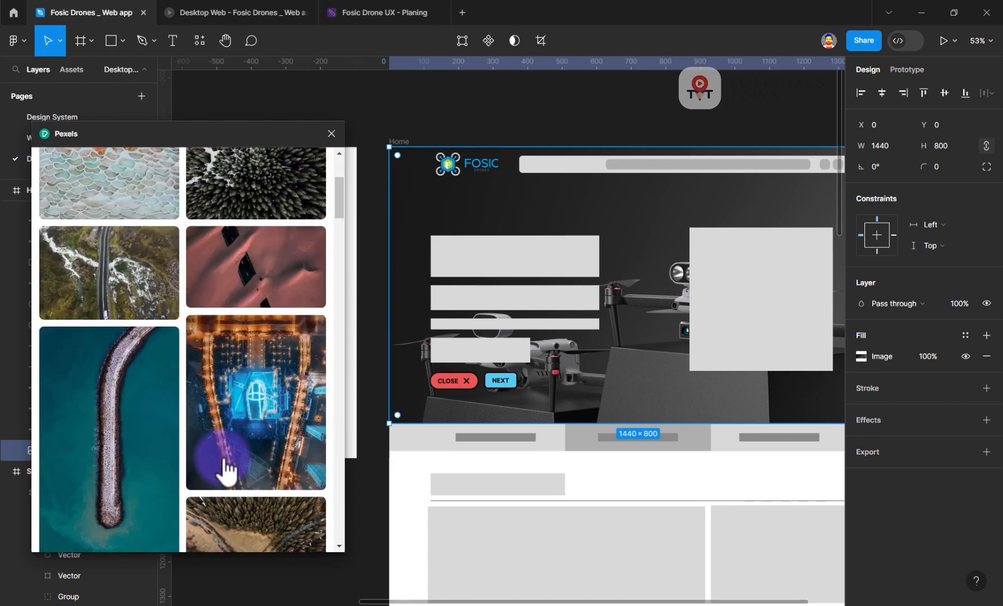
{"action": "scroll", "coordinate": [224, 475], "scroll_direction": "down", "scroll_amount": 10}
{"action": "scroll", "coordinate": [235, 443], "scroll_direction": "down", "scroll_amount": 5}
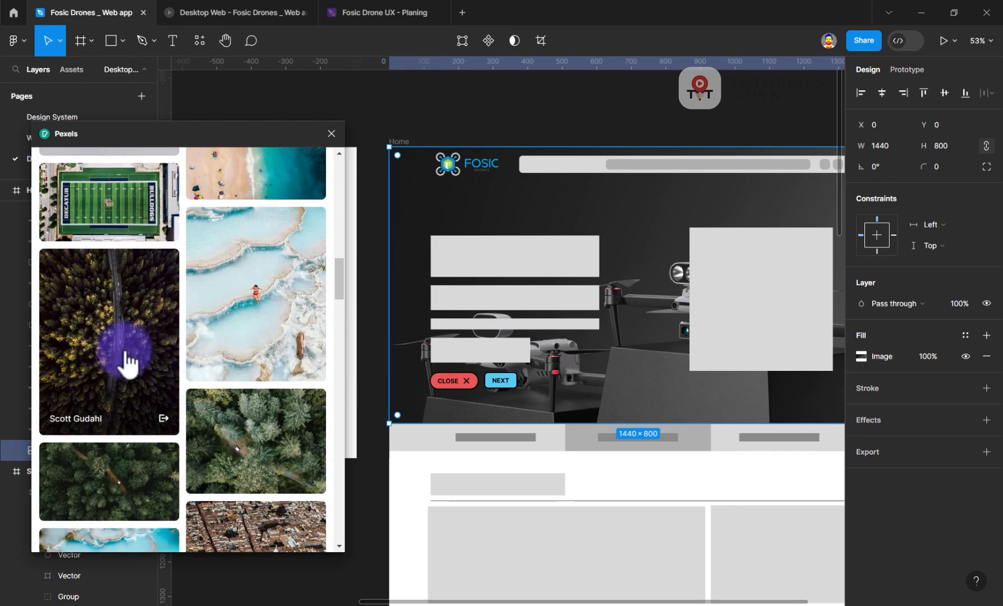
{"action": "scroll", "coordinate": [115, 345], "scroll_direction": "down", "scroll_amount": 15}
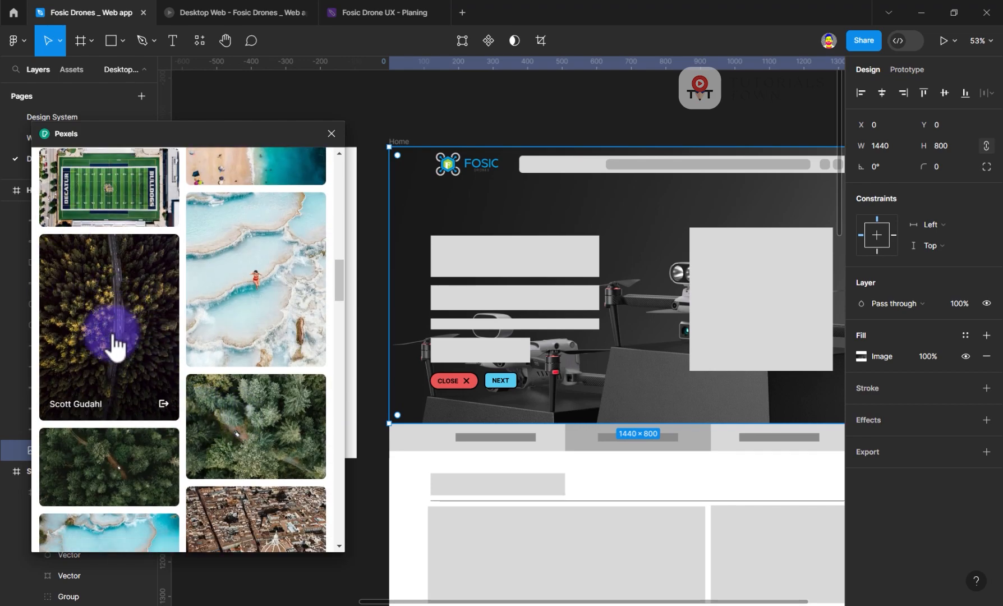
{"action": "scroll", "coordinate": [93, 435], "scroll_direction": "up", "scroll_amount": 1}
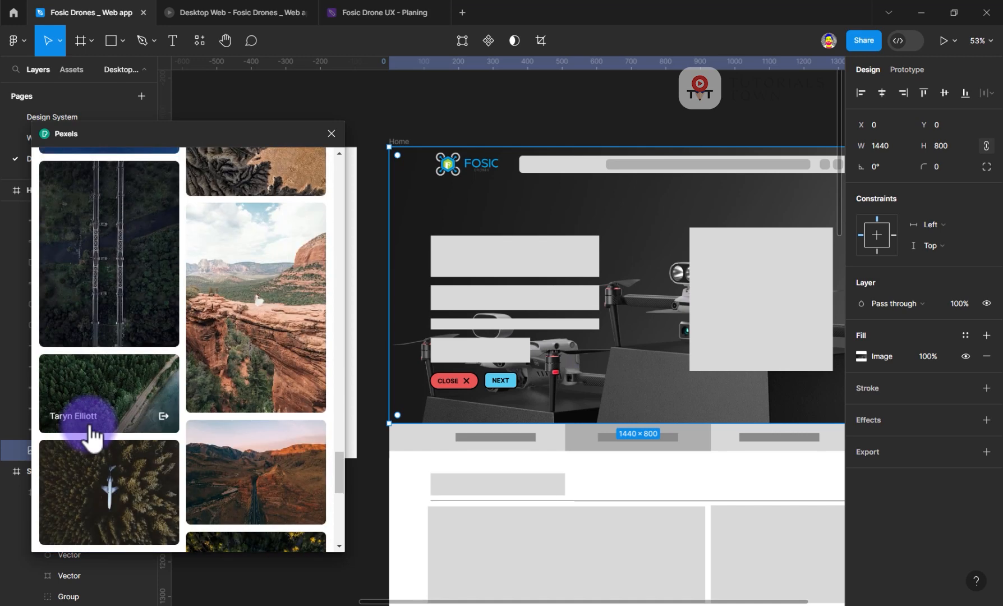
{"action": "scroll", "coordinate": [94, 370], "scroll_direction": "down", "scroll_amount": 3}
{"action": "scroll", "coordinate": [92, 439], "scroll_direction": "up", "scroll_amount": 1}
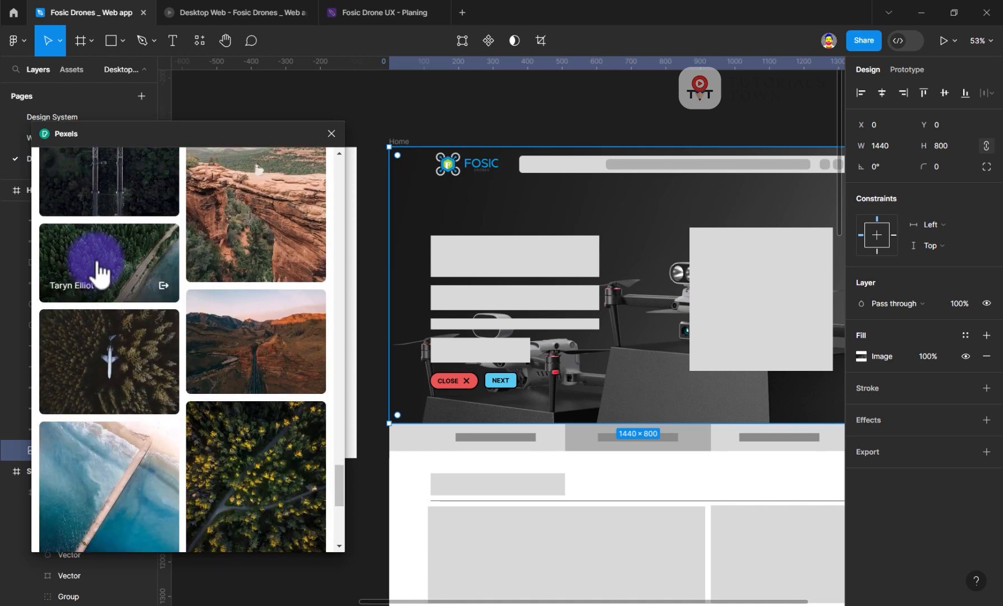
- Insert the aerial photo of a forest beside a coastal road as the banner's fill and close the Pexels plugin
{"action": "left_click", "coordinate": [145, 259]}
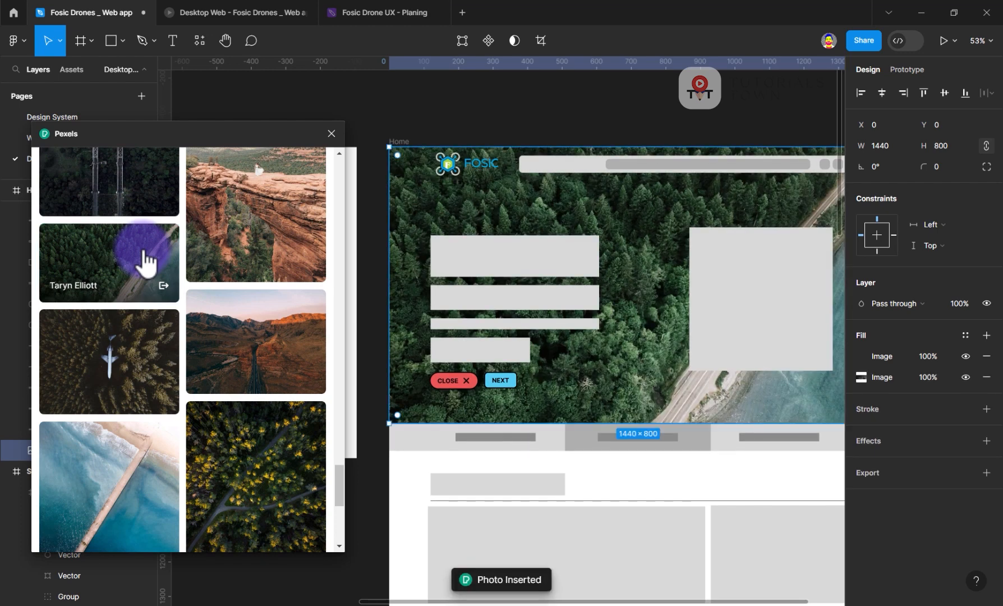
{"action": "left_click_drag", "start_coordinate": [739, 302], "coordinate": [561, 294]}
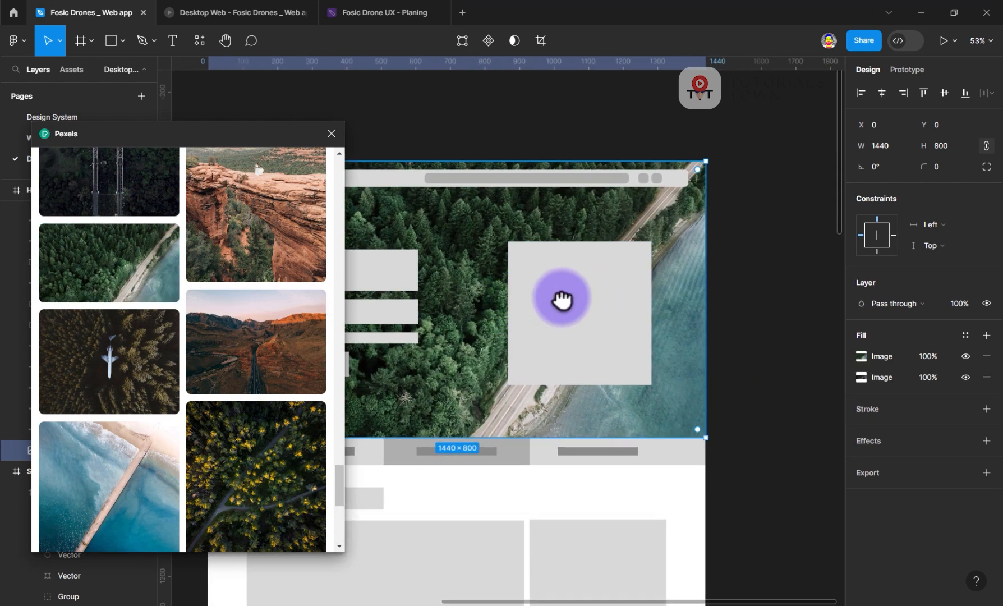
{"action": "left_click", "coordinate": [331, 134]}
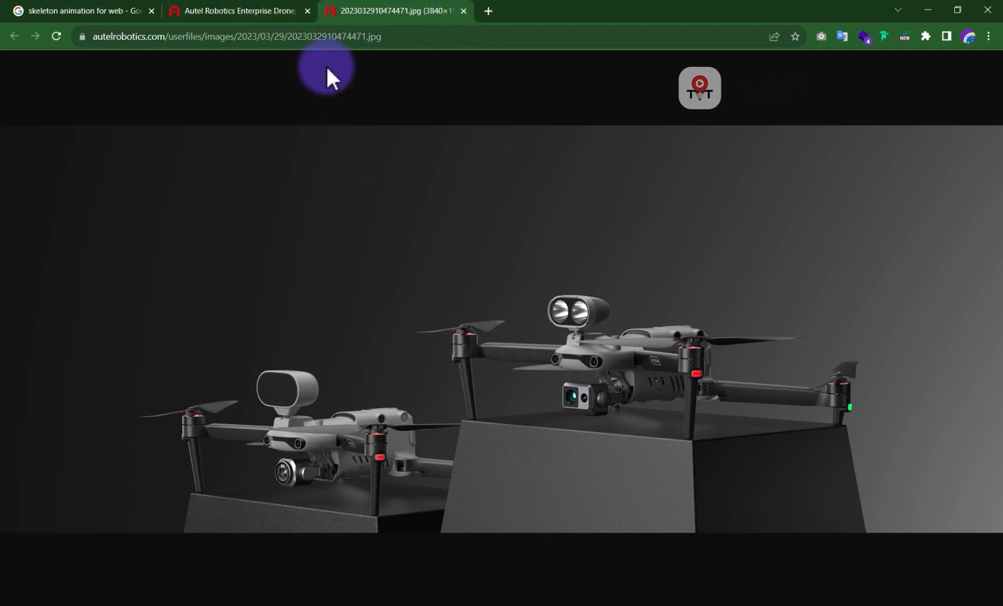
- Switch to the Autel Robotics site in the browser, open the EVO Max series drone image separately and copy it
{"action": "left_click", "coordinate": [274, 8]}
{"action": "scroll", "coordinate": [437, 519], "scroll_direction": "down", "scroll_amount": 10}
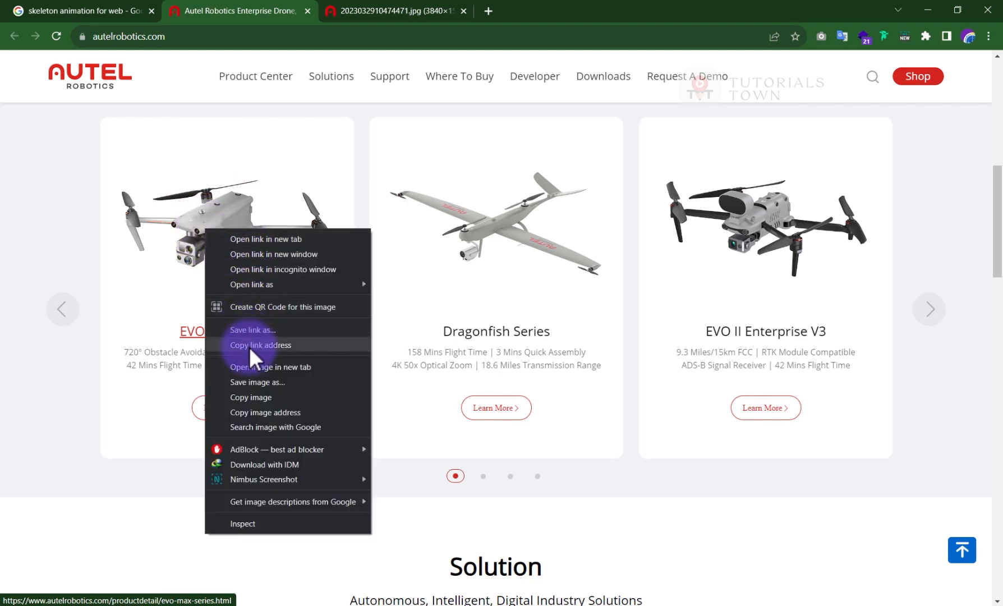
{"action": "left_click", "coordinate": [250, 367]}
{"action": "left_click", "coordinate": [478, 4]}
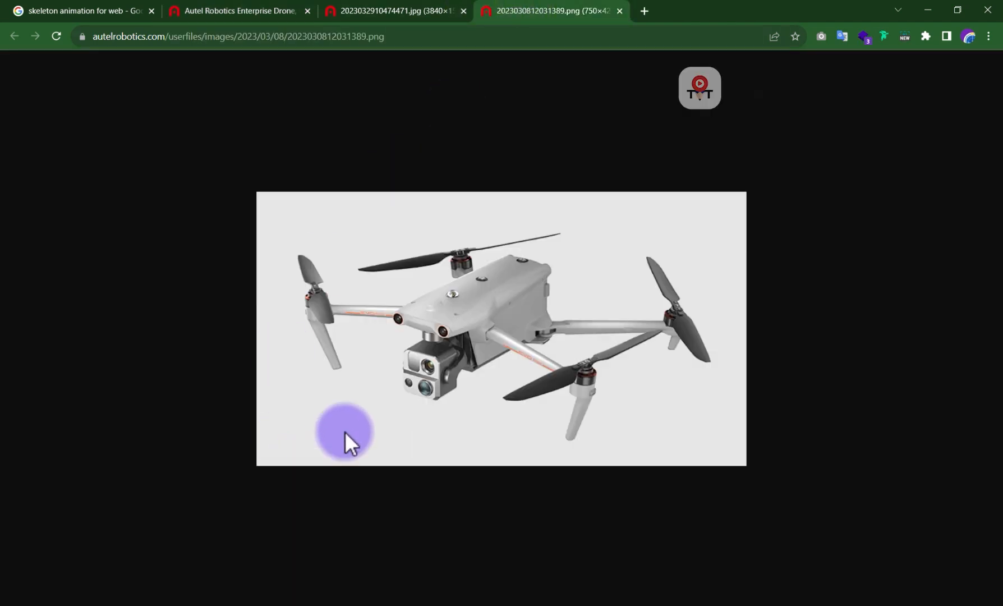
{"action": "right_click", "coordinate": [420, 345]}
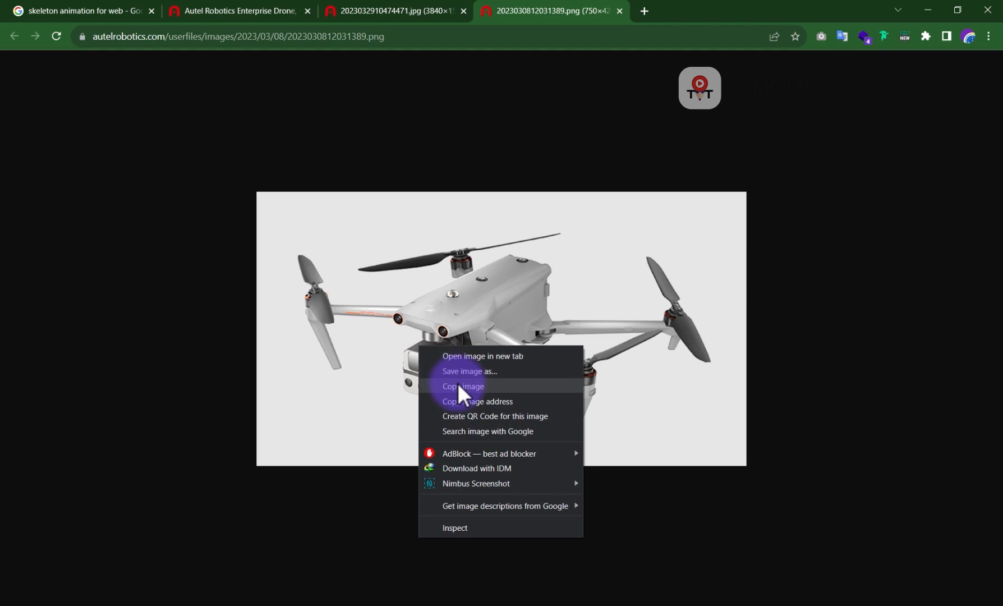
{"action": "left_click", "coordinate": [458, 383]}
- Return to Figma, paste the drone image and position it over the hero's grey square placeholder at X 696, Y 240
{"action": "left_click", "coordinate": [544, 605]}
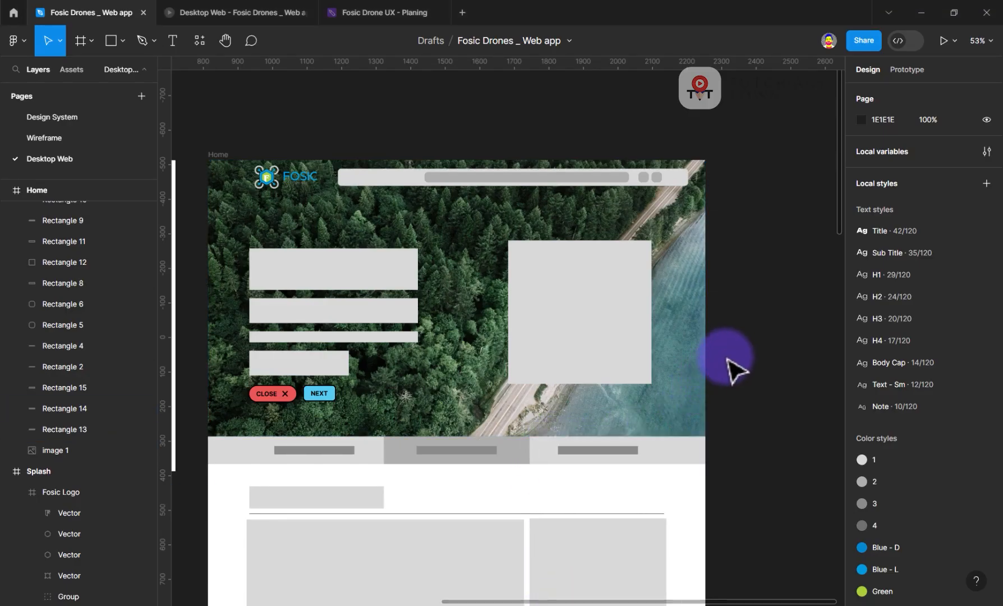
{"action": "key", "text": "ctrl+v"}
{"action": "left_click_drag", "start_coordinate": [504, 336], "coordinate": [572, 314]}
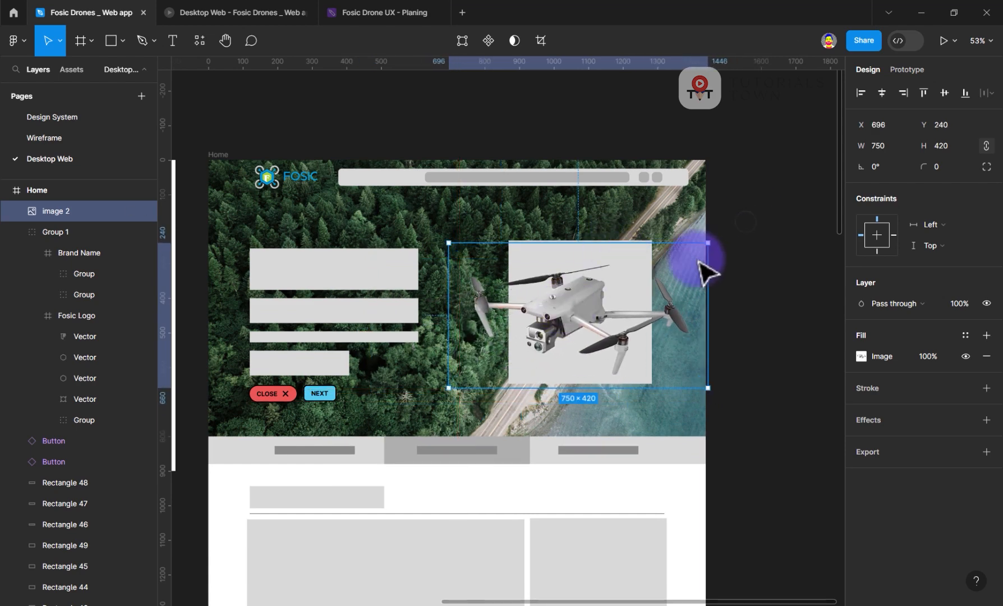
- Delete the grey square placeholder behind the drone image in the hero banner
{"action": "left_click_drag", "start_coordinate": [752, 217], "coordinate": [582, 366]}
{"action": "left_click", "coordinate": [681, 225], "text": "shift"}
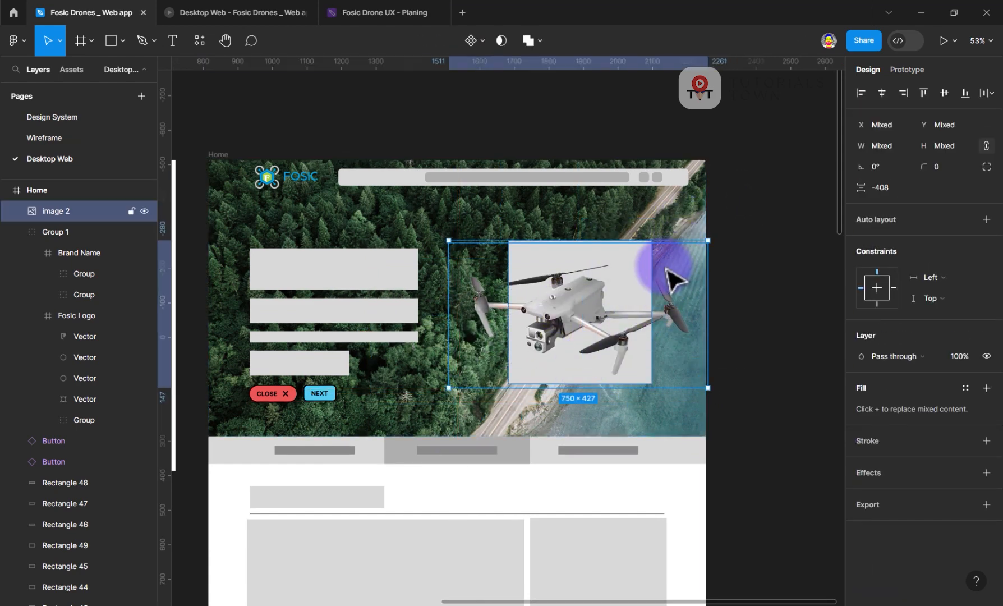
{"action": "left_click", "coordinate": [598, 321]}
{"action": "key", "text": "Delete"}
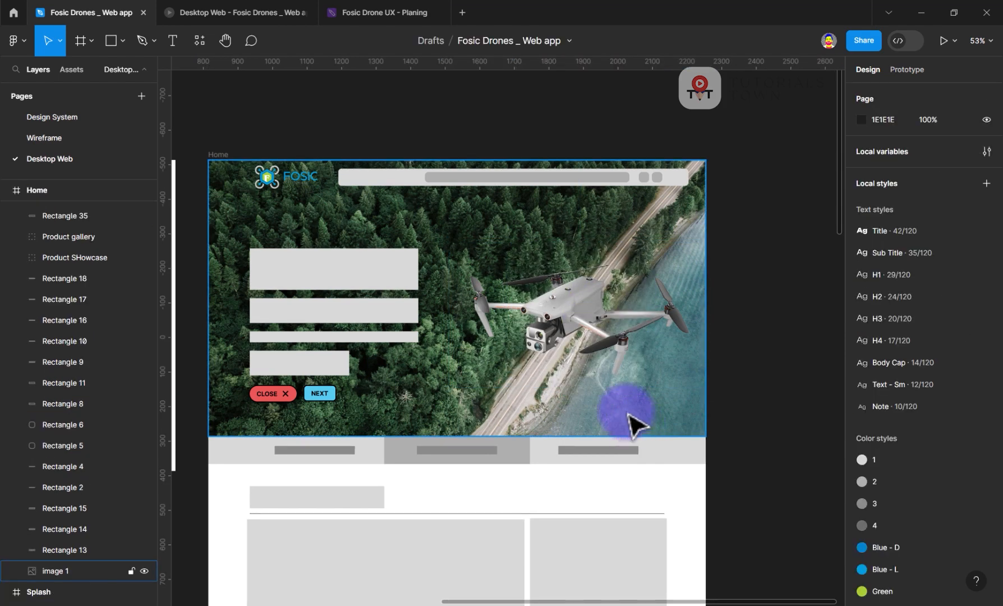
- Move the drone image leftward to X 616, Y 240 in the hero banner
{"action": "left_click", "coordinate": [556, 317]}
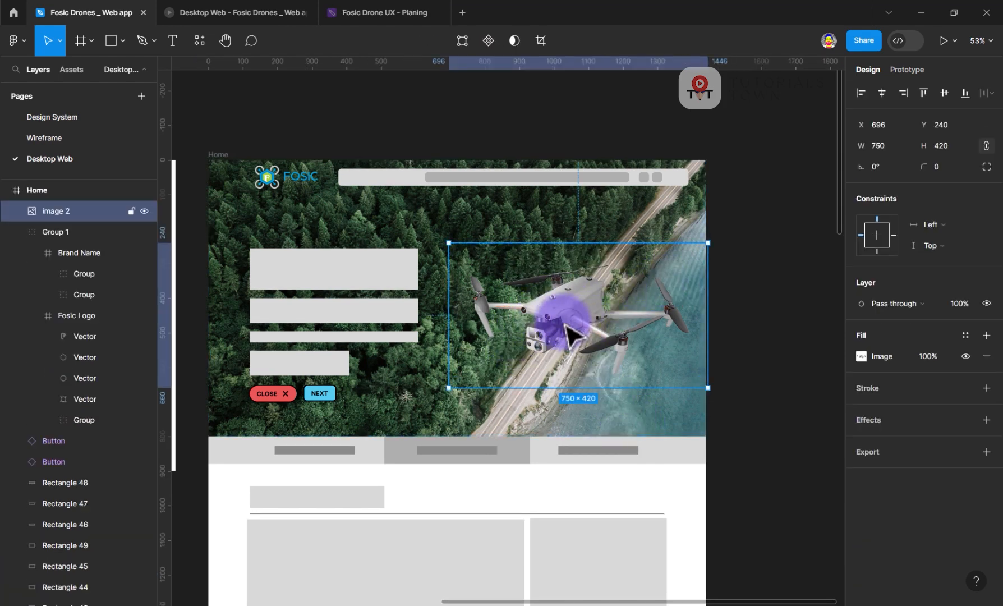
{"action": "key", "text": "shift+Left"}
{"action": "key", "text": "shift+Left"}
{"action": "key", "text": "shift+Left"}
{"action": "left_click_drag", "start_coordinate": [553, 322], "coordinate": [535, 321]}
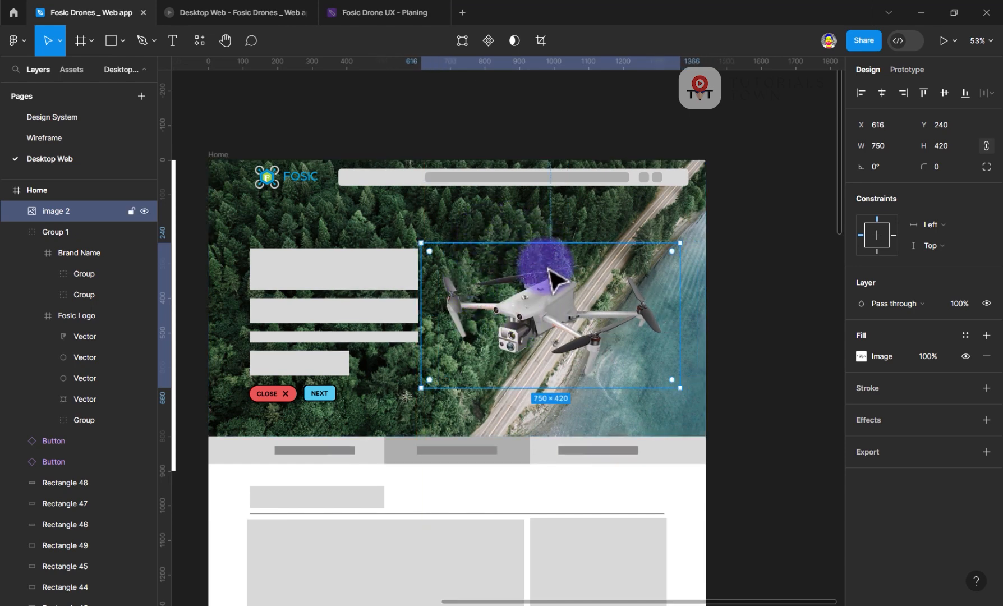
- Check the hero in the prototype preview and remove the lower, covered image fill from the banner's background photo
{"action": "left_click", "coordinate": [462, 212]}
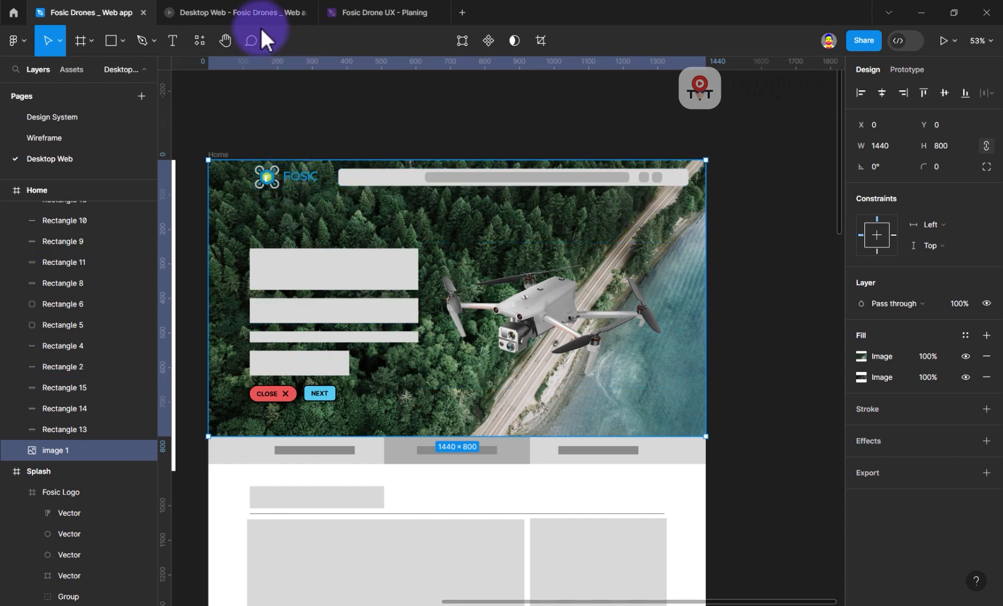
{"action": "left_click", "coordinate": [251, 11]}
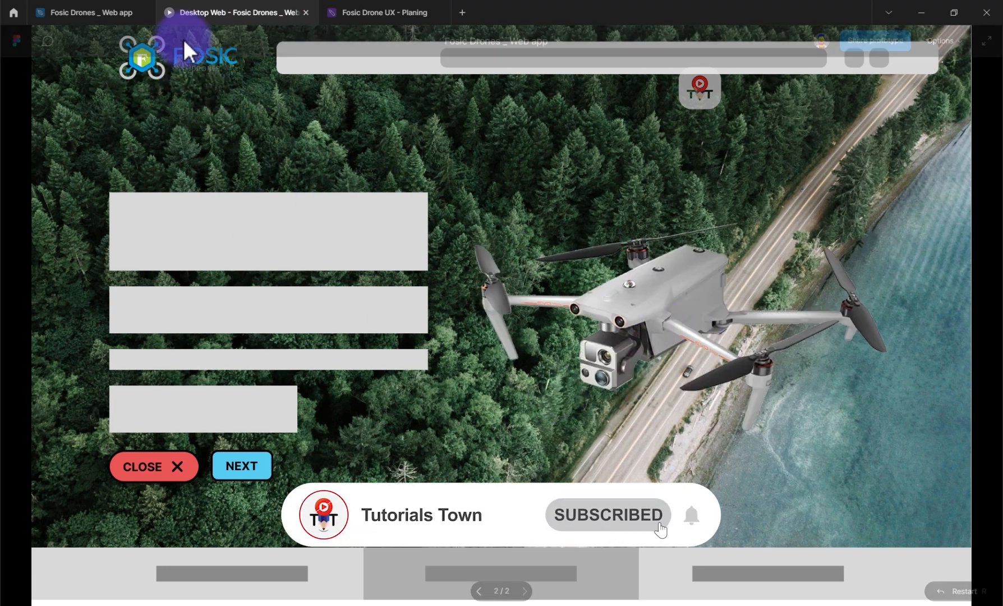
{"action": "left_click", "coordinate": [107, 15]}
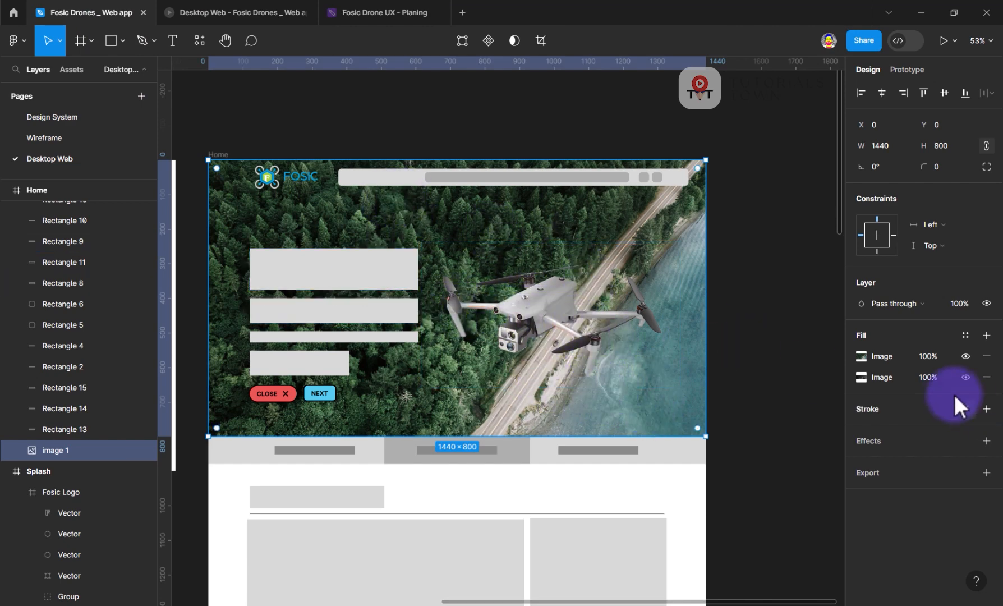
{"action": "left_click", "coordinate": [986, 376]}
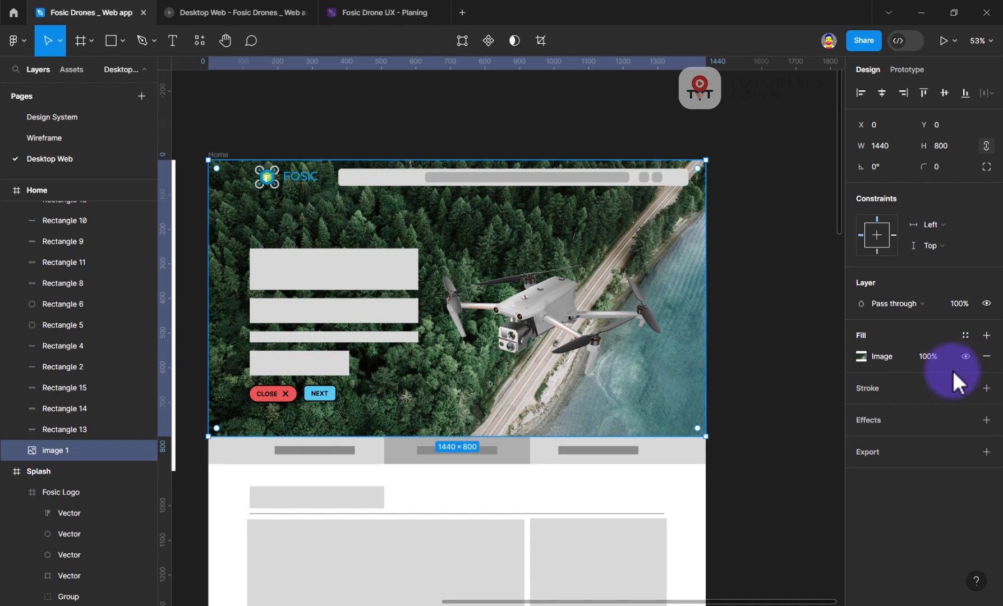
- Add a black linear gradient fill above the background photo's image fill and set its blend mode to Multiply
{"action": "left_click", "coordinate": [986, 336]}
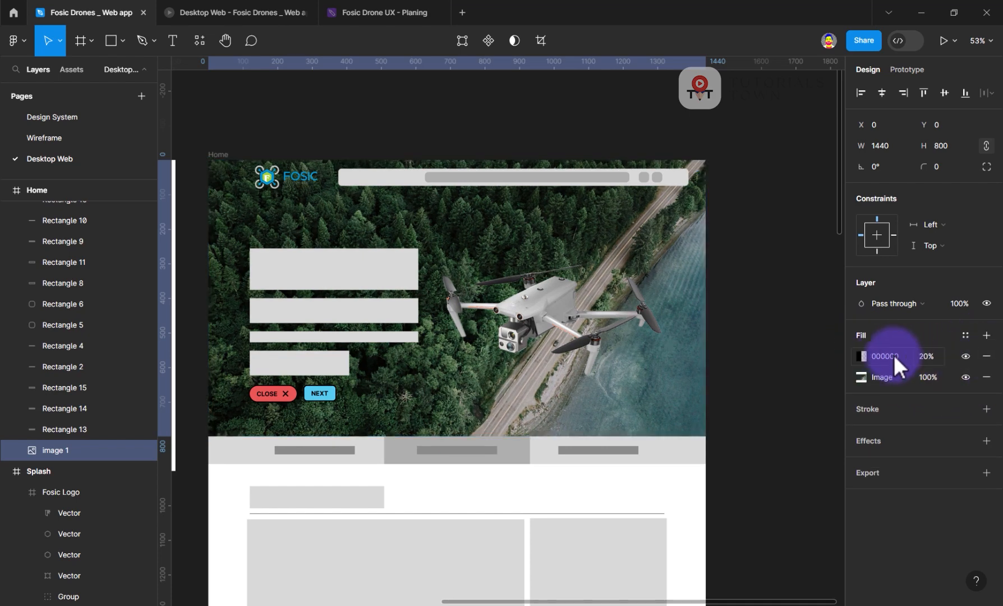
{"action": "left_click", "coordinate": [861, 355]}
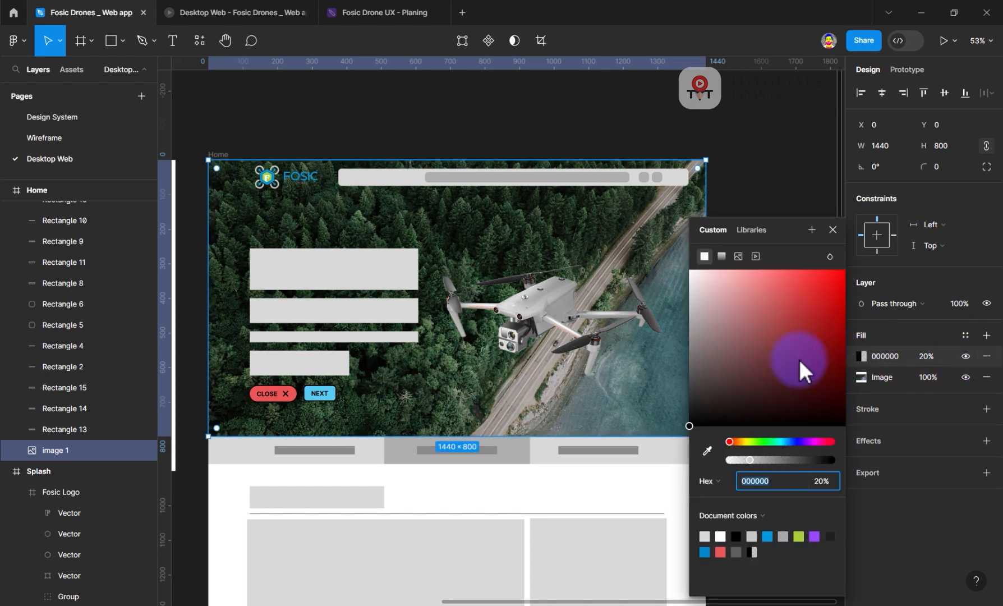
{"action": "left_click", "coordinate": [721, 256]}
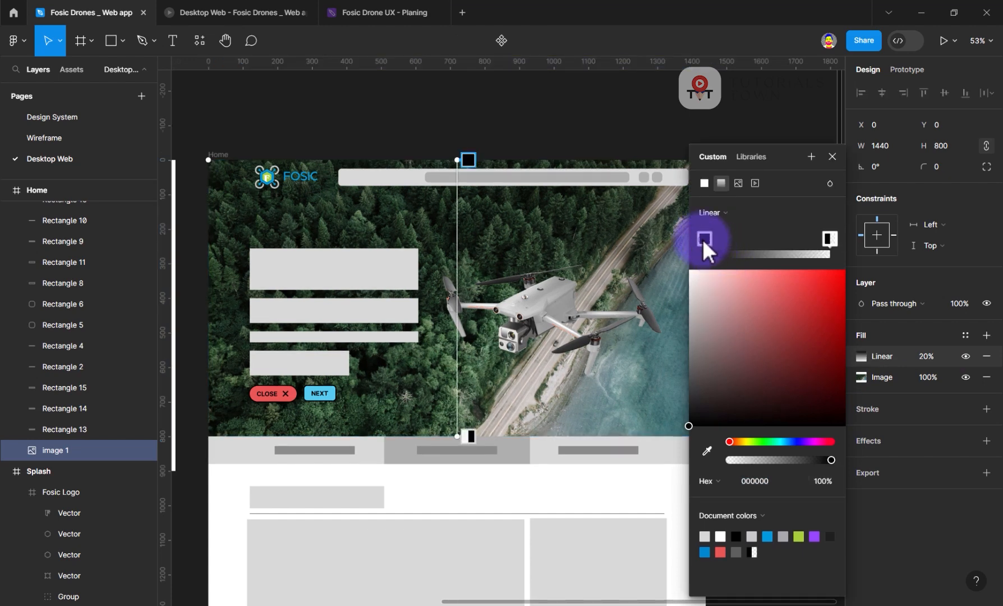
{"action": "left_click_drag", "start_coordinate": [704, 239], "coordinate": [750, 239]}
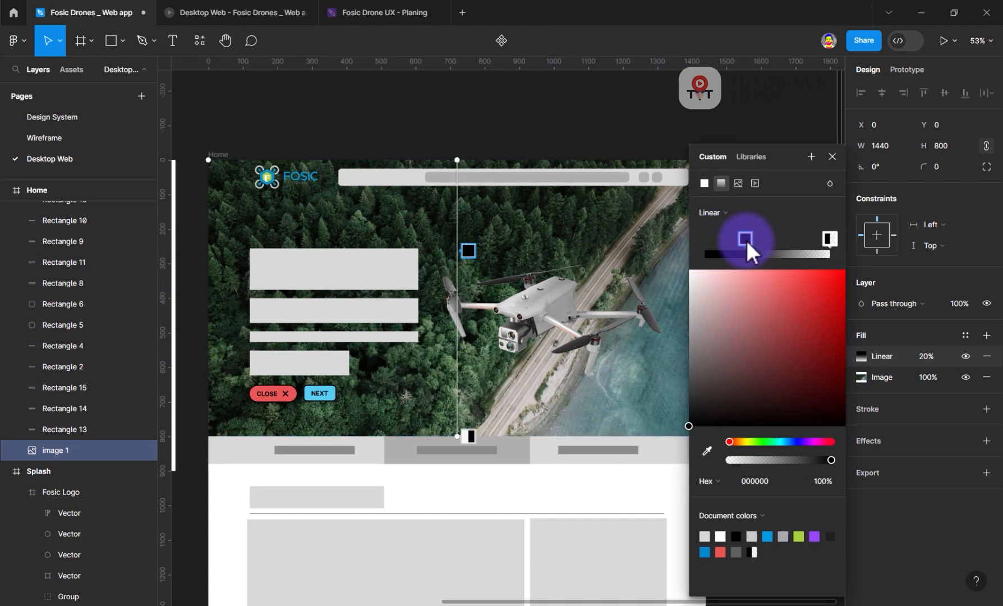
{"action": "left_click", "coordinate": [830, 182]}
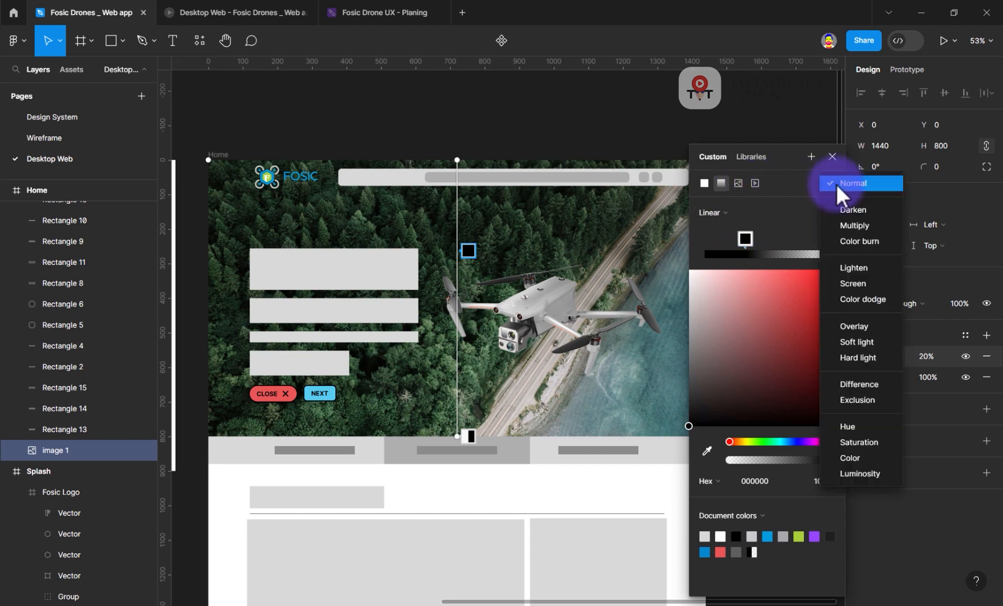
{"action": "left_click", "coordinate": [842, 225]}
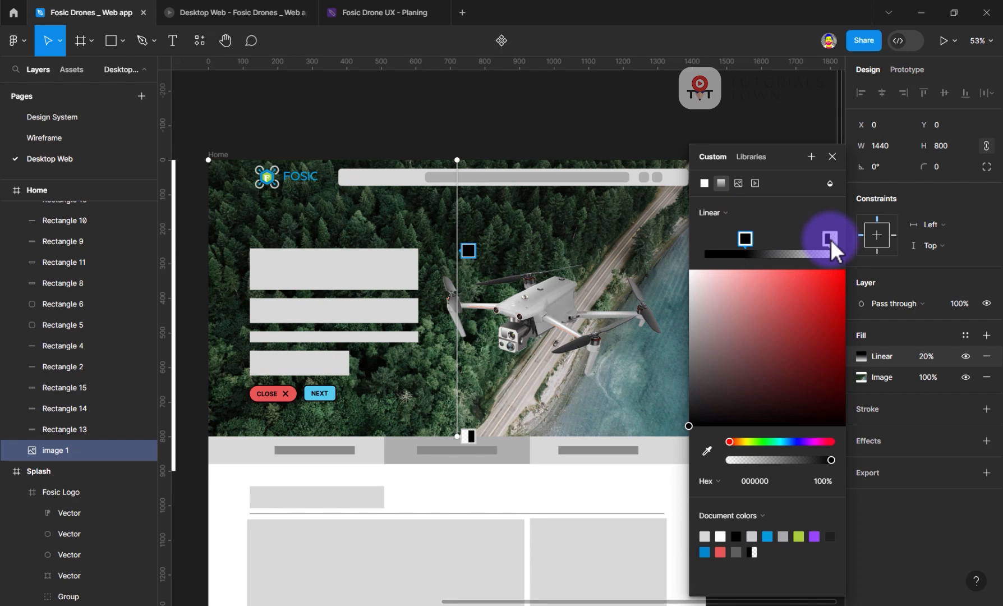
- Move the gradient's transparent stop to its start and the black stop toward its end
{"action": "left_click_drag", "start_coordinate": [831, 239], "coordinate": [701, 240]}
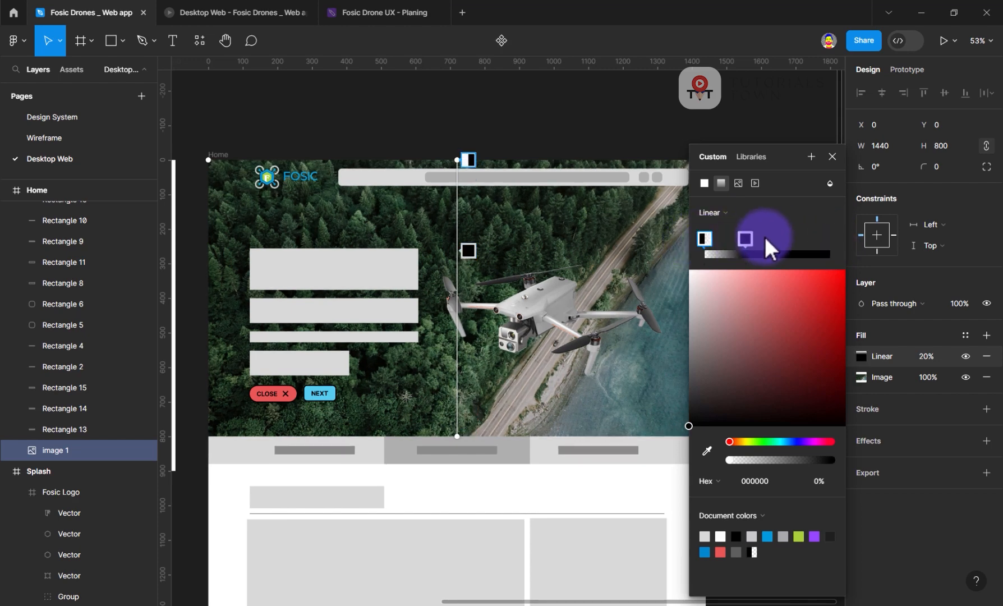
{"action": "left_click_drag", "start_coordinate": [763, 236], "coordinate": [806, 238]}
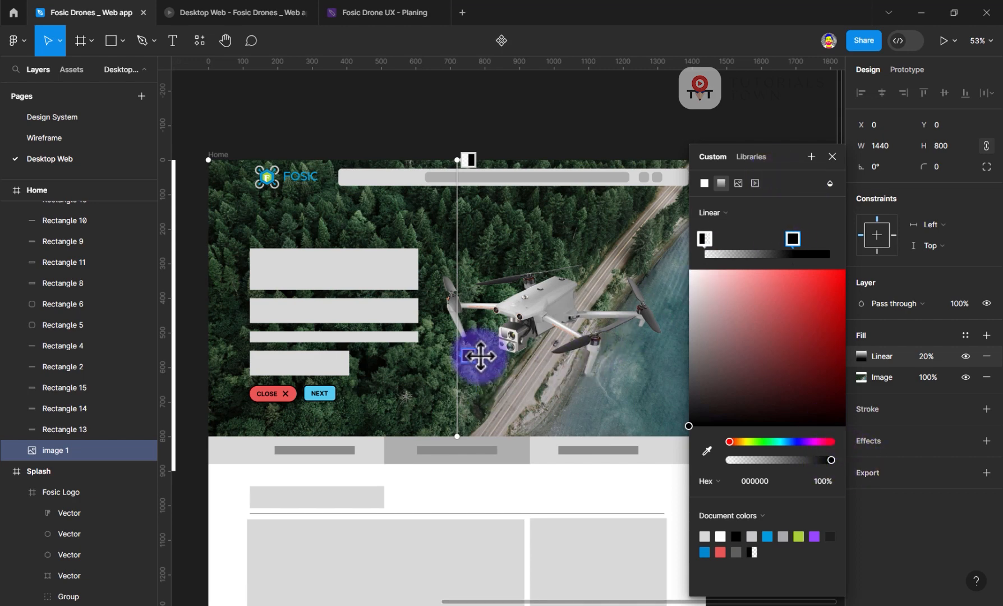
{"action": "left_click", "coordinate": [830, 185]}
{"action": "left_click", "coordinate": [829, 187]}
{"action": "key", "text": "Escape"}
- Angle the background's gradient diagonally toward the lower right, pull the black stop inward and add a middle stop
{"action": "left_click", "coordinate": [861, 356]}
{"action": "left_click_drag", "start_coordinate": [458, 436], "coordinate": [622, 435]}
{"action": "mouse_move", "coordinate": [209, 309]}
{"action": "left_mouse_down"}
{"action": "mouse_move", "coordinate": [407, 296]}
{"action": "mouse_move", "coordinate": [199, 316]}
{"action": "left_mouse_up"}
{"action": "left_click_drag", "start_coordinate": [622, 435], "coordinate": [640, 441]}
{"action": "left_click_drag", "start_coordinate": [805, 239], "coordinate": [767, 251]}
{"action": "mouse_move", "coordinate": [832, 460]}
{"action": "left_mouse_down"}
{"action": "mouse_move", "coordinate": [783, 460]}
{"action": "mouse_move", "coordinate": [831, 460]}
{"action": "left_mouse_up"}
{"action": "left_click", "coordinate": [739, 254]}
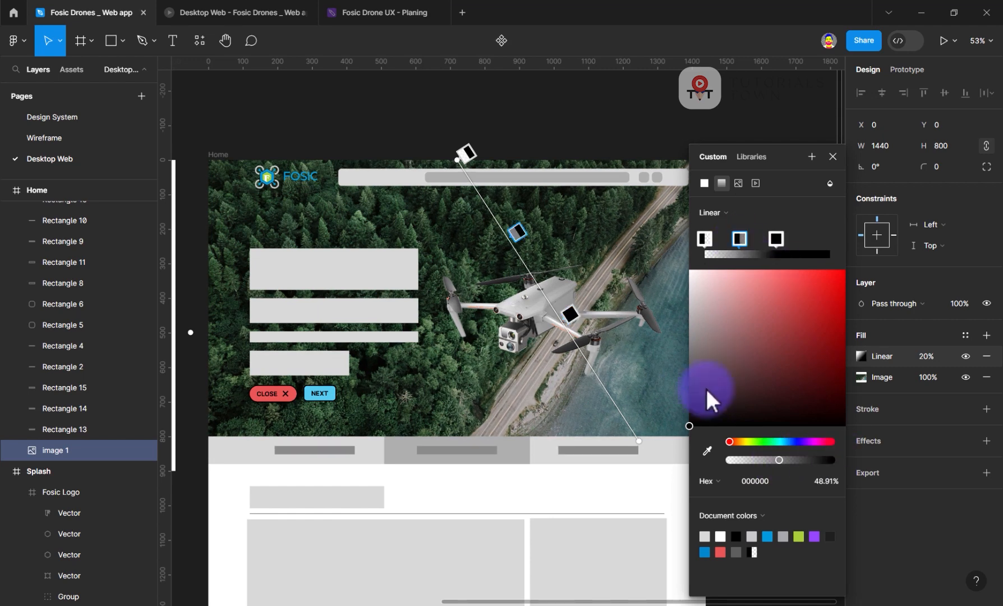
- Scale the hero's drone image down to 672 × 376
{"action": "left_click", "coordinate": [510, 252]}
{"action": "left_click_drag", "start_coordinate": [667, 248], "coordinate": [654, 257]}
- Set the opacity of the background photo's linear gradient fill to 60%
{"action": "left_click", "coordinate": [685, 280]}
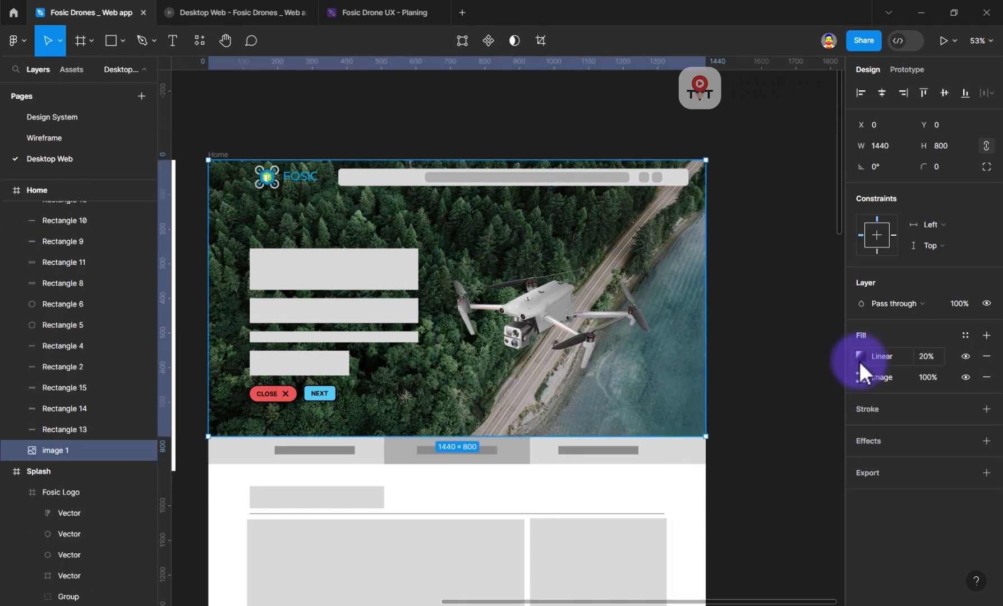
{"action": "left_click", "coordinate": [859, 355]}
{"action": "left_click", "coordinate": [921, 358]}
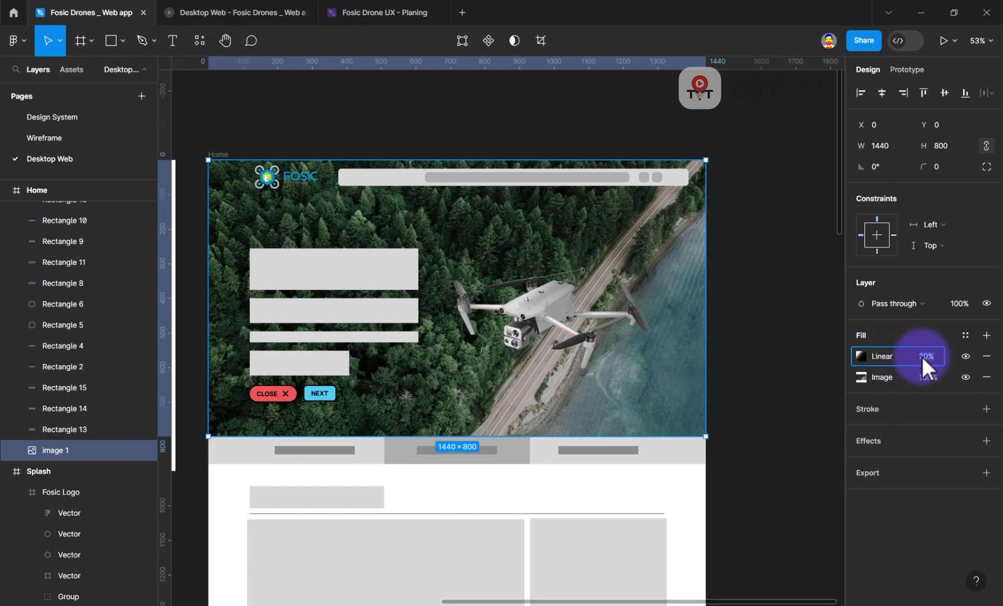
{"action": "type", "text": "60"}
{"action": "key", "text": "Return"}
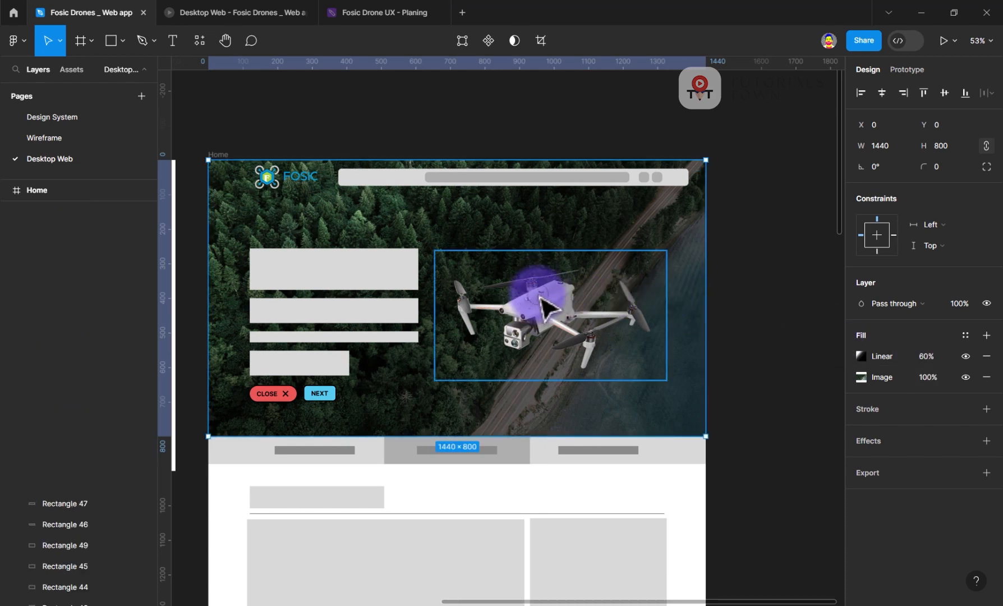
- Shift the drone image farther right in the hero and readjust the gradient on the background photo
{"action": "left_click", "coordinate": [536, 317]}
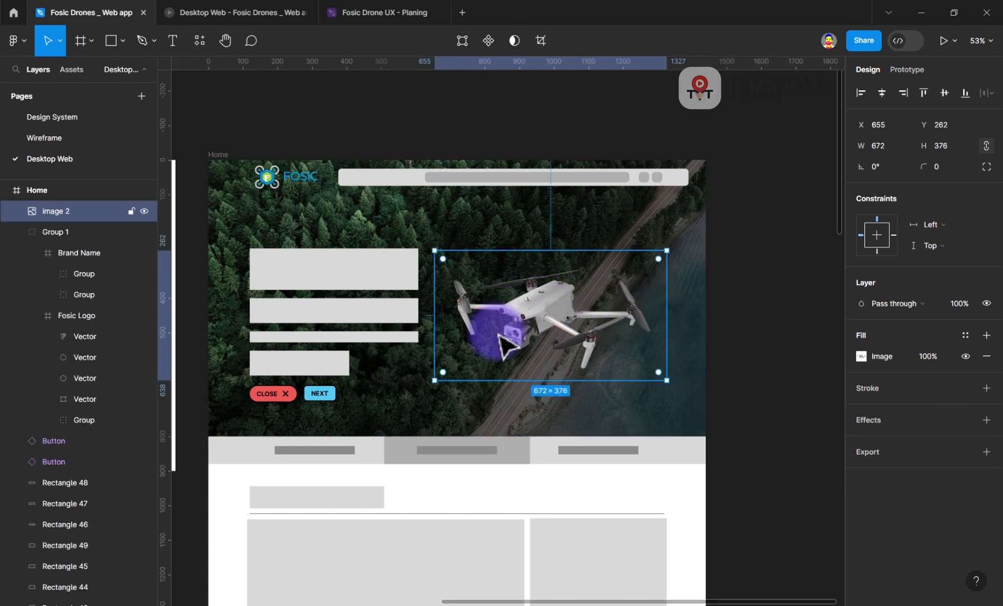
{"action": "left_click_drag", "start_coordinate": [569, 305], "coordinate": [591, 308]}
{"action": "left_click", "coordinate": [698, 331]}
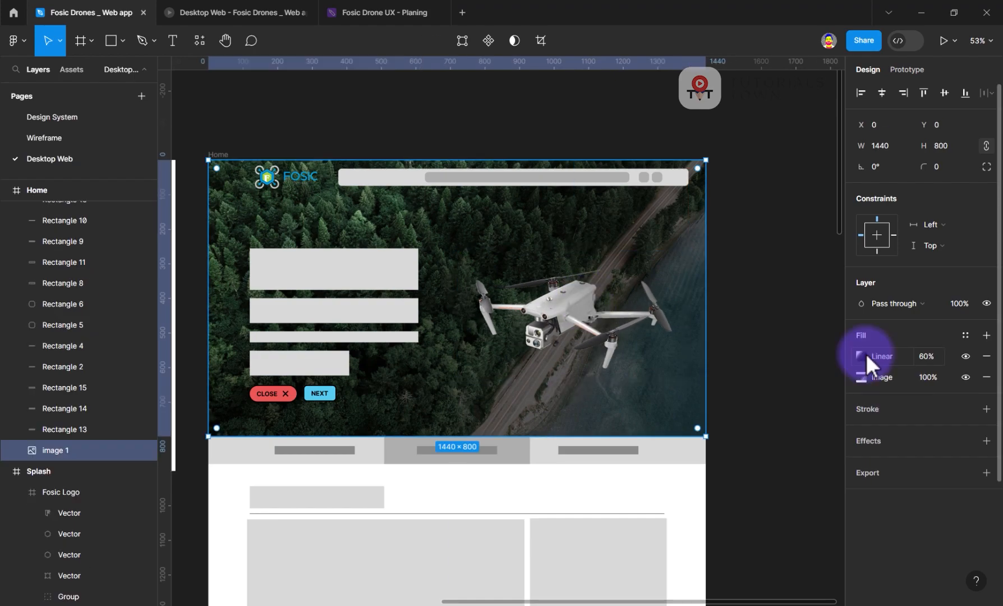
{"action": "left_click", "coordinate": [861, 357]}
{"action": "key", "text": "Escape"}
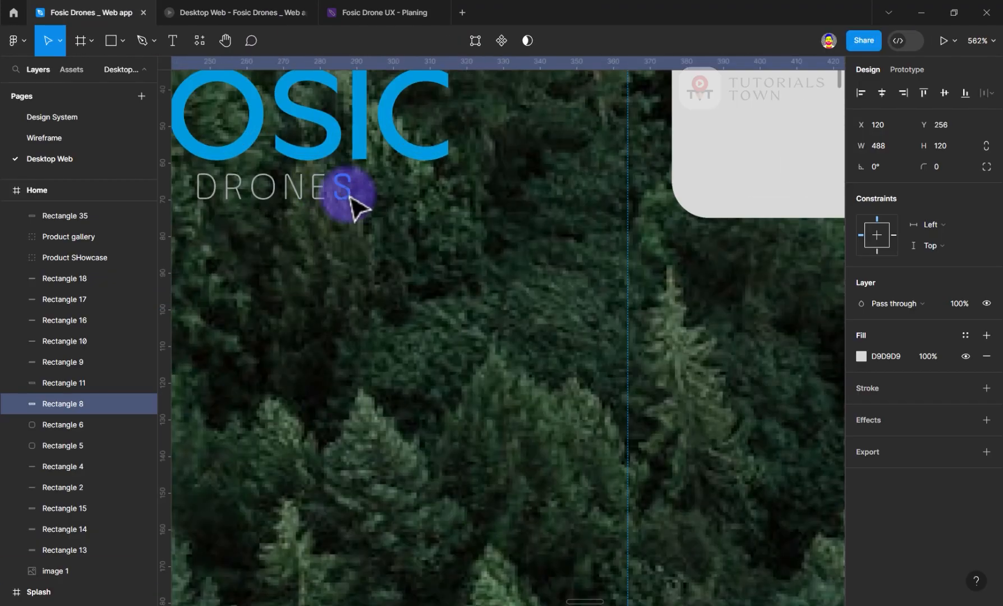
- Inspect the logo's DRONES lettering up close and check the hero banner in the prototype preview
{"action": "left_click", "coordinate": [348, 199]}
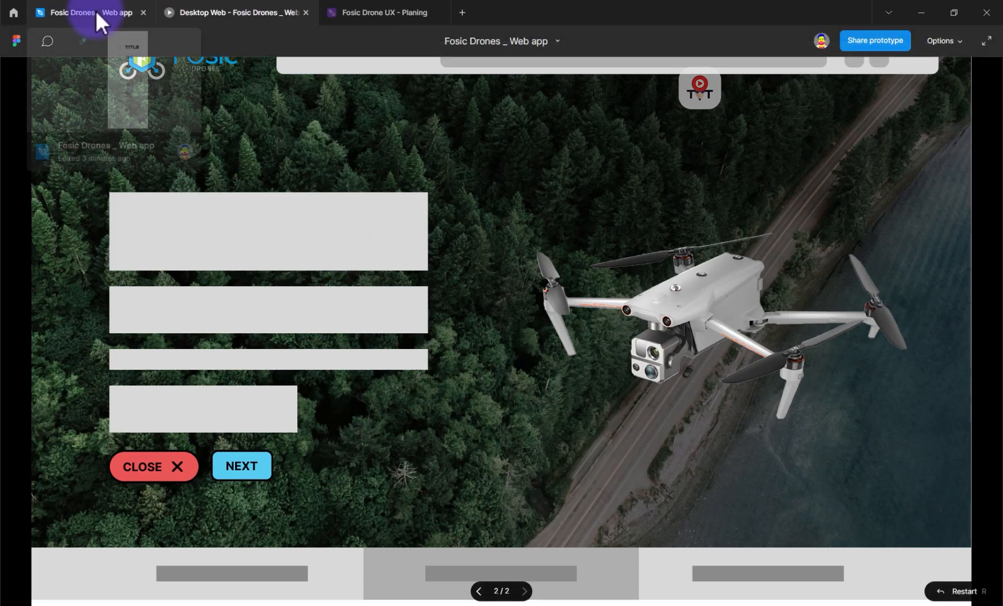
{"action": "left_click", "coordinate": [98, 12]}
{"action": "scroll", "coordinate": [497, 188], "scroll_direction": "down", "scroll_amount": 3}
{"action": "scroll", "coordinate": [496, 188], "scroll_direction": "down", "scroll_amount": 6}
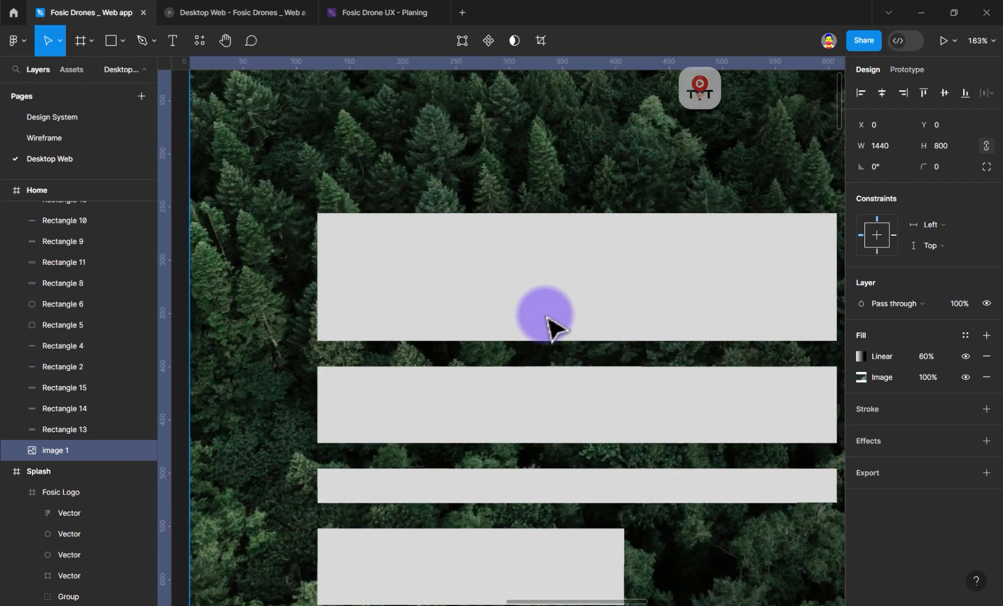
{"action": "scroll", "coordinate": [592, 334], "scroll_direction": "down", "scroll_amount": 10}
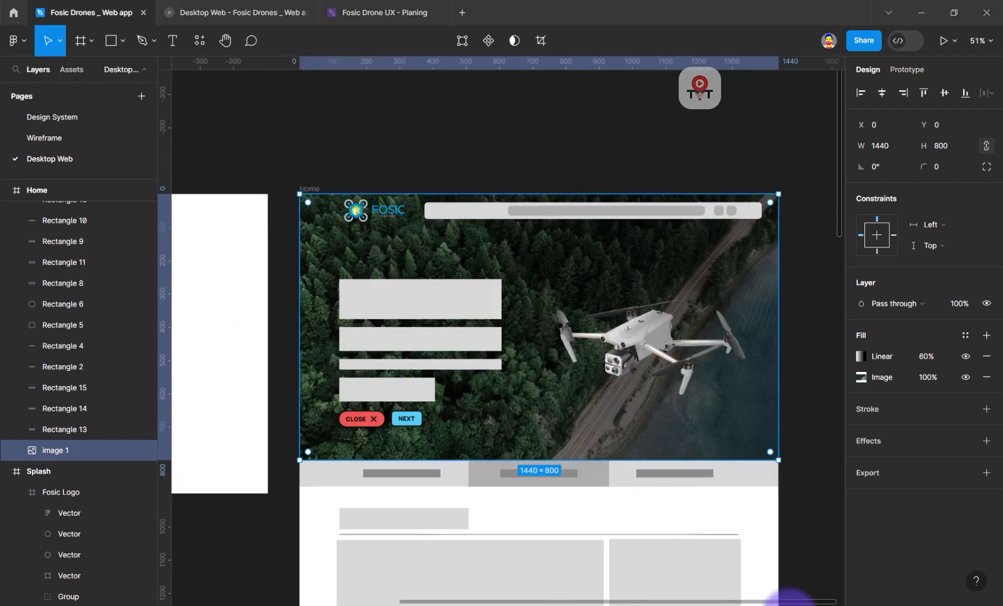
- Switch to the browser, close the opened drone image page and return to Figma
{"action": "left_click", "coordinate": [790, 605]}
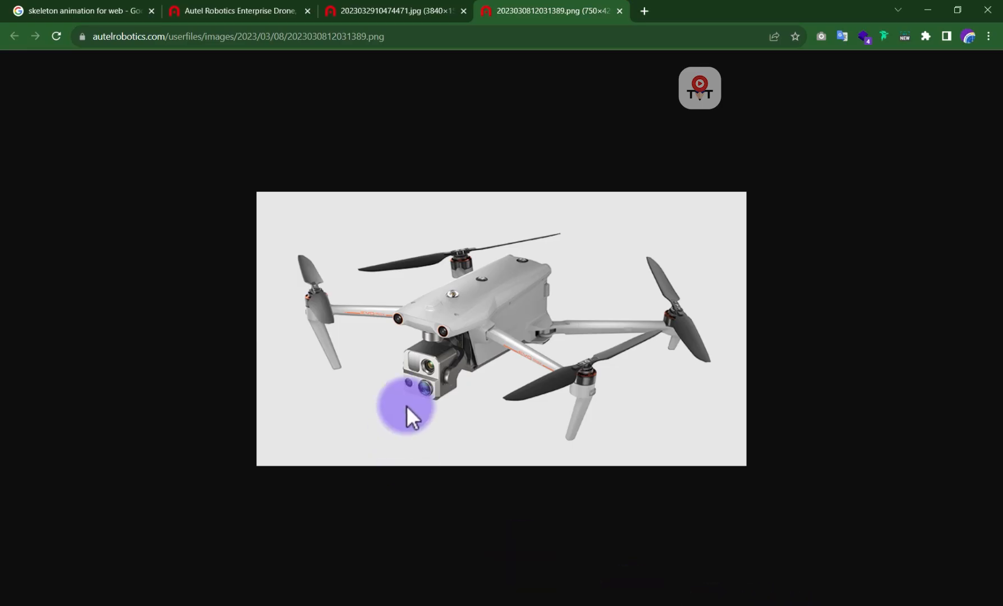
{"action": "left_click", "coordinate": [620, 11]}
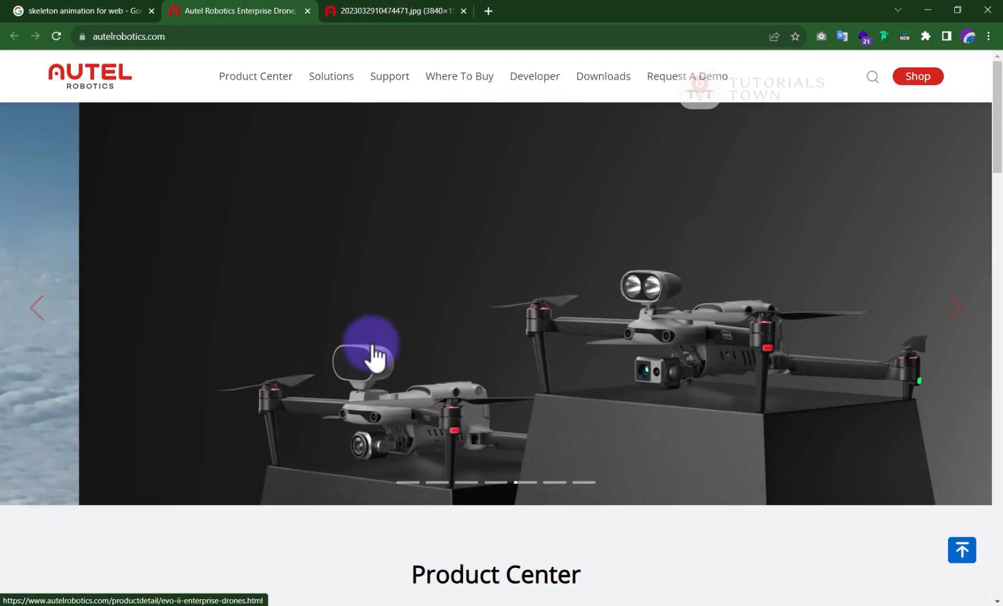
{"action": "key", "text": "alt+Tab"}
- Add the text "Dragon Fish Series" above the hero's grey placeholders and apply the Title text style
{"action": "left_click", "coordinate": [172, 41]}
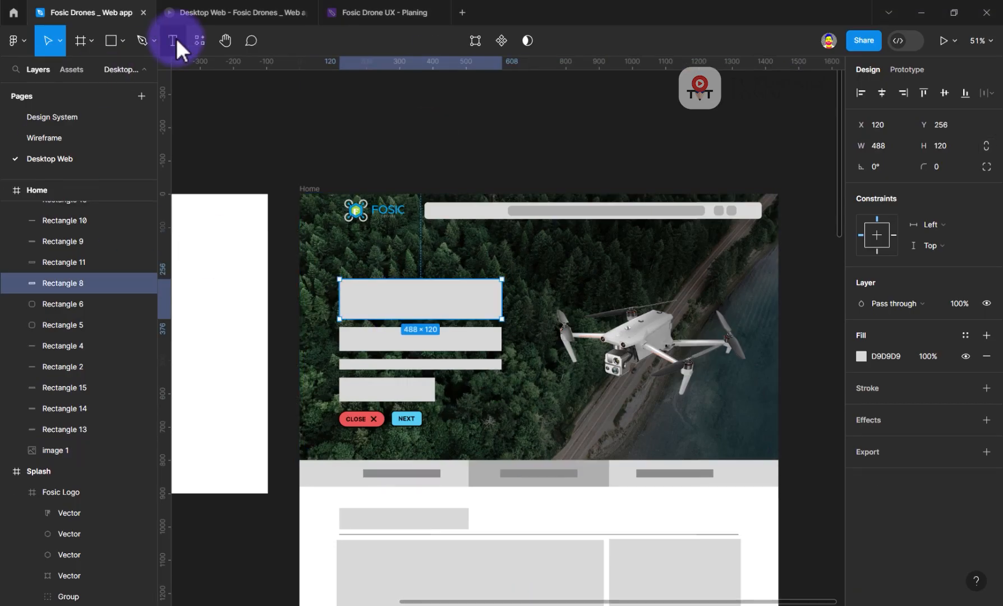
{"action": "left_click", "coordinate": [337, 249]}
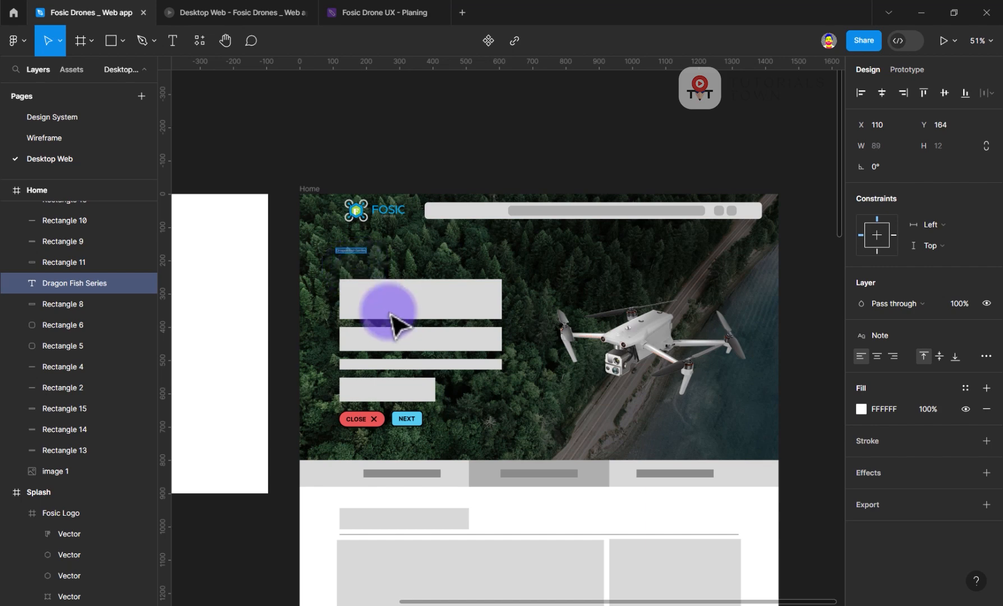
{"action": "left_click", "coordinate": [916, 336]}
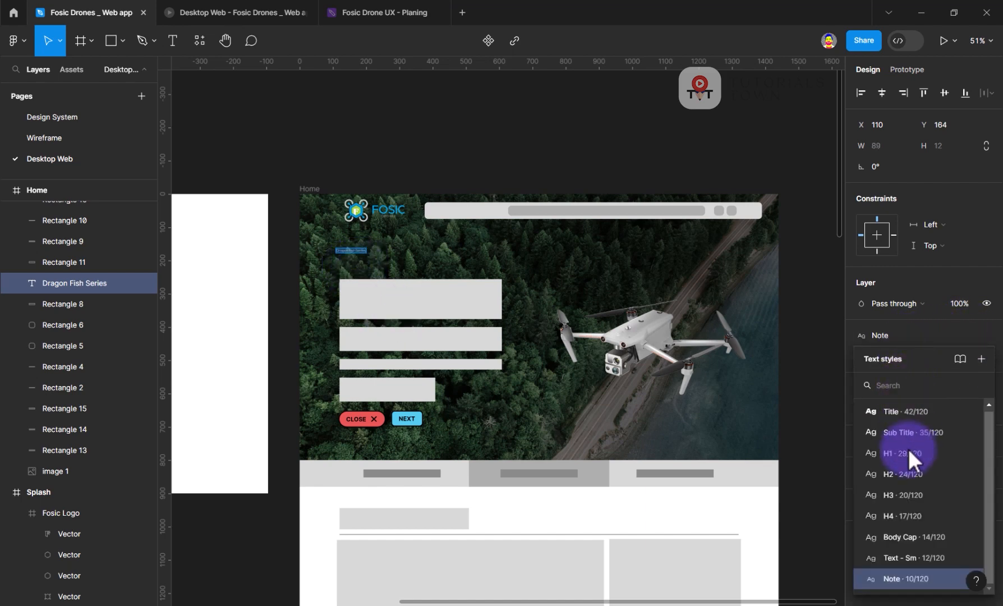
{"action": "left_click", "coordinate": [895, 413]}
- Break the heading into two lines, with "Series" on the second line
{"action": "double_click", "coordinate": [413, 255]}
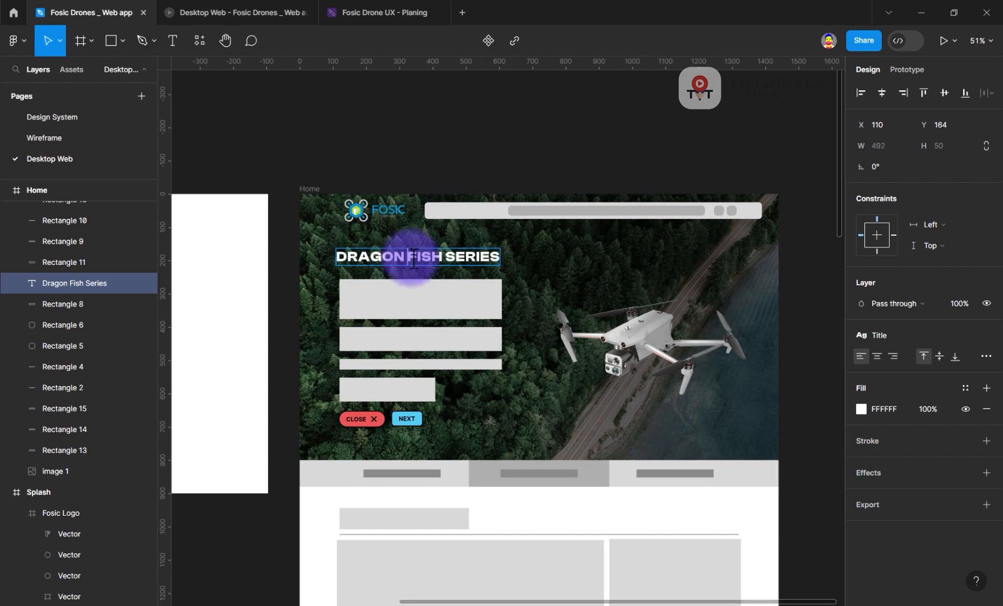
{"action": "left_click", "coordinate": [445, 258]}
{"action": "key", "text": "Return"}
{"action": "key", "text": "Escape"}
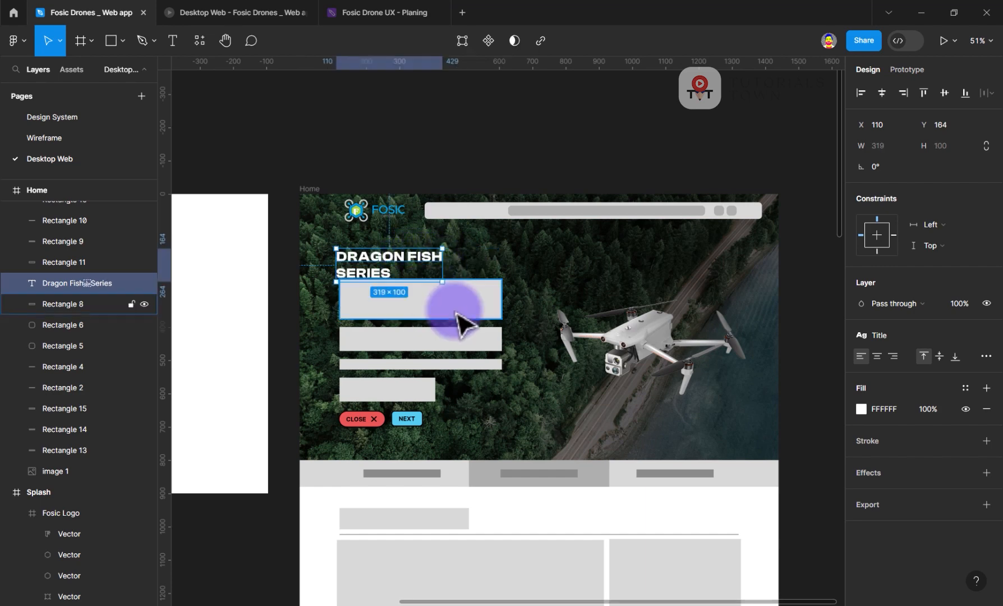
- Replace the uppermost grey placeholder with the heading at X 118, Y 276 and check it in the prototype preview
{"action": "left_click_drag", "start_coordinate": [412, 257], "coordinate": [414, 285]}
{"action": "left_click", "coordinate": [494, 309]}
{"action": "key", "text": "Delete"}
{"action": "left_click", "coordinate": [365, 299]}
{"action": "left_click_drag", "start_coordinate": [348, 316], "coordinate": [392, 329]}
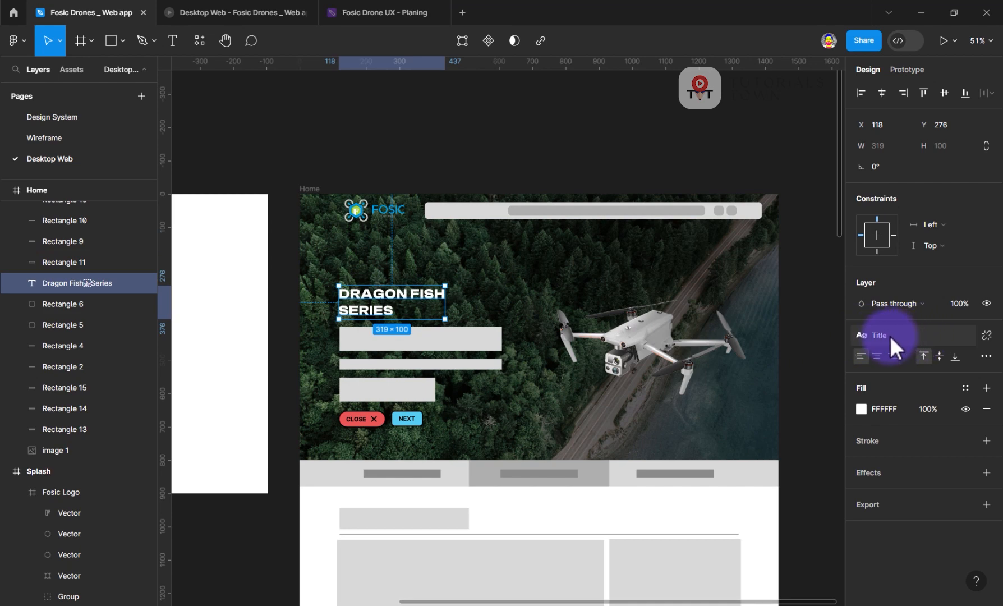
{"action": "left_click", "coordinate": [271, 14]}
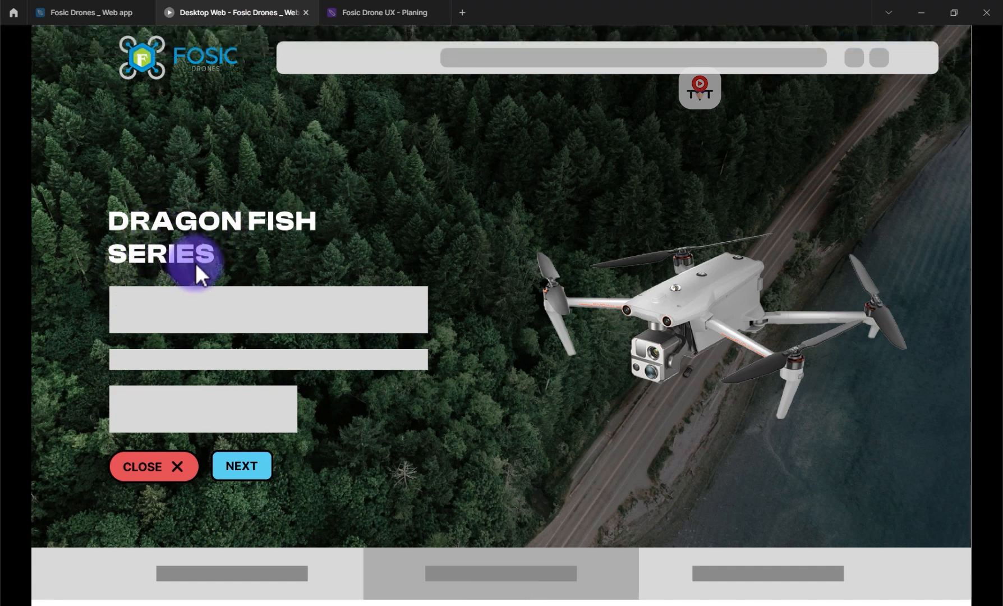
- Return to the design file, detach the heading from its Title text style and set its font size to 52
{"action": "left_click", "coordinate": [101, 20]}
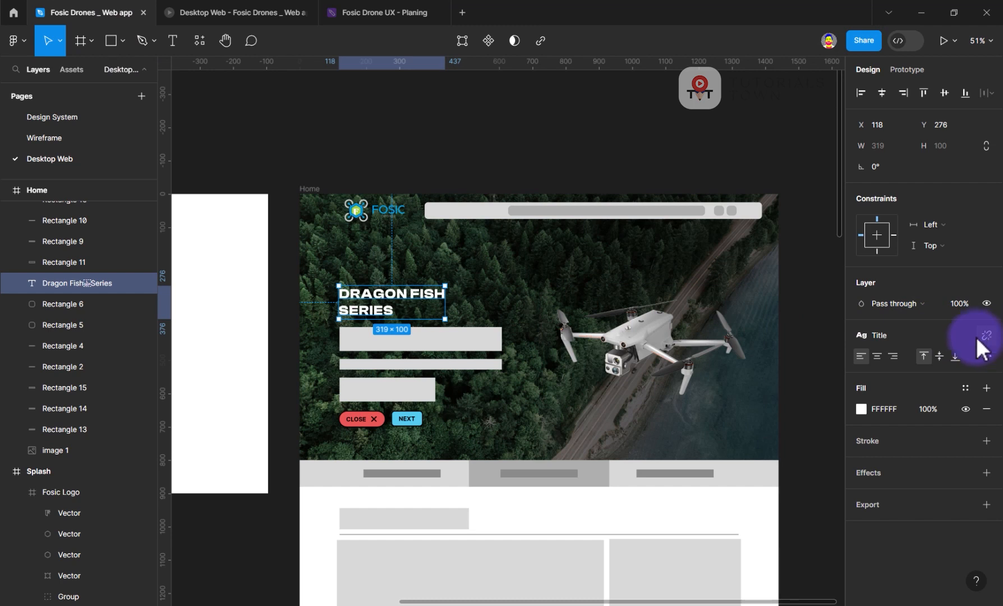
{"action": "left_click", "coordinate": [982, 334]}
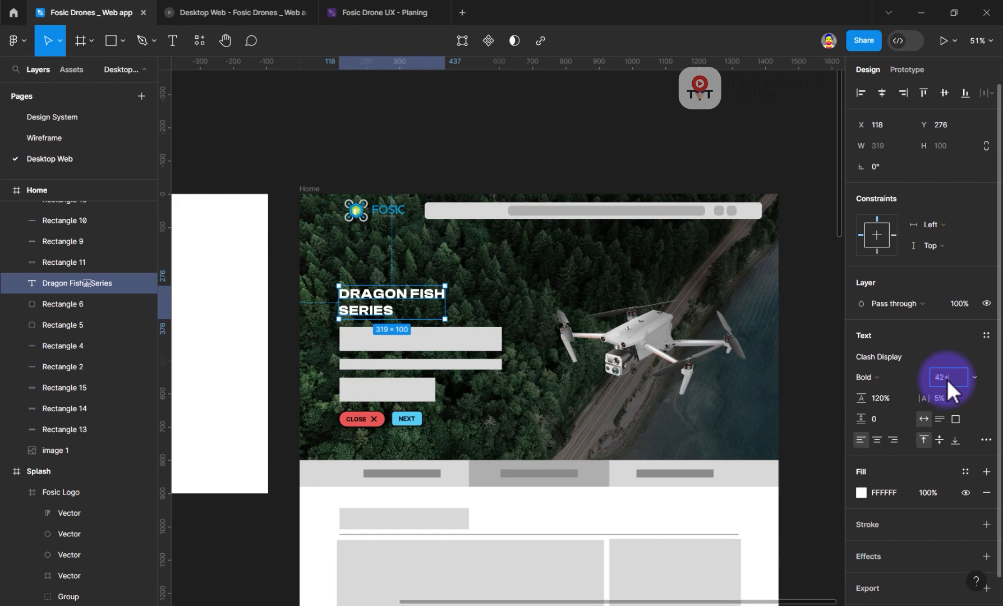
{"action": "type", "text": "52"}
{"action": "key", "text": "Return"}
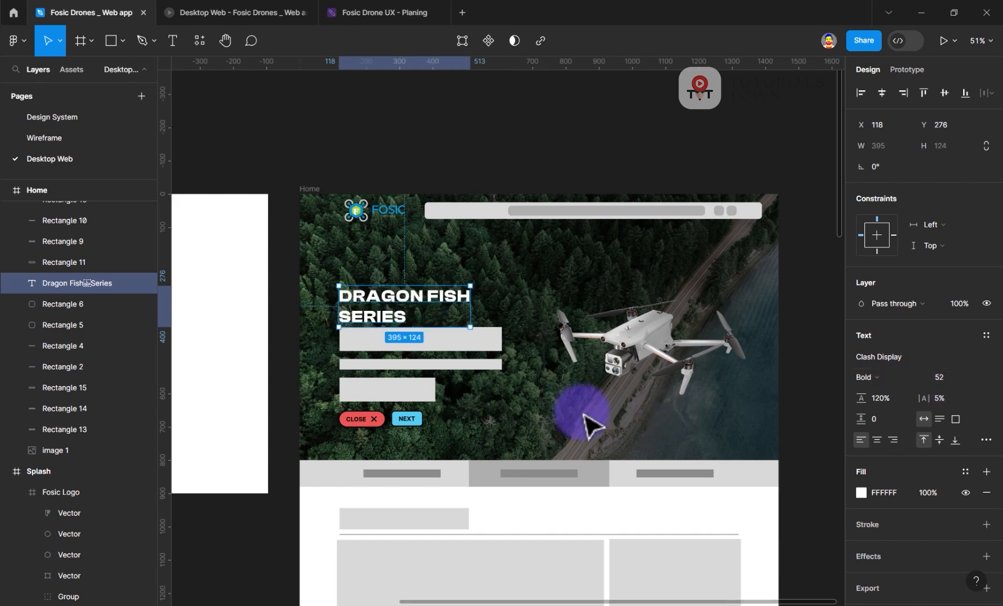
- Tighten the heading's line height to 82.5%, set its font size to 70 and check it in the prototype preview
{"action": "left_click_drag", "start_coordinate": [864, 397], "coordinate": [816, 398]}
{"action": "left_click", "coordinate": [954, 377]}
{"action": "type", "text": "70"}
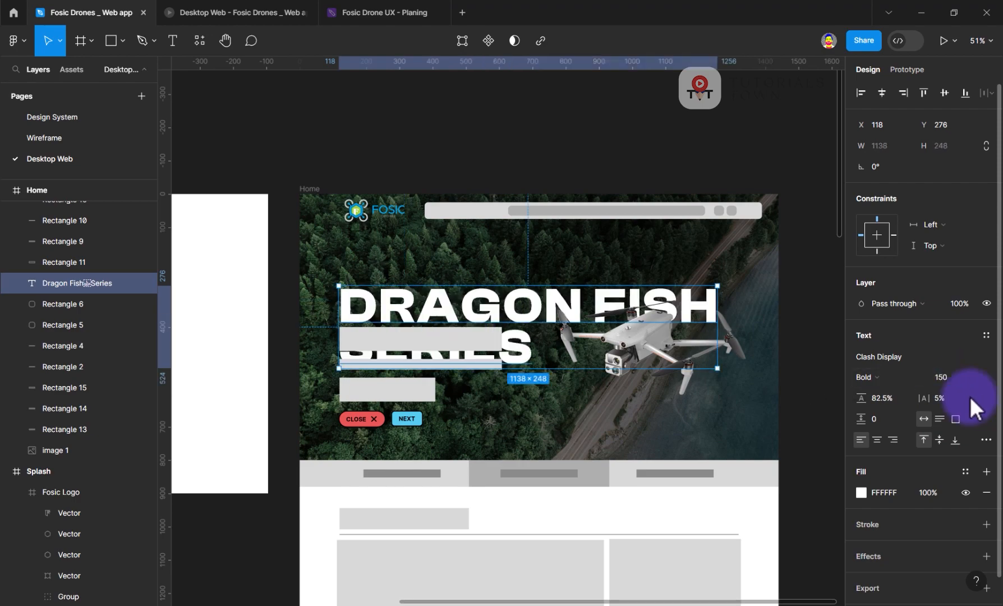
{"action": "key", "text": "Return"}
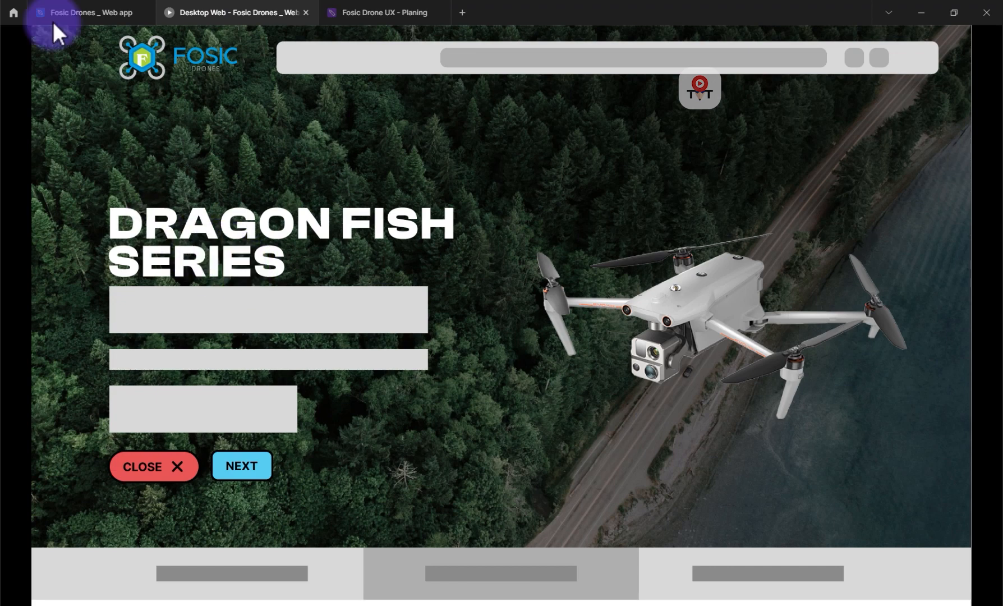
{"action": "left_click", "coordinate": [70, 11]}
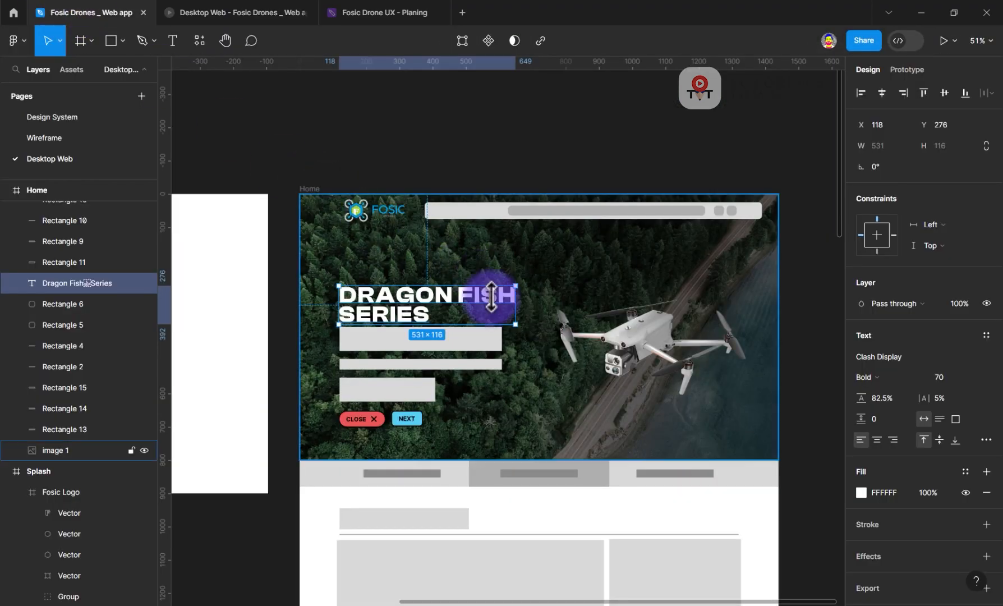
- Set the word "Series" in the heading to Medium weight and colour it green
{"action": "double_click", "coordinate": [418, 316]}
{"action": "left_click", "coordinate": [889, 377]}
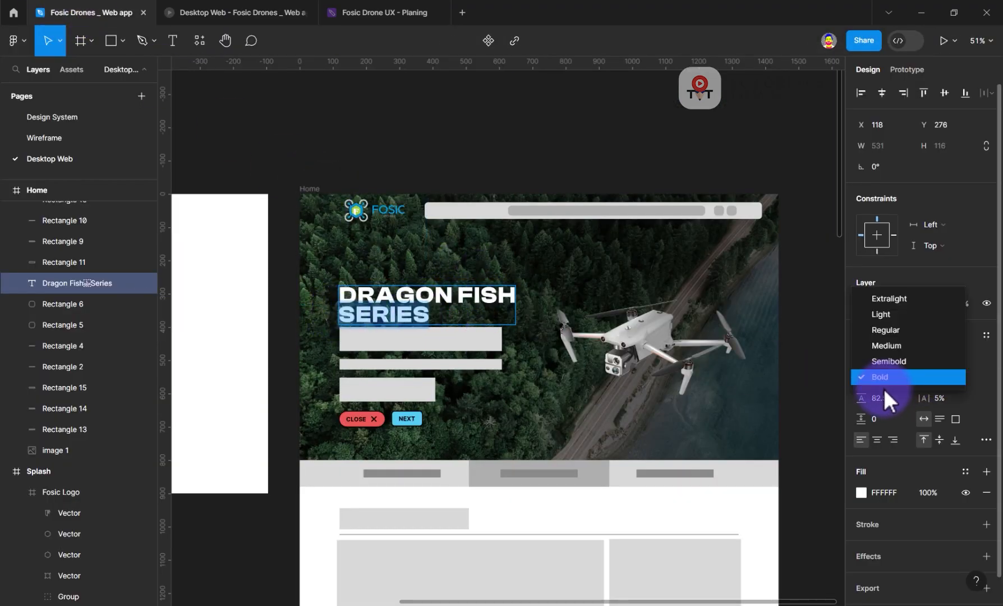
{"action": "left_click", "coordinate": [886, 345]}
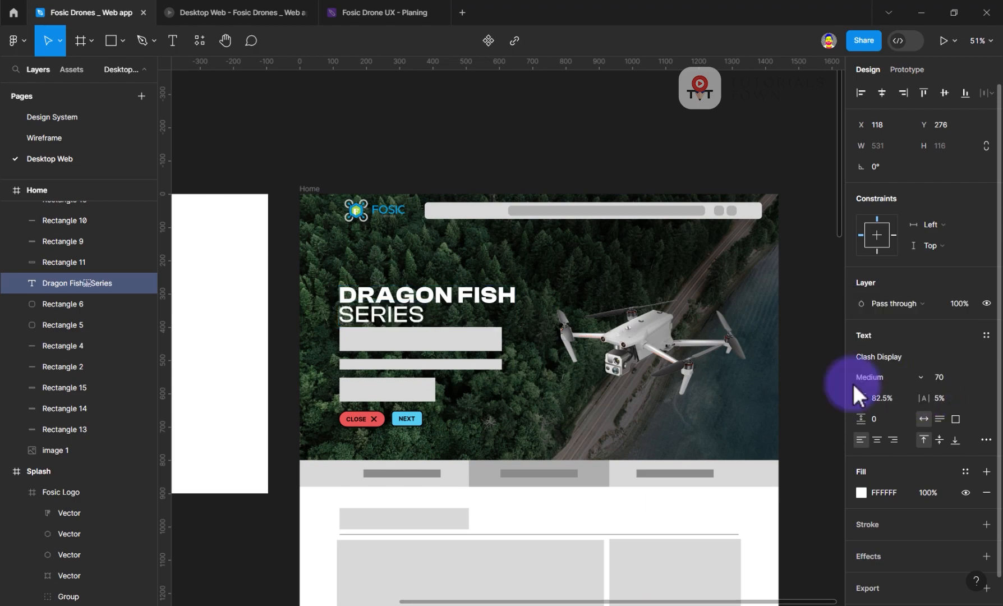
{"action": "left_click", "coordinate": [522, 298]}
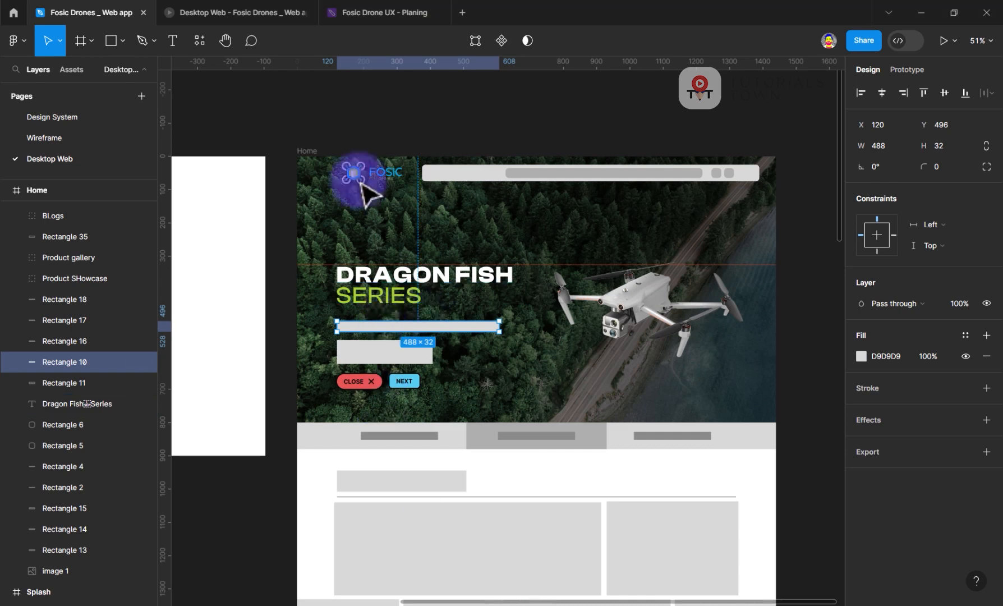
- Duplicate the heading above the original and change the copy's text to "Command the Future"
{"action": "left_click", "coordinate": [403, 269]}
{"action": "left_click_drag", "start_coordinate": [403, 269], "coordinate": [394, 248]}
{"action": "type", "text": "Command the Future"}
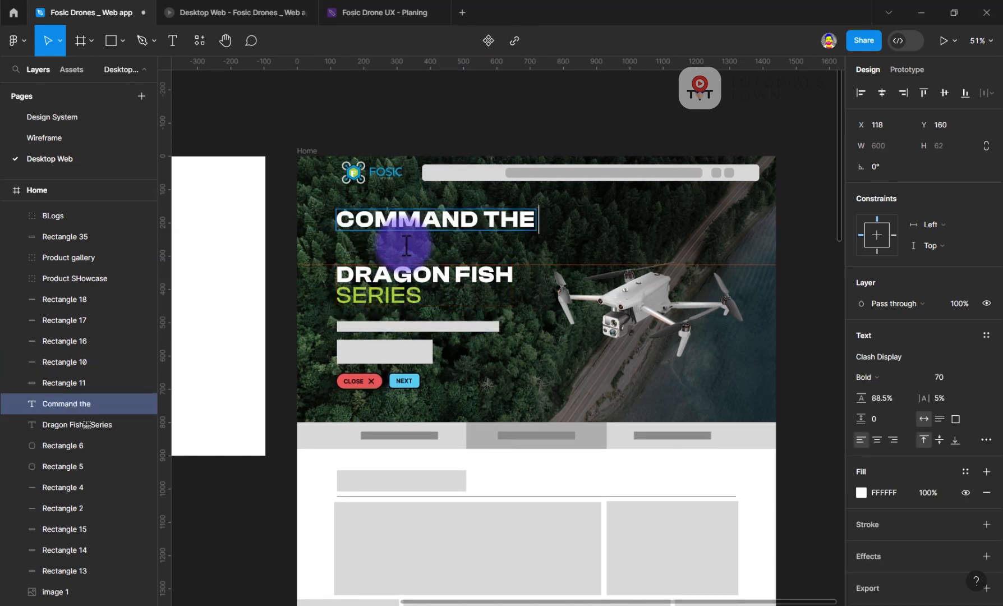
{"action": "left_click", "coordinate": [351, 112]}
- Apply the Sub Title text style to "Command the Future" and put it in place of the thin placeholder at X 118, Y 464
{"action": "left_click", "coordinate": [986, 335]}
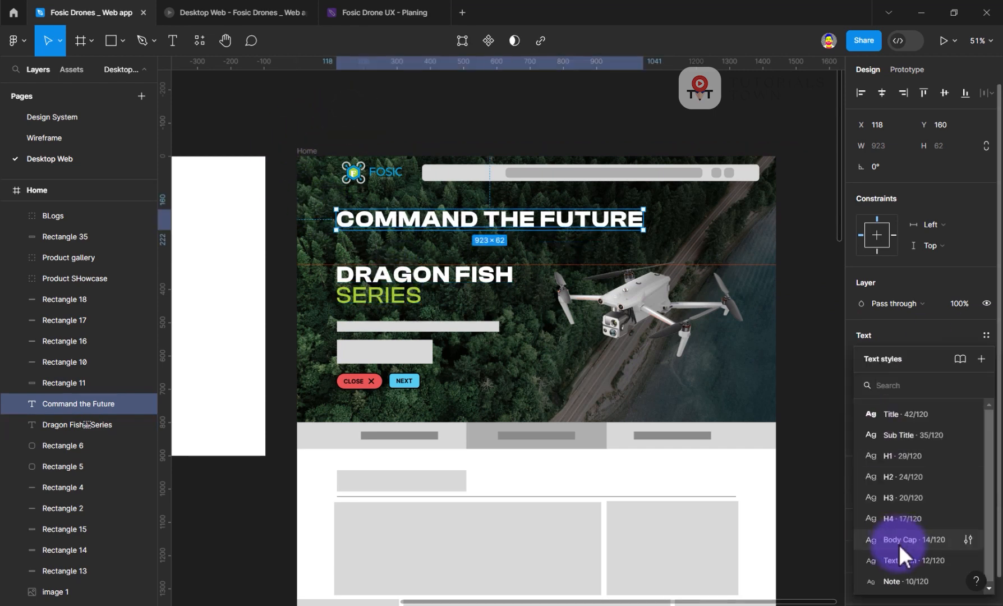
{"action": "left_click", "coordinate": [917, 439]}
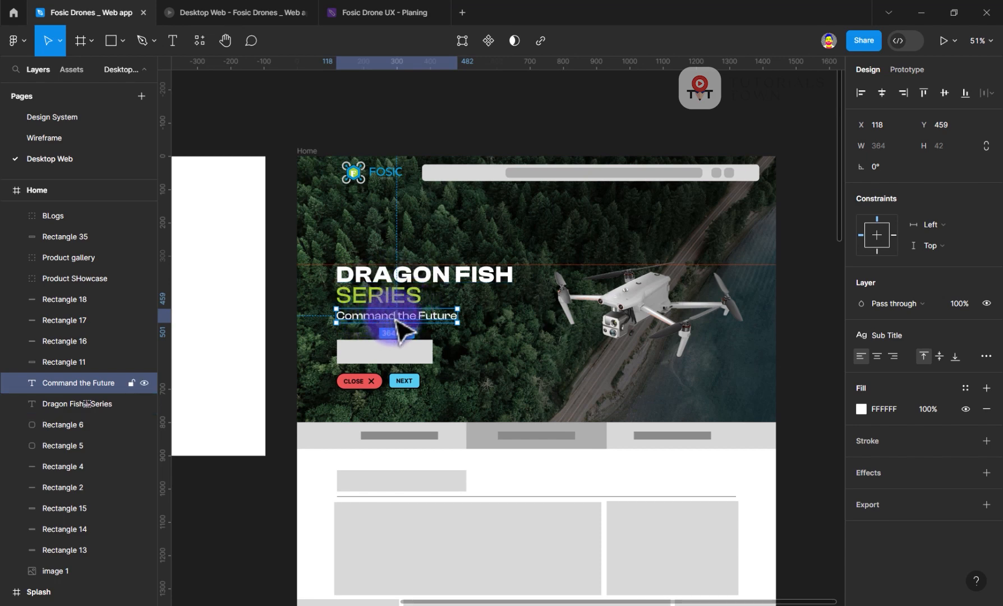
{"action": "left_click_drag", "start_coordinate": [372, 322], "coordinate": [375, 360]}
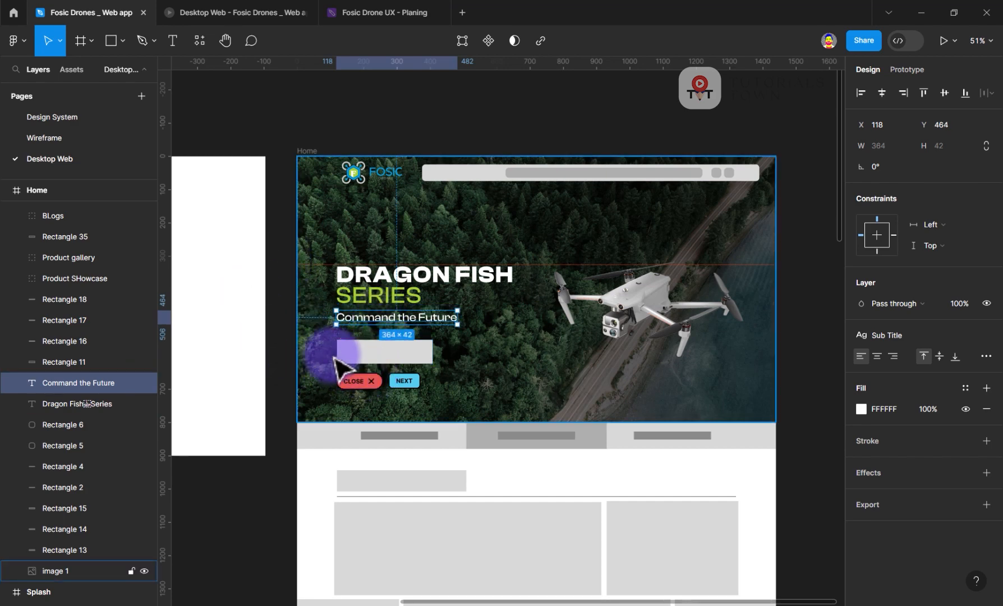
- Delete the Close and Next buttons and move the remaining hero placeholder up to Y 528
{"action": "left_click", "coordinate": [370, 359]}
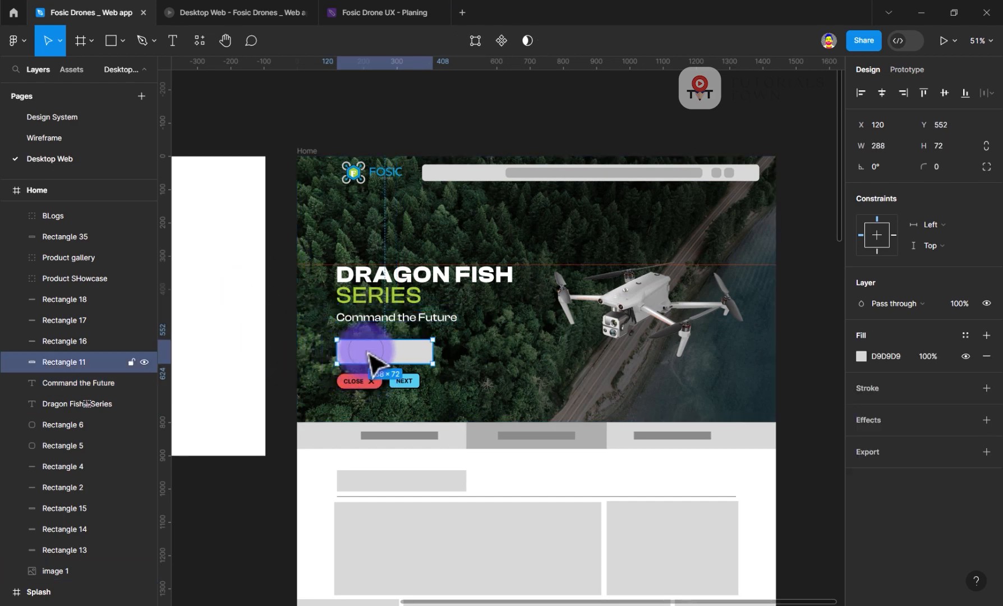
{"action": "left_click", "coordinate": [377, 381]}
{"action": "key", "text": "Delete"}
{"action": "left_click", "coordinate": [403, 385]}
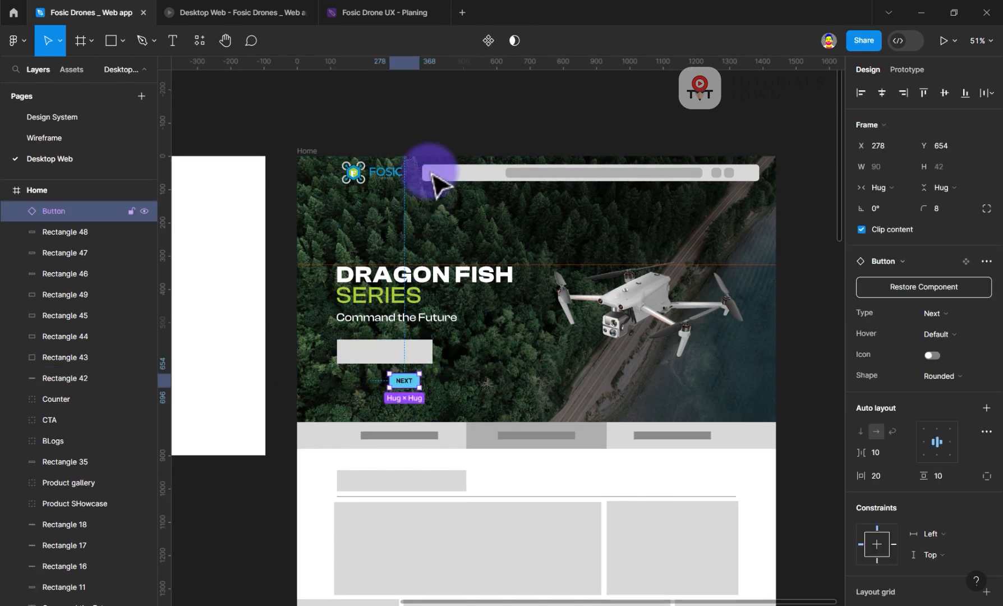
{"action": "key", "text": "Delete"}
{"action": "left_click_drag", "start_coordinate": [377, 357], "coordinate": [380, 350]}
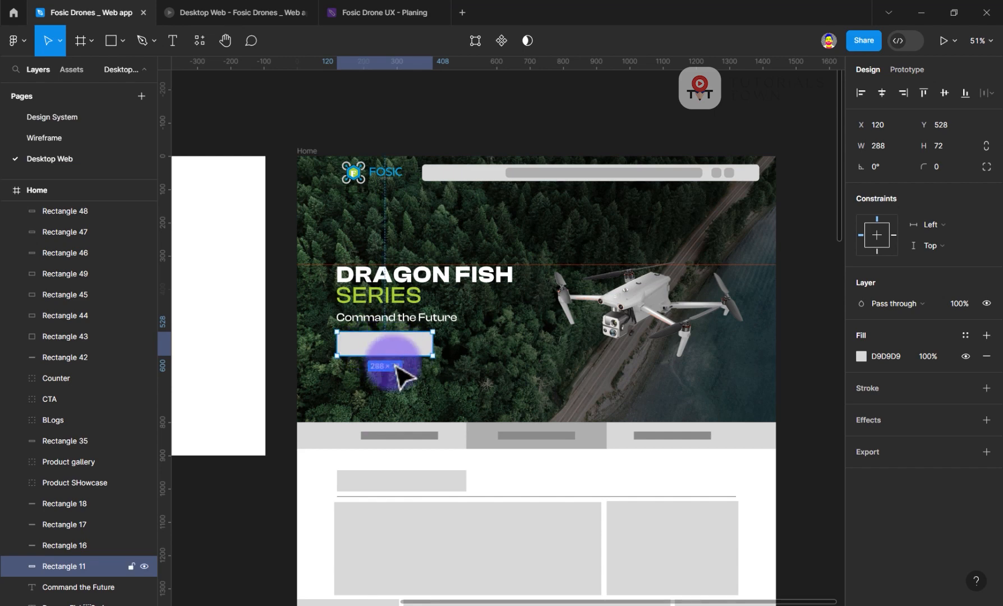
{"action": "left_click", "coordinate": [443, 385]}
- Look up the link wording in the Autel Robotics banner in the browser, then check the hero in Figma's prototype preview
{"action": "left_click", "coordinate": [272, 9]}
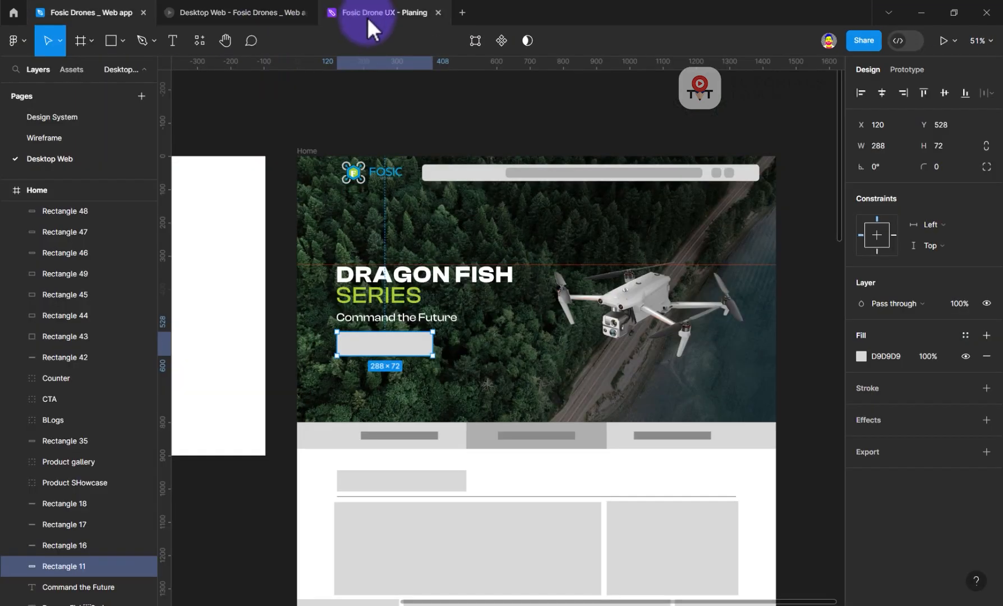
{"action": "left_click", "coordinate": [366, 15]}
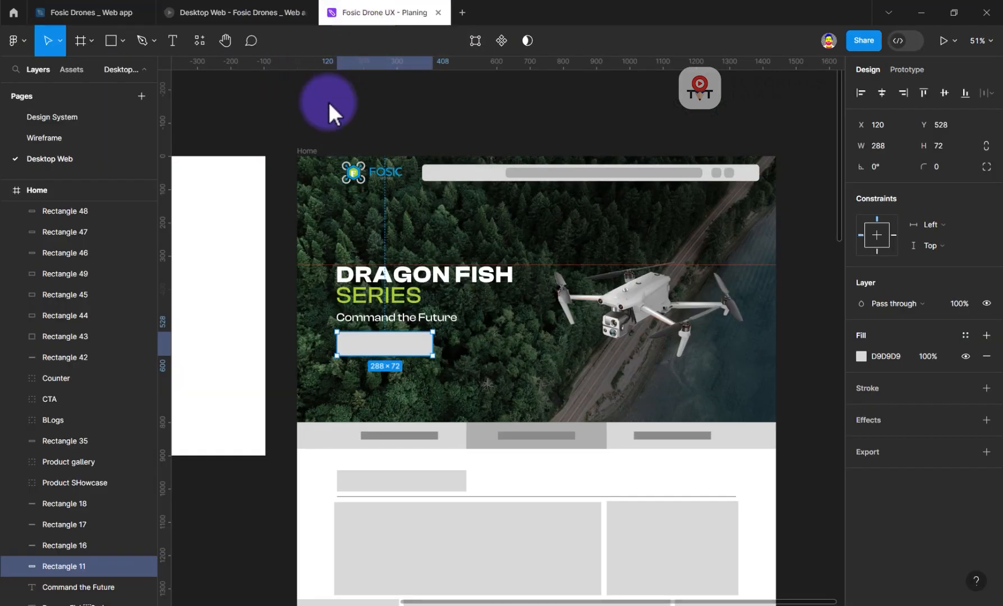
{"action": "left_click", "coordinate": [238, 11]}
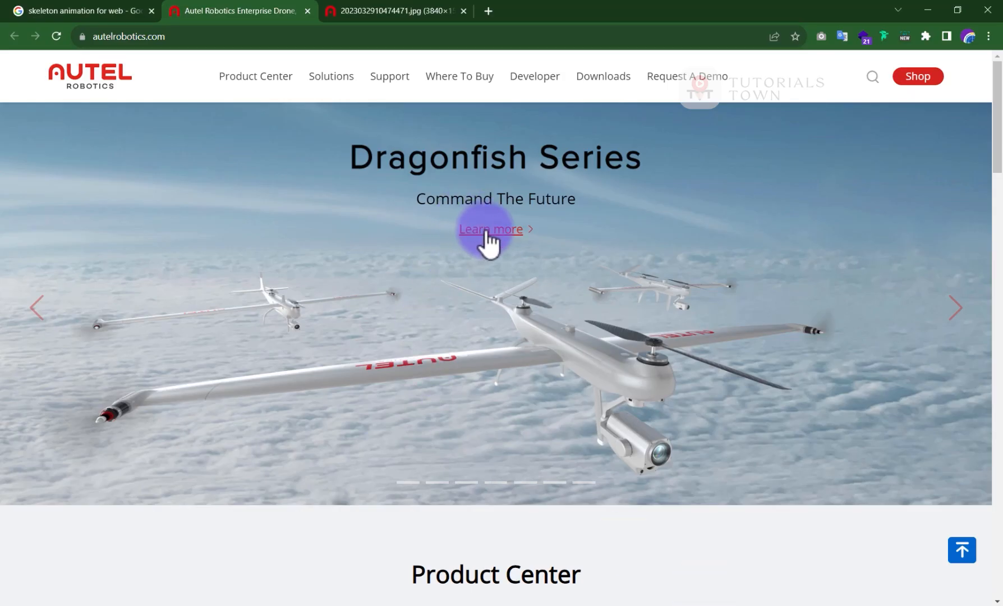
{"action": "left_click", "coordinate": [84, 10]}
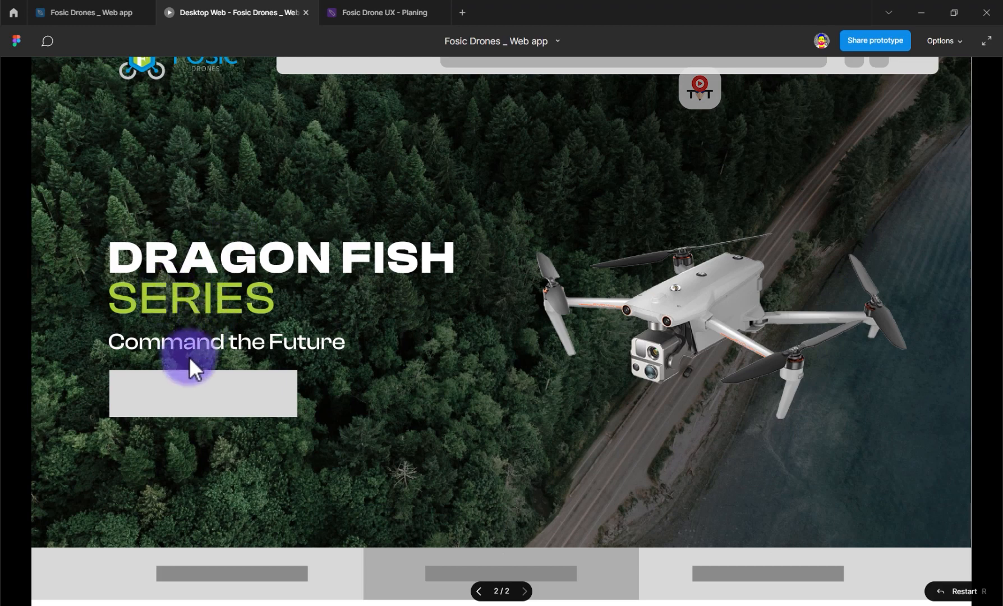
{"action": "key", "text": "ctrl+shift+Tab"}
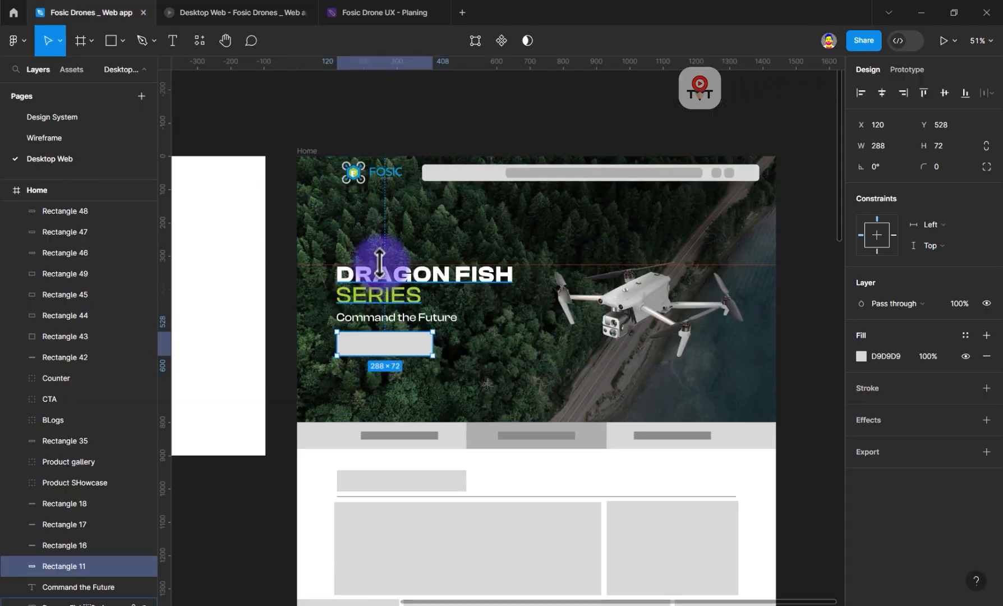
- Duplicate the heading above the original again and change the copy's text to "Learn More"
{"action": "left_click_drag", "start_coordinate": [401, 296], "coordinate": [401, 237], "text": "alt"}
{"action": "double_click", "coordinate": [402, 237]}
{"action": "type", "text": "Lear"}
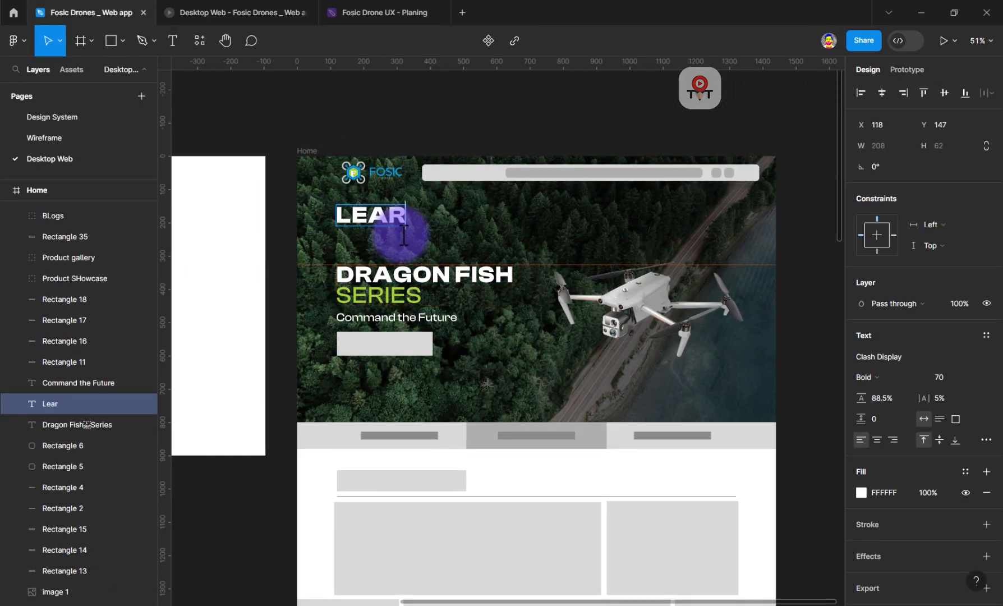
{"action": "type", "text": "n More"}
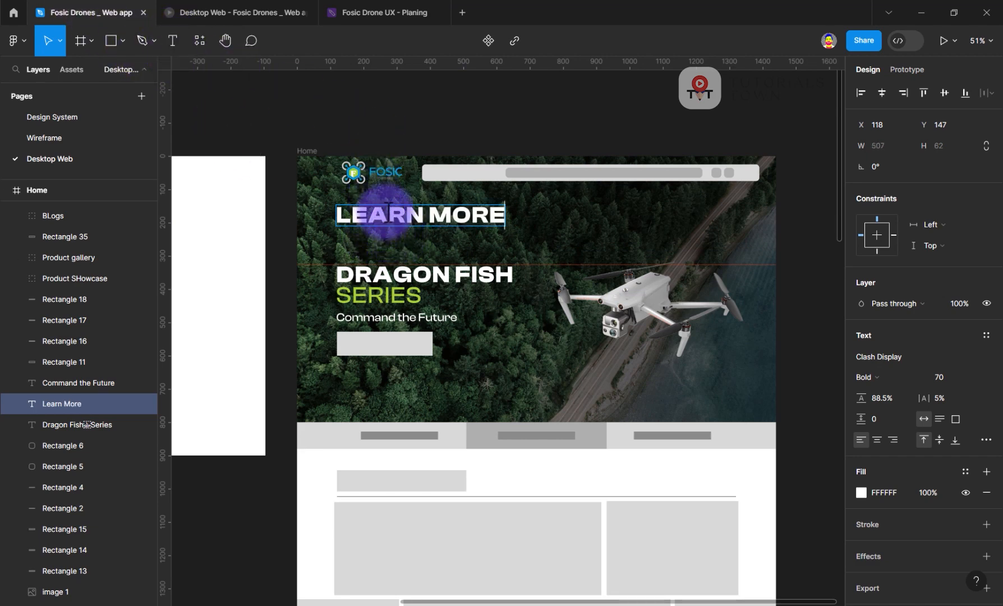
- Apply the H2 text style to "Learn More" and place it over the grey button placeholder at X 151, Y 549
{"action": "key", "text": "ctrl+a"}
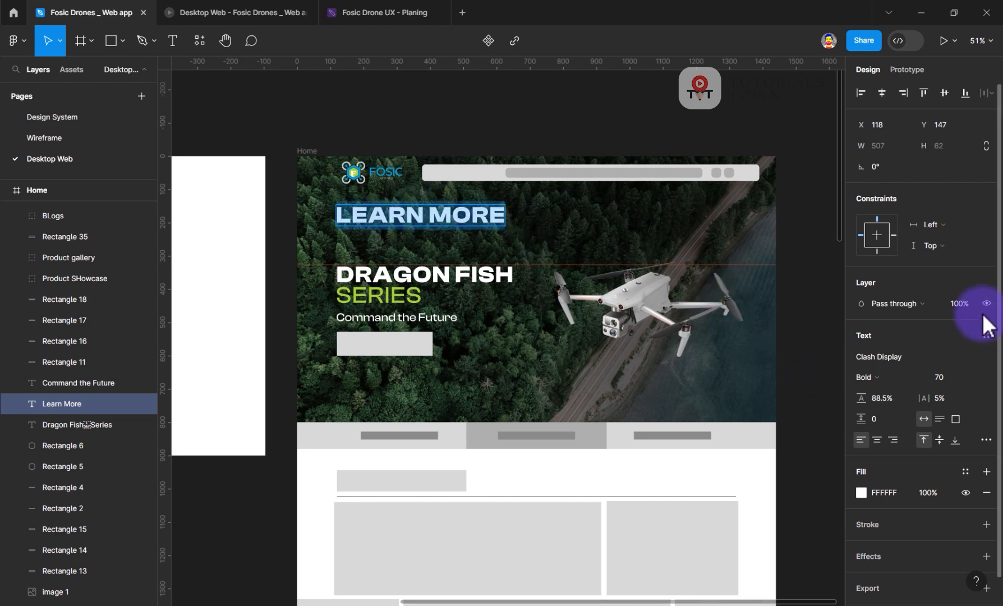
{"action": "left_click", "coordinate": [986, 336]}
{"action": "left_click", "coordinate": [968, 391]}
{"action": "left_click", "coordinate": [225, 17]}
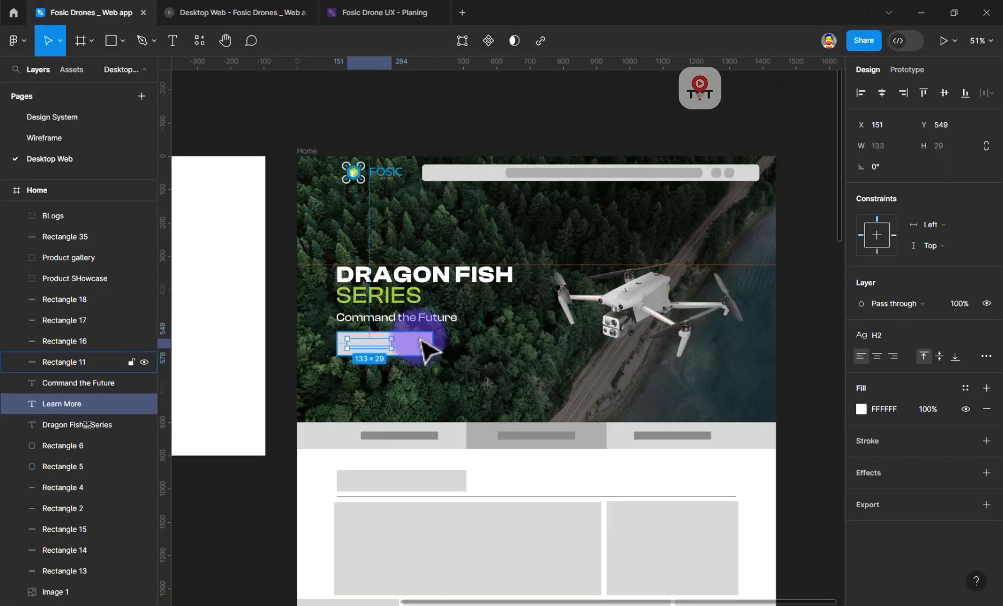
- Delete the grey placeholder behind "Learn More" and shift the text toward the heading's left edge at X 122, Y 549
{"action": "left_click", "coordinate": [416, 353]}
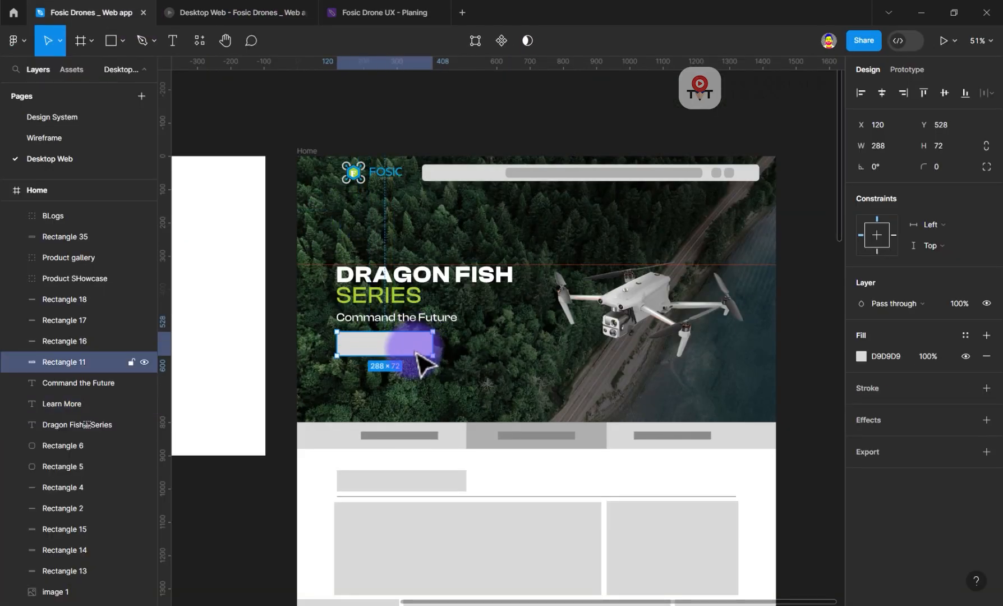
{"action": "key", "text": "Delete"}
{"action": "left_click", "coordinate": [371, 350]}
{"action": "scroll", "coordinate": [371, 350], "scroll_direction": "up", "scroll_amount": 6}
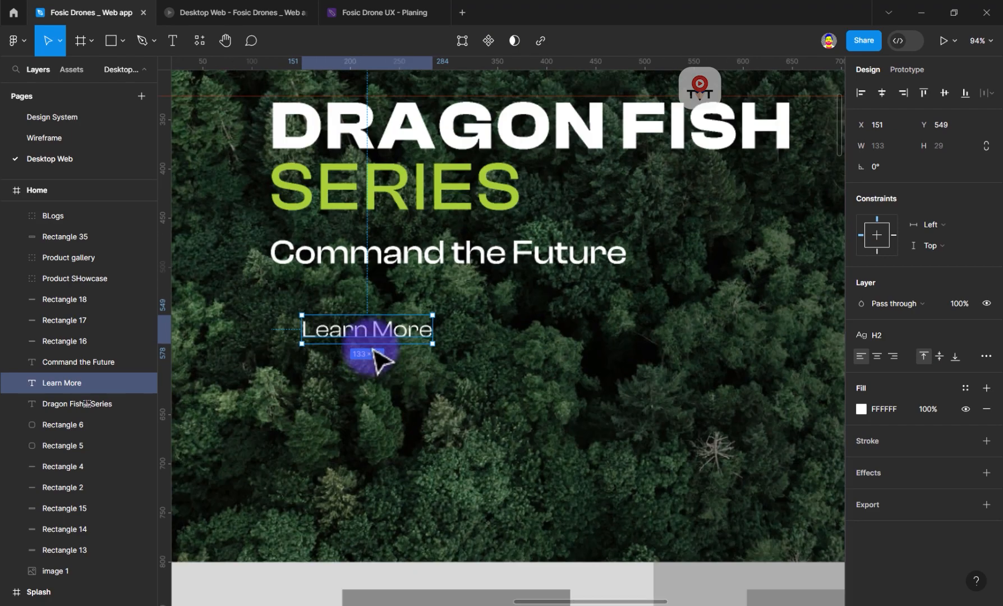
{"action": "left_click_drag", "start_coordinate": [365, 330], "coordinate": [348, 332]}
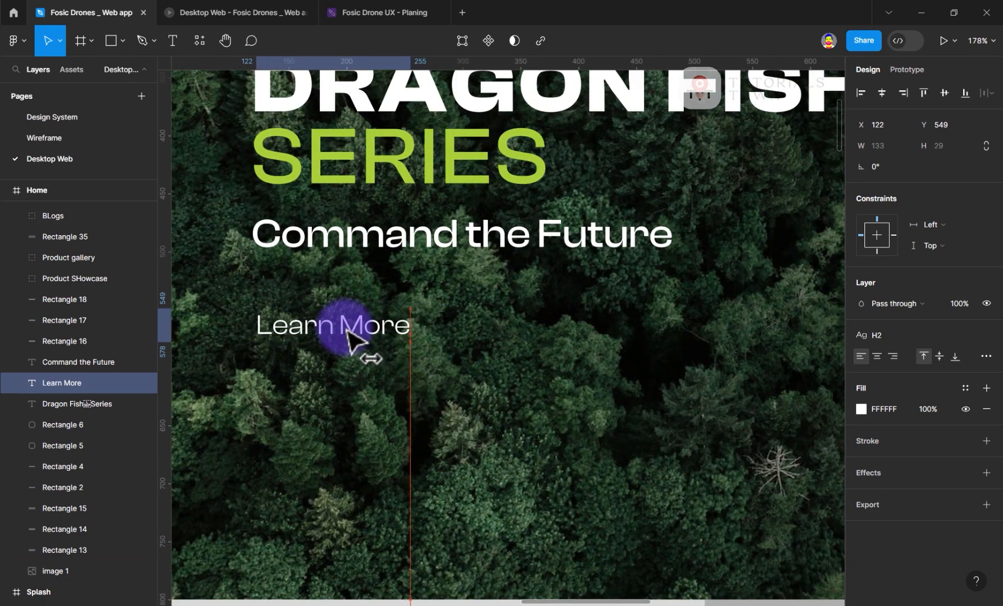
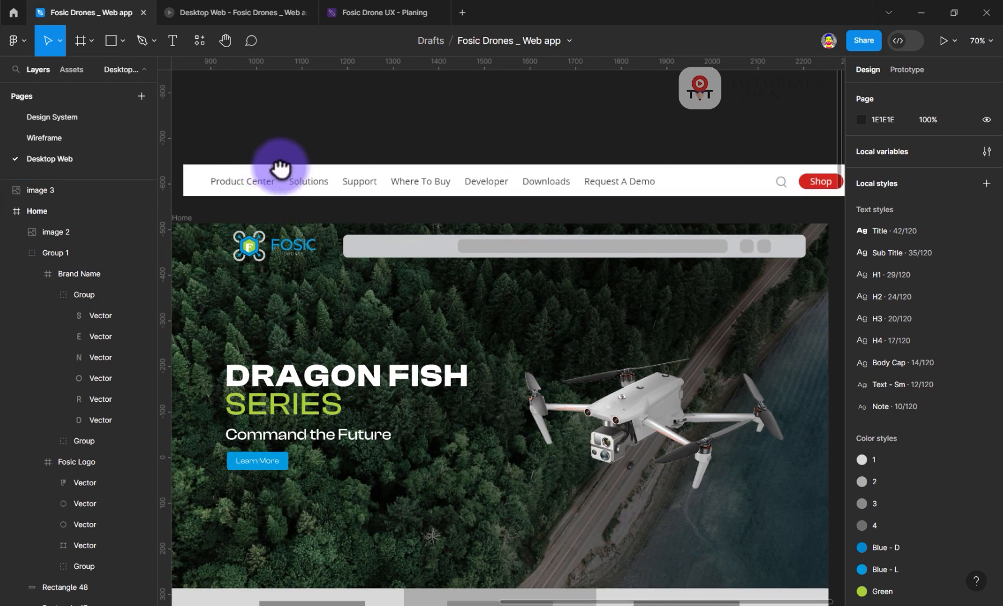
- Place a copy of the Learn More button above the Home frame at X 951, Y -779 and turn it into a component
{"action": "scroll", "coordinate": [281, 168], "scroll_direction": "left", "scroll_amount": 3}
{"action": "scroll", "coordinate": [280, 169], "scroll_direction": "up", "scroll_amount": 1}
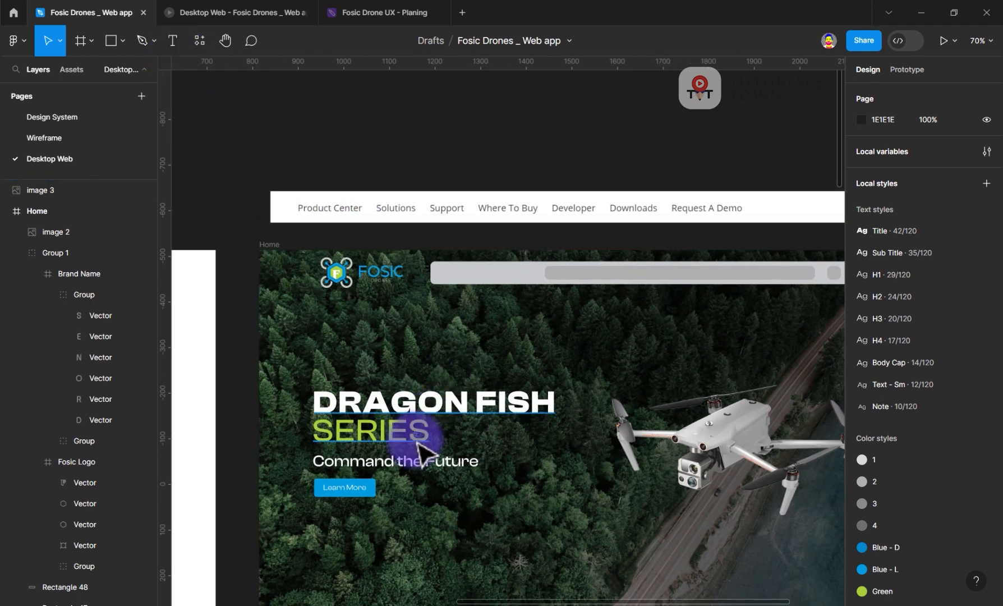
{"action": "left_click", "coordinate": [345, 489]}
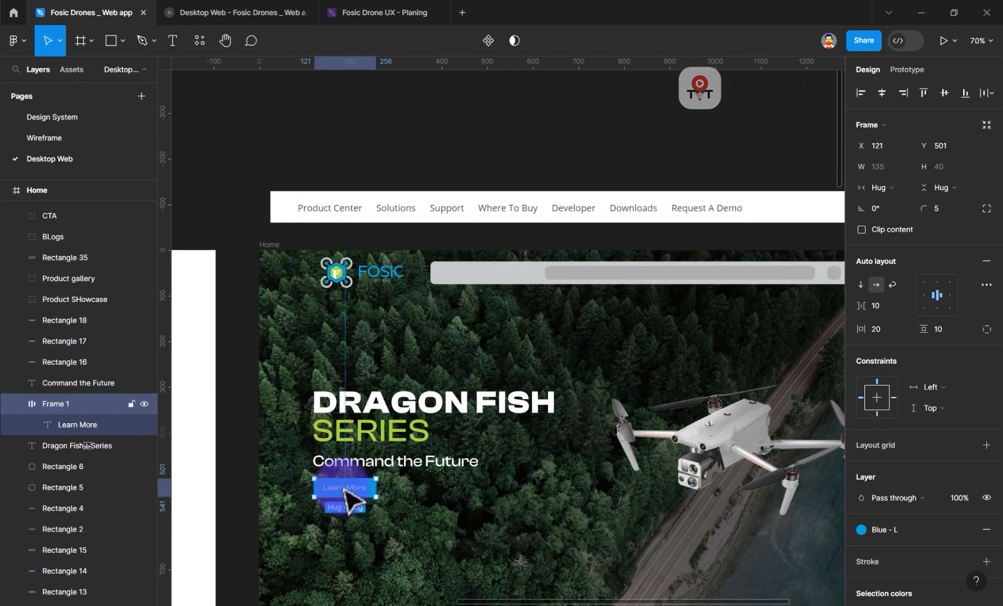
{"action": "left_click_drag", "start_coordinate": [344, 488], "coordinate": [404, 170]}
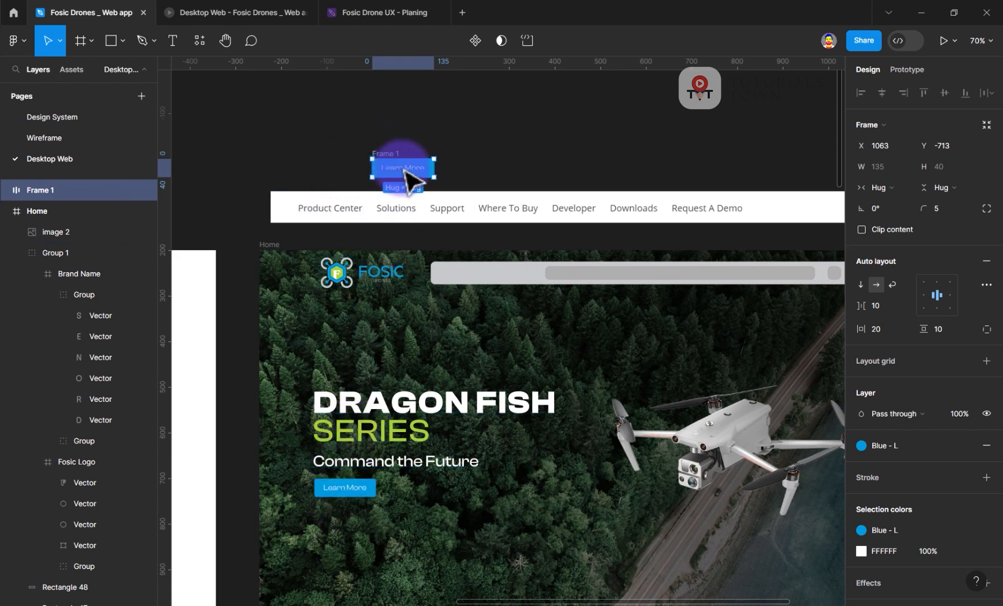
{"action": "left_click_drag", "start_coordinate": [405, 171], "coordinate": [354, 141]}
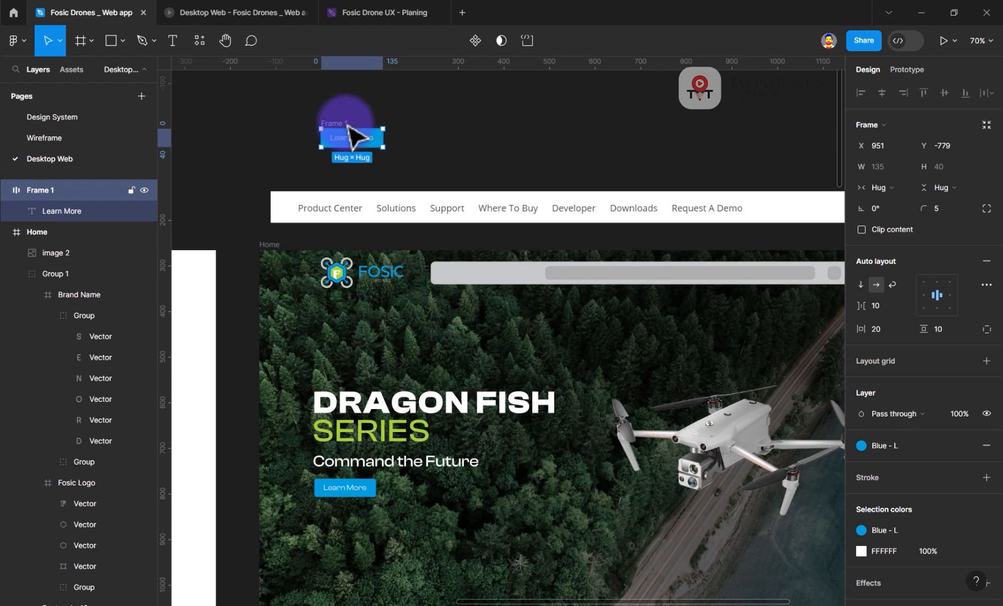
{"action": "right_click", "coordinate": [345, 143]}
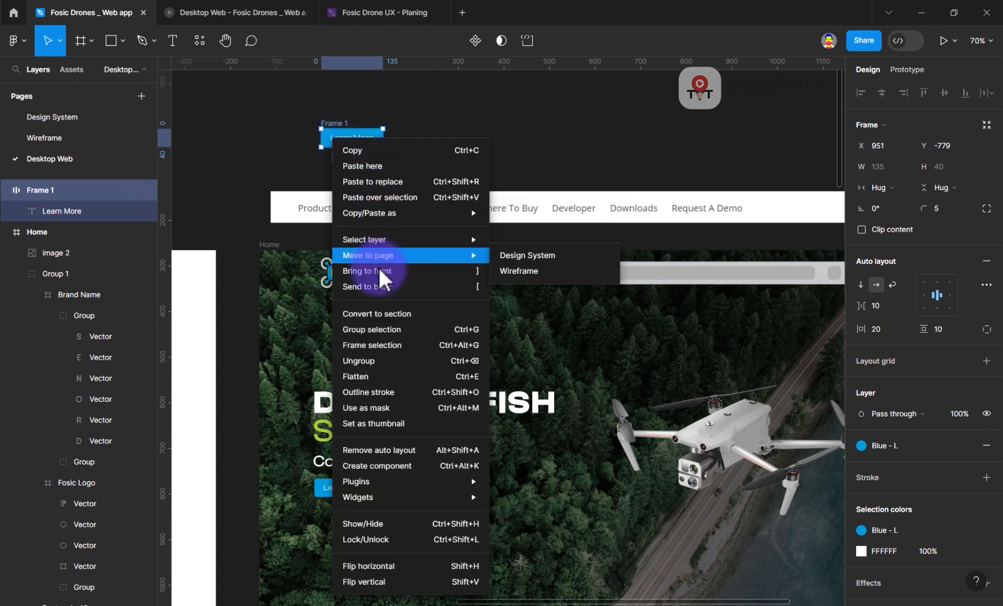
{"action": "left_click", "coordinate": [375, 466]}
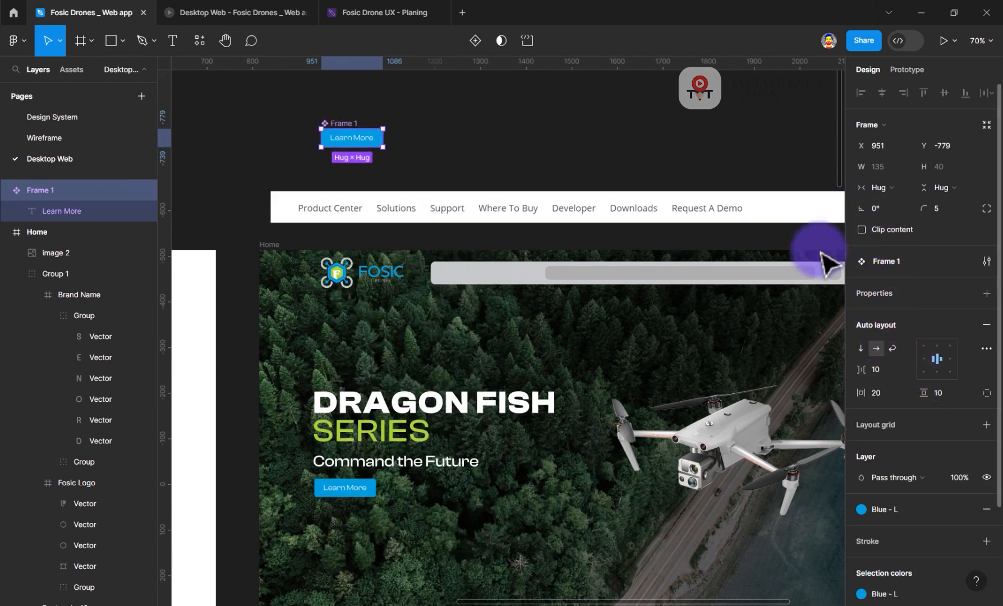
- Rename the Frame 1 component as "NAV Btn"
{"action": "double_click", "coordinate": [895, 263]}
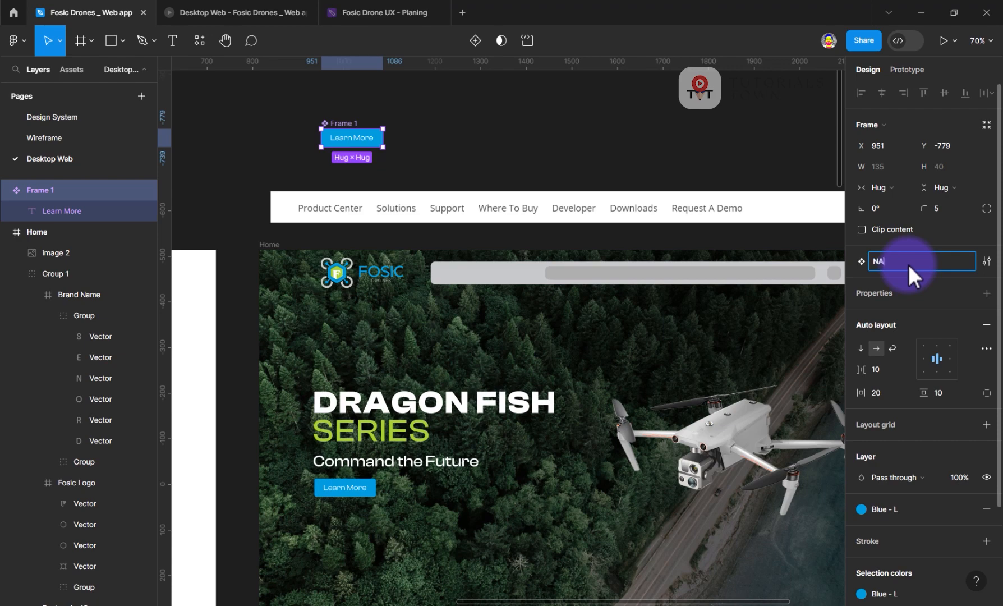
{"action": "type", "text": "NAv"}
{"action": "key", "text": "BackSpace"}
{"action": "type", "text": "V Btn"}
{"action": "key", "text": "Return"}
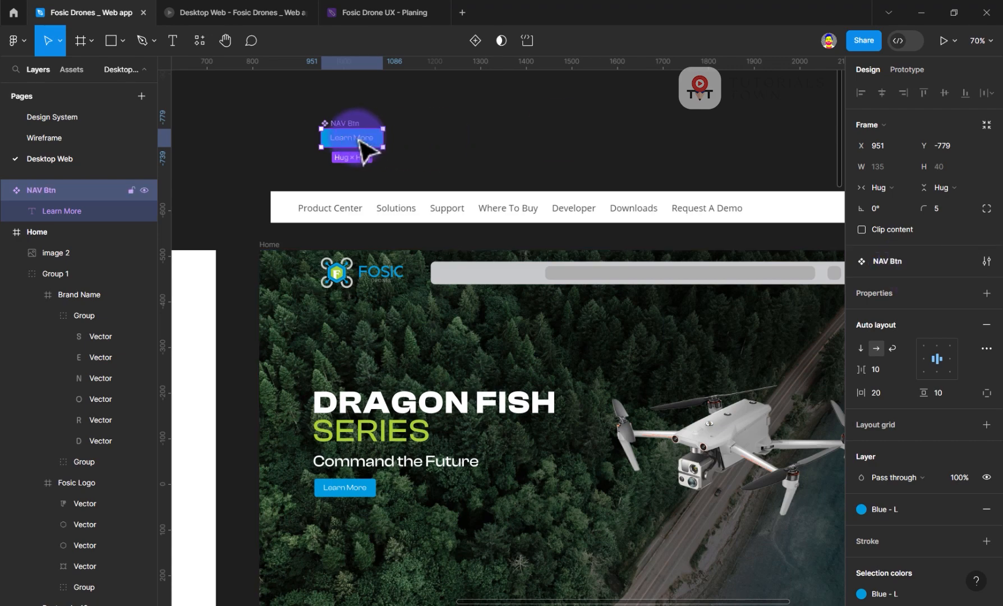
- Change the NAV Btn component's fill to the Grey color style
{"action": "scroll", "coordinate": [359, 141], "scroll_direction": "up", "scroll_amount": 1}
{"action": "scroll", "coordinate": [372, 189], "scroll_direction": "up", "scroll_amount": 2}
{"action": "scroll", "coordinate": [373, 189], "scroll_direction": "up", "scroll_amount": 3}
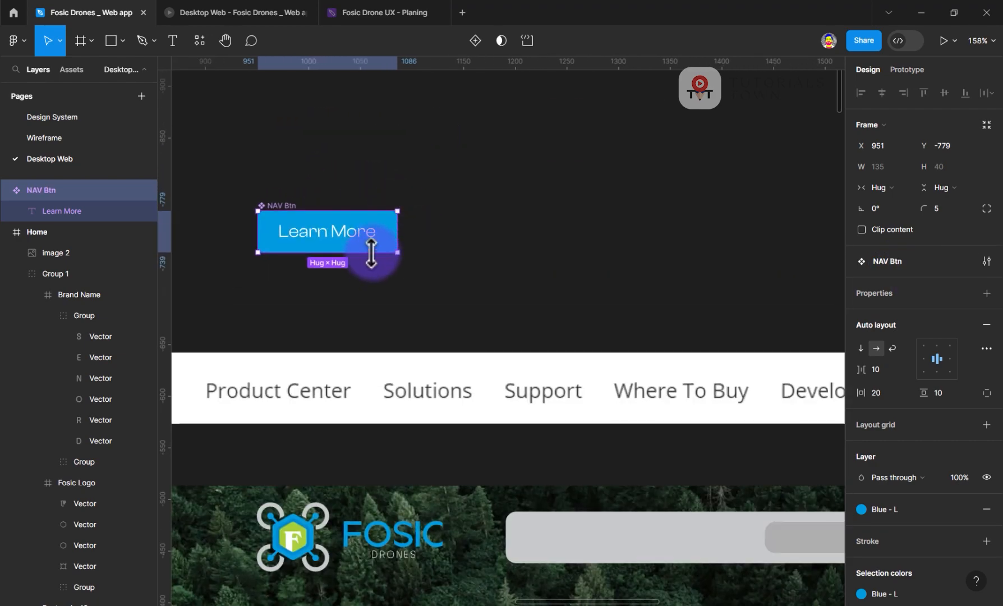
{"action": "scroll", "coordinate": [550, 320], "scroll_direction": "left", "scroll_amount": 1}
{"action": "left_click", "coordinate": [921, 507]}
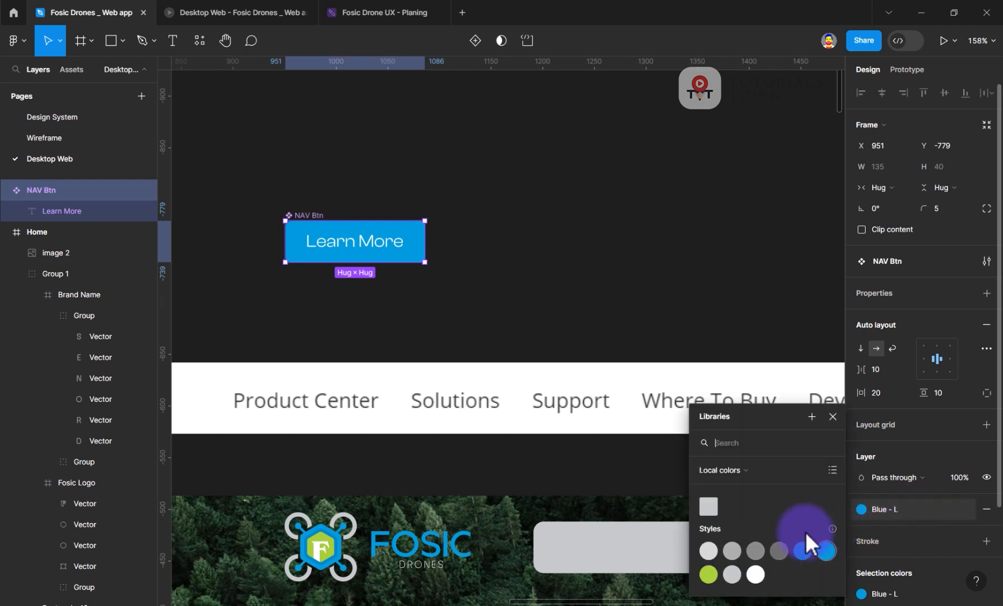
{"action": "left_click", "coordinate": [733, 575]}
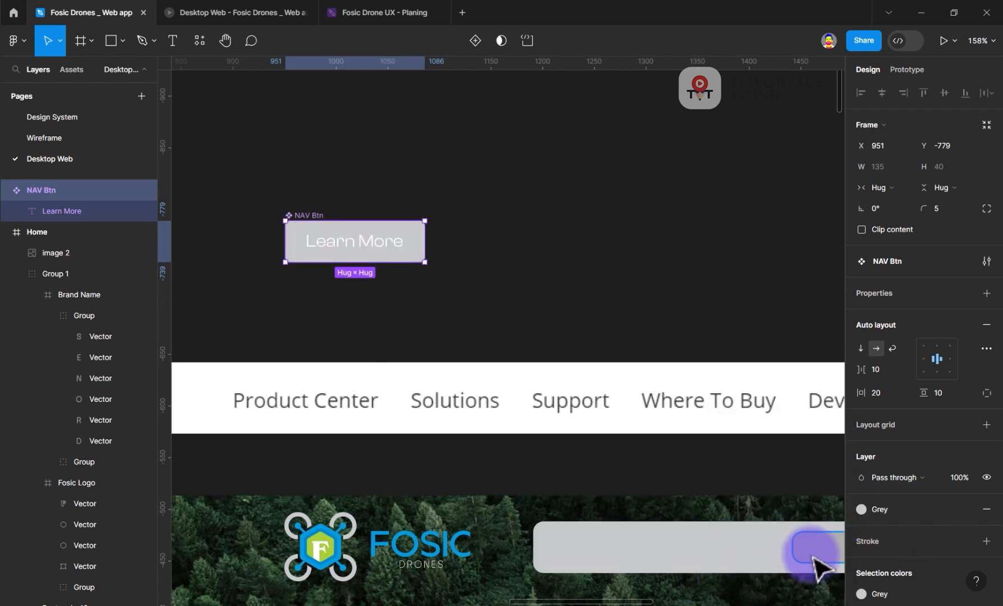
- Apply the Blue - D color style to the NAV Btn component's "Learn More" text
{"action": "scroll", "coordinate": [920, 516], "scroll_direction": "down", "scroll_amount": 3}
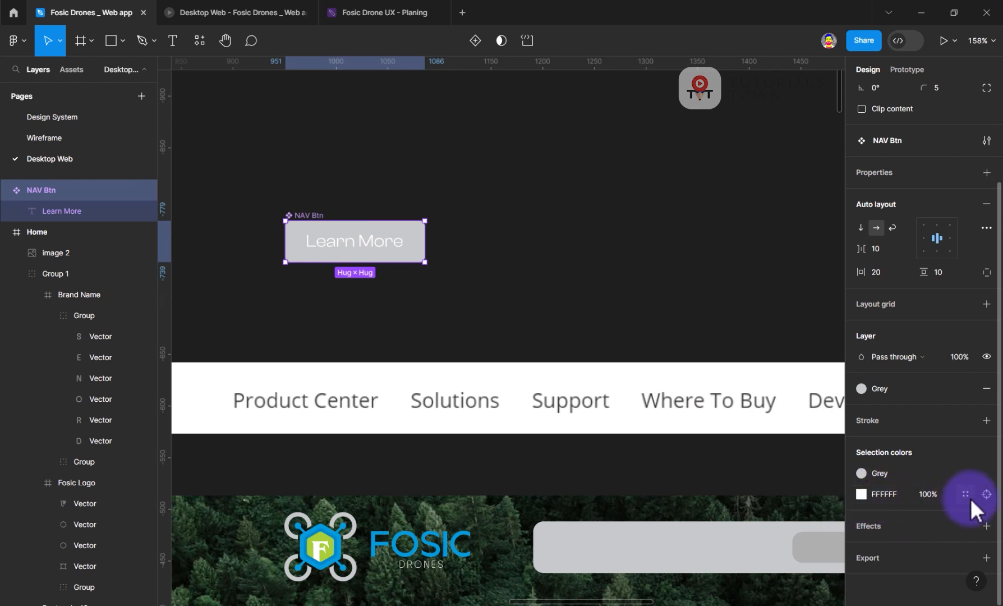
{"action": "left_click", "coordinate": [967, 495]}
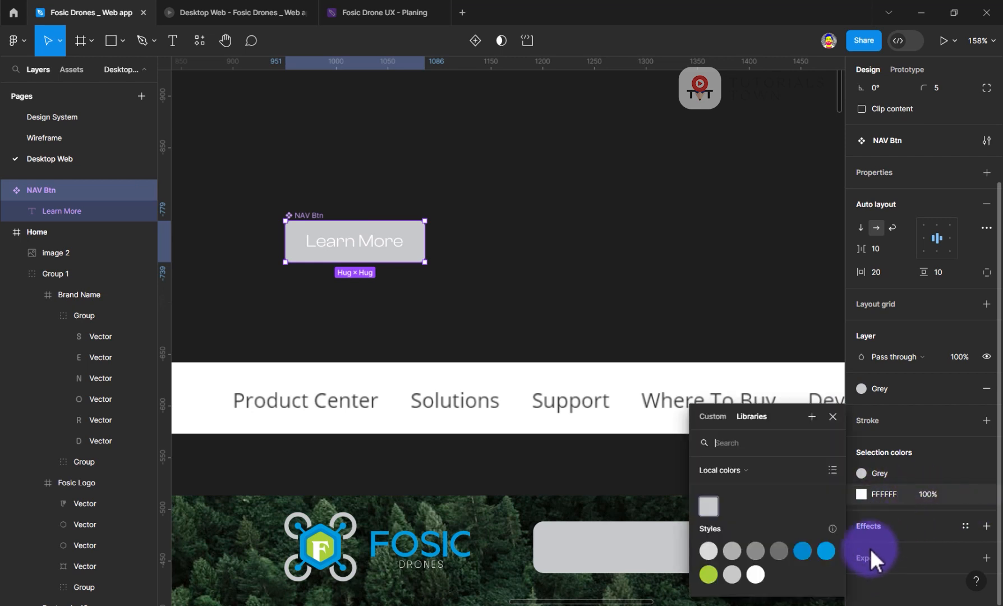
{"action": "left_click", "coordinate": [803, 551]}
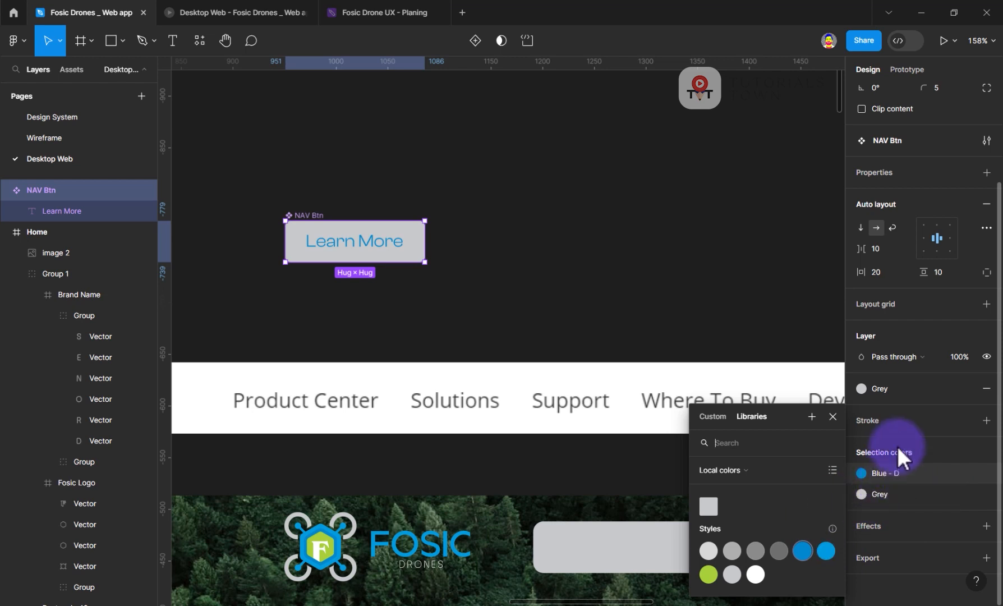
- Try a 111111 fill detached from the Grey style on the NAV Btn component, and undo both changes
{"action": "left_click", "coordinate": [901, 391]}
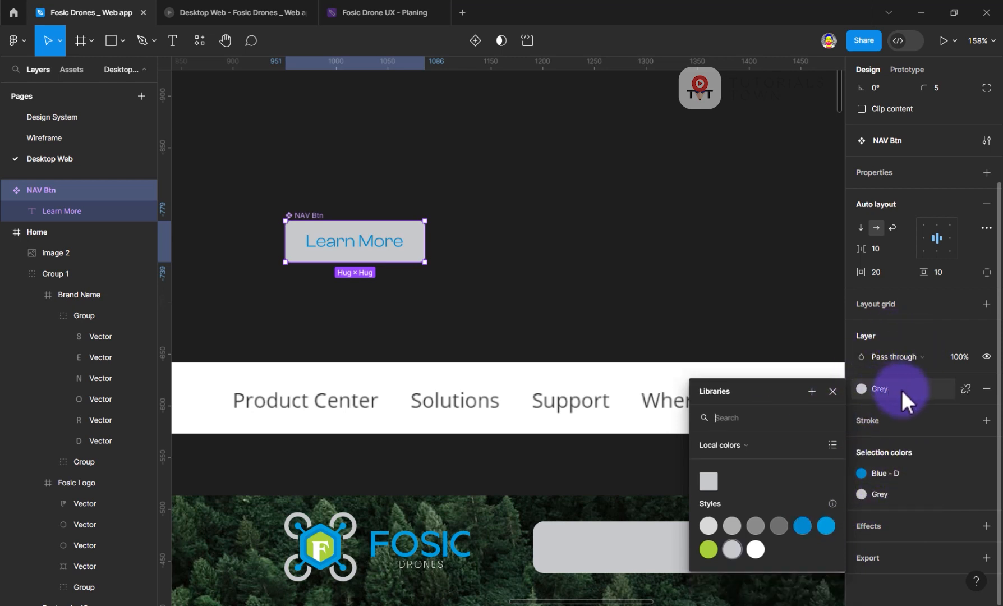
{"action": "left_click", "coordinate": [955, 390]}
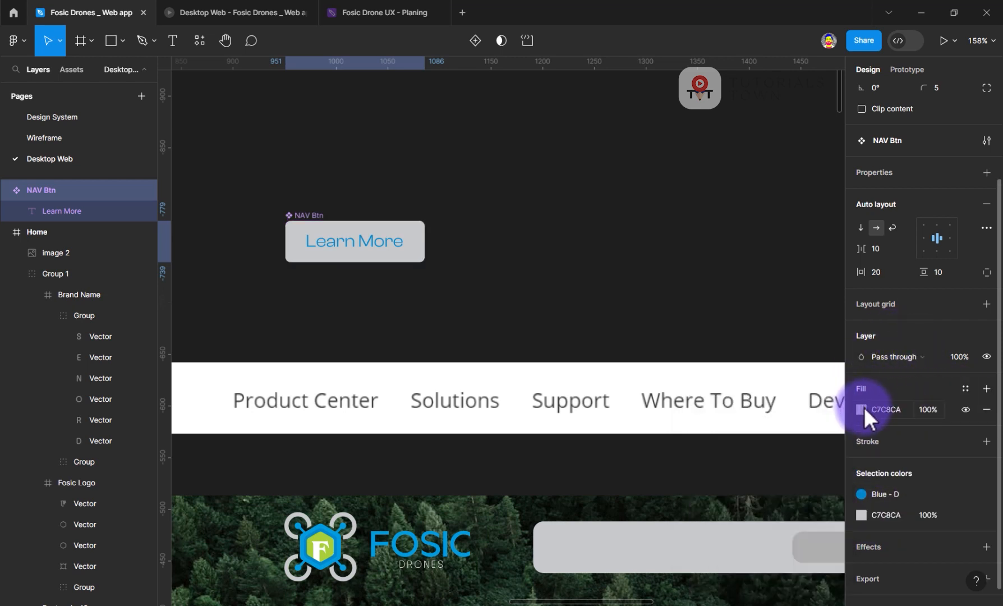
{"action": "left_click", "coordinate": [862, 409]}
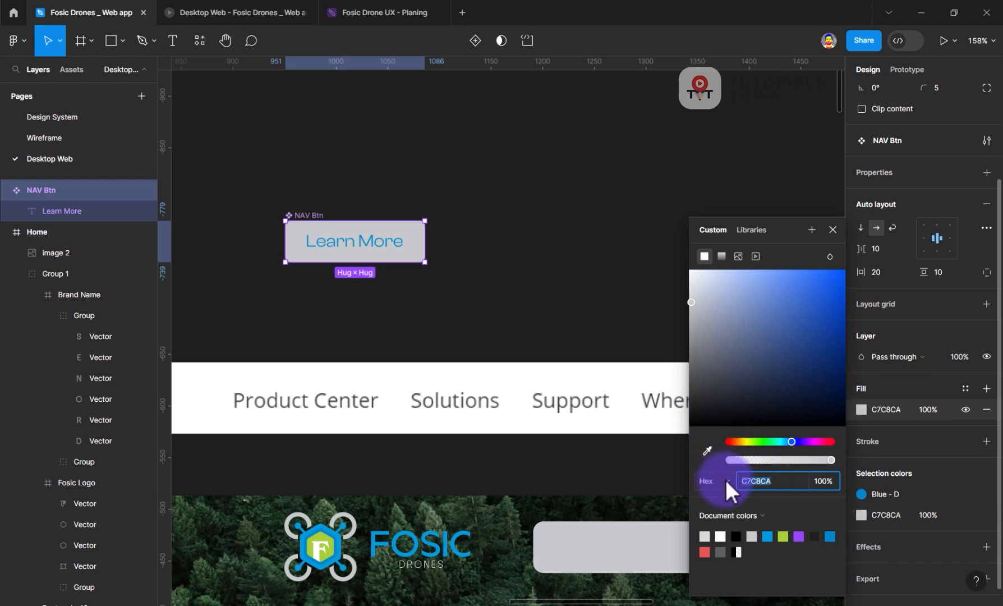
{"action": "type", "text": "111111"}
{"action": "key", "text": "Return"}
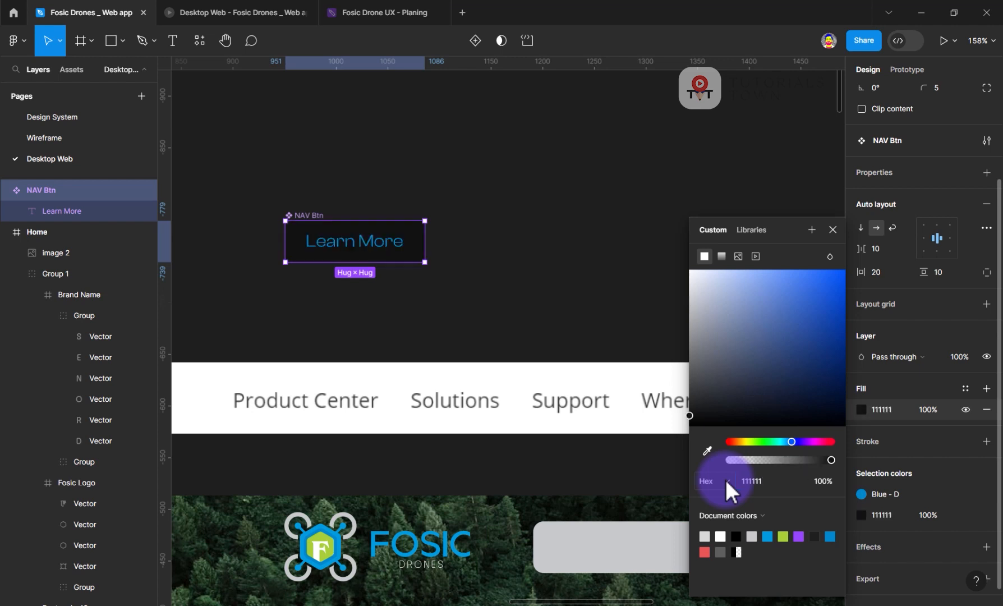
{"action": "left_click", "coordinate": [874, 226]}
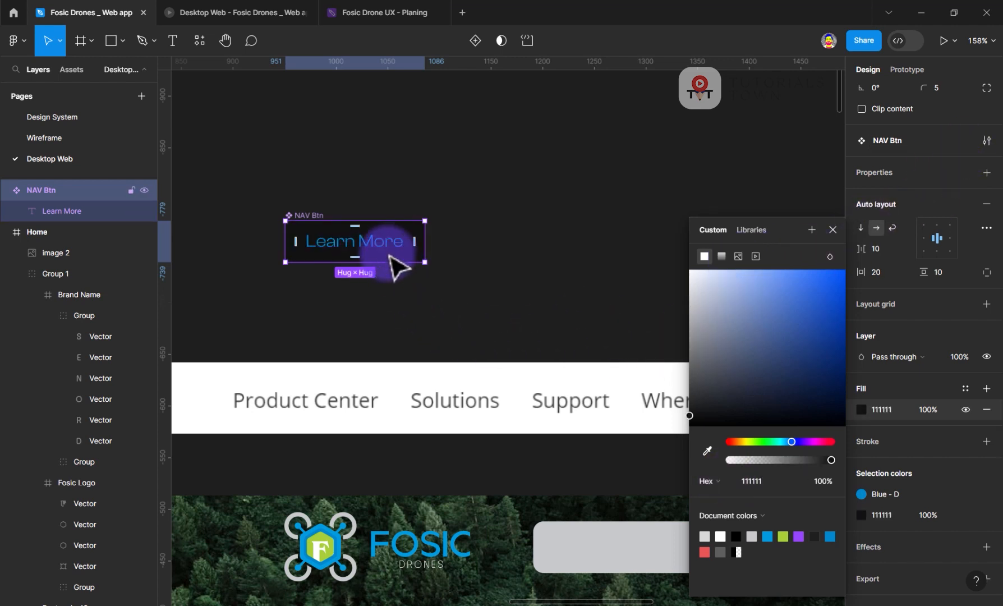
{"action": "key", "text": "ctrl+z"}
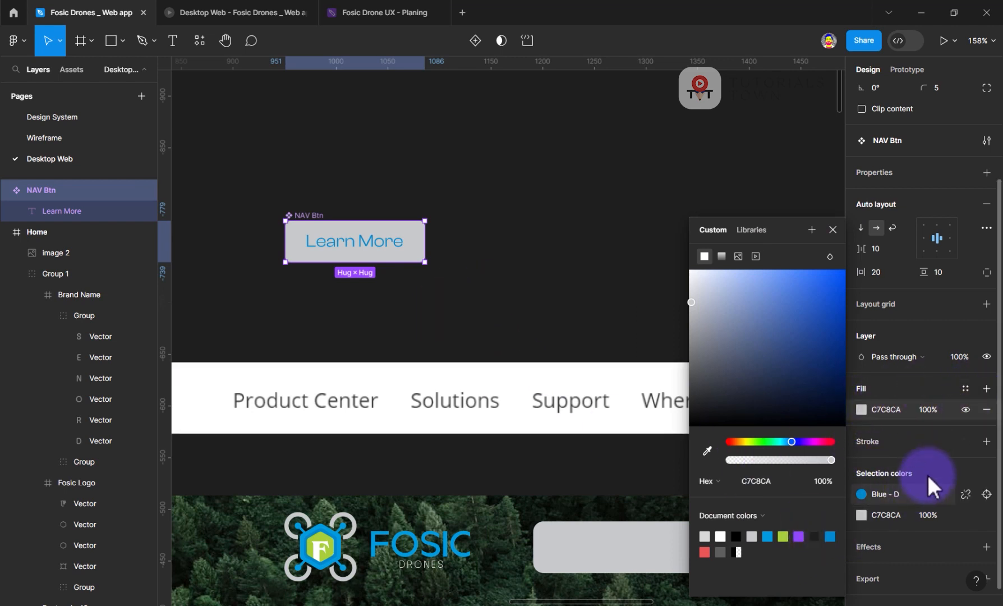
{"action": "key", "text": "ctrl+z"}
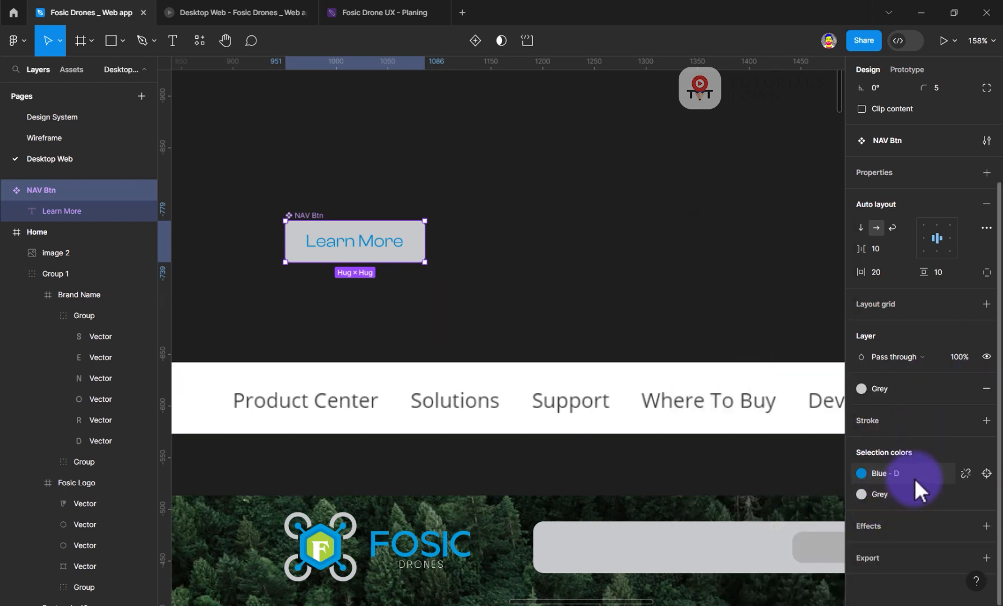
- Detach the NAV Btn text from its color style, set its color to 111111, and move the component to X 911, Y -833
{"action": "left_click", "coordinate": [967, 473]}
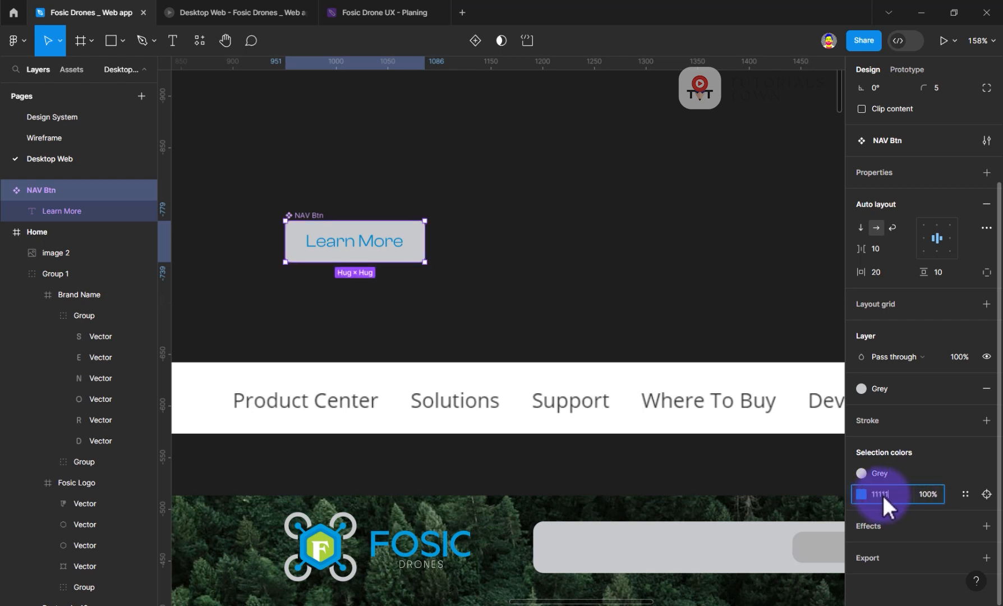
{"action": "key", "text": "Return"}
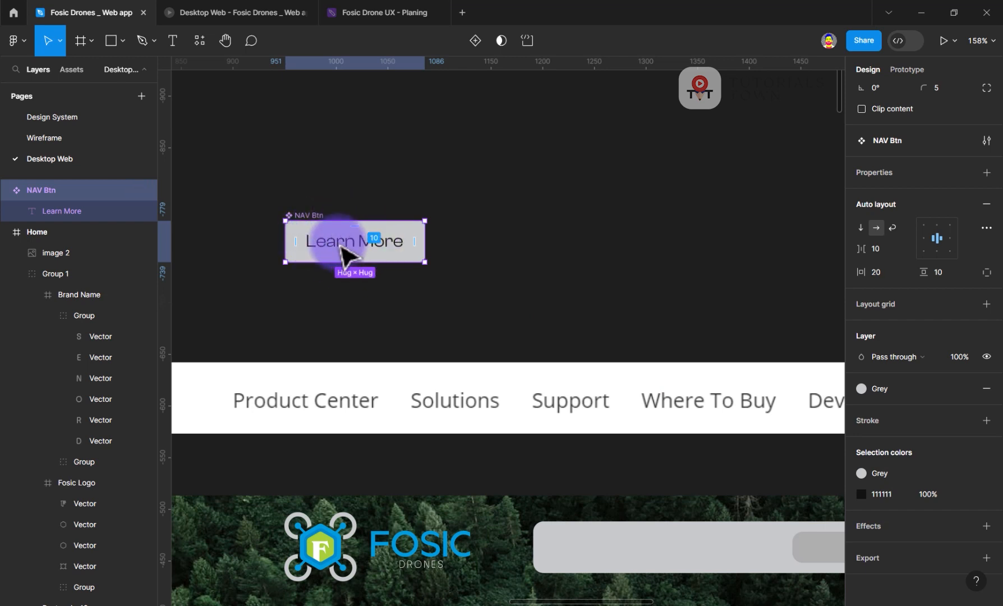
{"action": "scroll", "coordinate": [314, 168], "scroll_direction": "down", "scroll_amount": 2}
{"action": "left_click_drag", "start_coordinate": [314, 183], "coordinate": [270, 125]}
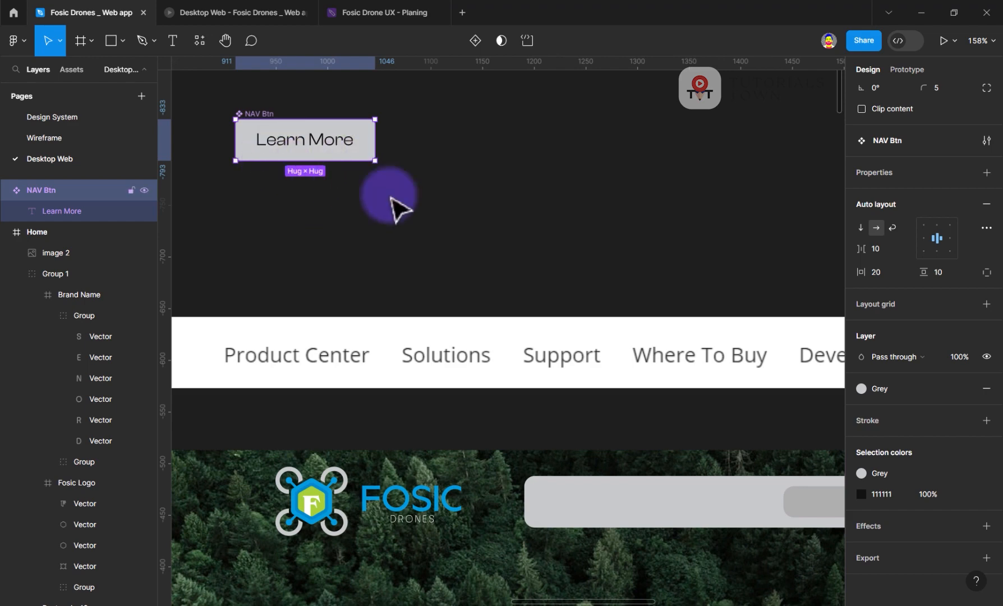
- Move the NAV Btn component to X 1011, Y -815 and place an instance on the Home navigation bar at X 638, Y 35
{"action": "left_click_drag", "start_coordinate": [704, 276], "coordinate": [584, 282]}
{"action": "scroll", "coordinate": [353, 255], "scroll_direction": "down", "scroll_amount": 3}
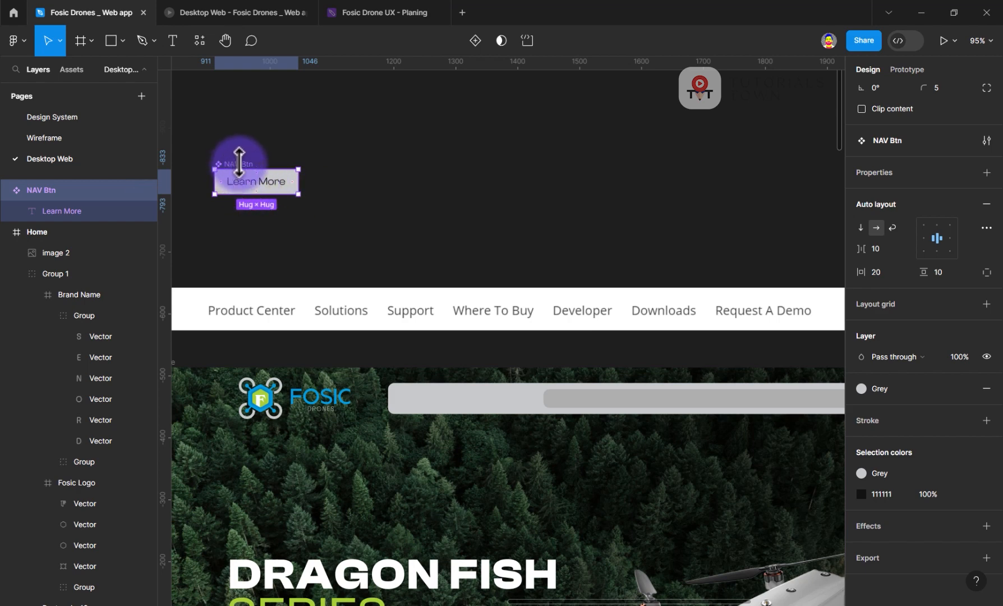
{"action": "left_click_drag", "start_coordinate": [246, 171], "coordinate": [503, 279]}
{"action": "left_click_drag", "start_coordinate": [465, 225], "coordinate": [504, 416]}
{"action": "scroll", "coordinate": [606, 401], "scroll_direction": "up", "scroll_amount": 5}
{"action": "left_click_drag", "start_coordinate": [621, 391], "coordinate": [620, 388]}
{"action": "scroll", "coordinate": [418, 261], "scroll_direction": "down", "scroll_amount": 4}
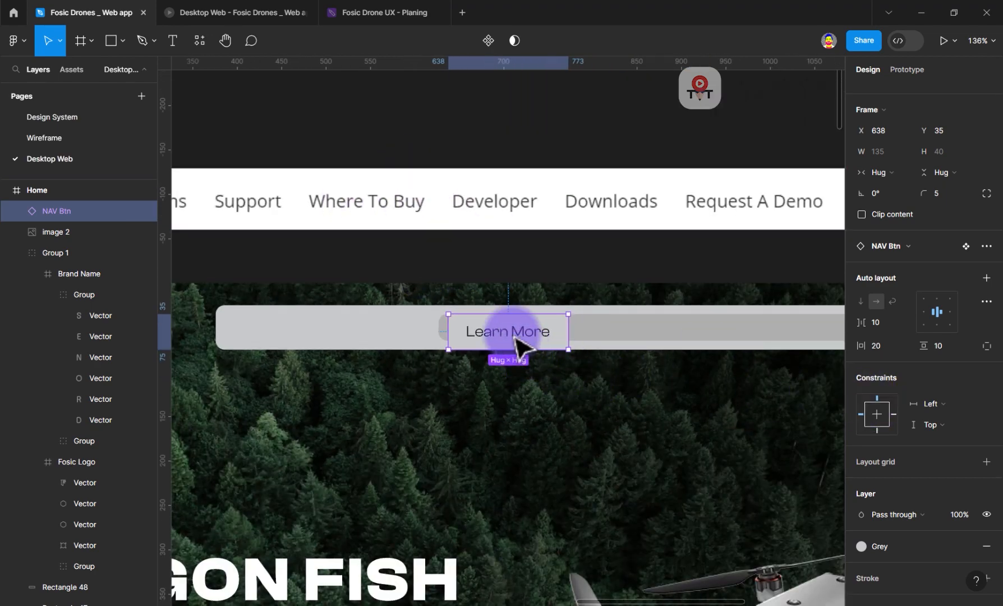
- Set the NAV Btn instance's auto layout padding to 10 horizontal and 5 vertical
{"action": "left_click_drag", "start_coordinate": [928, 349], "coordinate": [857, 345]}
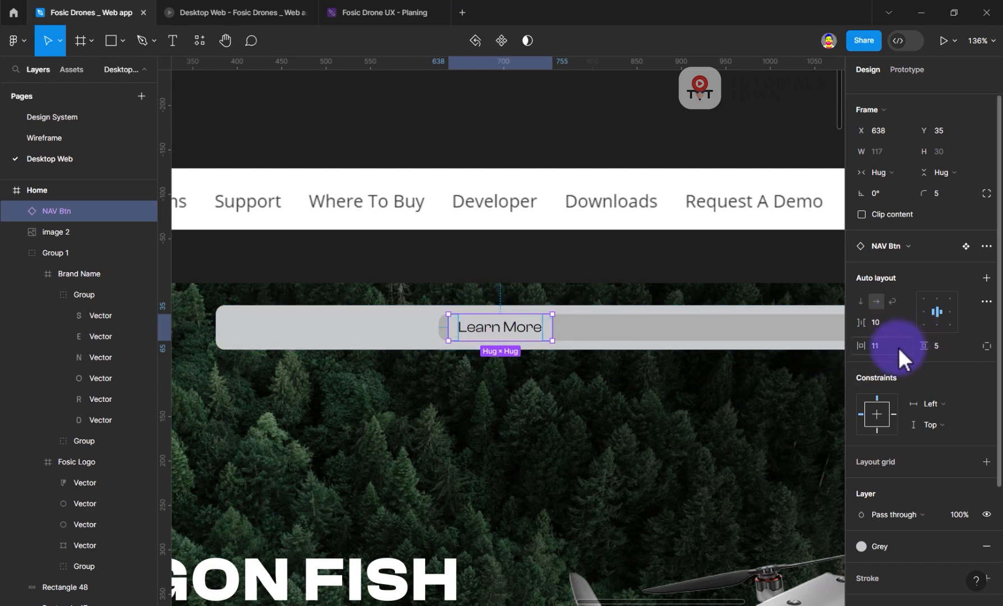
{"action": "left_click", "coordinate": [877, 345]}
{"action": "type", "text": "10"}
{"action": "key", "text": "Return"}
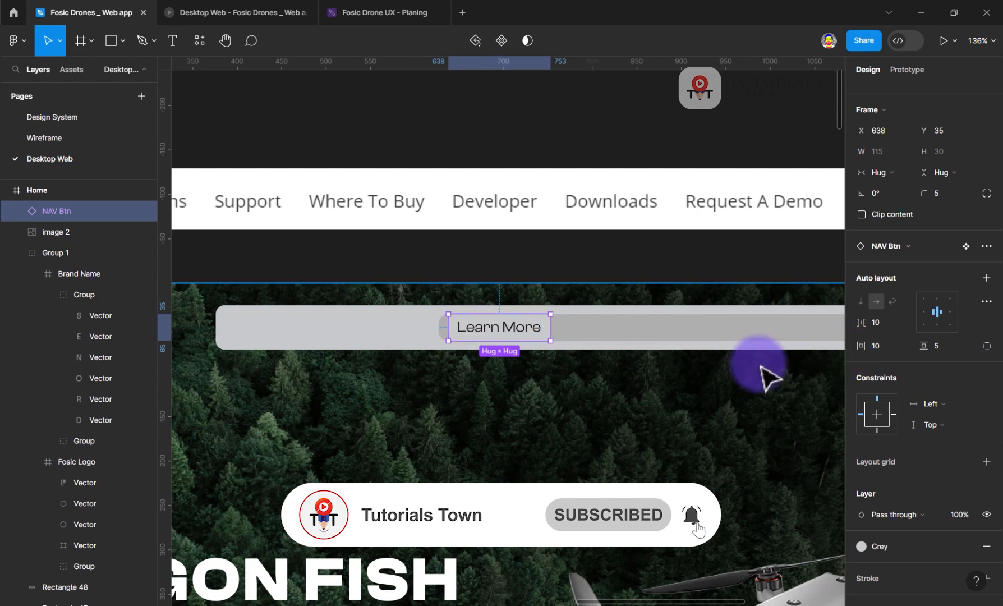
- Compare the instance with its main NAV Btn component and push the instance's padding changes to the main component
{"action": "left_click_drag", "start_coordinate": [375, 182], "coordinate": [586, 351]}
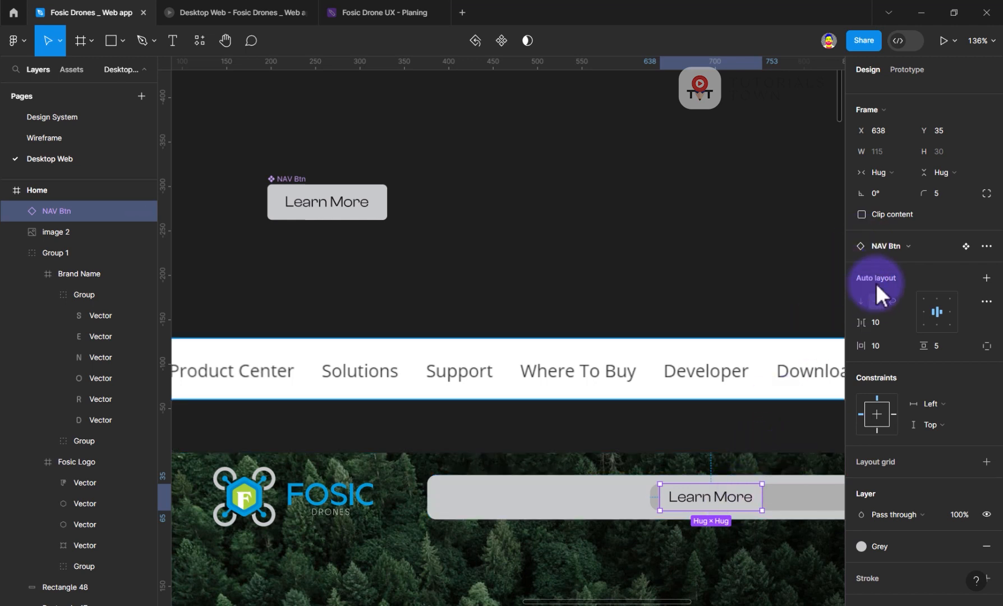
{"action": "left_click", "coordinate": [967, 246]}
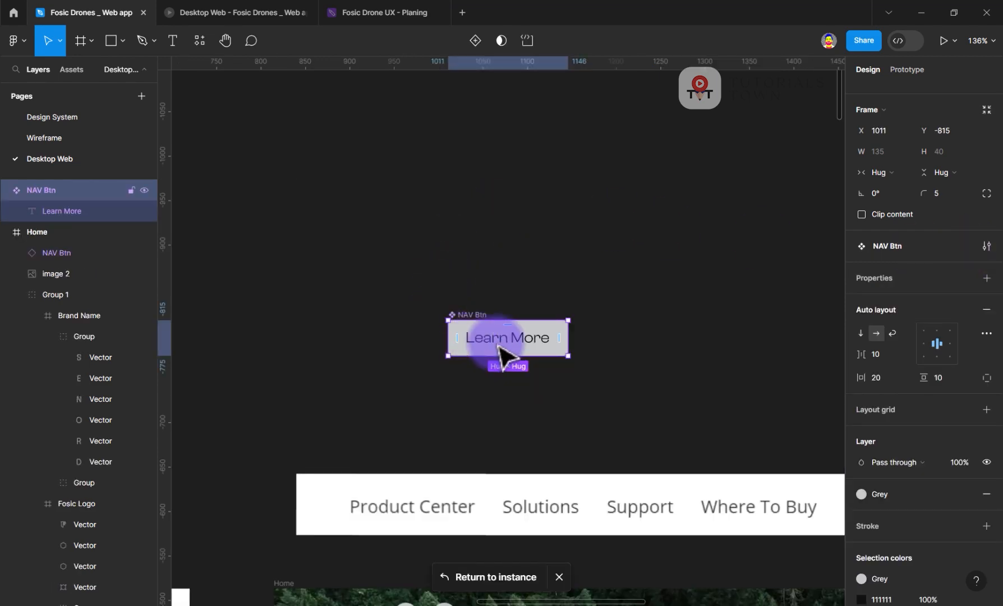
{"action": "left_click_drag", "start_coordinate": [467, 303], "coordinate": [224, 149]}
{"action": "left_click", "coordinate": [638, 483]}
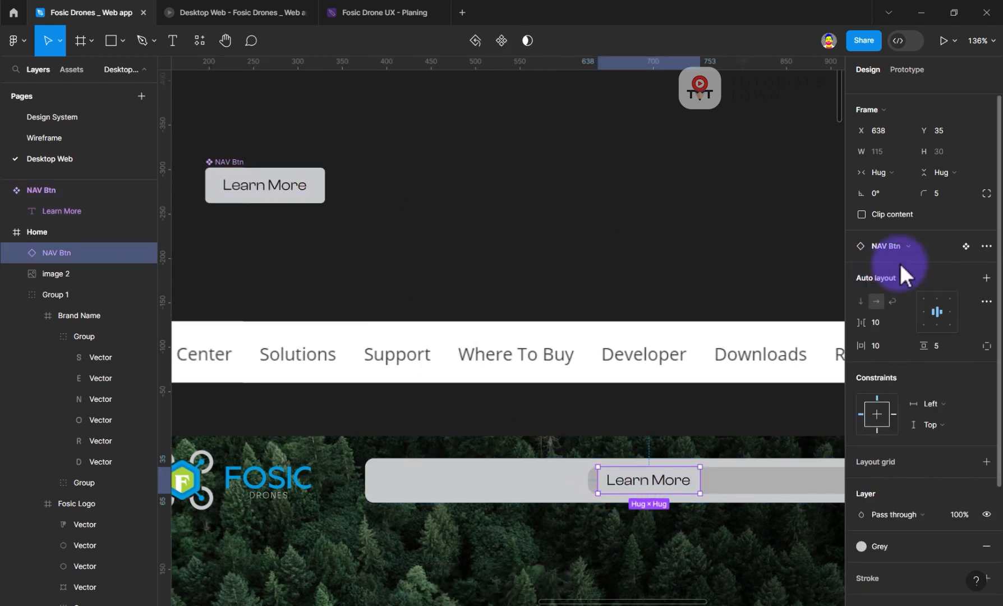
{"action": "left_click", "coordinate": [986, 247]}
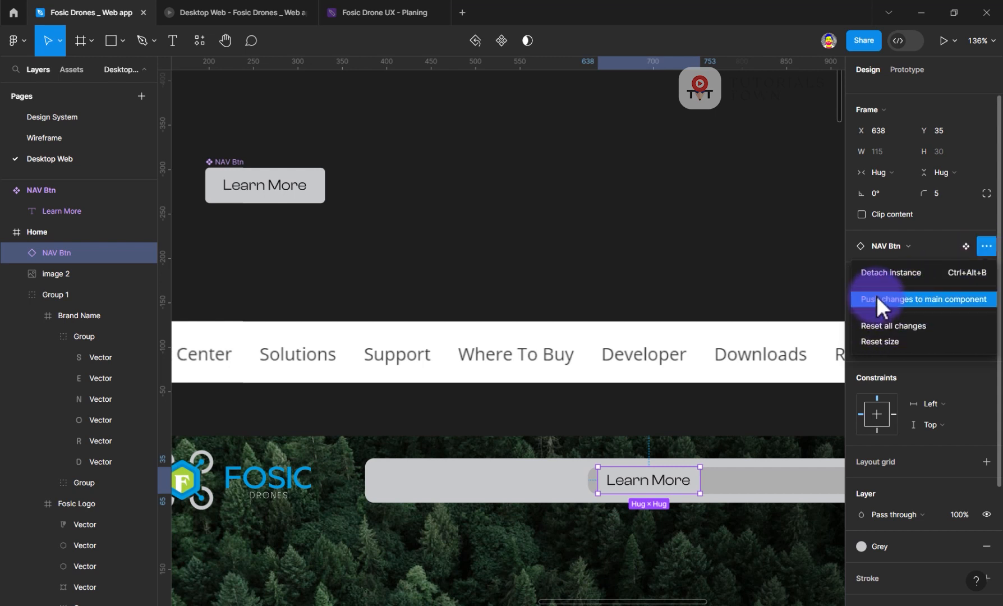
{"action": "left_click", "coordinate": [947, 304]}
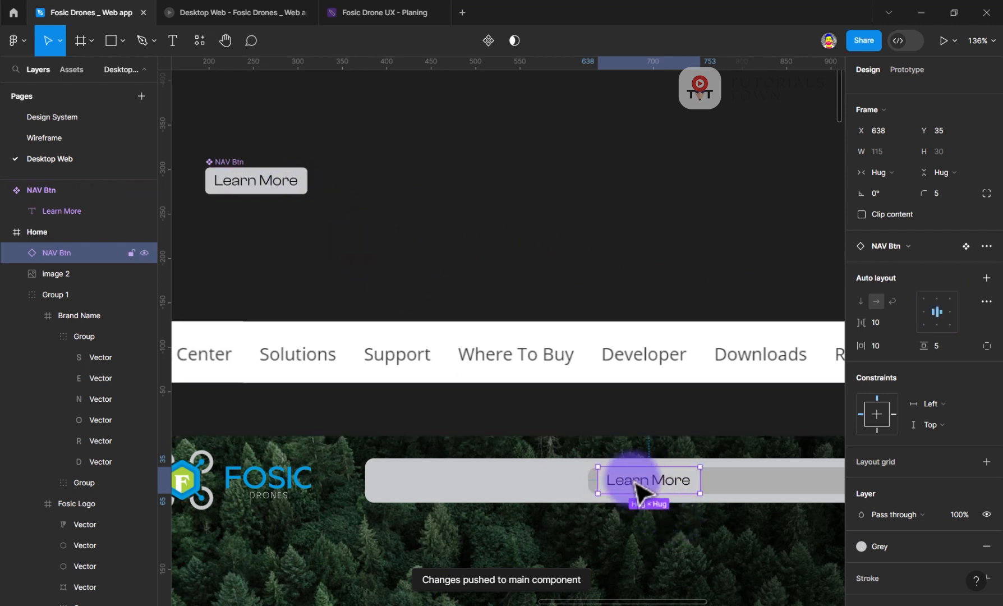
- Apply the Body Cap text style to the "Learn More" text in the main NAV Btn component
{"action": "double_click", "coordinate": [258, 185]}
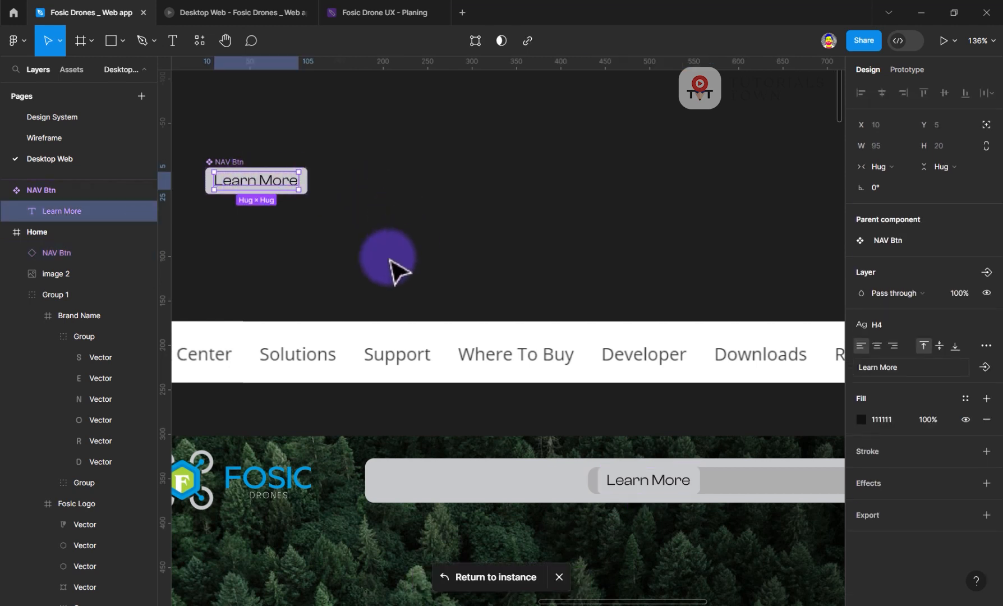
{"action": "left_click", "coordinate": [906, 326]}
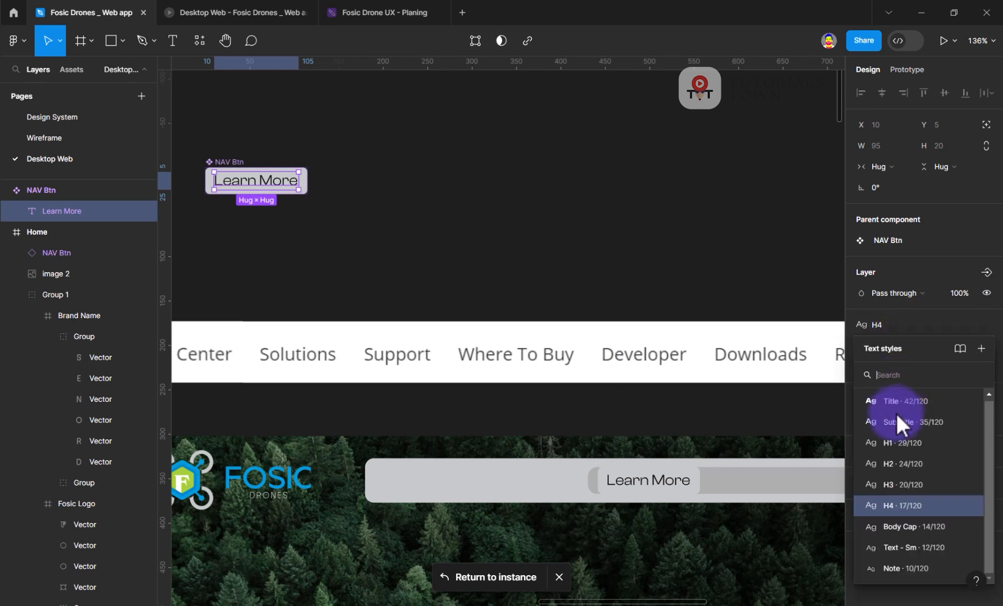
{"action": "left_click", "coordinate": [893, 532]}
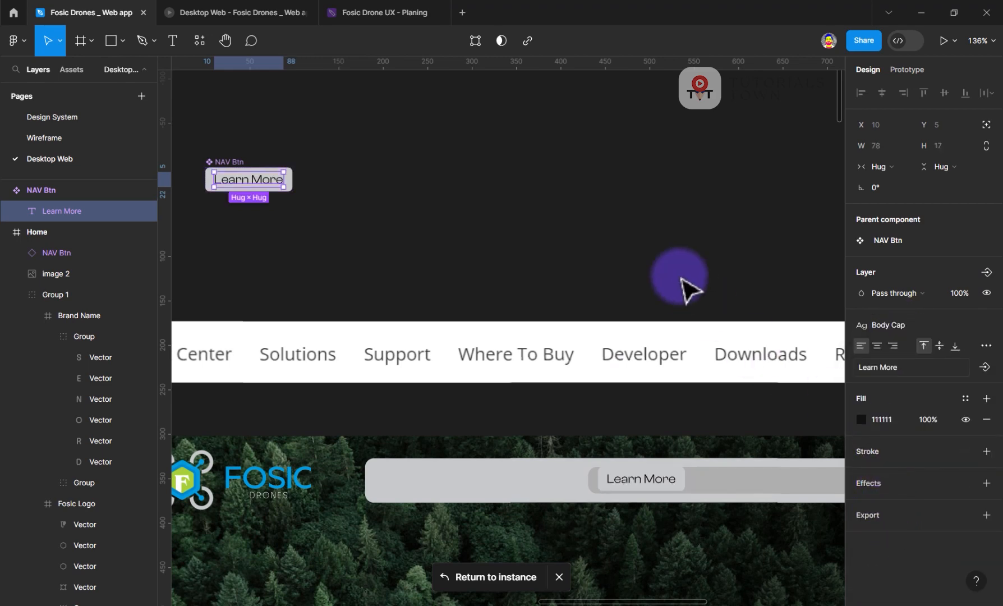
- Move the NAV Btn instance to X 640, Y 38 on the navigation bar and check it in the Desktop Web prototype preview
{"action": "left_click", "coordinate": [600, 429]}
{"action": "scroll", "coordinate": [602, 449], "scroll_direction": "down", "scroll_amount": 2}
{"action": "scroll", "coordinate": [602, 449], "scroll_direction": "right", "scroll_amount": 2}
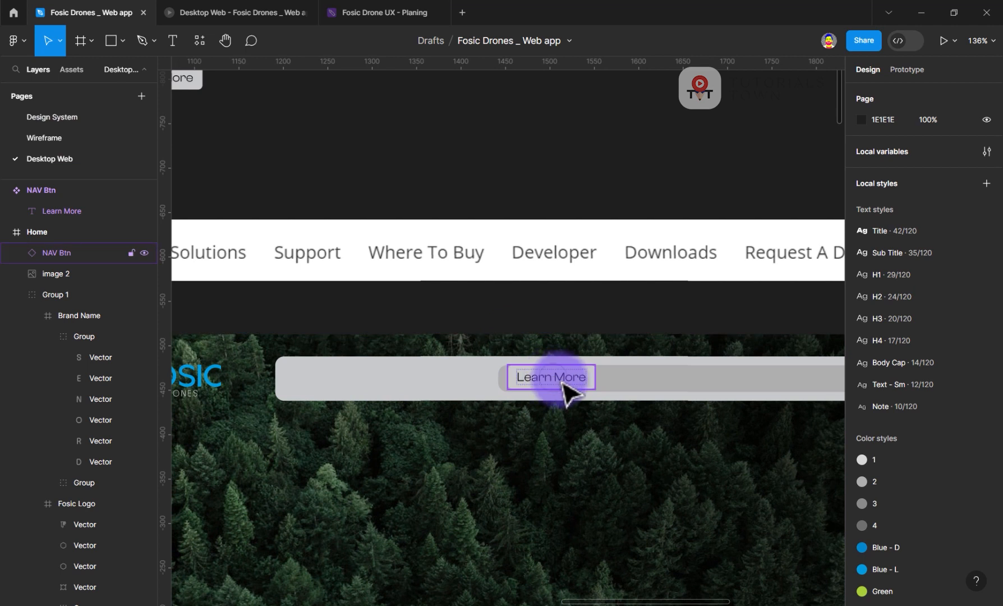
{"action": "mouse_move", "coordinate": [567, 390]}
{"action": "left_mouse_down"}
{"action": "mouse_move", "coordinate": [583, 393]}
{"action": "mouse_move", "coordinate": [576, 380]}
{"action": "left_mouse_up"}
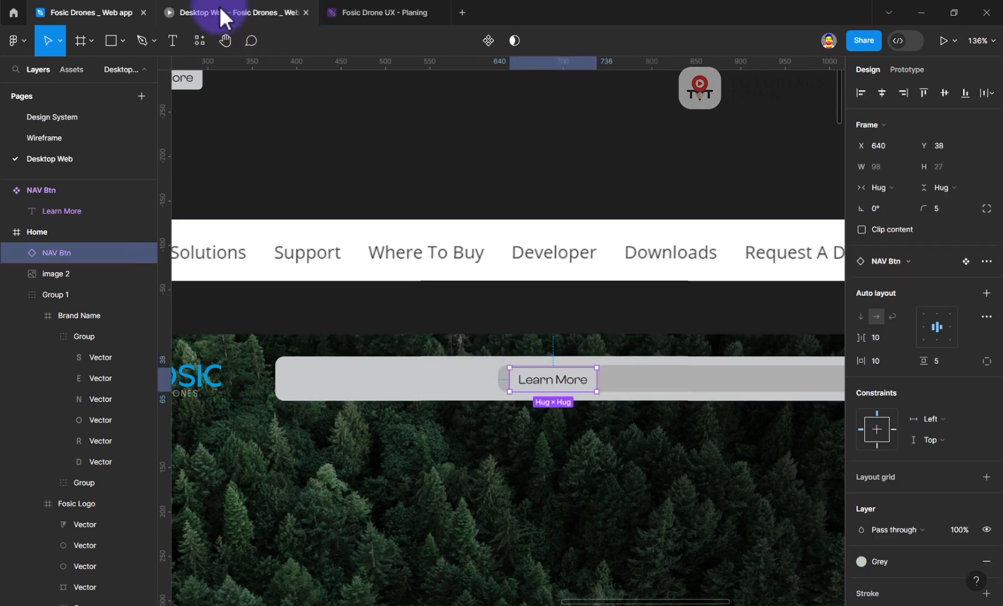
{"action": "left_click", "coordinate": [219, 12]}
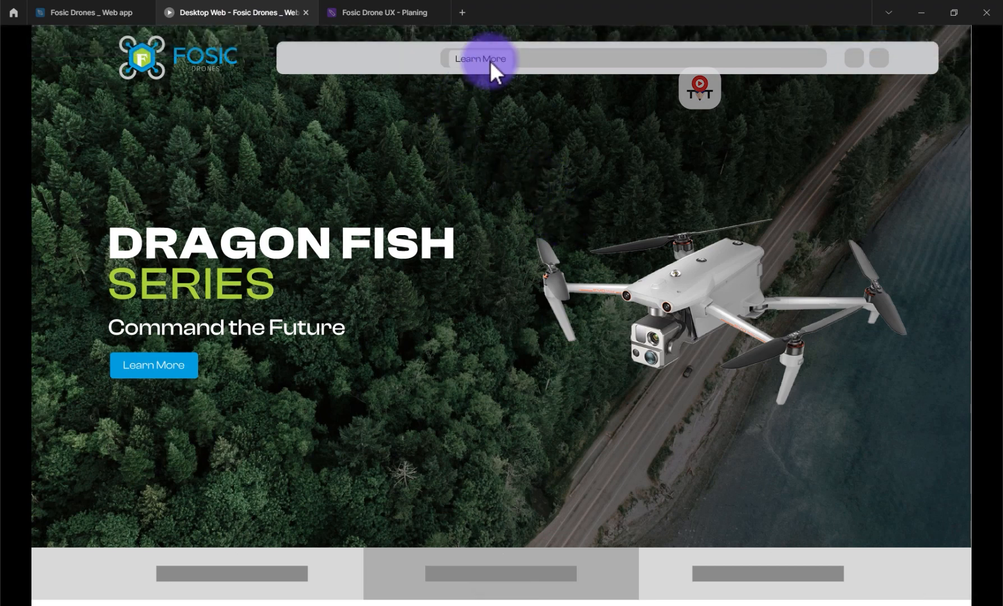
{"action": "left_click", "coordinate": [107, 12]}
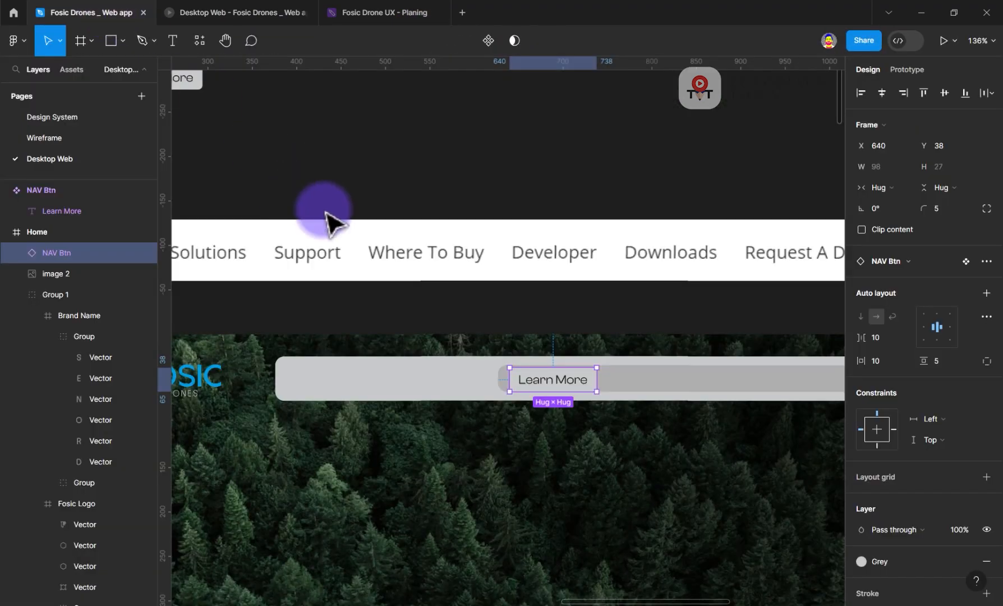
- Widen the letter spacing of the Body Cap text style used by the main NAV Btn component's "Learn More" label
{"action": "left_click_drag", "start_coordinate": [327, 218], "coordinate": [477, 353]}
{"action": "left_click", "coordinate": [293, 217]}
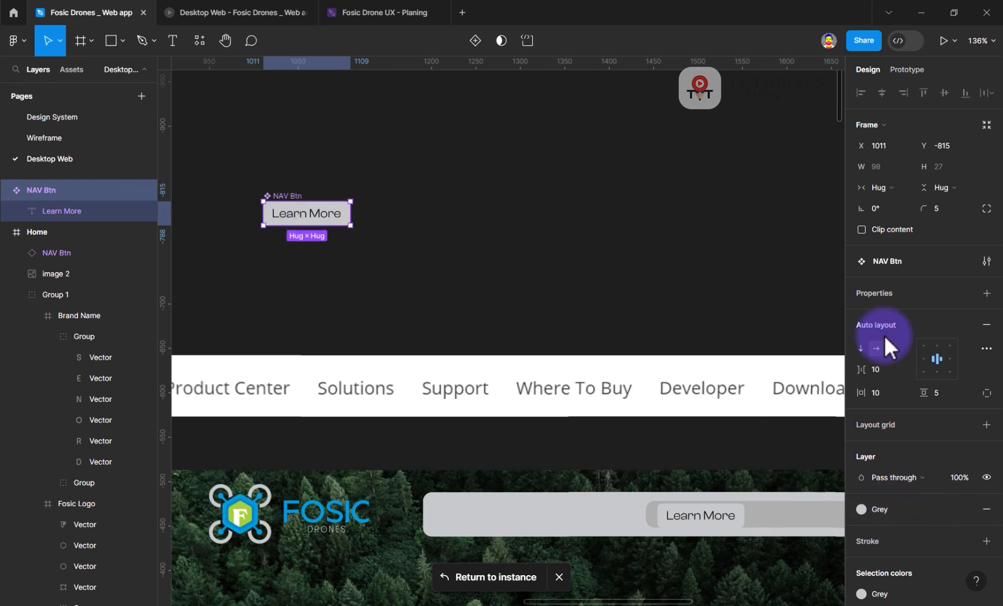
{"action": "scroll", "coordinate": [881, 382], "scroll_direction": "down", "scroll_amount": 2}
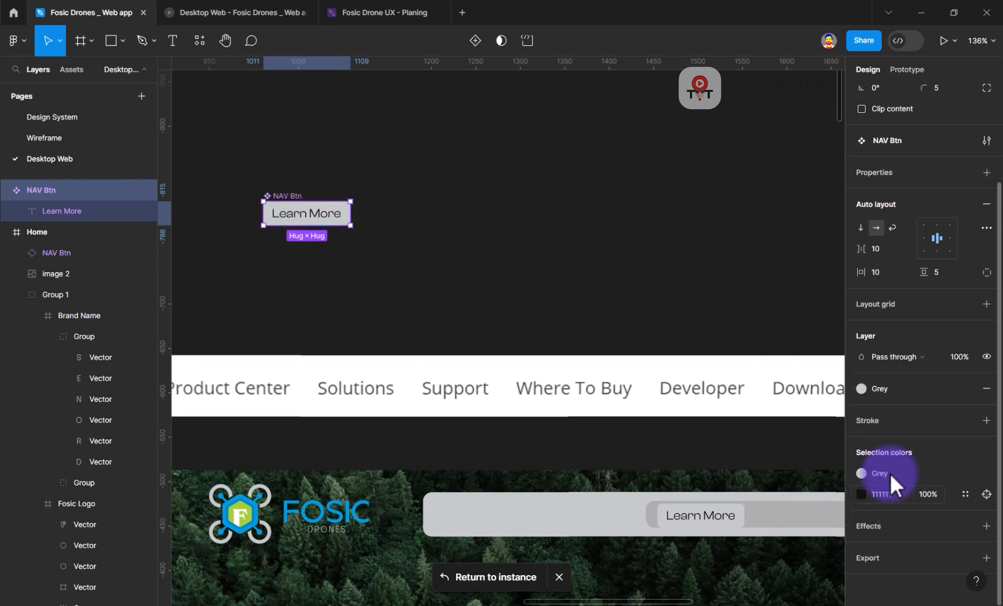
{"action": "left_click", "coordinate": [319, 221]}
{"action": "left_click", "coordinate": [897, 324]}
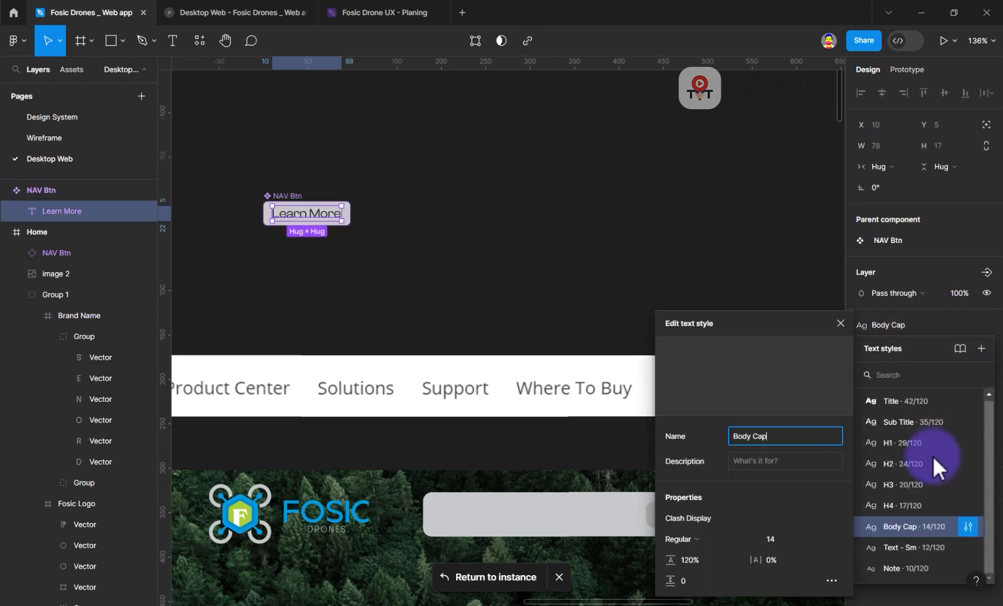
{"action": "left_click_drag", "start_coordinate": [753, 564], "coordinate": [757, 560]}
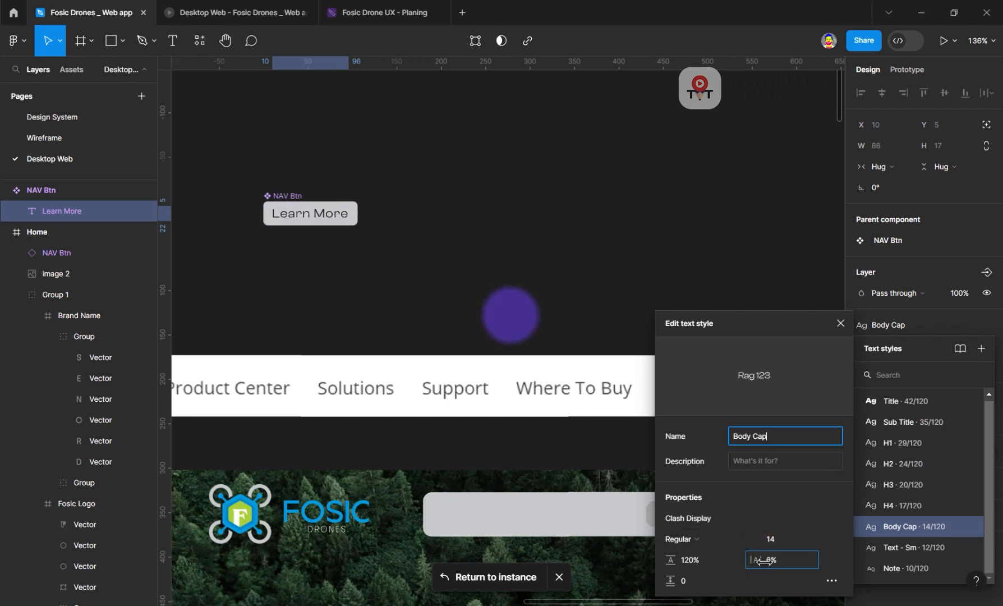
{"action": "left_click_drag", "start_coordinate": [766, 561], "coordinate": [630, 470]}
{"action": "key", "text": "Escape"}
{"action": "key", "text": "Escape"}
- Change the label of the NAV Btn instance on the Home navigation bar to "Products"
{"action": "left_click_drag", "start_coordinate": [518, 413], "coordinate": [716, 410]}
{"action": "scroll", "coordinate": [655, 421], "scroll_direction": "down", "scroll_amount": 1}
{"action": "scroll", "coordinate": [658, 423], "scroll_direction": "down", "scroll_amount": 1}
{"action": "double_click", "coordinate": [728, 450]}
{"action": "double_click", "coordinate": [717, 448]}
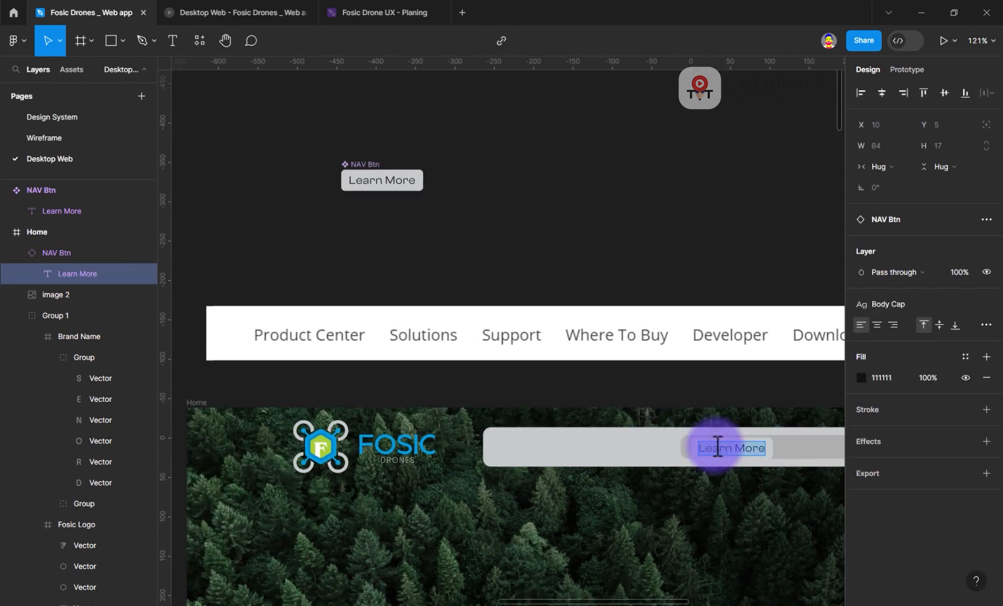
{"action": "type", "text": "Produc"}
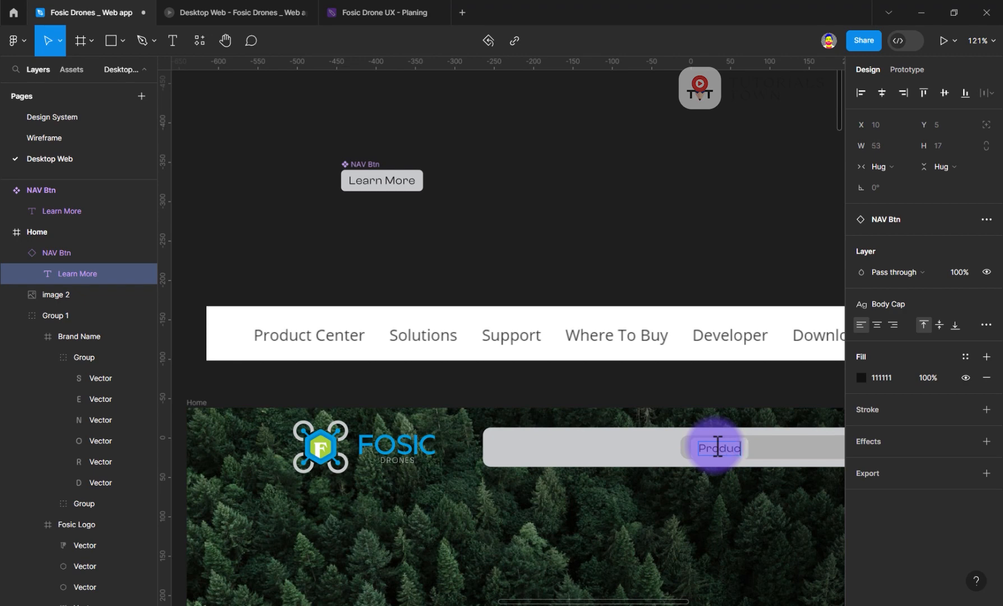
{"action": "key", "text": "Escape"}
{"action": "left_click_drag", "start_coordinate": [711, 239], "coordinate": [641, 240]}
{"action": "left_click", "coordinate": [655, 421]}
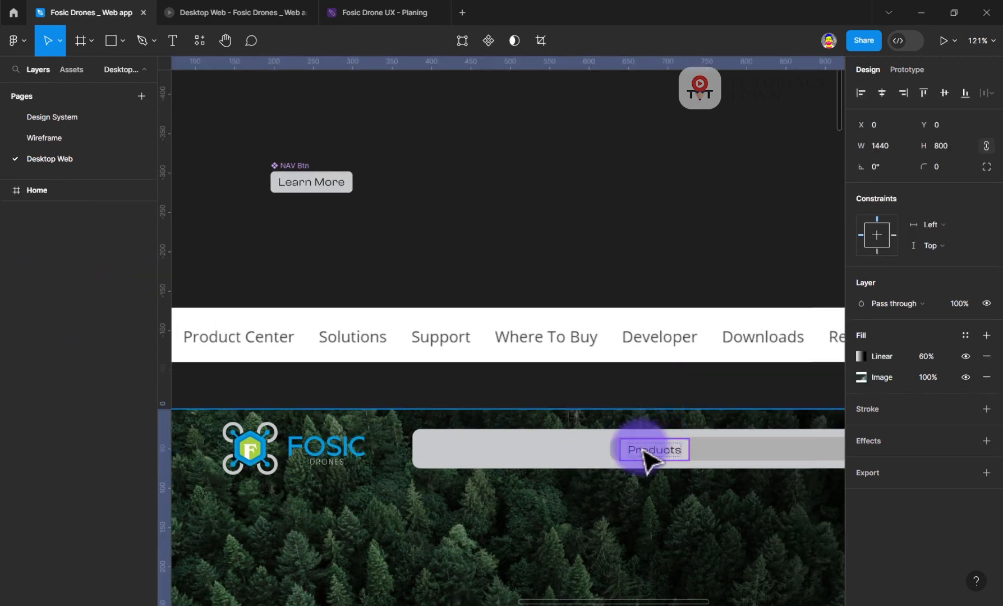
- Duplicate the Products button beside it on the navigation bar and label the copy "Outlets"
{"action": "left_click", "coordinate": [635, 448]}
{"action": "key", "text": "ctrl+d"}
{"action": "double_click", "coordinate": [724, 449]}
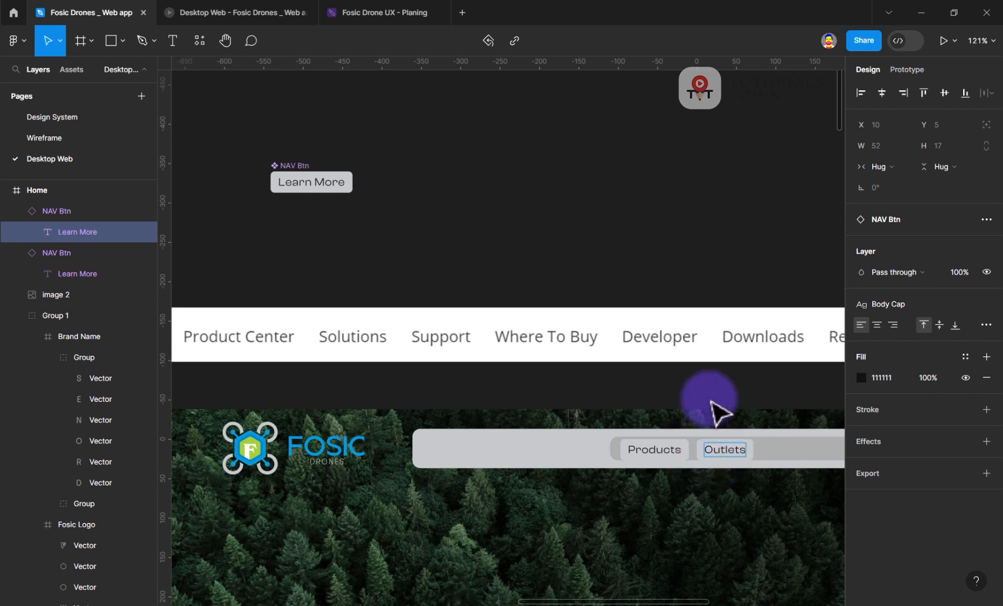
{"action": "key", "text": "Escape"}
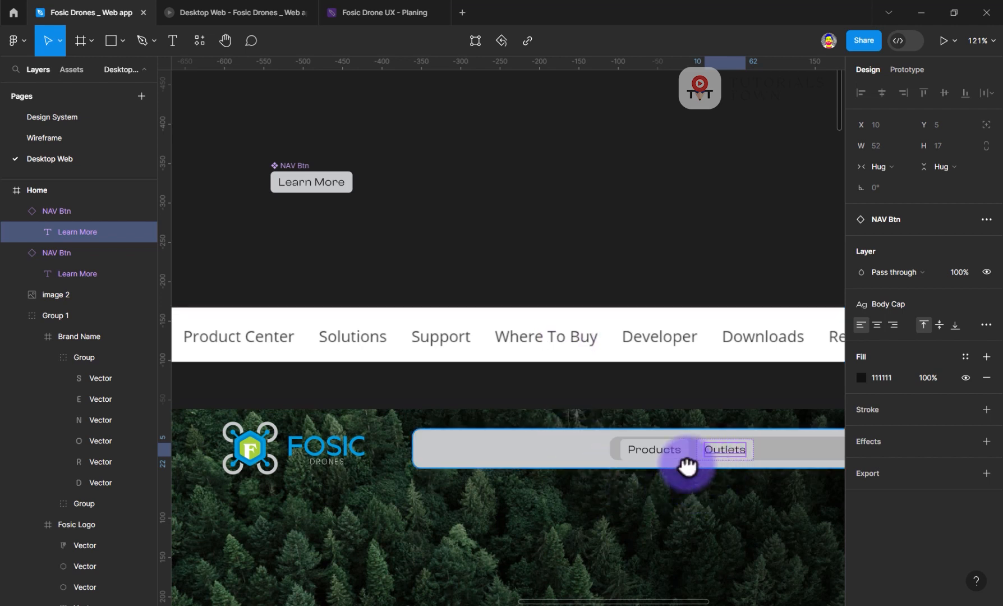
- Duplicate the Outlets button to X 819, Y 38 on the navigation bar and label the copy "Downloads"
{"action": "scroll", "coordinate": [687, 466], "scroll_direction": "right", "scroll_amount": 3}
{"action": "key", "text": "Escape"}
{"action": "left_click_drag", "start_coordinate": [619, 443], "coordinate": [673, 451]}
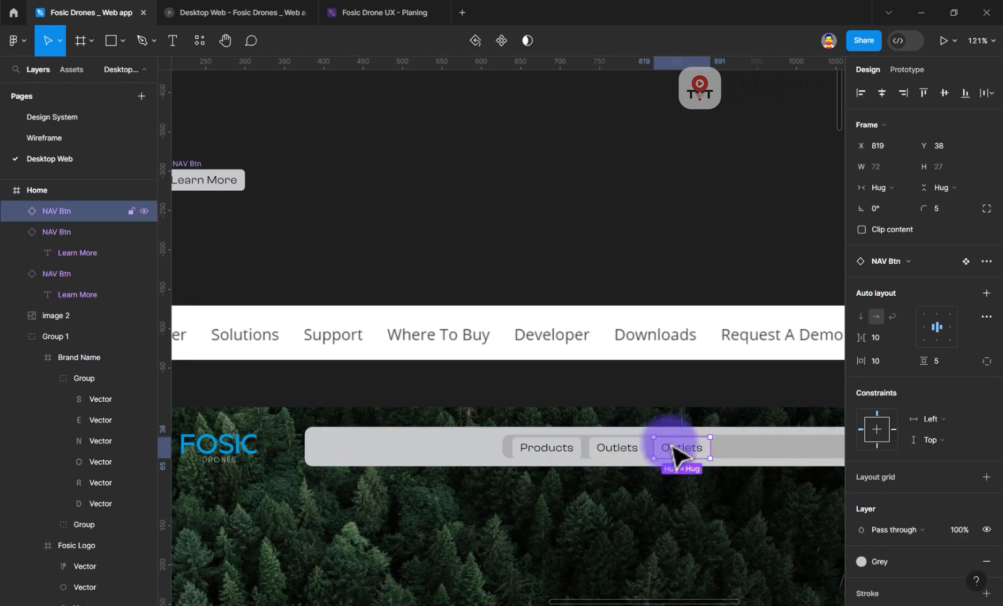
{"action": "double_click", "coordinate": [672, 452]}
{"action": "type", "text": "Downloads"}
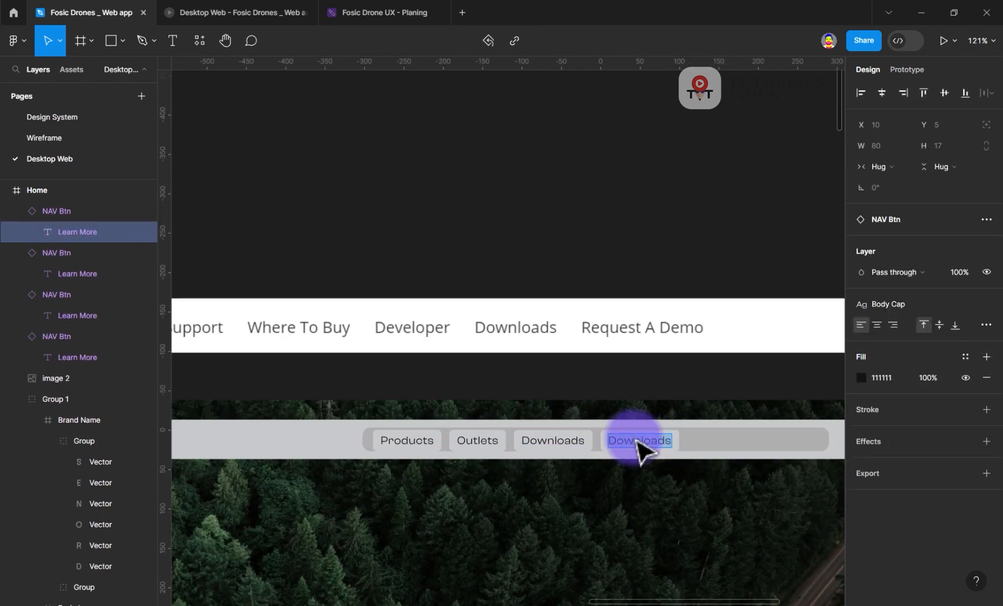
- Relabel the copied button after Downloads on the navigation bar as "Try Now"
{"action": "type", "text": "Request A Demo"}
{"action": "type", "text": " Now"}
{"action": "left_click_drag", "start_coordinate": [668, 356], "coordinate": [395, 348]}
{"action": "left_click_drag", "start_coordinate": [360, 396], "coordinate": [700, 384]}
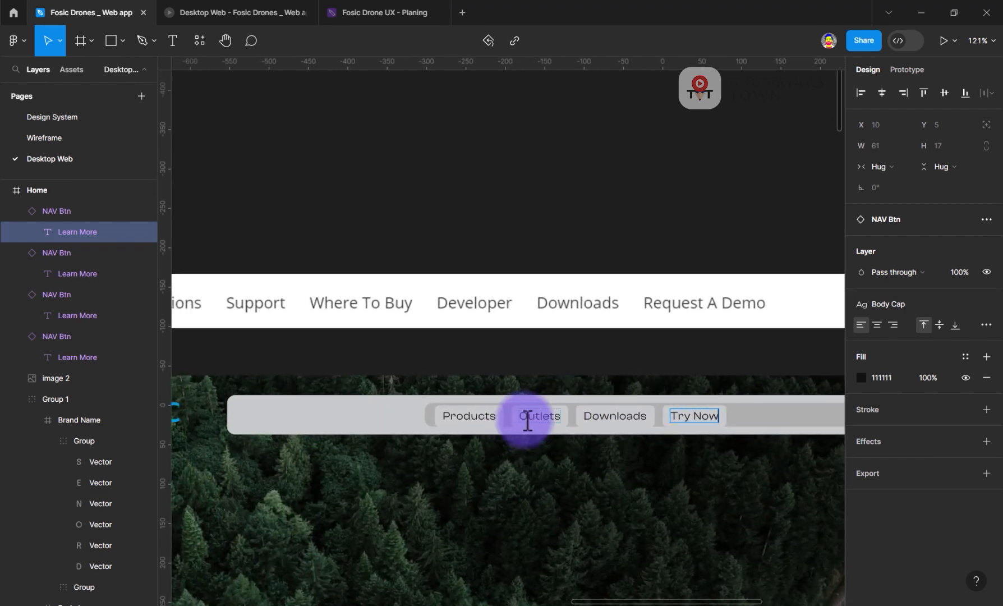
{"action": "key", "text": "Escape"}
- Duplicate the Products button to X 543, Y 38 and relabel the original button as "Support"
{"action": "left_click", "coordinate": [459, 425]}
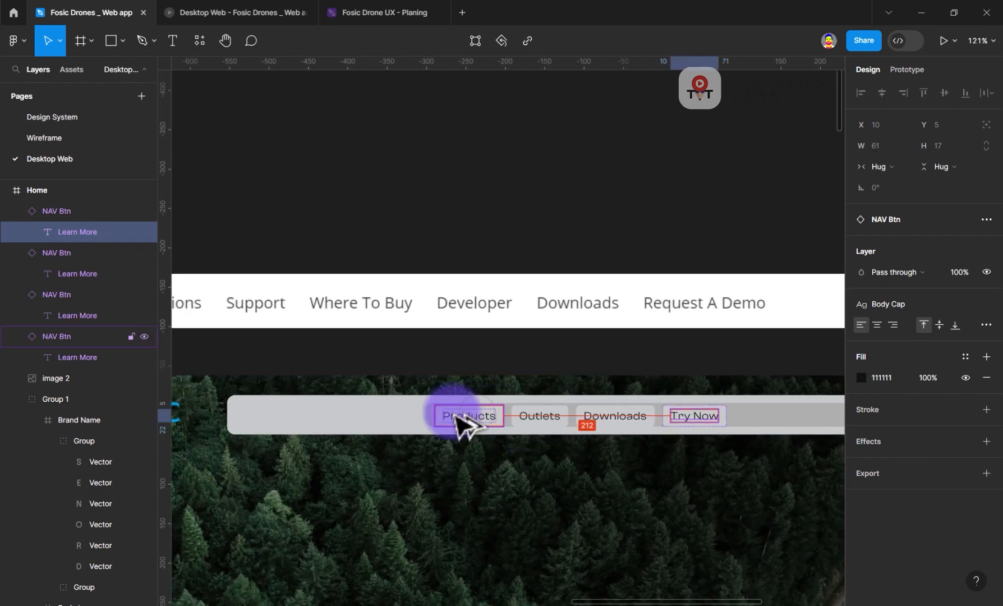
{"action": "left_click_drag", "start_coordinate": [459, 425], "coordinate": [392, 418]}
{"action": "double_click", "coordinate": [474, 418]}
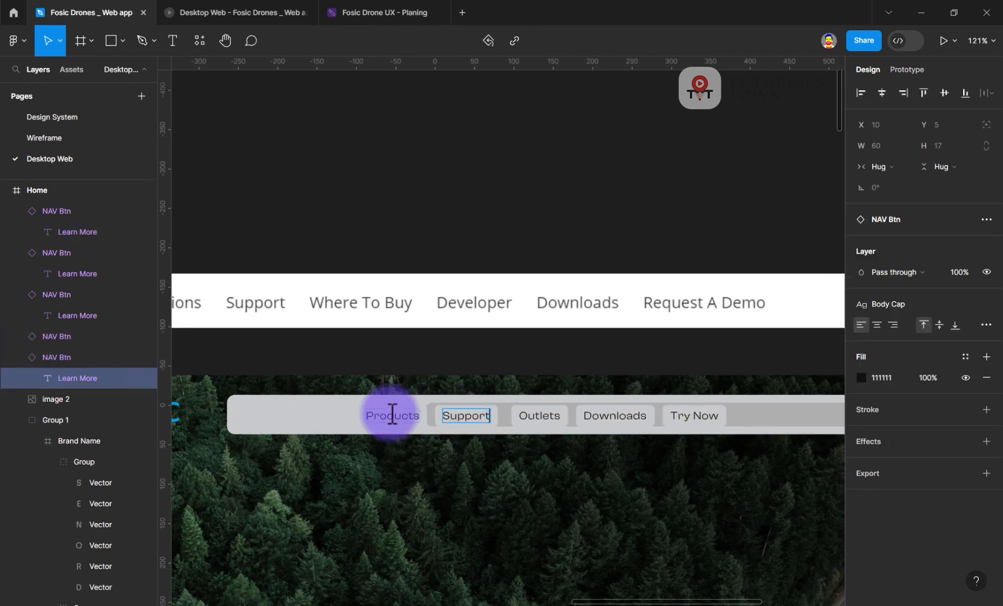
{"action": "key", "text": "Escape"}
- Compare the navigation buttons with the entries, search icon and Shop button of the reference navigation bar above the Home frame
{"action": "scroll", "coordinate": [505, 398], "scroll_direction": "right", "scroll_amount": 3}
{"action": "scroll", "coordinate": [506, 399], "scroll_direction": "down", "scroll_amount": 1}
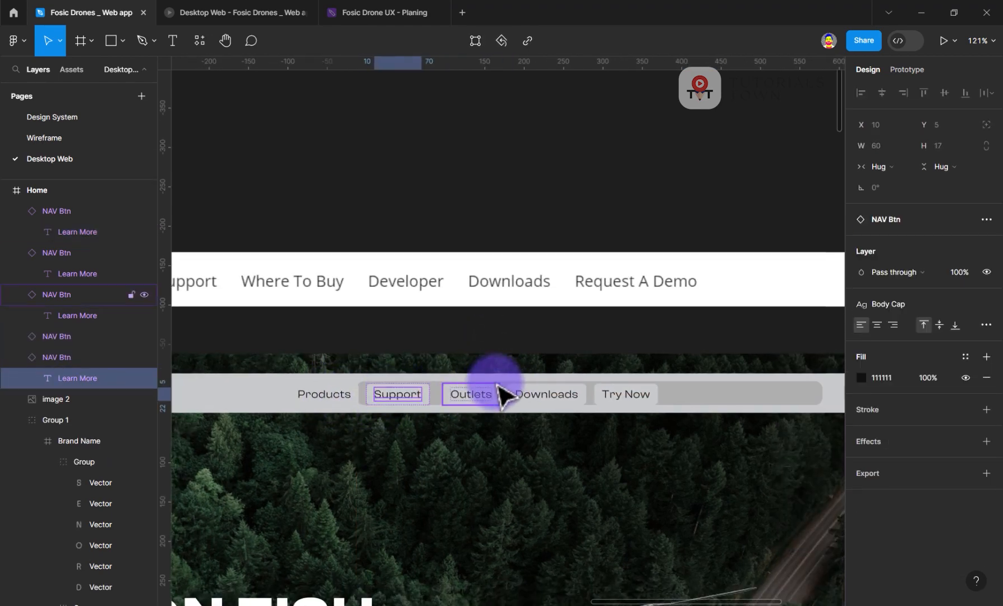
{"action": "scroll", "coordinate": [505, 426], "scroll_direction": "left", "scroll_amount": 1}
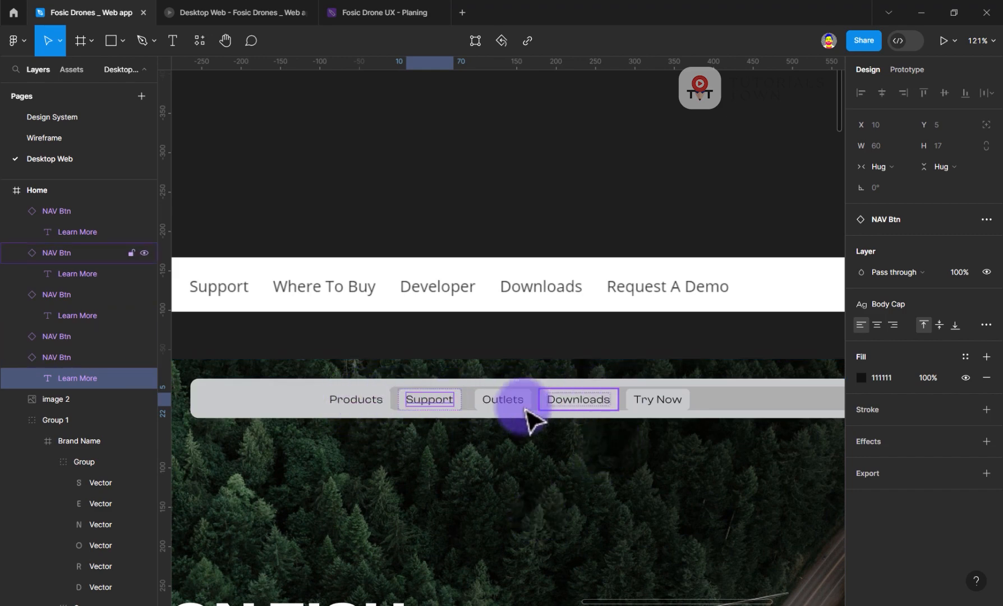
{"action": "scroll", "coordinate": [392, 342], "scroll_direction": "left", "scroll_amount": 5}
{"action": "scroll", "coordinate": [393, 343], "scroll_direction": "up", "scroll_amount": 1}
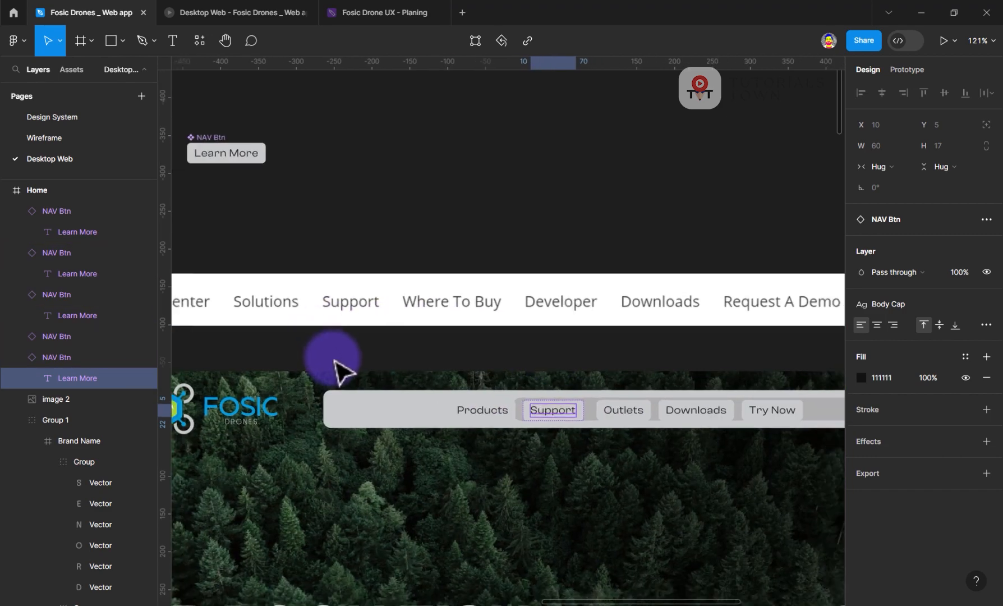
{"action": "scroll", "coordinate": [206, 316], "scroll_direction": "down", "scroll_amount": 3}
{"action": "scroll", "coordinate": [576, 336], "scroll_direction": "left", "scroll_amount": 4}
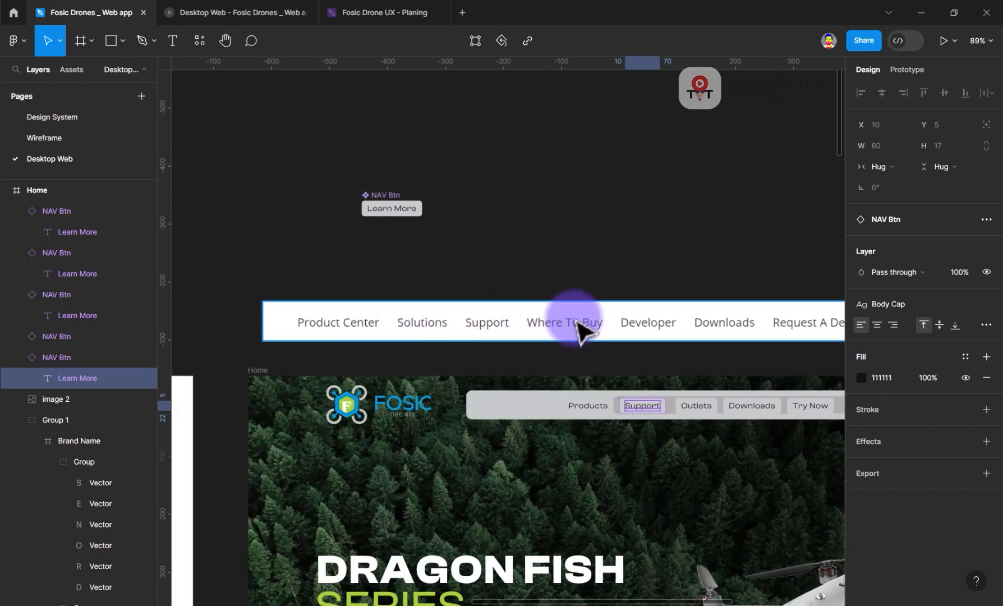
{"action": "scroll", "coordinate": [617, 331], "scroll_direction": "right", "scroll_amount": 3}
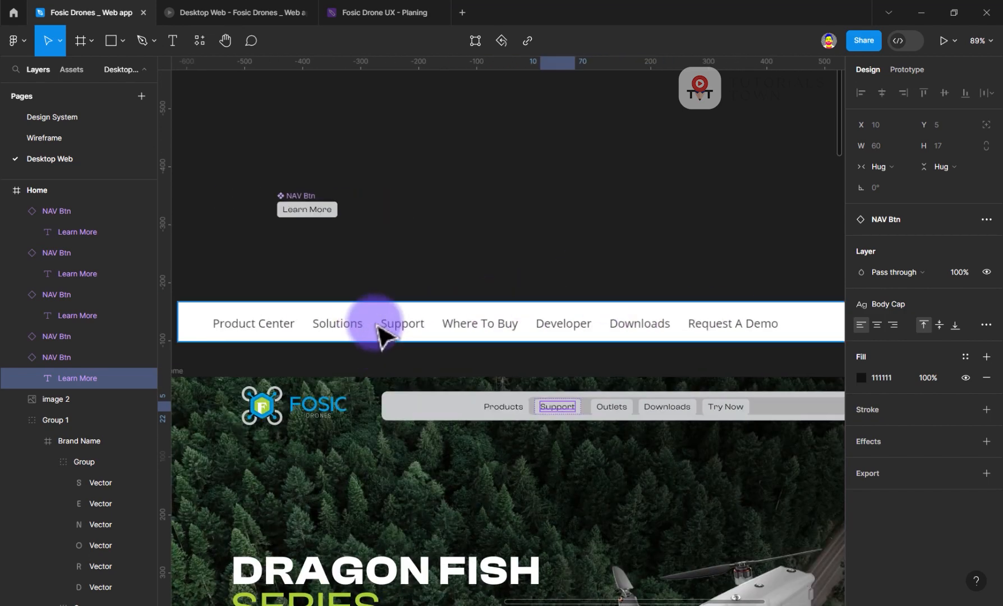
{"action": "scroll", "coordinate": [617, 323], "scroll_direction": "right", "scroll_amount": 8}
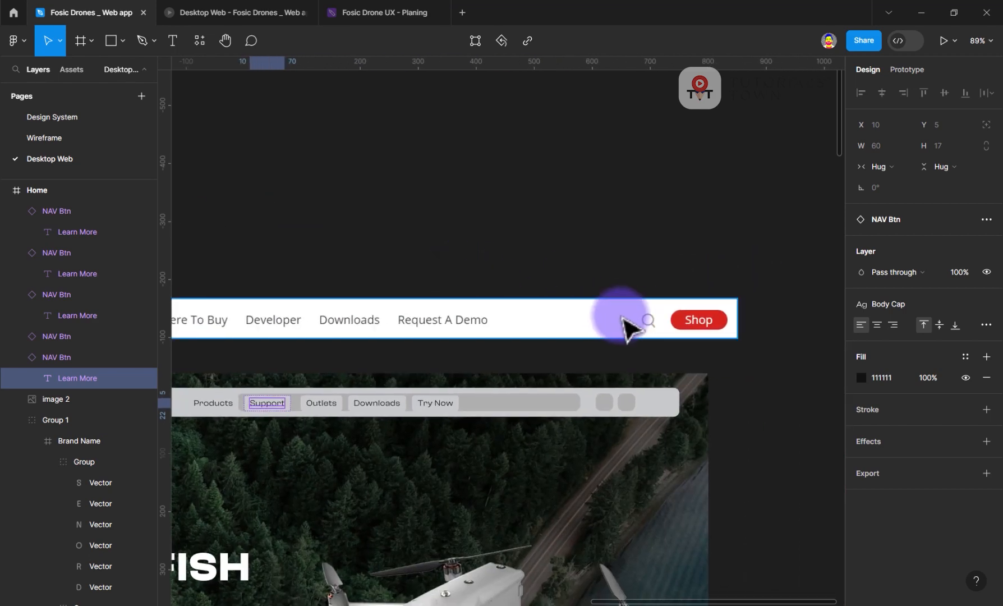
{"action": "scroll", "coordinate": [505, 320], "scroll_direction": "left", "scroll_amount": 5}
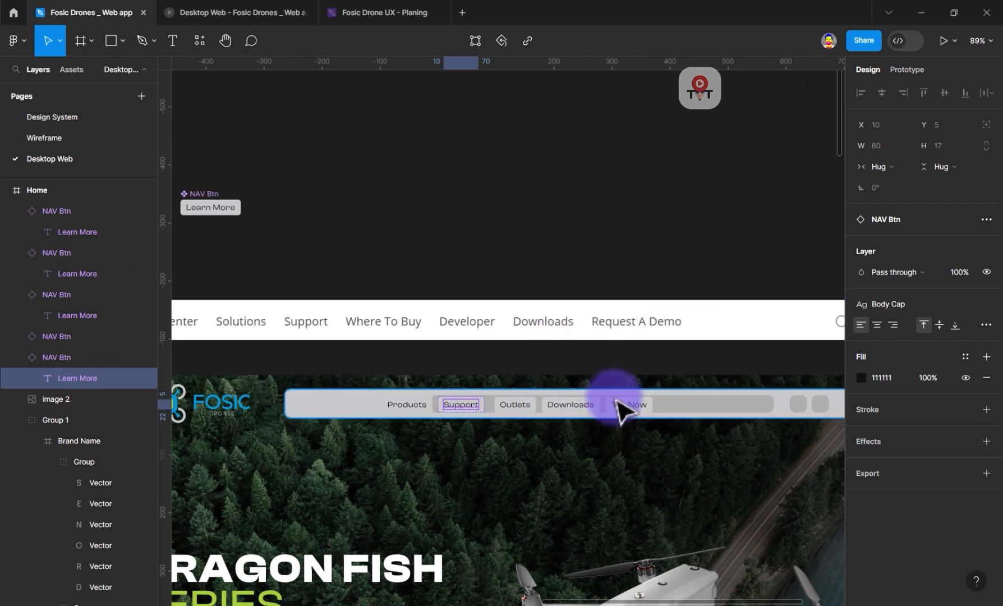
- Select all five navigation buttons from Products to Try Now and tidy them up to an even spacing of 10
{"action": "left_click", "coordinate": [460, 404], "text": "shift"}
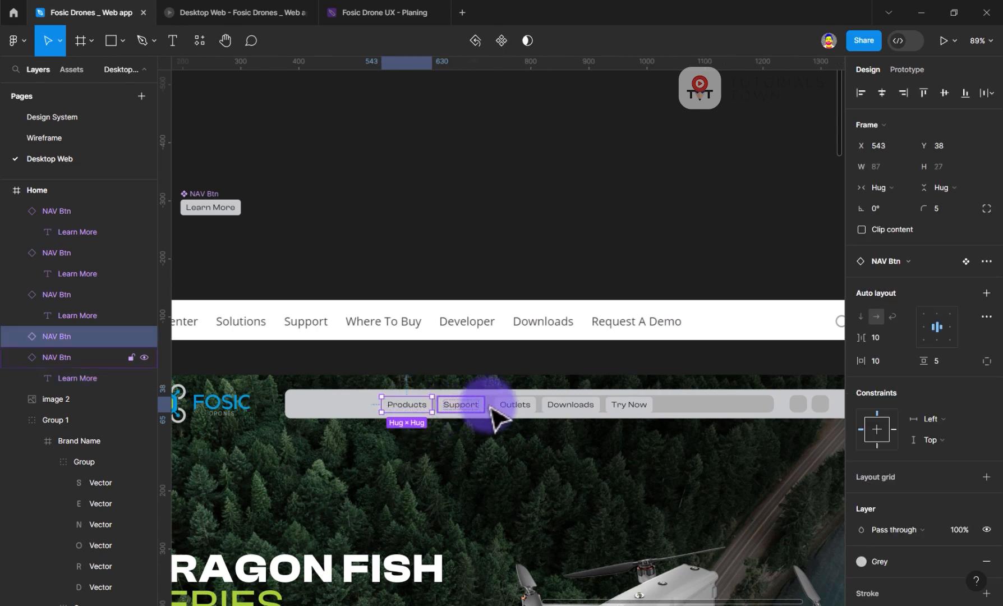
{"action": "left_click", "coordinate": [515, 404], "text": "shift"}
{"action": "left_click", "coordinate": [571, 404], "text": "shift"}
{"action": "left_click", "coordinate": [629, 404], "text": "shift"}
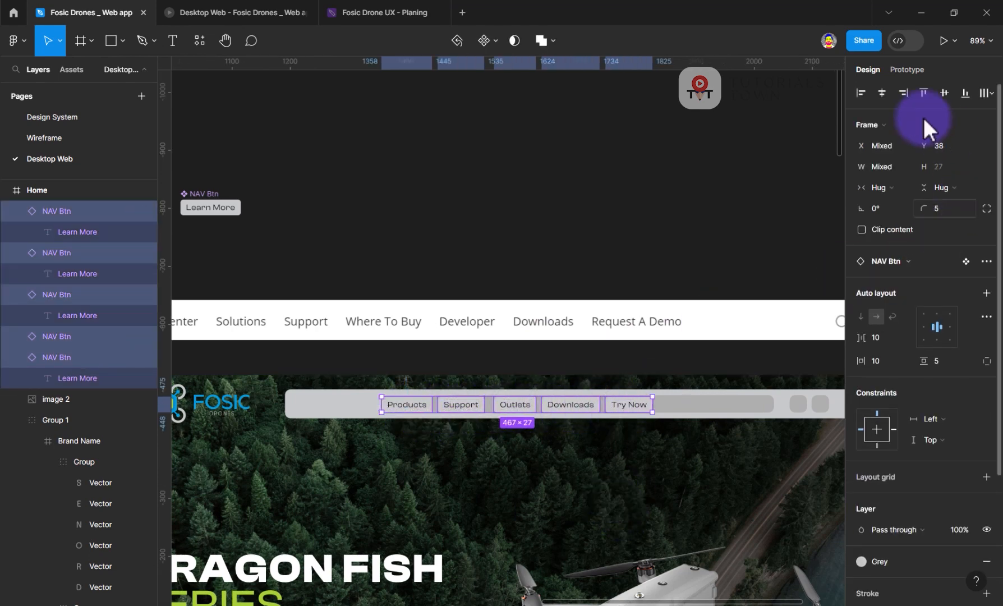
{"action": "left_click", "coordinate": [989, 95]}
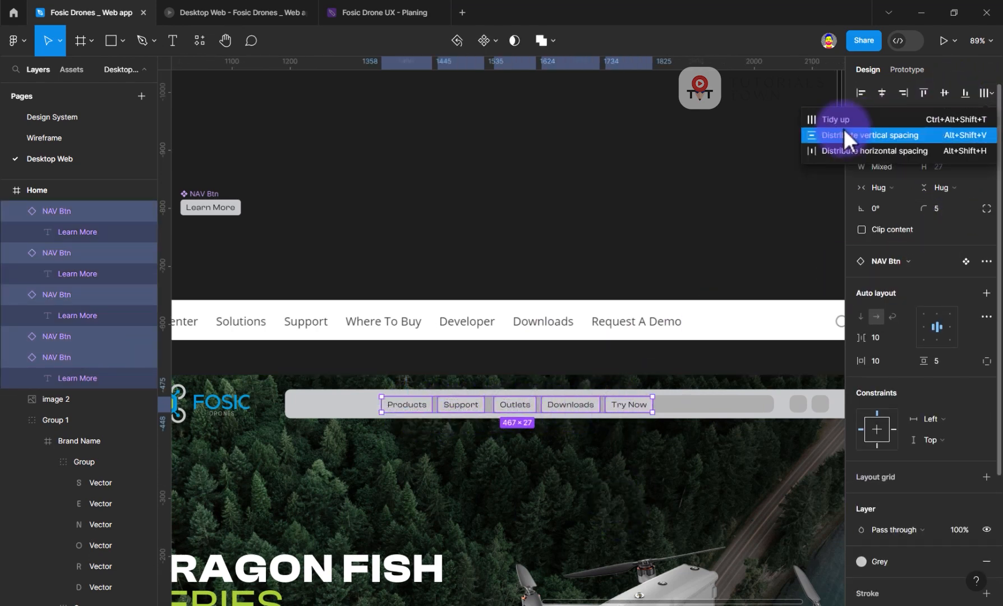
{"action": "left_click", "coordinate": [843, 119]}
- Move the row of five buttons further right along the navigation bar to Y 36 and check it in the prototype preview
{"action": "left_click_drag", "start_coordinate": [551, 409], "coordinate": [627, 434]}
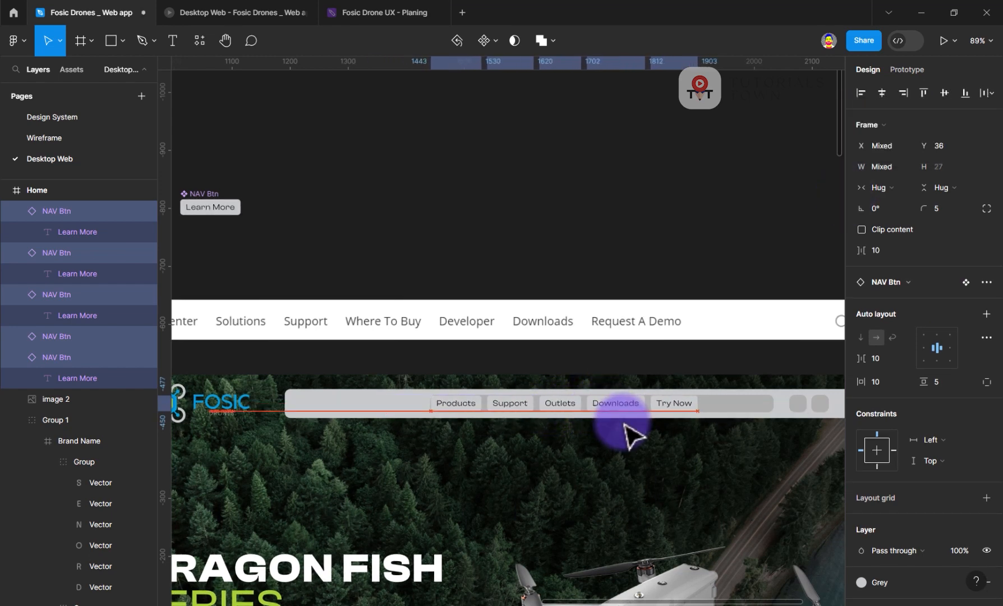
{"action": "left_click", "coordinate": [488, 263]}
{"action": "left_click", "coordinate": [272, 13]}
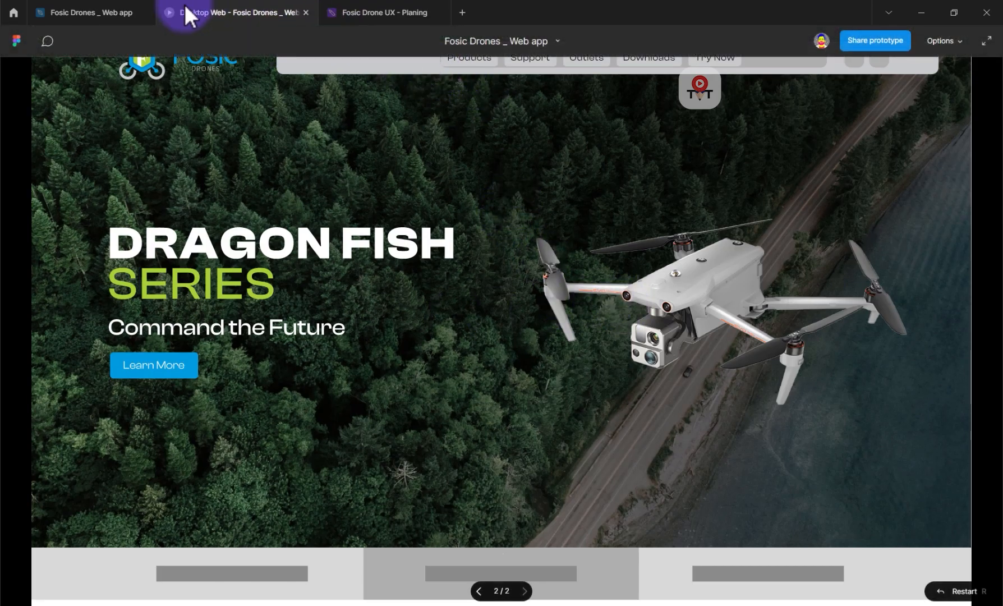
{"action": "left_click", "coordinate": [133, 13]}
- Change the fill of the navigation bar's background rectangle from the Grey colour style to colour style 4
{"action": "left_click", "coordinate": [318, 413]}
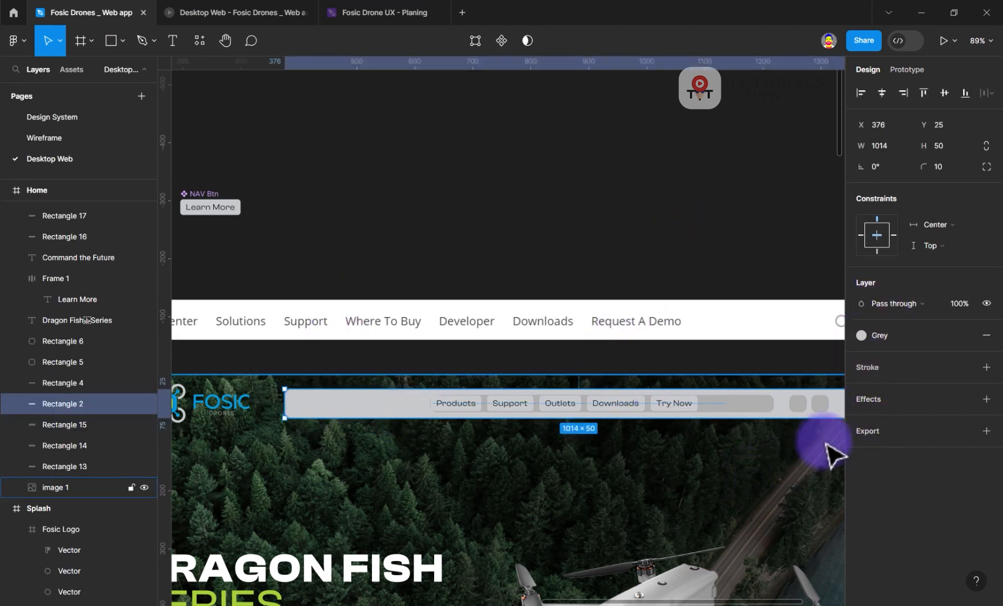
{"action": "left_click", "coordinate": [889, 337]}
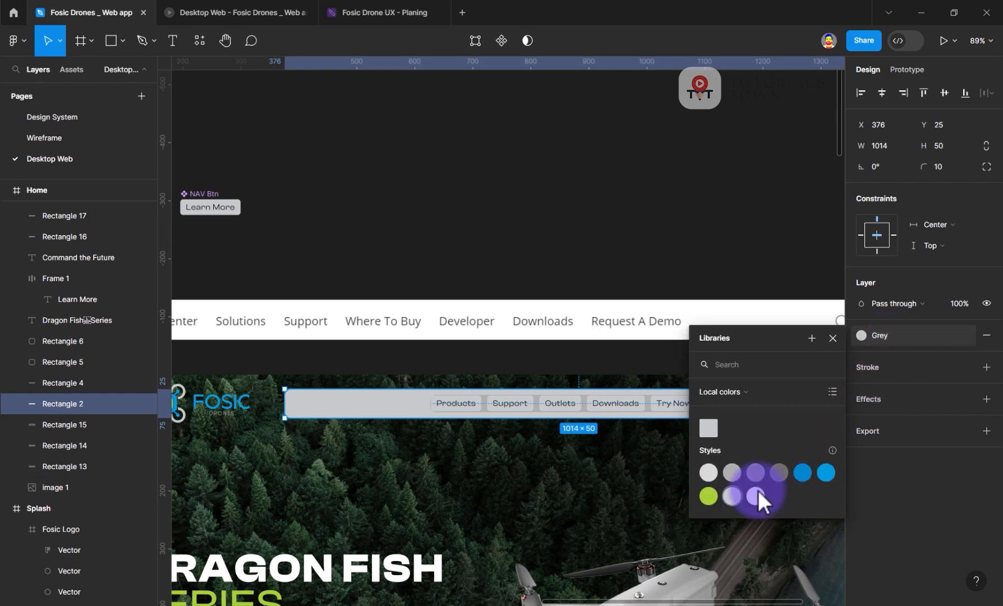
{"action": "left_click", "coordinate": [782, 472]}
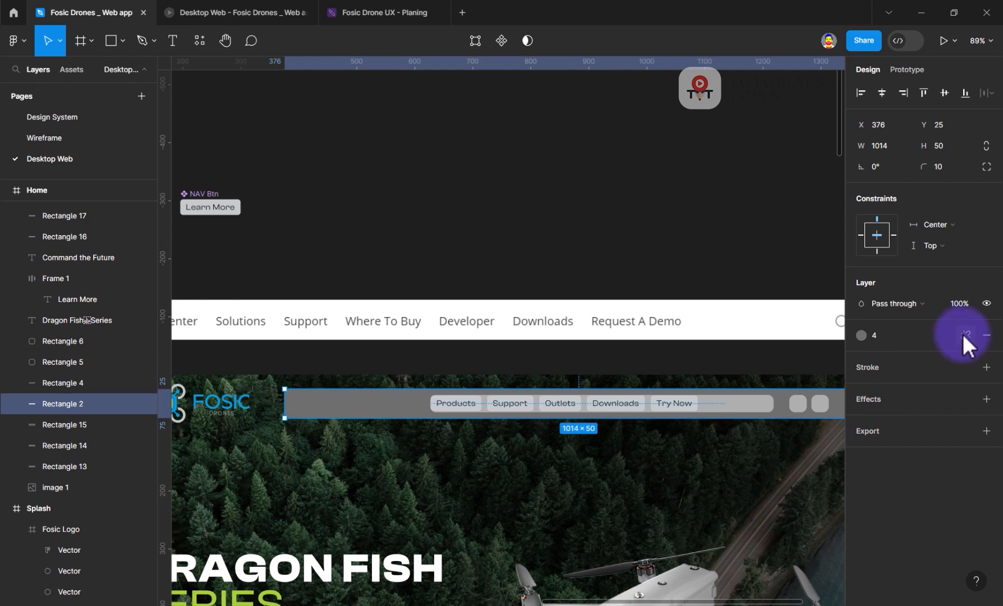
{"action": "left_click", "coordinate": [966, 335]}
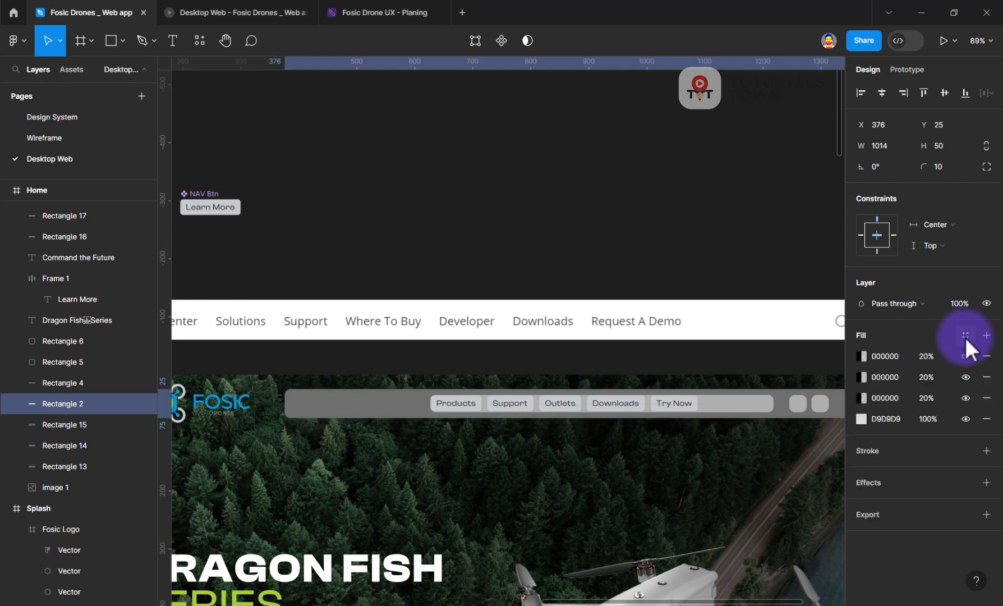
{"action": "left_click", "coordinate": [886, 387]}
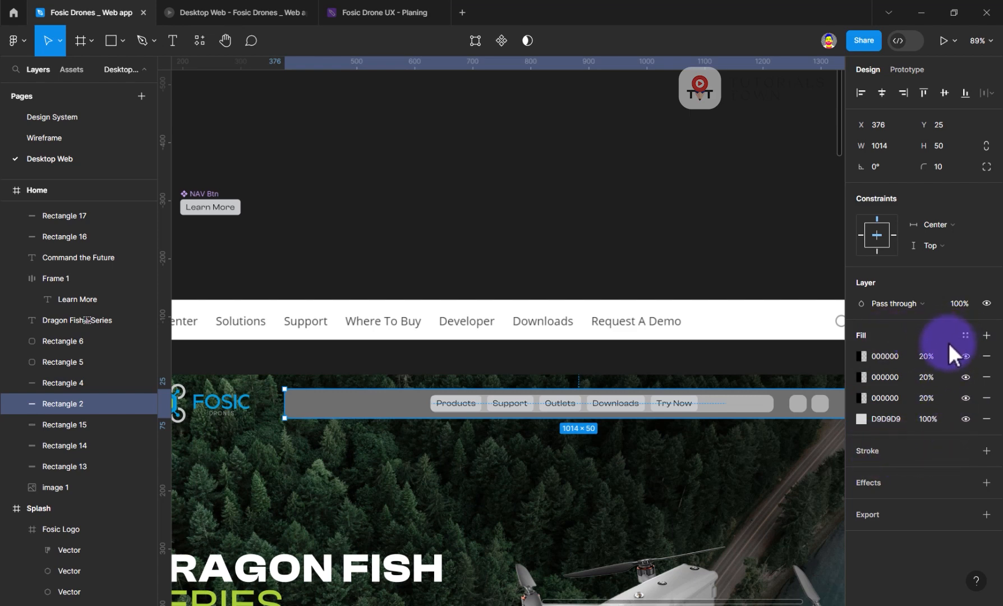
{"action": "key", "text": "ctrl+z"}
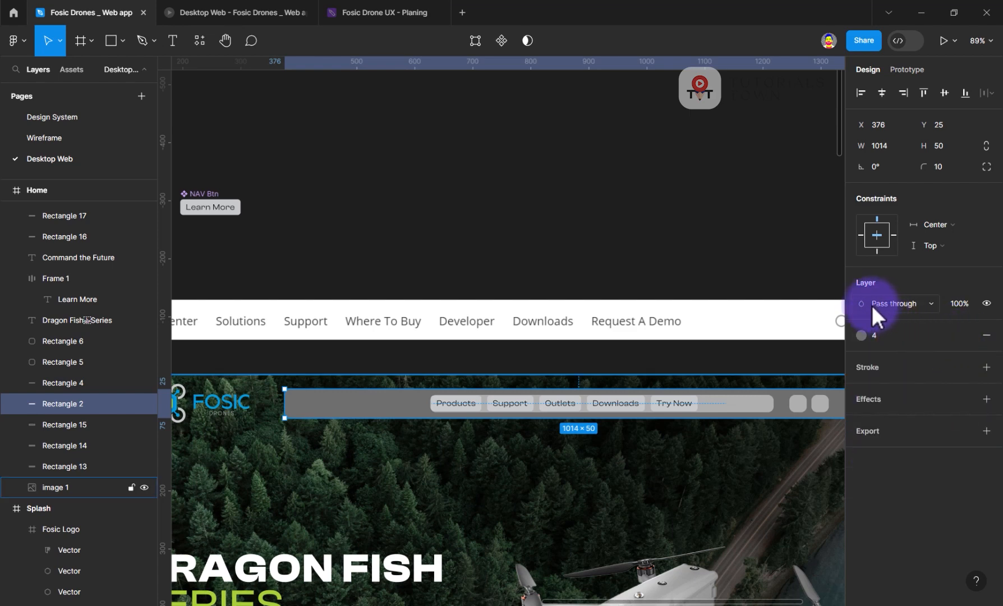
- Set the navigation bar rectangle's blend mode to Multiply and extend it behind the logo to X 80 with a width of 1310
{"action": "left_click", "coordinate": [889, 302]}
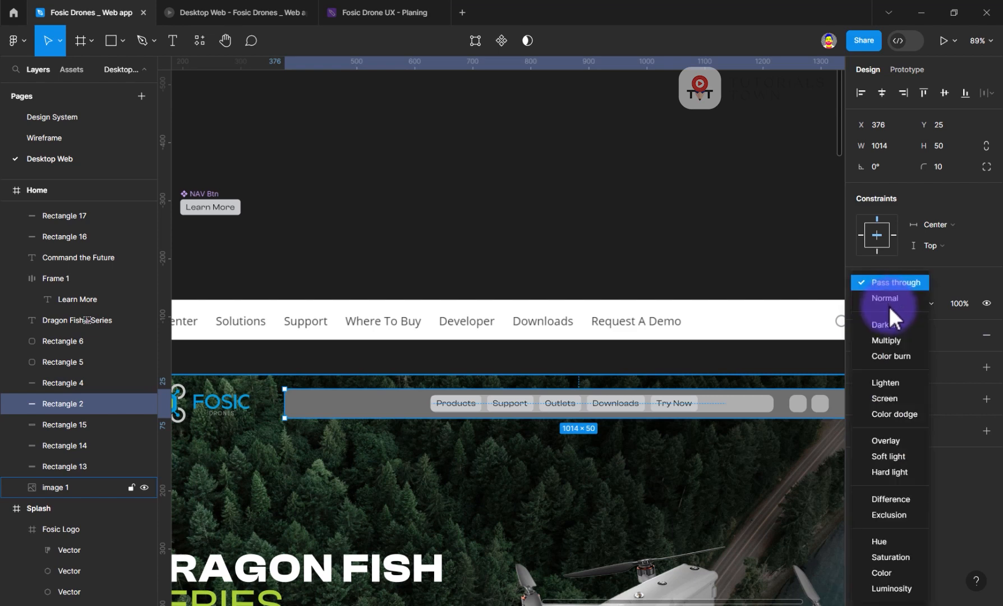
{"action": "left_click", "coordinate": [889, 339]}
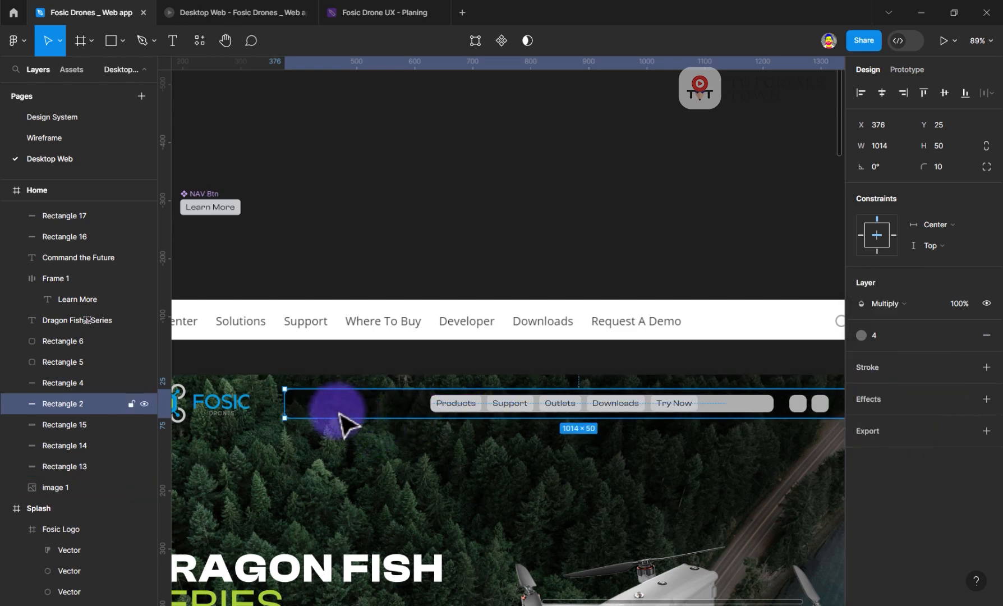
{"action": "left_click_drag", "start_coordinate": [295, 421], "coordinate": [341, 410]}
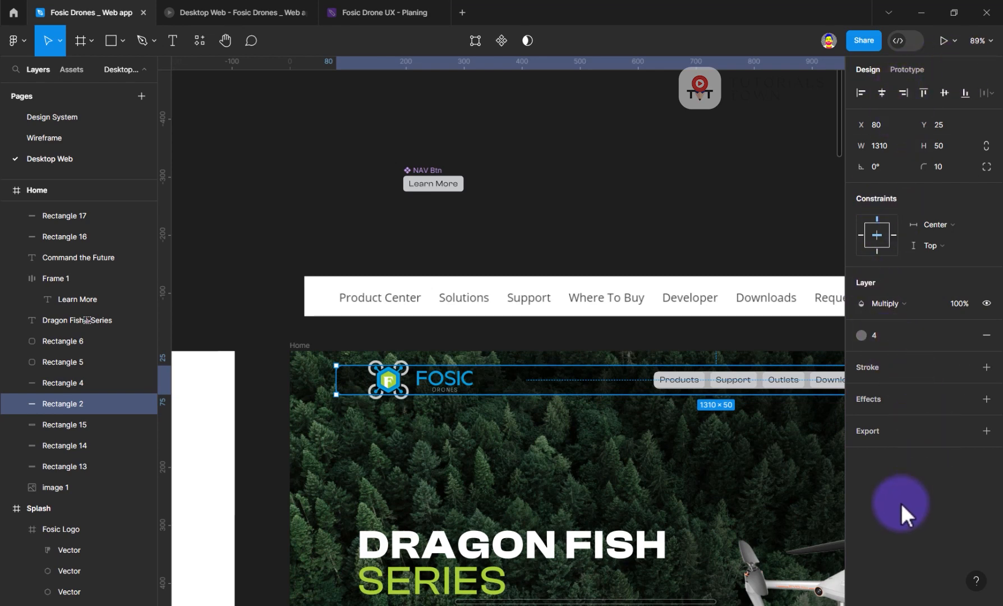
- Show the Home frame's Desktop Grid and fit the navigation bar rectangle to it, centred at X 64 with a width of 1312
{"action": "left_click", "coordinate": [672, 242]}
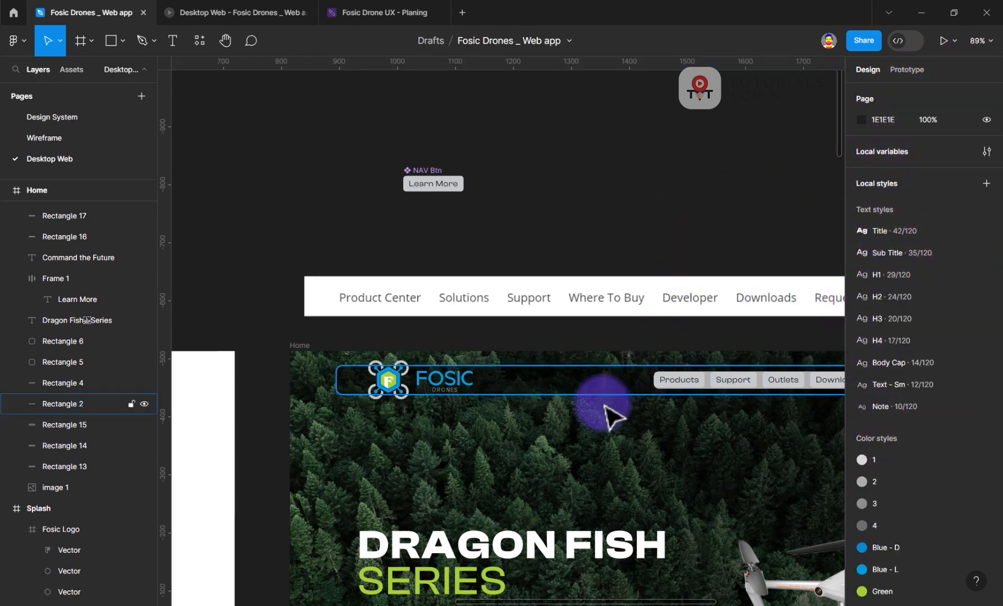
{"action": "left_click", "coordinate": [303, 346]}
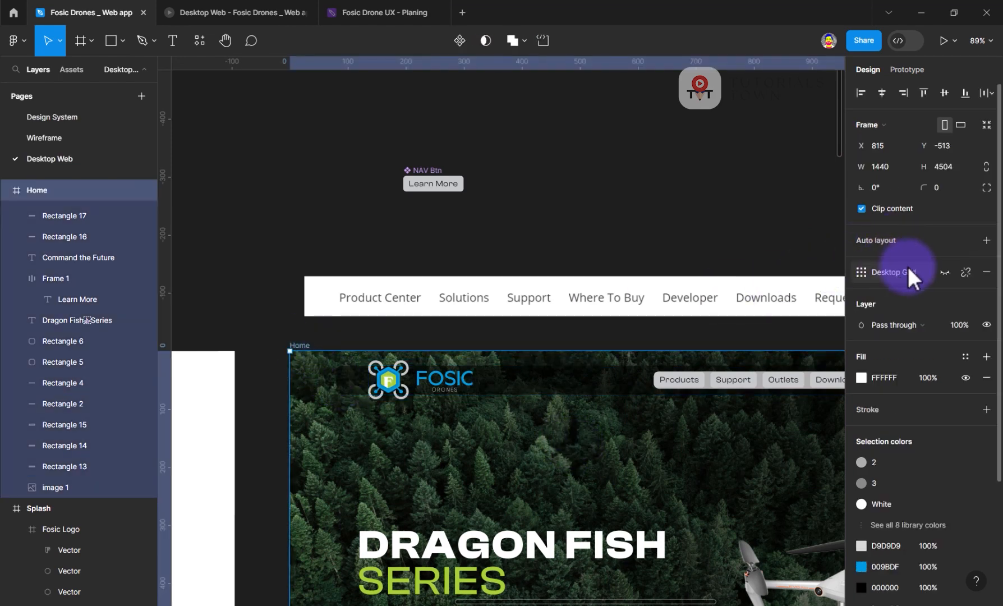
{"action": "left_click", "coordinate": [353, 393]}
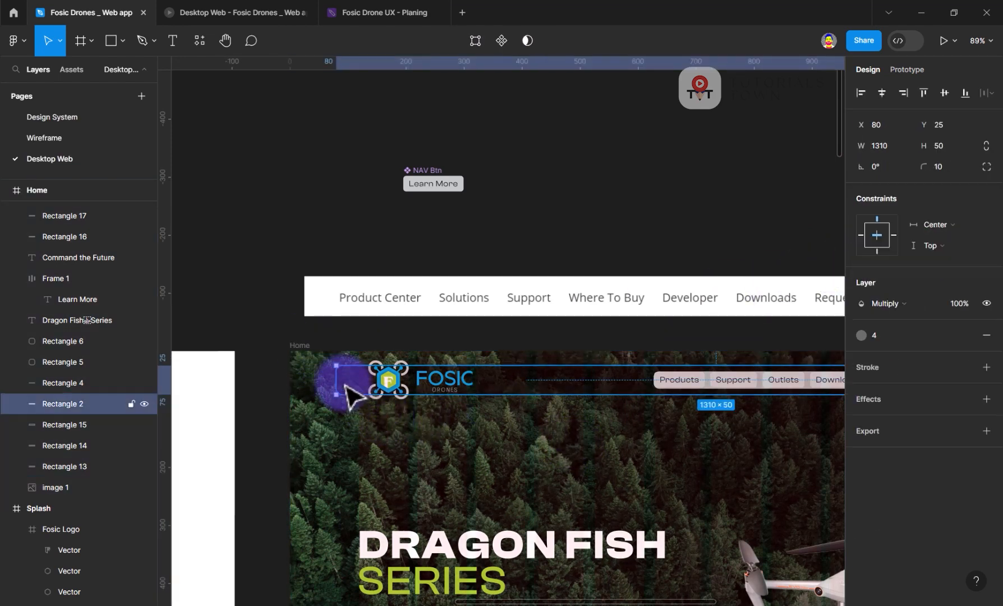
{"action": "left_click_drag", "start_coordinate": [746, 359], "coordinate": [622, 368]}
{"action": "left_click", "coordinate": [883, 94]}
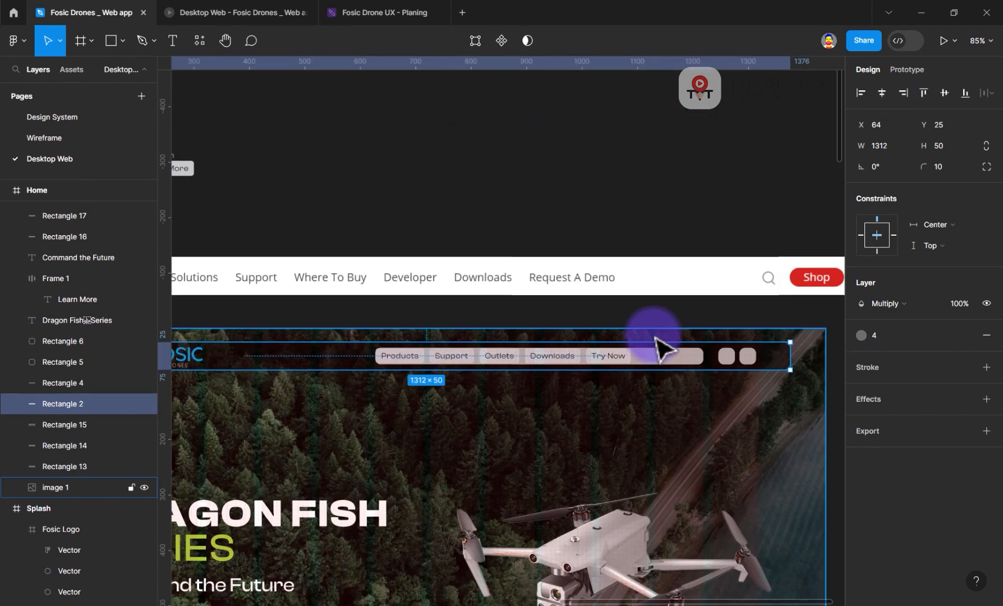
- Delete the leftover empty rectangle after the Try Now button and check the navigation bar in the prototype preview
{"action": "scroll", "coordinate": [662, 348], "scroll_direction": "up", "scroll_amount": 5}
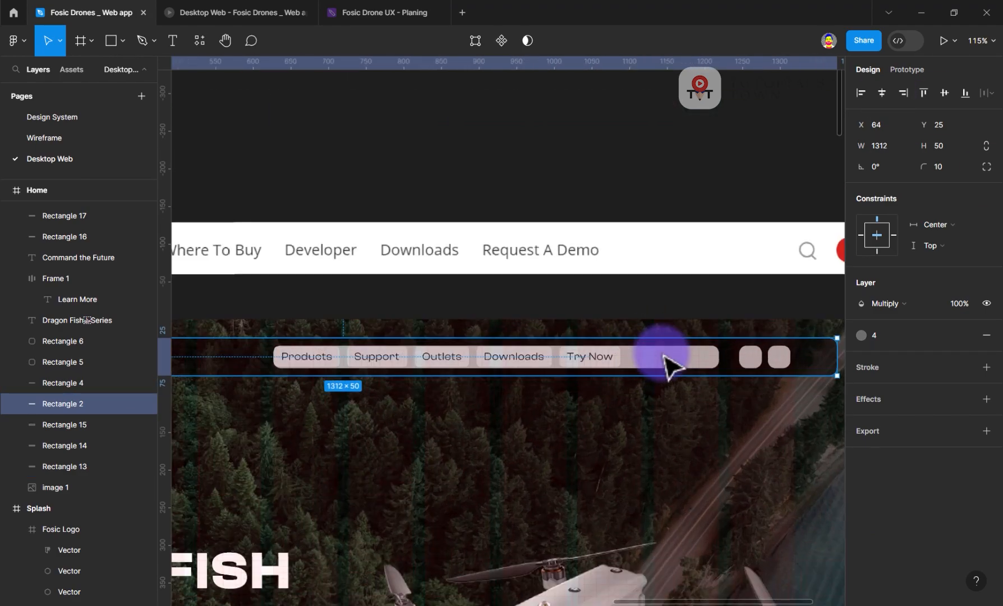
{"action": "left_click", "coordinate": [673, 361]}
{"action": "key", "text": "Delete"}
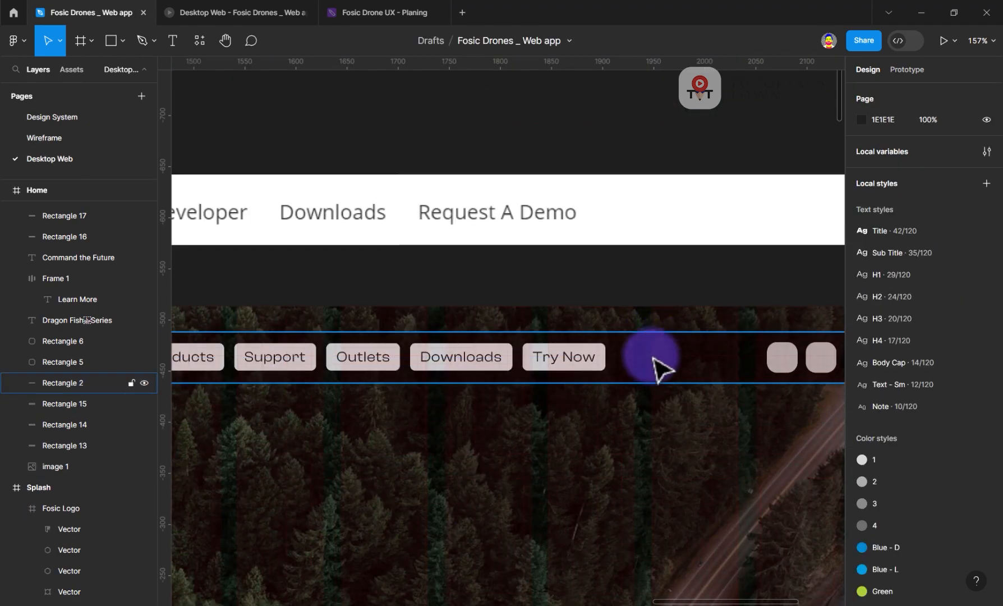
{"action": "left_click", "coordinate": [628, 308]}
{"action": "left_click", "coordinate": [494, 287]}
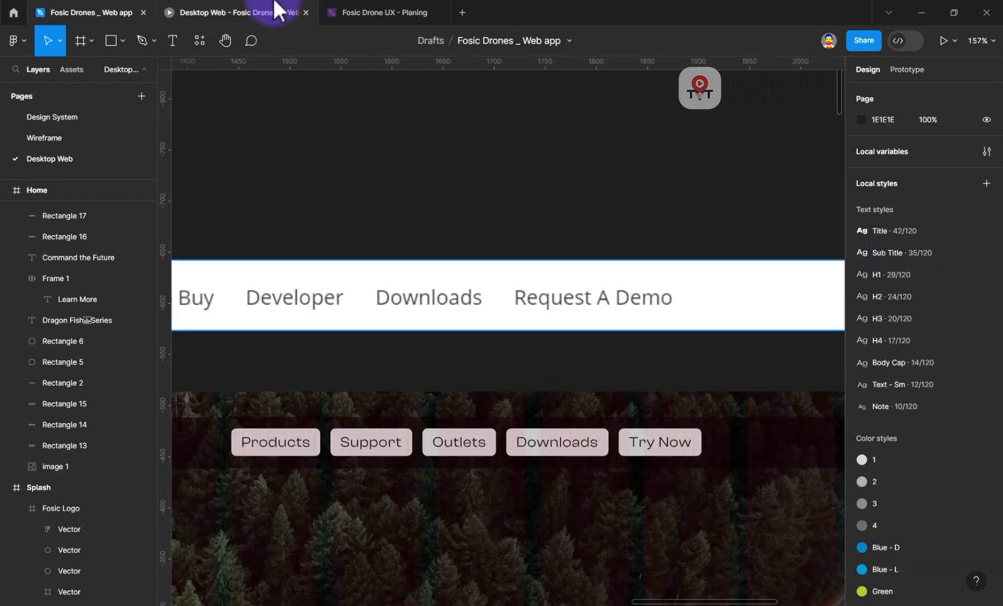
{"action": "left_click", "coordinate": [280, 11]}
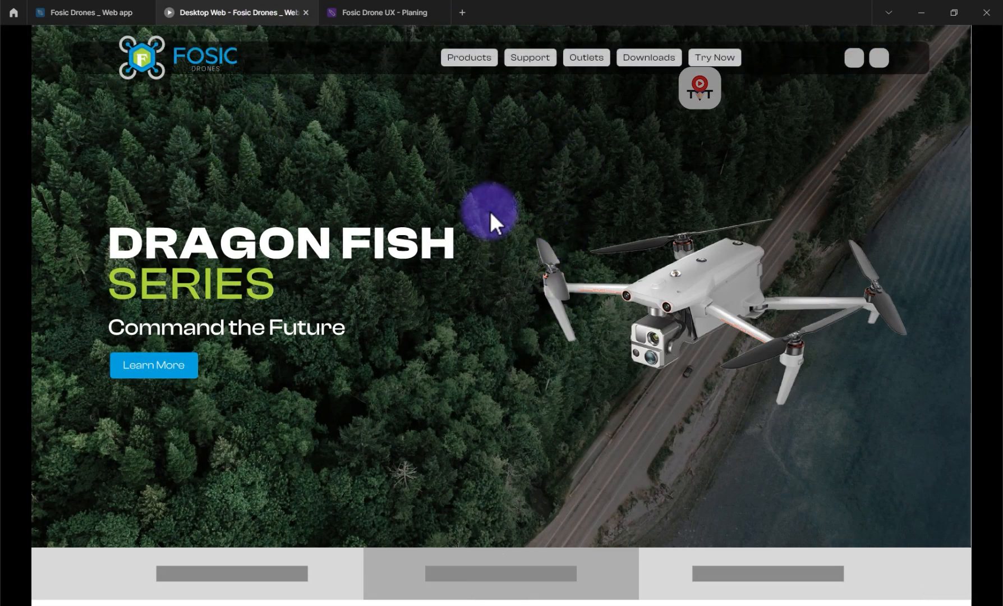
{"action": "left_click", "coordinate": [137, 16]}
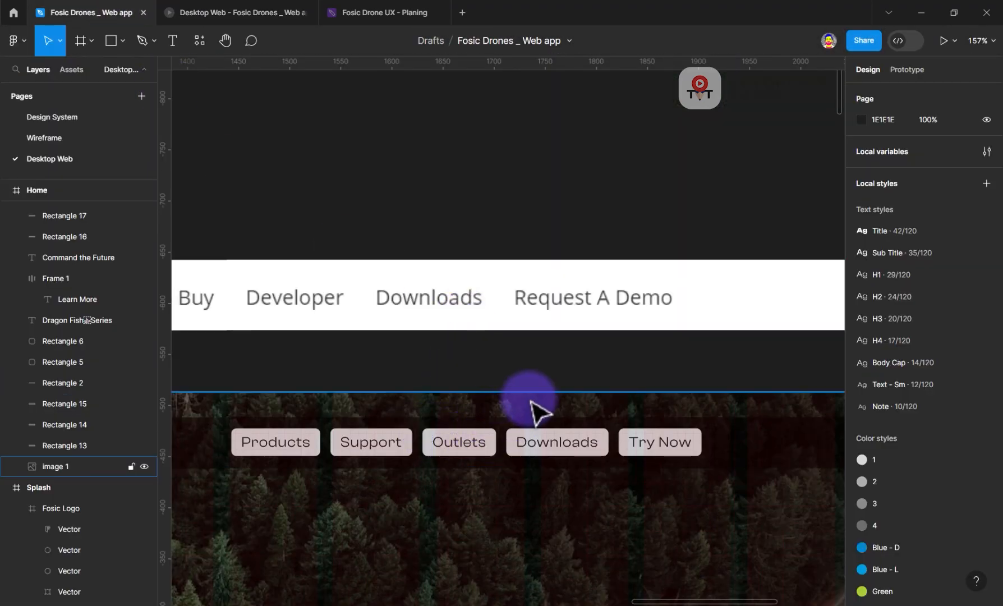
- Select the navigation bar's background rectangle, check it in the prototype preview and add a Background blur effect to it
{"action": "scroll", "coordinate": [539, 409], "scroll_direction": "down", "scroll_amount": 5}
{"action": "left_click", "coordinate": [335, 432]}
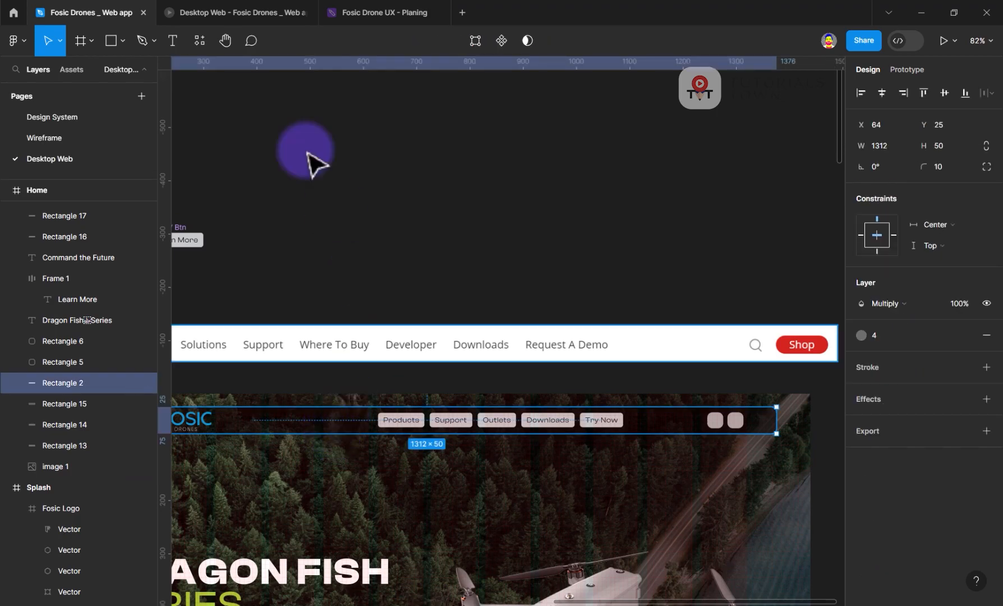
{"action": "left_click", "coordinate": [236, 11]}
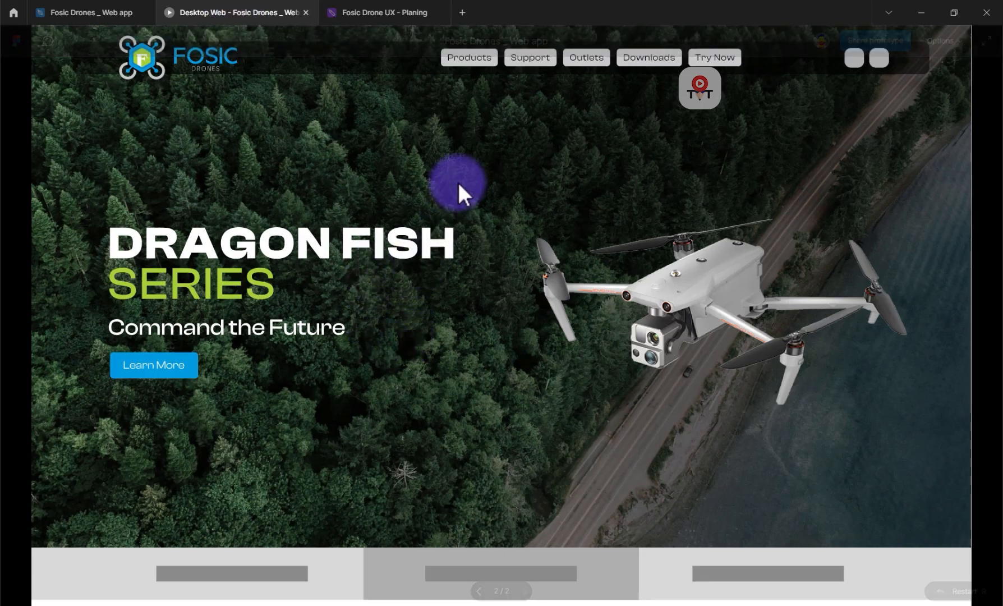
{"action": "key", "text": "ctrl+shift+Tab"}
{"action": "left_click_drag", "start_coordinate": [275, 379], "coordinate": [476, 189]}
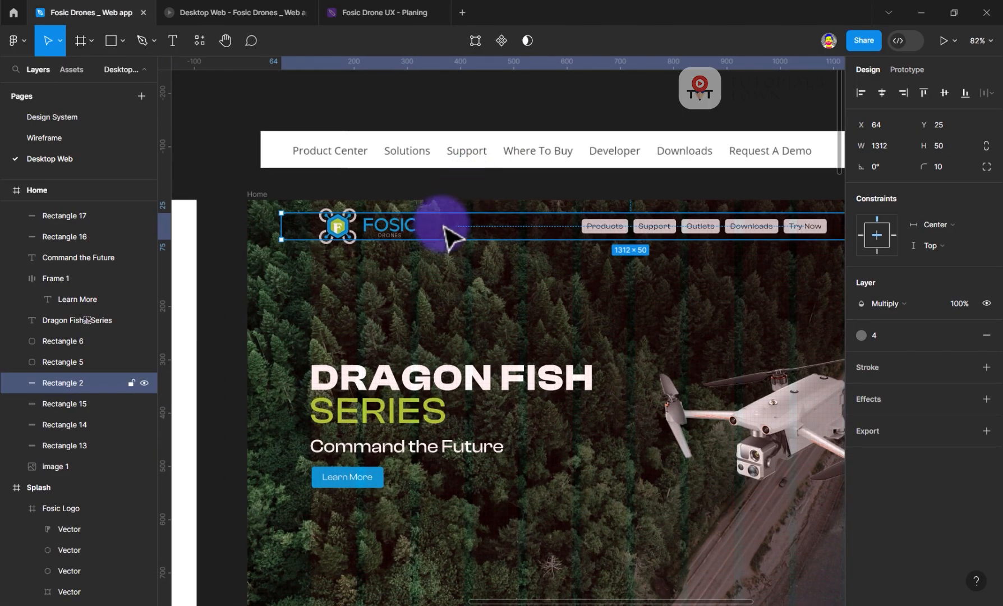
{"action": "left_click", "coordinate": [977, 399]}
{"action": "left_click", "coordinate": [907, 420]}
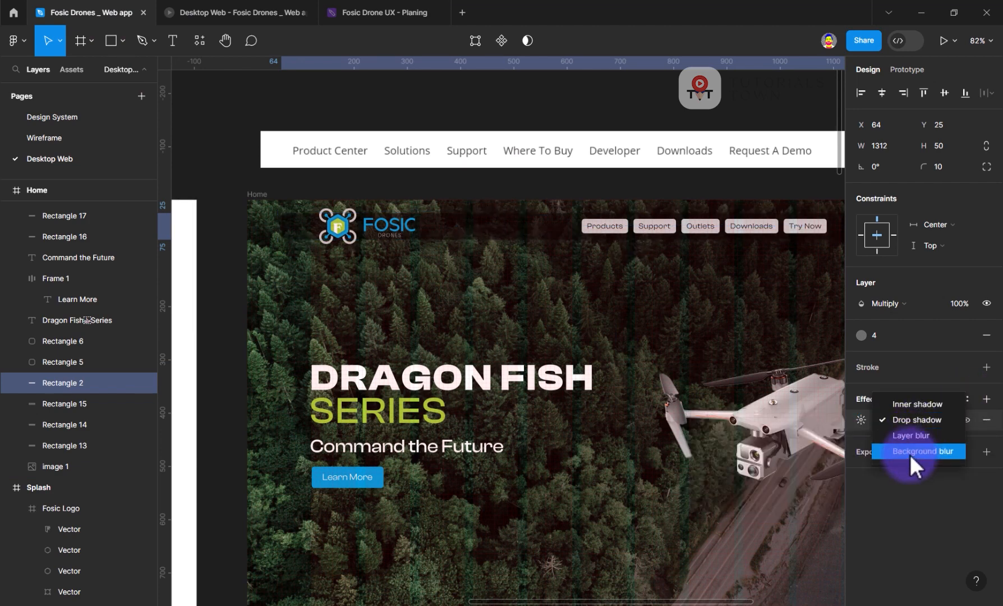
{"action": "left_click", "coordinate": [912, 452]}
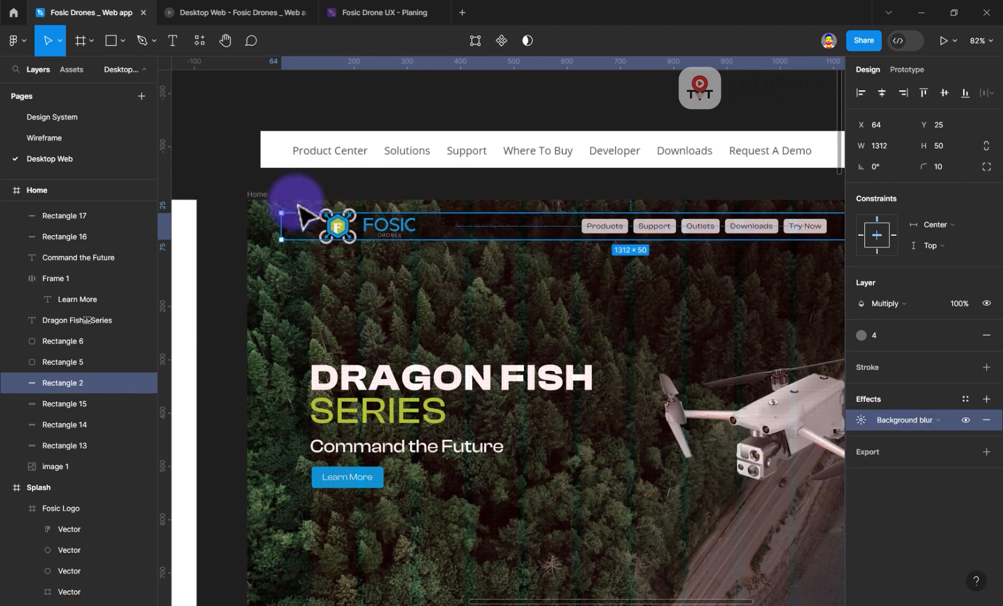
- Hide the layout grid on the Home frame
{"action": "left_click", "coordinate": [703, 180]}
{"action": "left_click", "coordinate": [260, 195]}
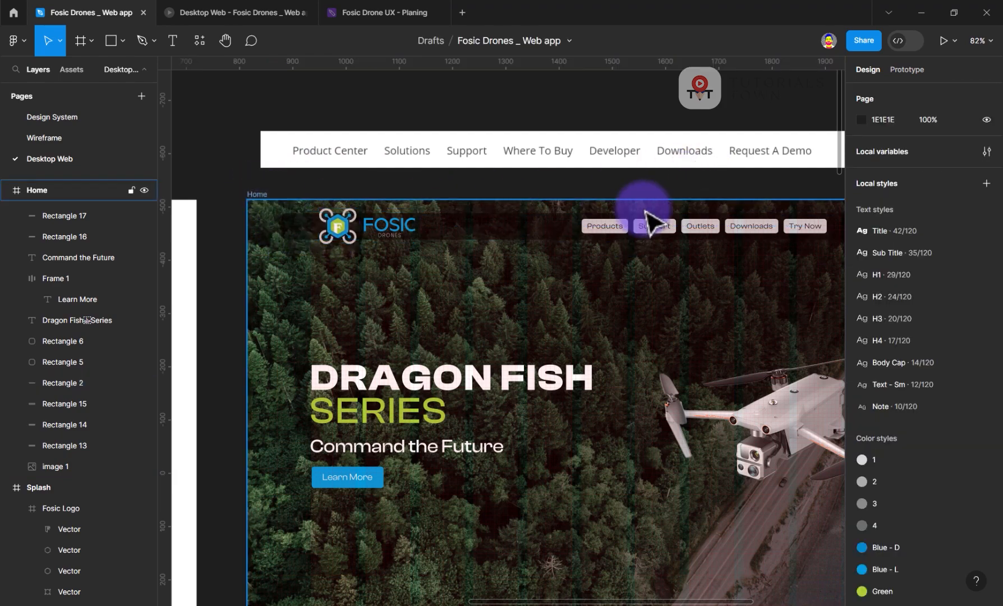
{"action": "key", "text": "shift+g"}
- Set the navigation bar rectangle's background blur to 20 and its layer opacity to 90%
{"action": "left_click_drag", "start_coordinate": [449, 224], "coordinate": [347, 298]}
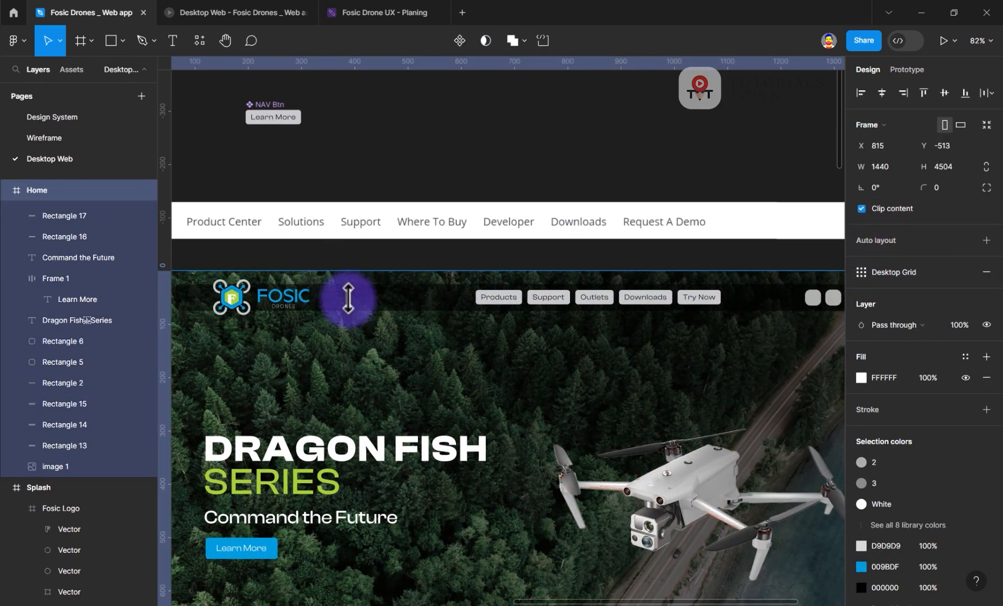
{"action": "scroll", "coordinate": [403, 317], "scroll_direction": "up", "scroll_amount": 6}
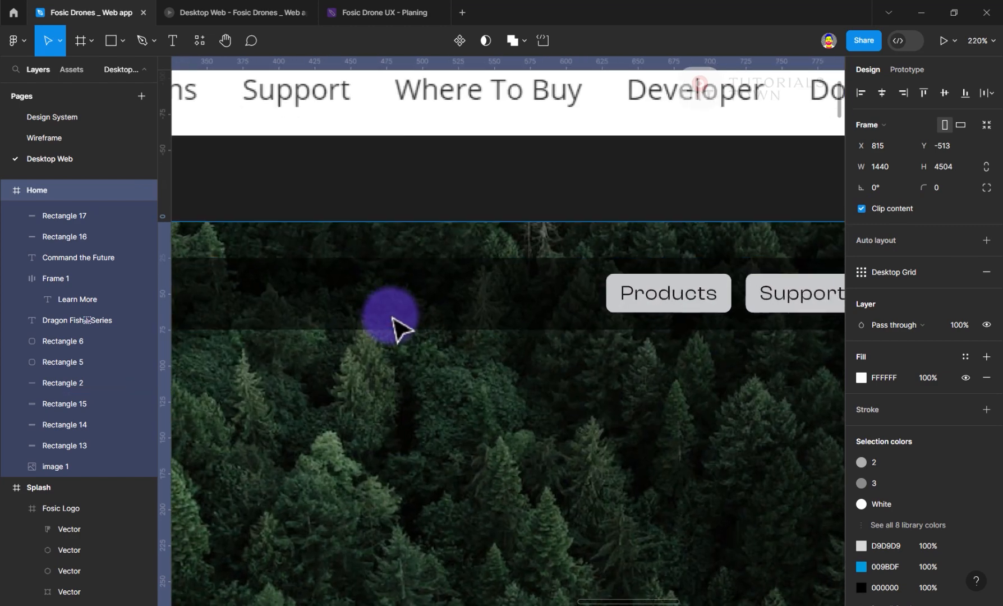
{"action": "left_click", "coordinate": [319, 292]}
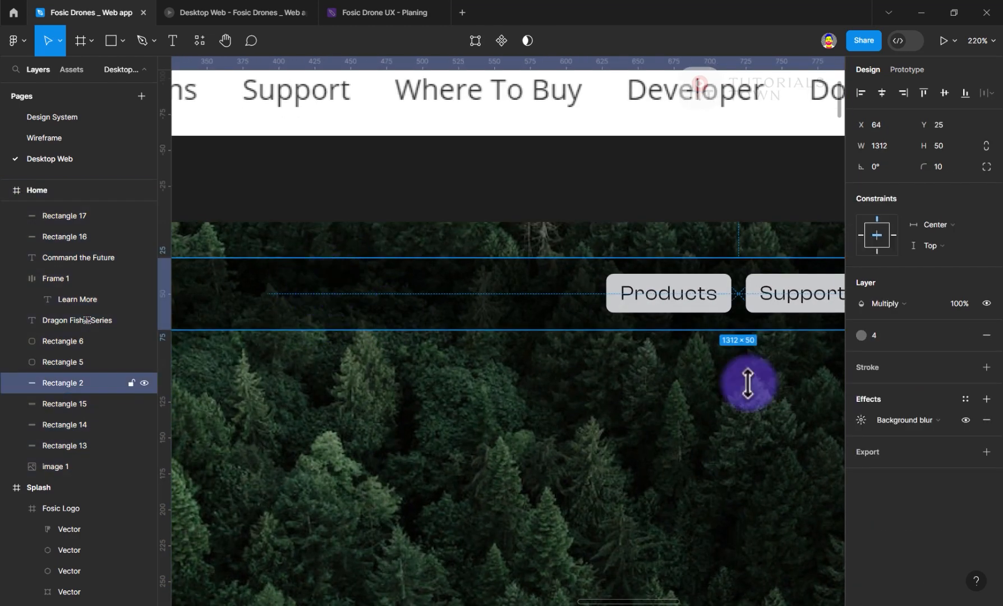
{"action": "left_click", "coordinate": [862, 420]}
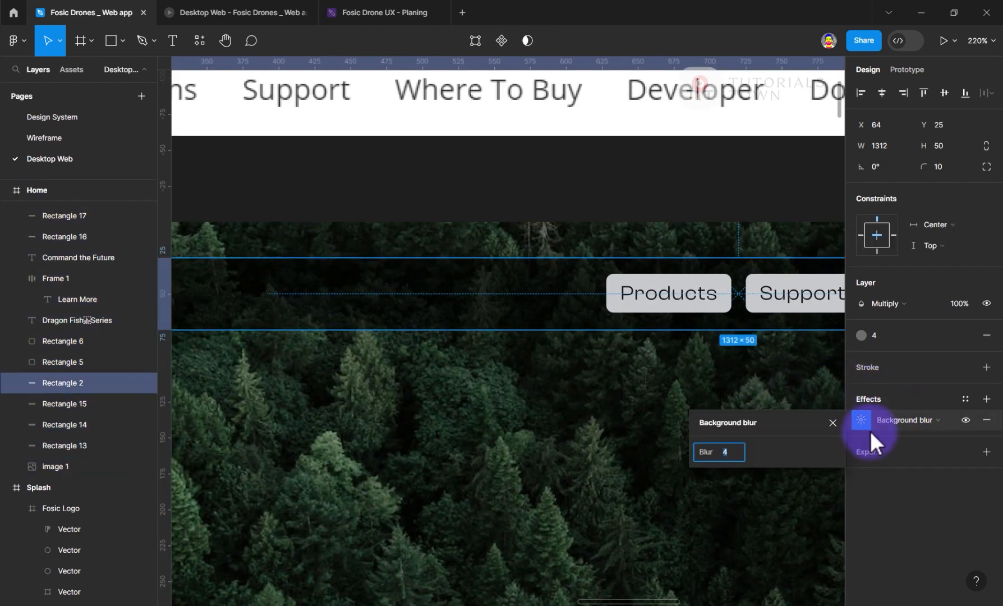
{"action": "left_click", "coordinate": [724, 452]}
{"action": "type", "text": "20"}
{"action": "key", "text": "Return"}
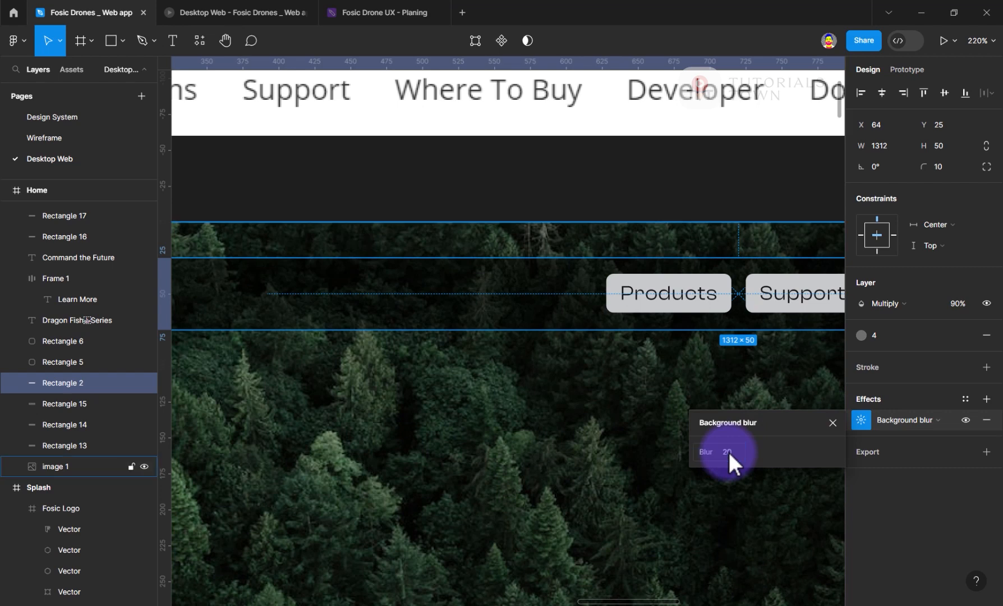
- Check the blurred navigation bar around the buttons and in the prototype preview
{"action": "left_click", "coordinate": [537, 196]}
{"action": "scroll", "coordinate": [551, 265], "scroll_direction": "down", "scroll_amount": 2}
{"action": "left_click_drag", "start_coordinate": [604, 253], "coordinate": [341, 313]}
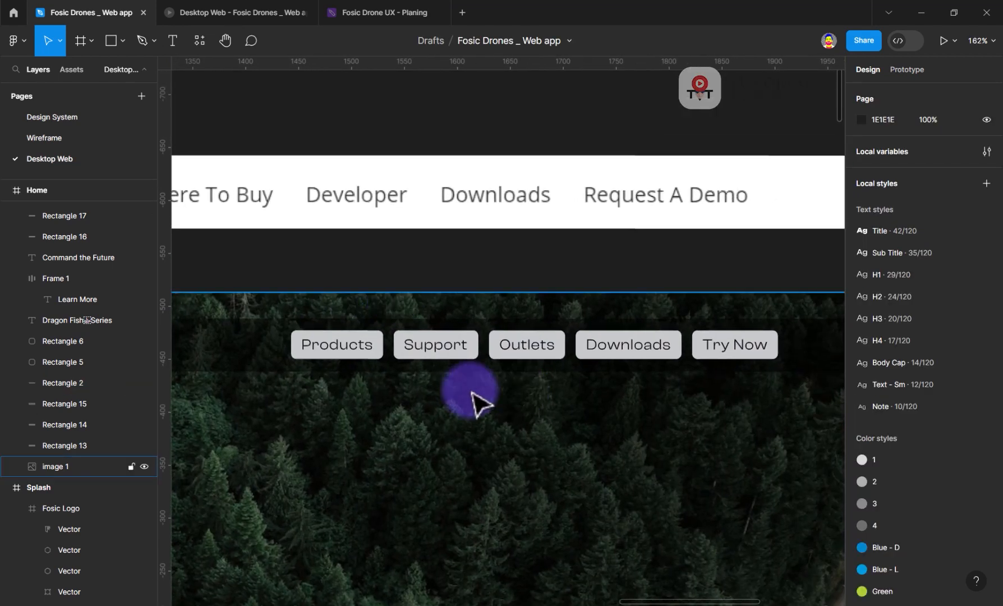
{"action": "left_click", "coordinate": [235, 8]}
{"action": "key", "text": "ctrl+shift+Tab"}
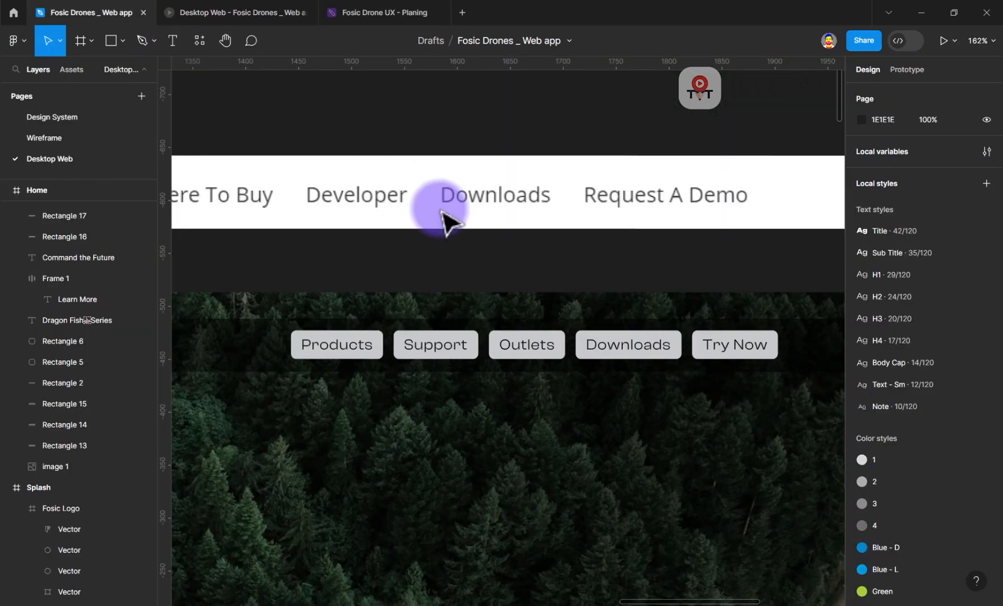
- Remove the Grey fill from the NAV Btn main component above the Home frame
{"action": "left_click", "coordinate": [364, 348]}
{"action": "left_click_drag", "start_coordinate": [470, 266], "coordinate": [824, 306]}
{"action": "scroll", "coordinate": [824, 306], "scroll_direction": "down", "scroll_amount": 1}
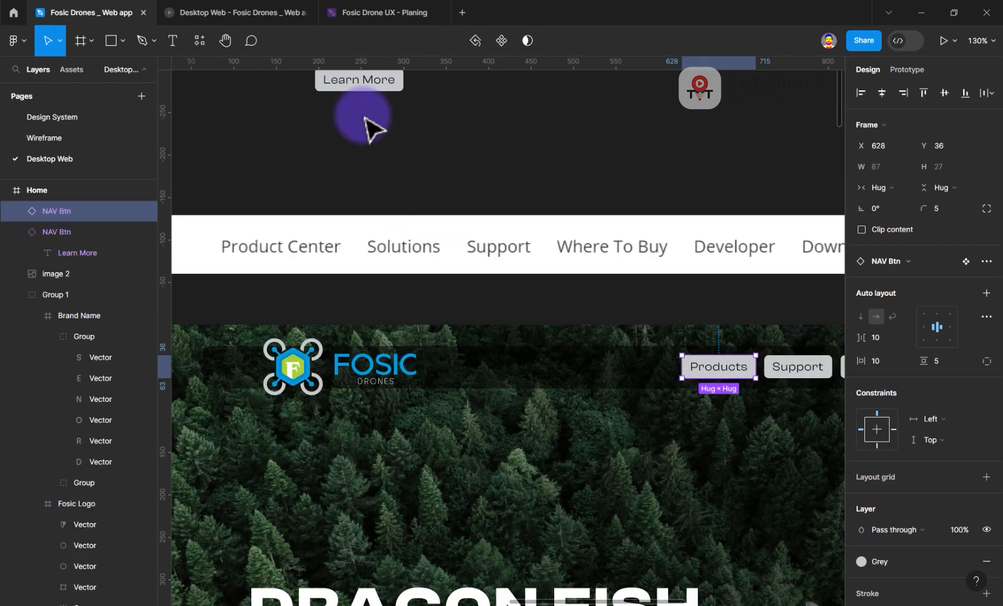
{"action": "left_click", "coordinate": [360, 82]}
{"action": "left_click", "coordinate": [864, 480]}
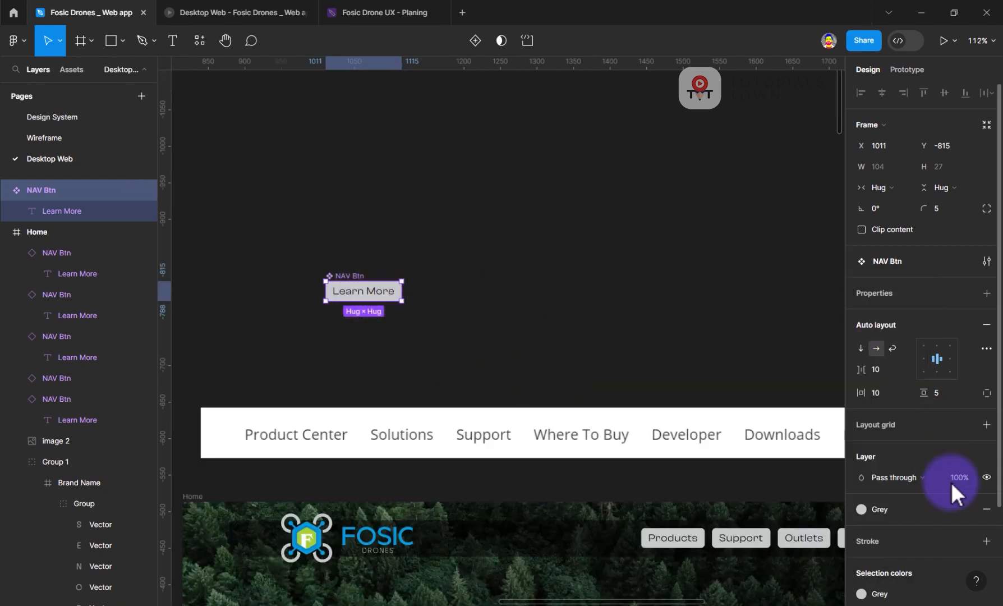
{"action": "left_click", "coordinate": [984, 509]}
{"action": "scroll", "coordinate": [920, 528], "scroll_direction": "down", "scroll_amount": 2}
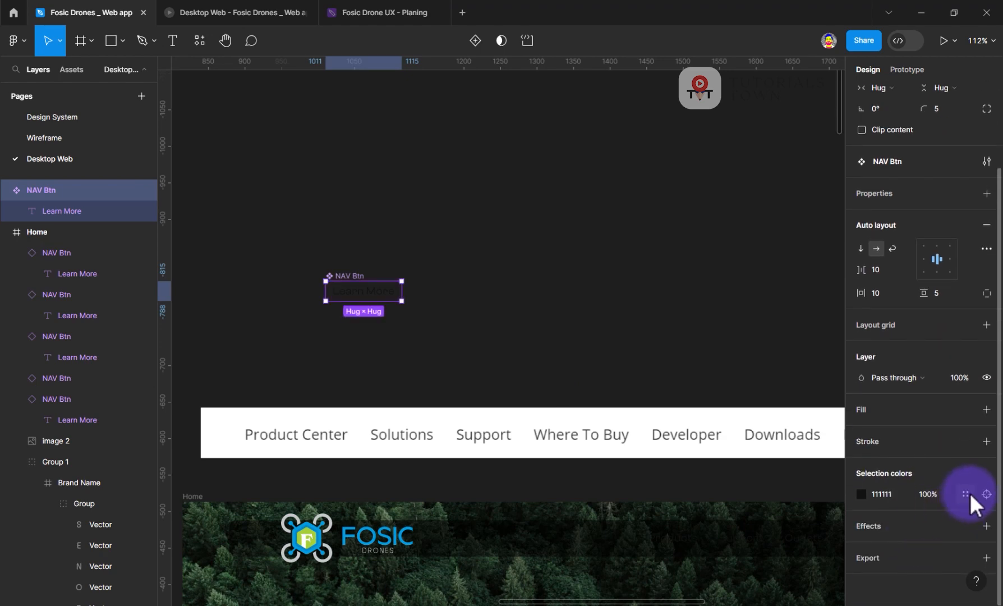
- Apply the White colour style to the NAV Btn component's label and check the navigation bar in the prototype preview
{"action": "left_click", "coordinate": [967, 494]}
{"action": "left_click", "coordinate": [757, 577]}
{"action": "scroll", "coordinate": [627, 393], "scroll_direction": "right", "scroll_amount": 5}
{"action": "scroll", "coordinate": [628, 393], "scroll_direction": "down", "scroll_amount": 3}
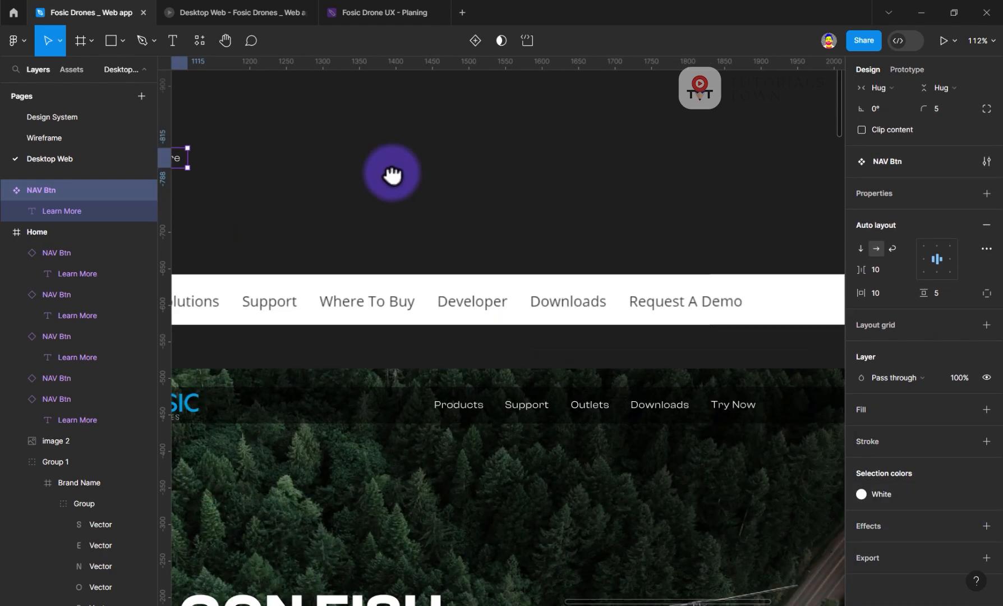
{"action": "left_click", "coordinate": [236, 12]}
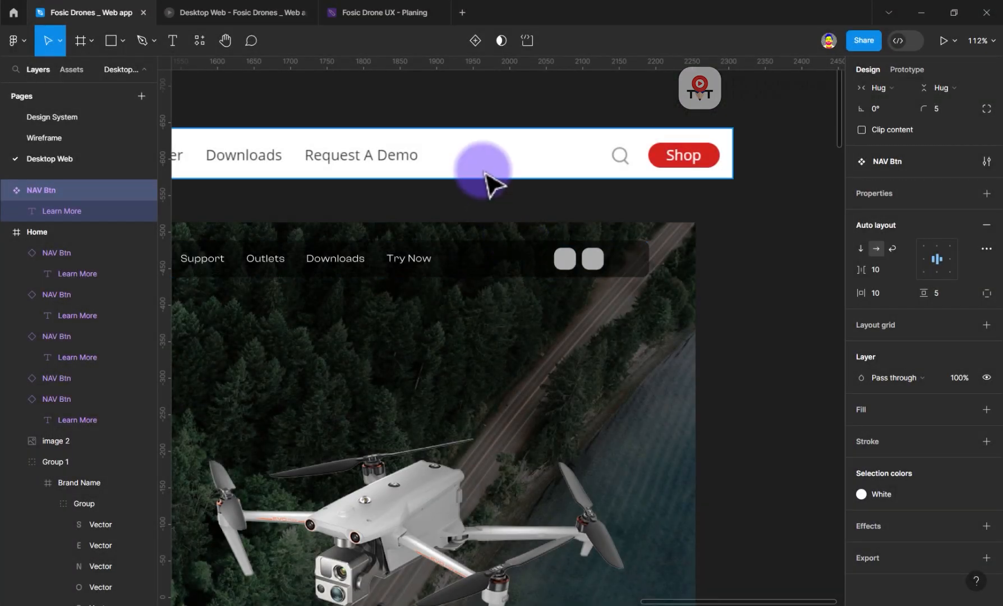
- Delete the reference navigation image placed above the Home frame
{"action": "left_click", "coordinate": [460, 147]}
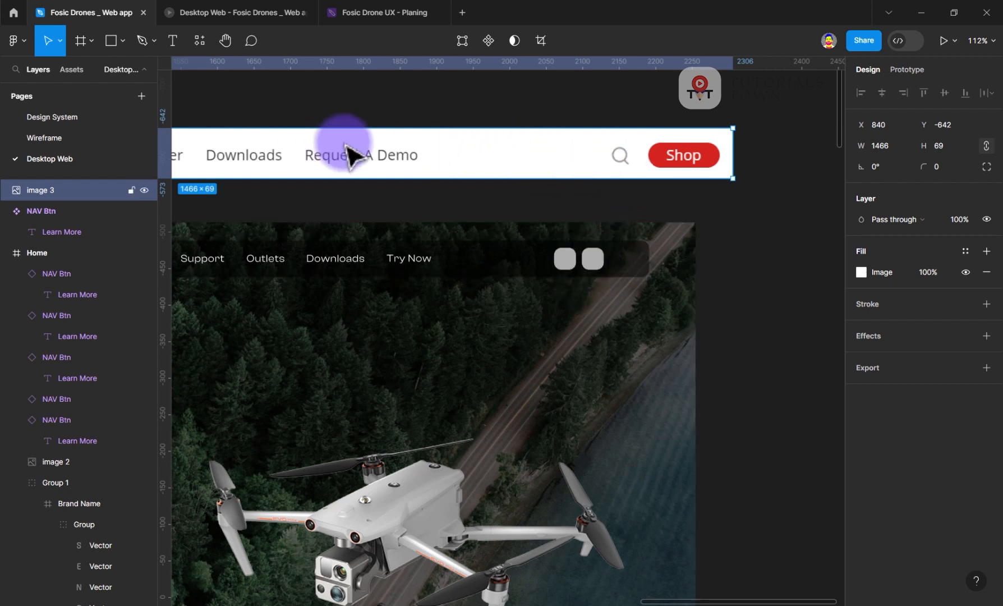
{"action": "key", "text": "Delete"}
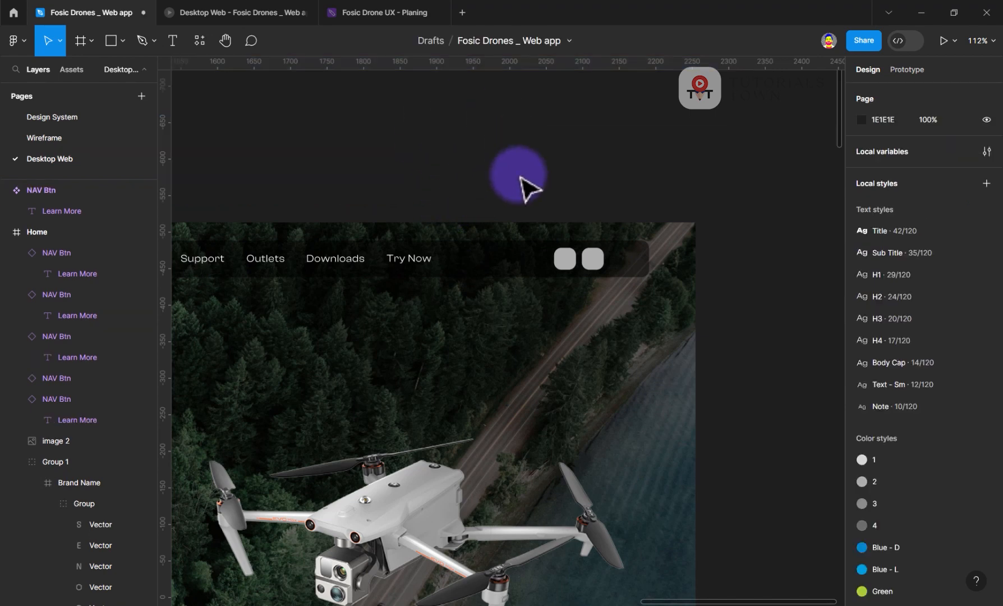
{"action": "scroll", "coordinate": [591, 284], "scroll_direction": "up", "scroll_amount": 4}
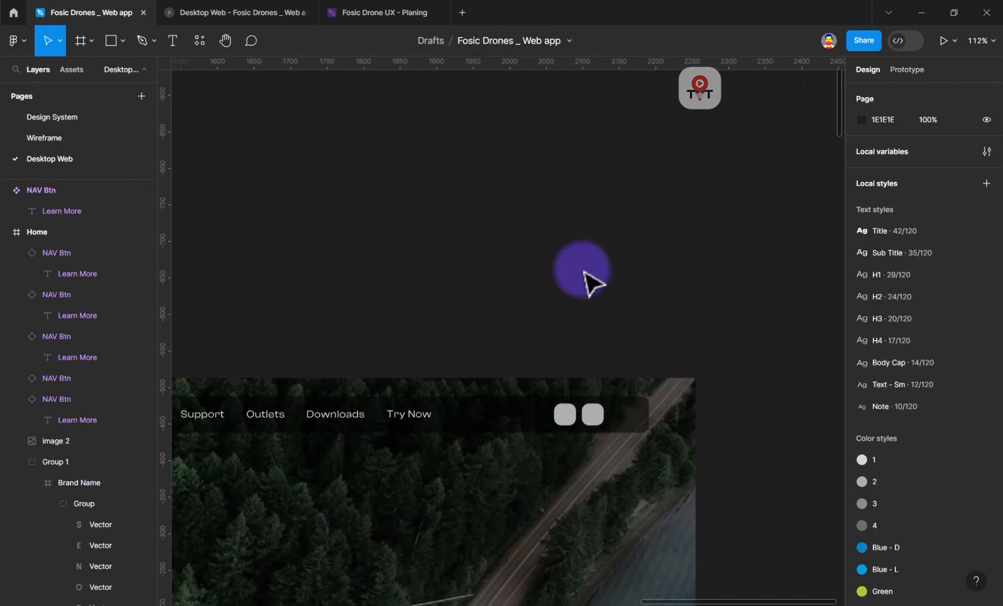
- Try the Green colour style on the first rounded square in the navigation bar and settle on the Grey style
{"action": "left_click", "coordinate": [564, 420]}
{"action": "scroll", "coordinate": [564, 429], "scroll_direction": "up", "scroll_amount": 8}
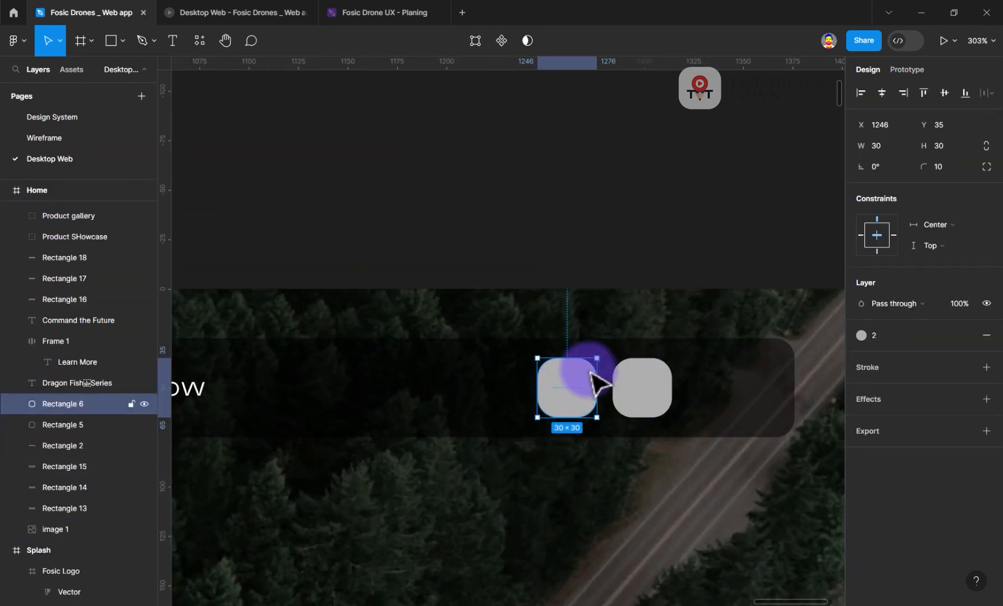
{"action": "left_click", "coordinate": [904, 339]}
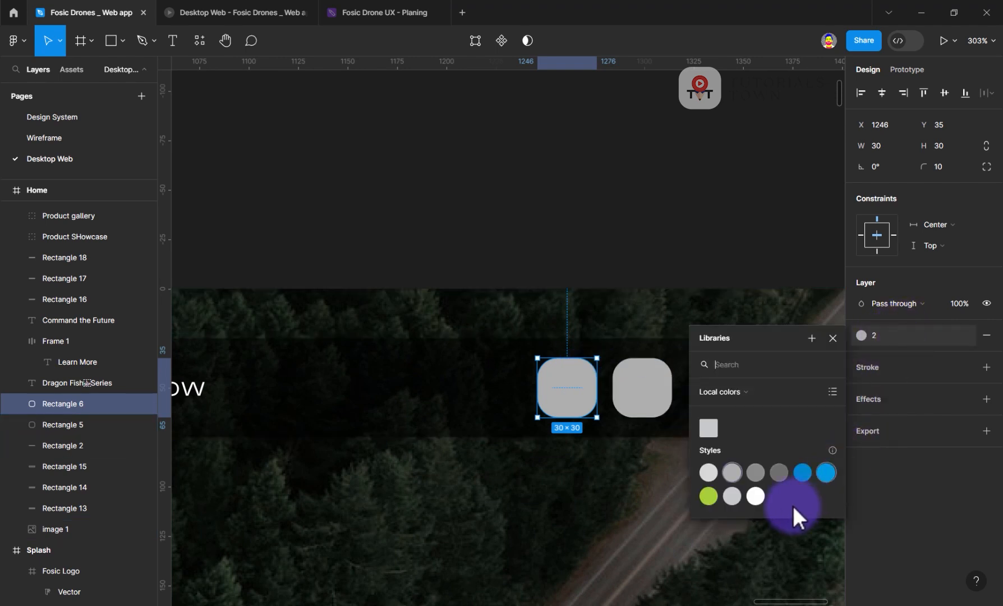
{"action": "left_click", "coordinate": [710, 497]}
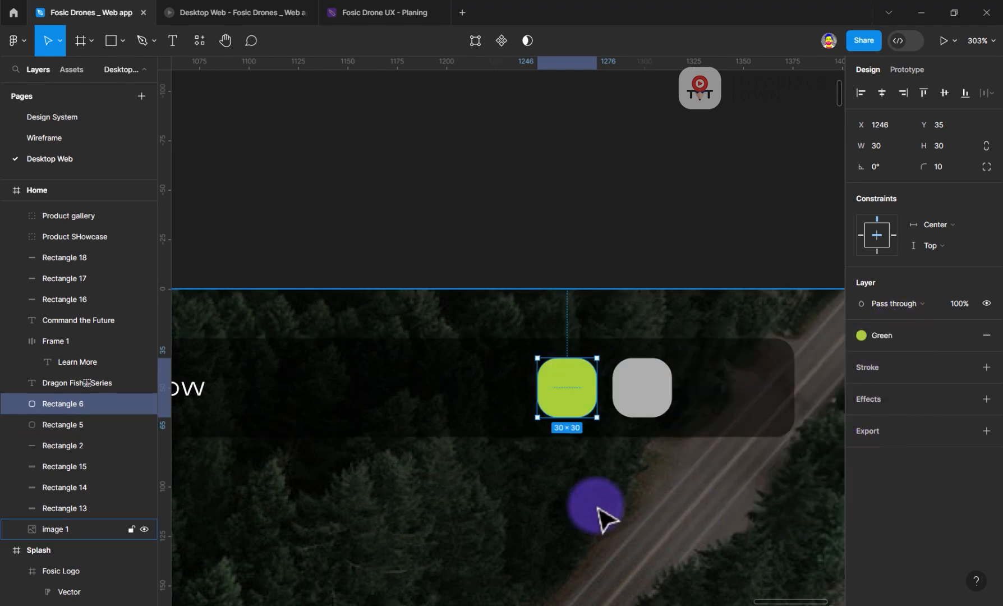
{"action": "left_click", "coordinate": [901, 339]}
{"action": "left_click", "coordinate": [708, 472]}
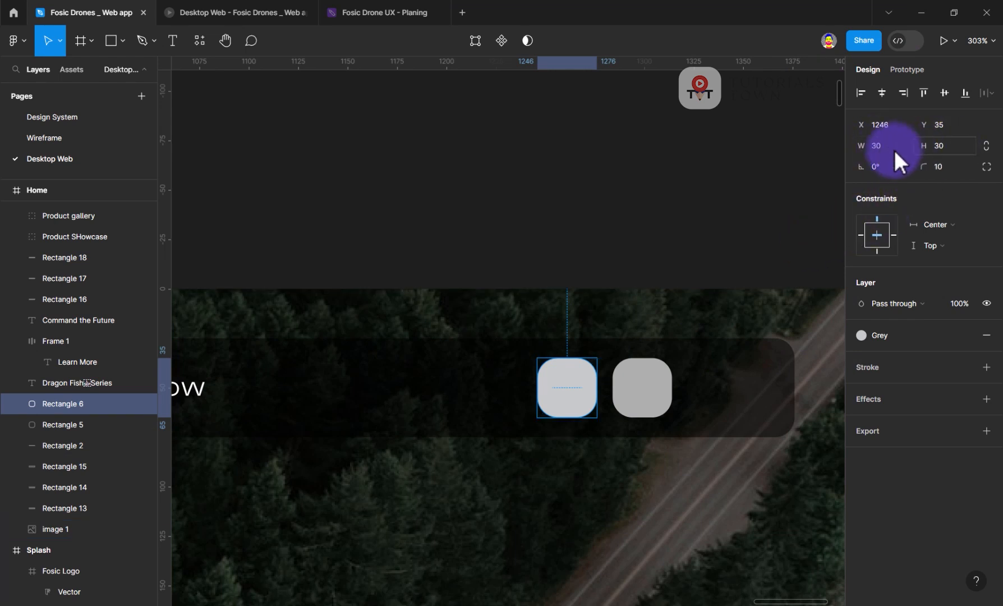
- Run the Iconify plugin and look up "search" icons in its library
{"action": "left_click", "coordinate": [888, 11]}
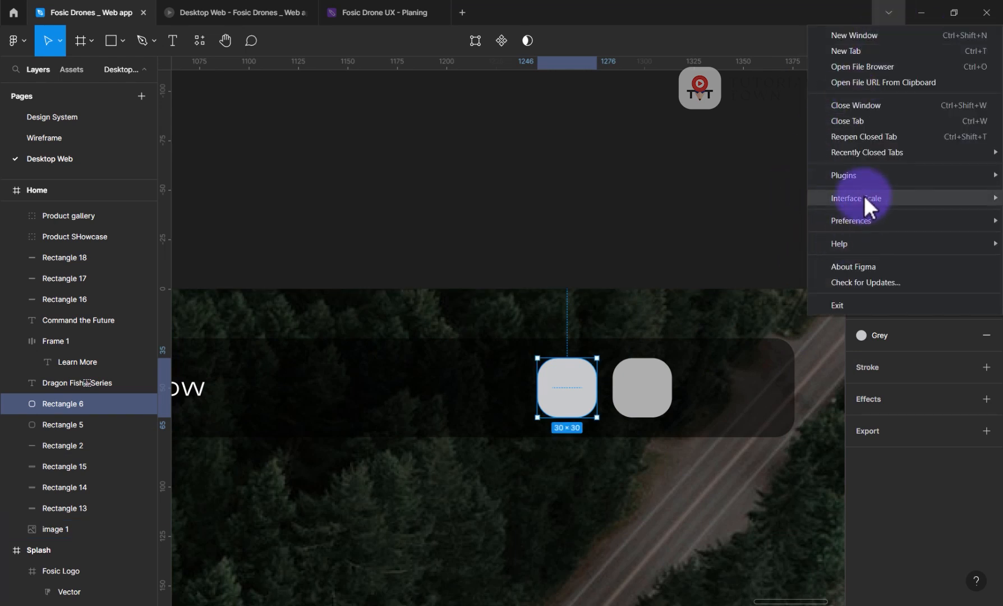
{"action": "mouse_move", "coordinate": [866, 171]}
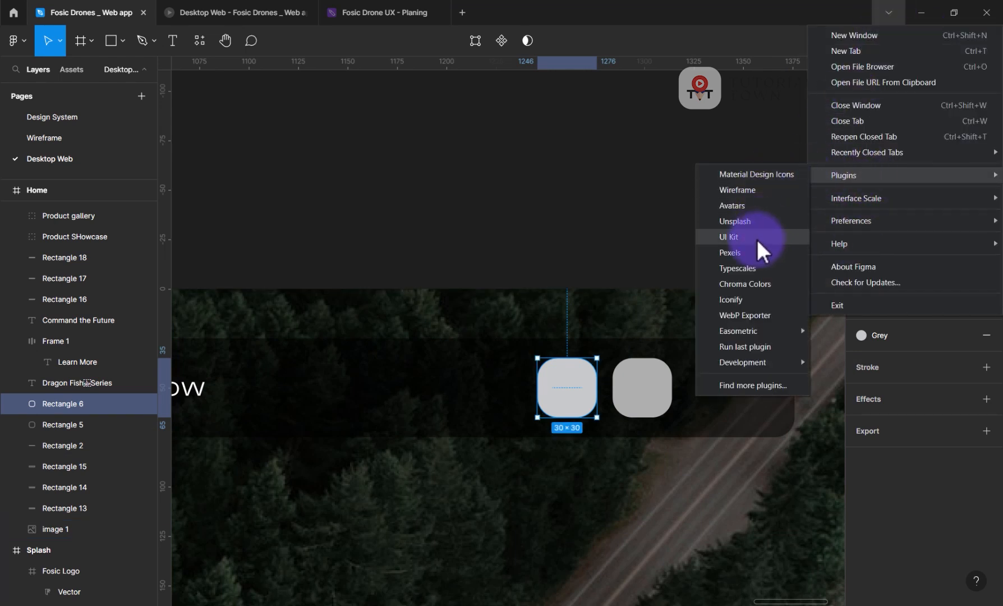
{"action": "left_click", "coordinate": [732, 299]}
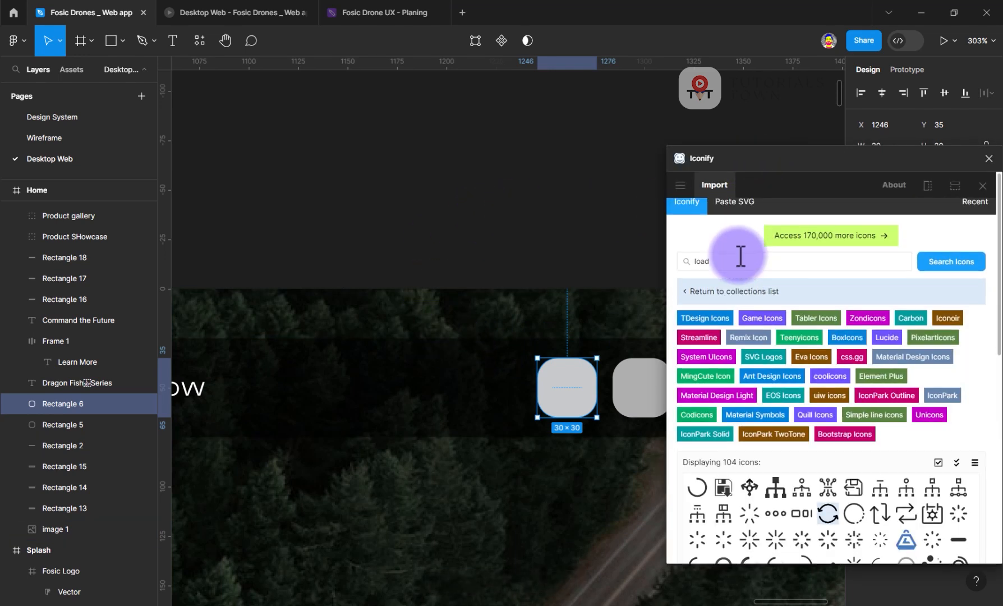
{"action": "left_click", "coordinate": [697, 249]}
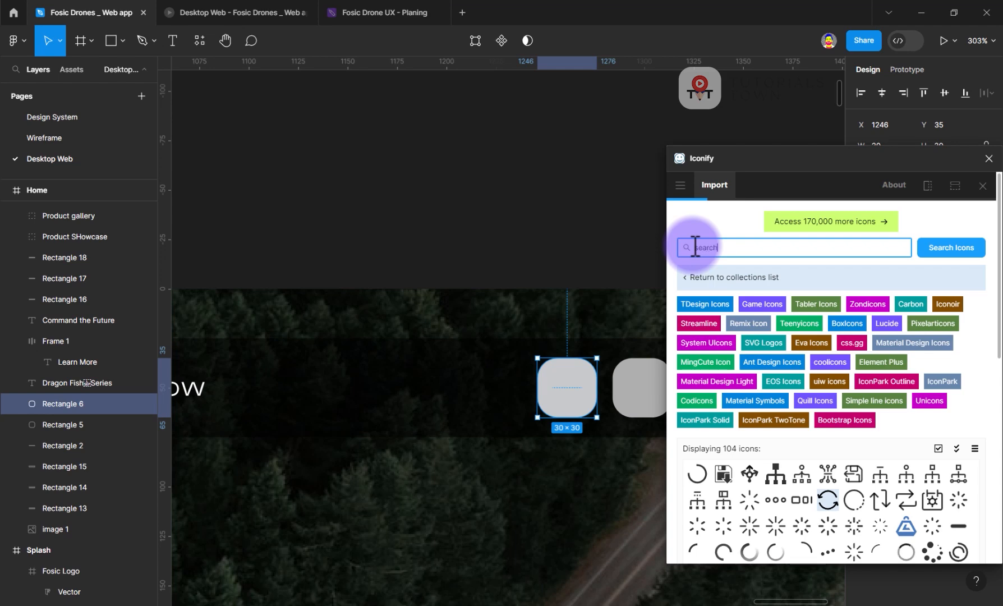
{"action": "type", "text": "search"}
{"action": "key", "text": "Return"}
{"action": "scroll", "coordinate": [920, 449], "scroll_direction": "down", "scroll_amount": 8}
{"action": "scroll", "coordinate": [903, 432], "scroll_direction": "up", "scroll_amount": 2}
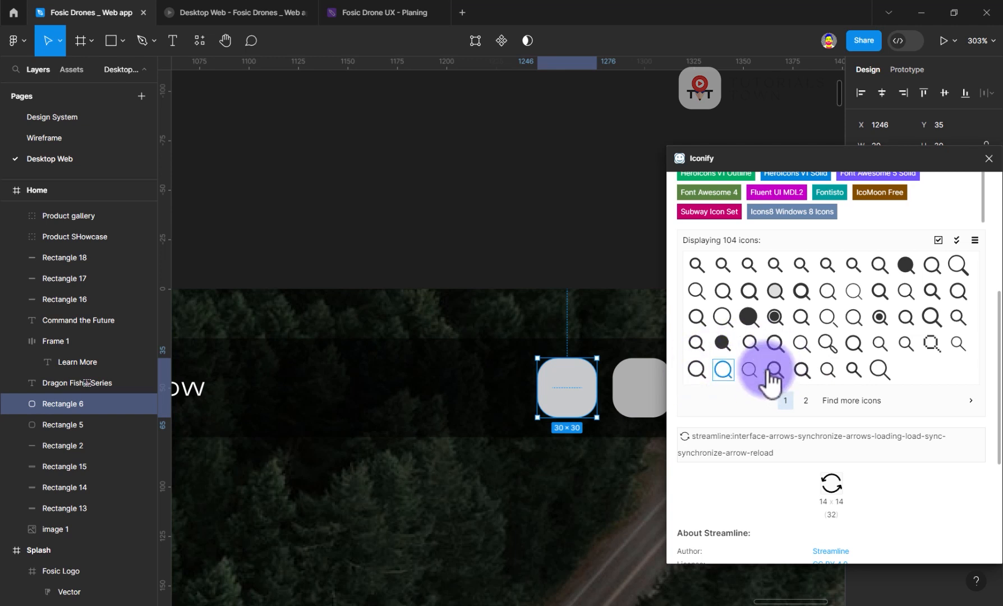
- Choose the akar-icons:search icon in Iconify and set its import height to 20, keeping black as the colour
{"action": "left_click", "coordinate": [696, 369]}
{"action": "scroll", "coordinate": [929, 436], "scroll_direction": "down", "scroll_amount": 5}
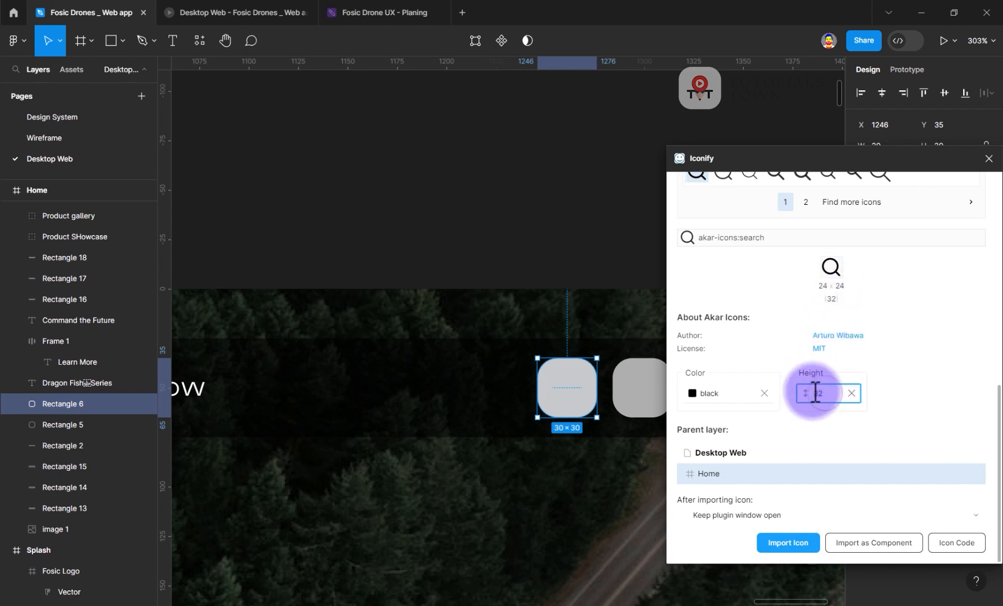
{"action": "type", "text": "20"}
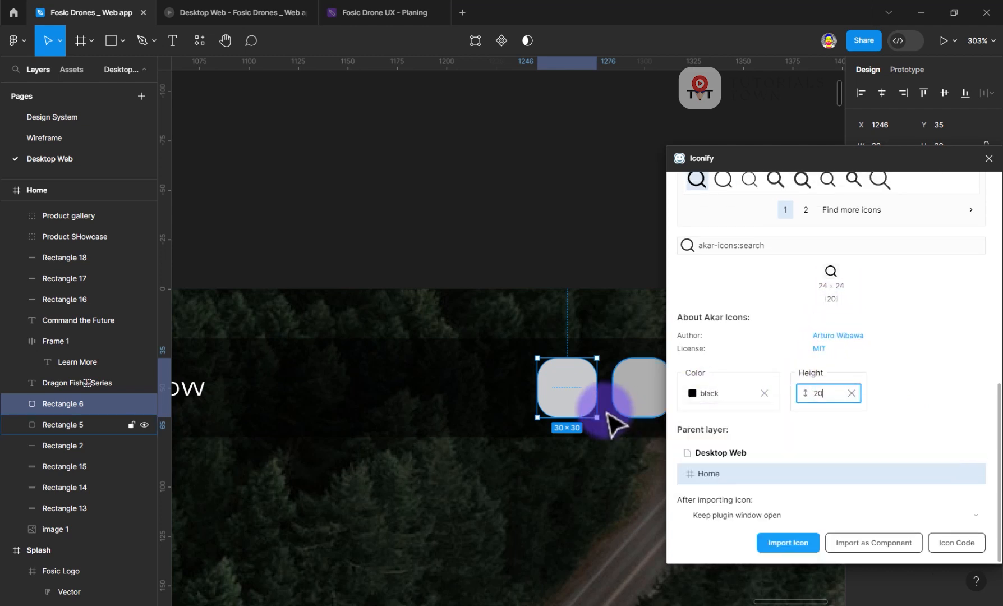
{"action": "left_click", "coordinate": [696, 393]}
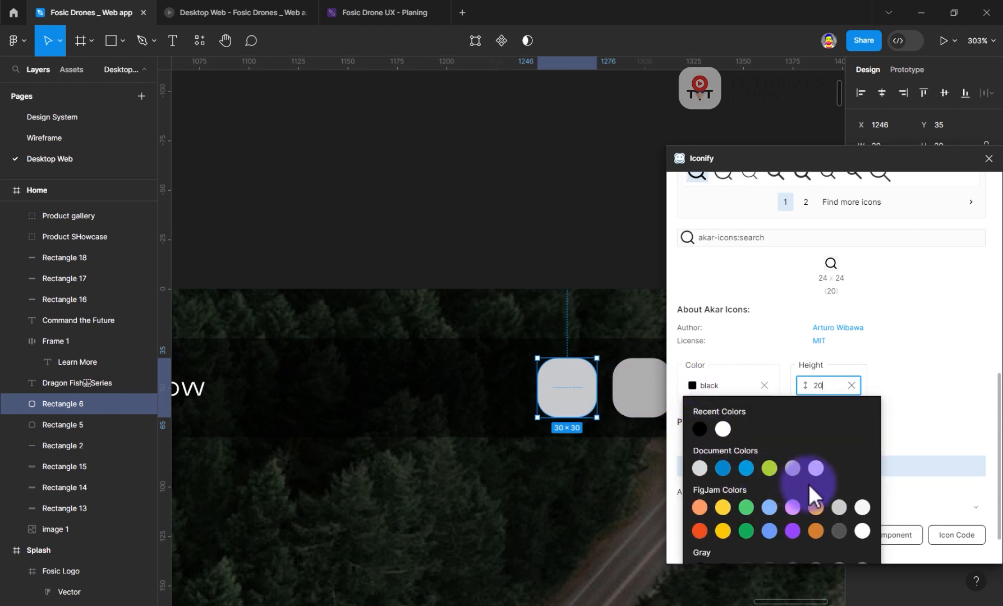
{"action": "left_click", "coordinate": [544, 253]}
{"action": "left_click", "coordinate": [568, 392]}
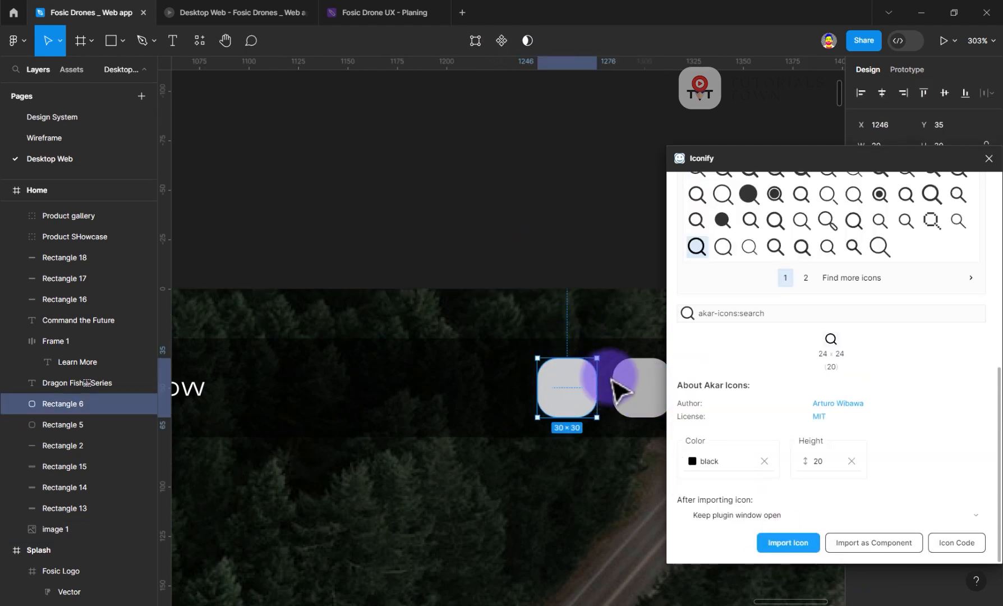
{"action": "left_click", "coordinate": [724, 461]}
{"action": "left_click", "coordinate": [737, 357]}
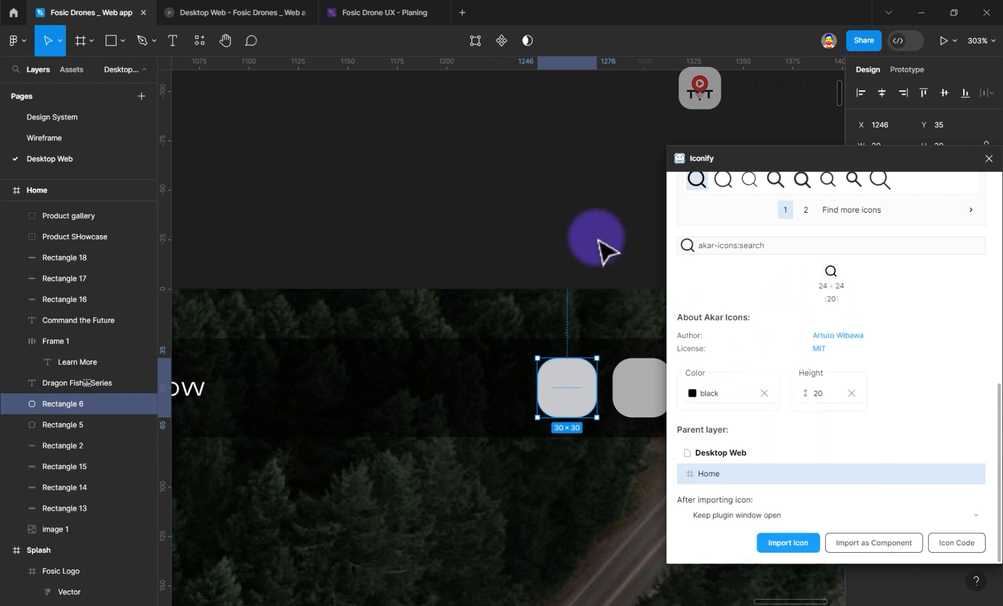
- Place the search icon on the first rounded square in the navigation bar and align both by their vertical centres
{"action": "scroll", "coordinate": [512, 359], "scroll_direction": "down", "scroll_amount": 3}
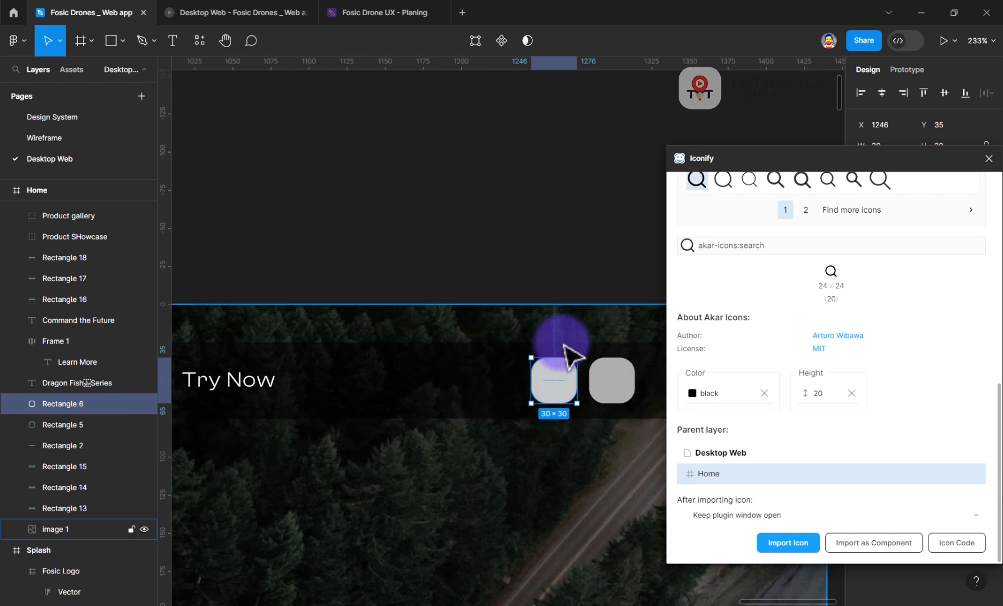
{"action": "left_click_drag", "start_coordinate": [836, 273], "coordinate": [559, 384]}
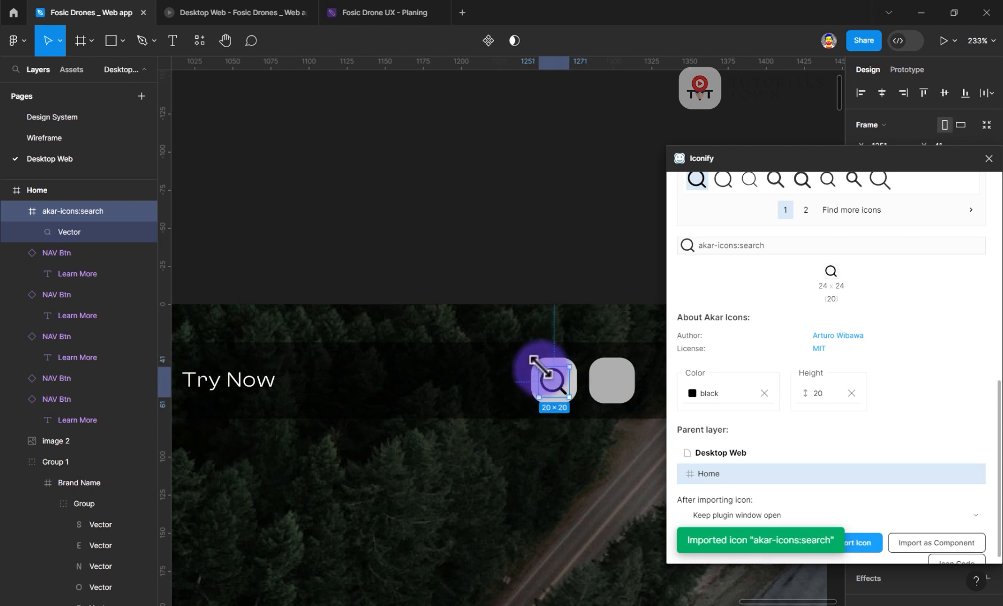
{"action": "scroll", "coordinate": [561, 363], "scroll_direction": "up", "scroll_amount": 7}
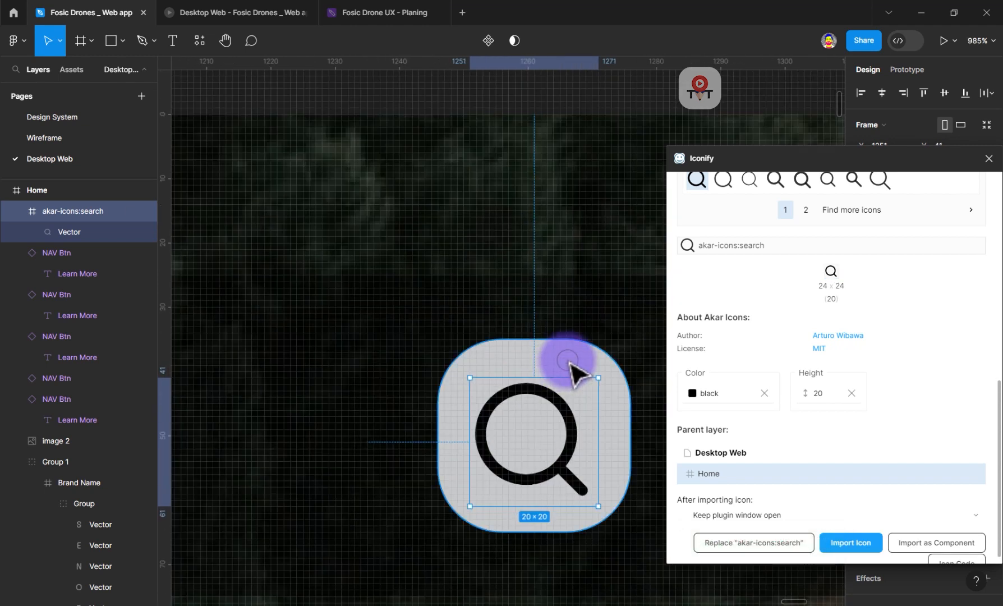
{"action": "left_click", "coordinate": [571, 366], "text": "shift"}
{"action": "left_click", "coordinate": [989, 158]}
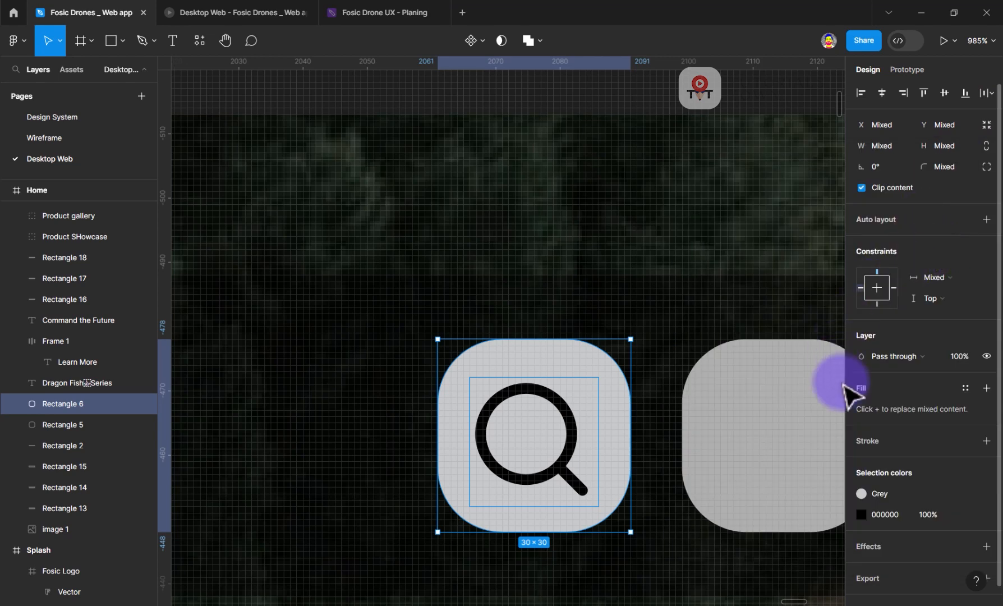
{"action": "left_click", "coordinate": [940, 90]}
- Check the search icon in the prototype preview and return to the design file
{"action": "left_click", "coordinate": [588, 195]}
{"action": "key", "text": "ctrl+Tab"}
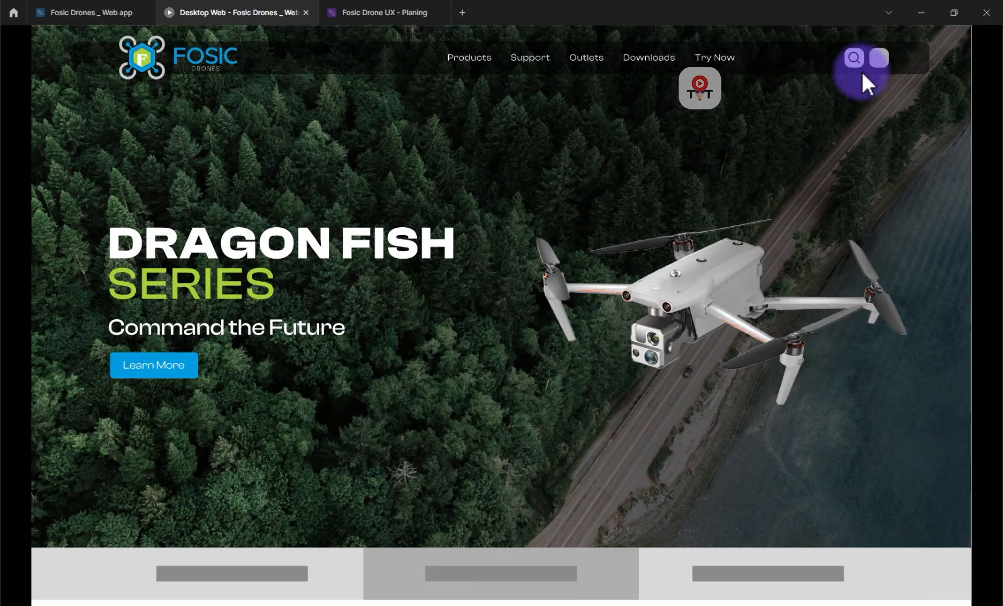
{"action": "left_click", "coordinate": [97, 8]}
- Apply the Green colour style to the second rounded square in the navigation bar
{"action": "scroll", "coordinate": [498, 342], "scroll_direction": "down", "scroll_amount": 3}
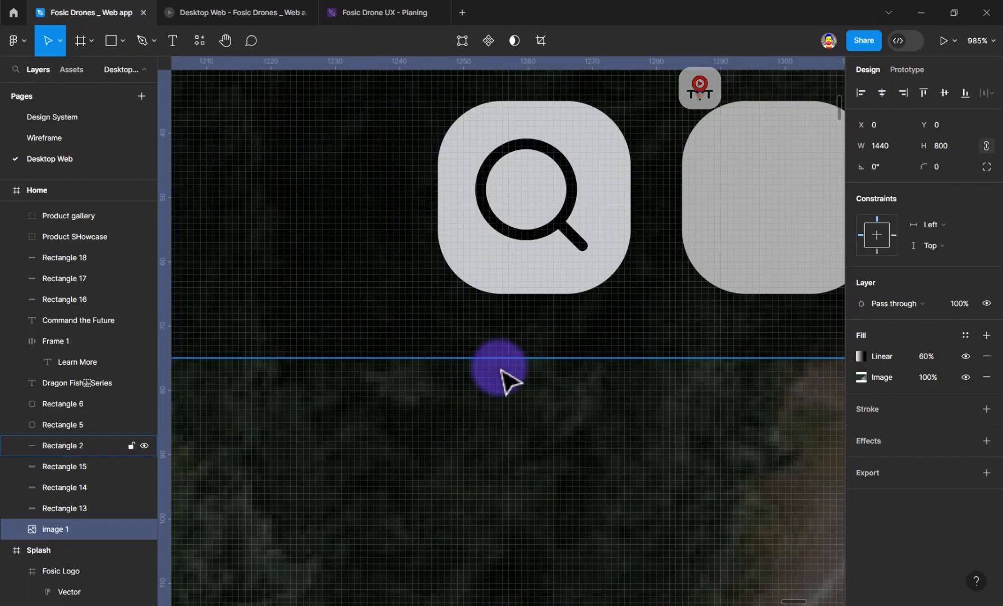
{"action": "scroll", "coordinate": [502, 370], "scroll_direction": "down", "scroll_amount": 5}
{"action": "left_click_drag", "start_coordinate": [365, 320], "coordinate": [869, 314]}
{"action": "scroll", "coordinate": [403, 337], "scroll_direction": "down", "scroll_amount": 5}
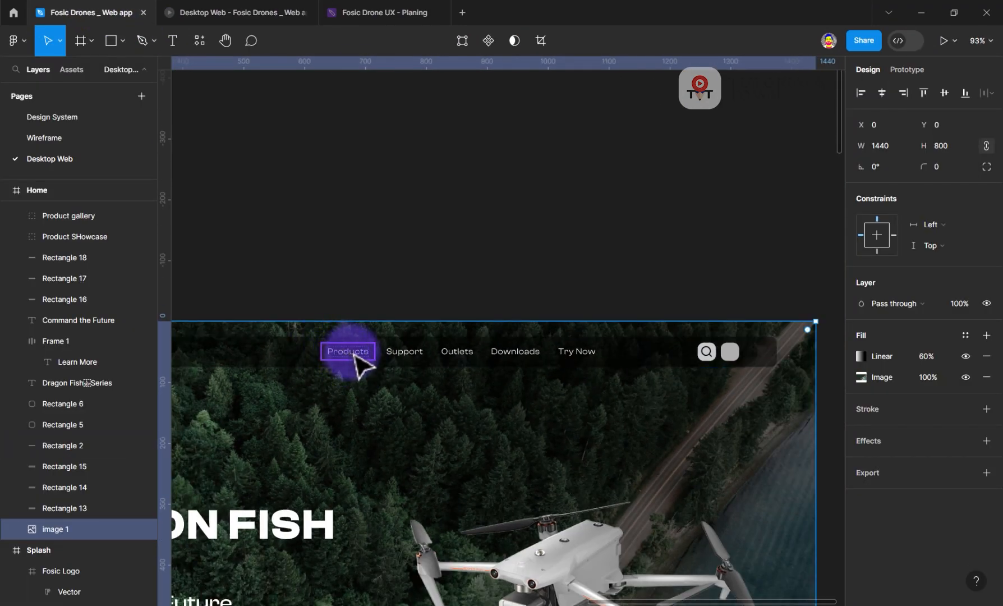
{"action": "scroll", "coordinate": [760, 362], "scroll_direction": "up", "scroll_amount": 6}
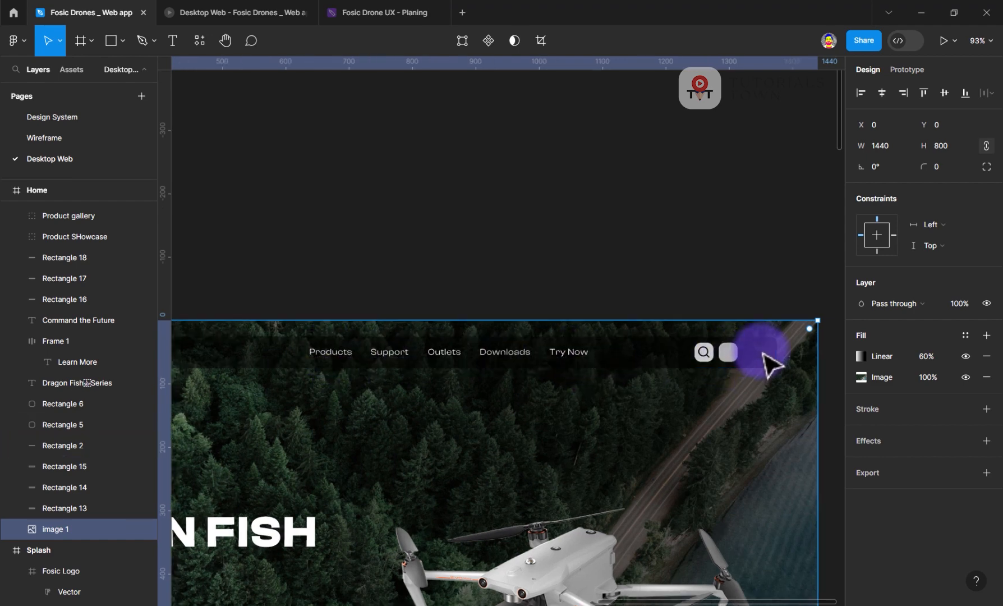
{"action": "scroll", "coordinate": [752, 359], "scroll_direction": "up", "scroll_amount": 2}
{"action": "left_click", "coordinate": [658, 365]}
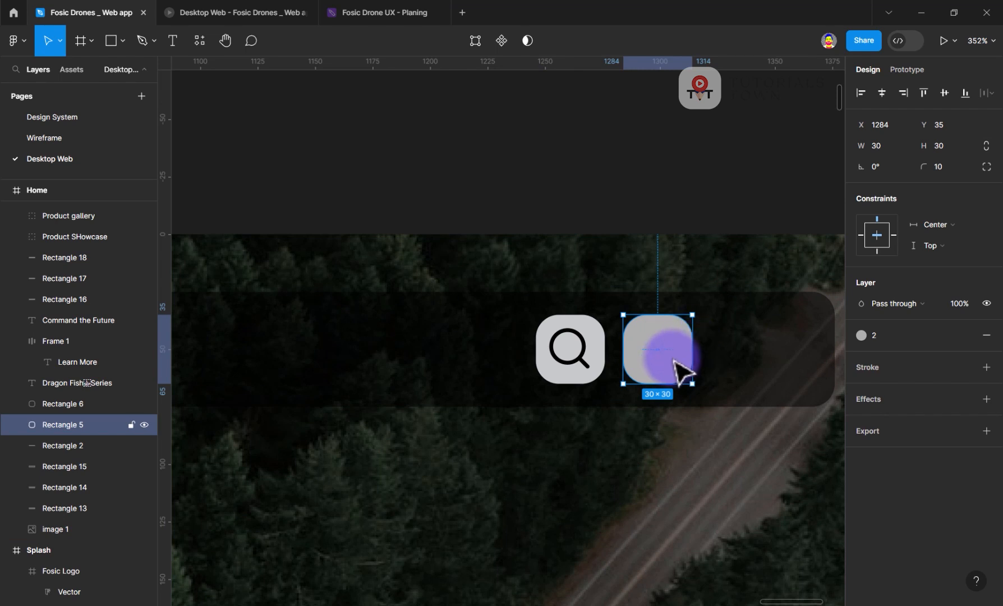
{"action": "left_click", "coordinate": [914, 335]}
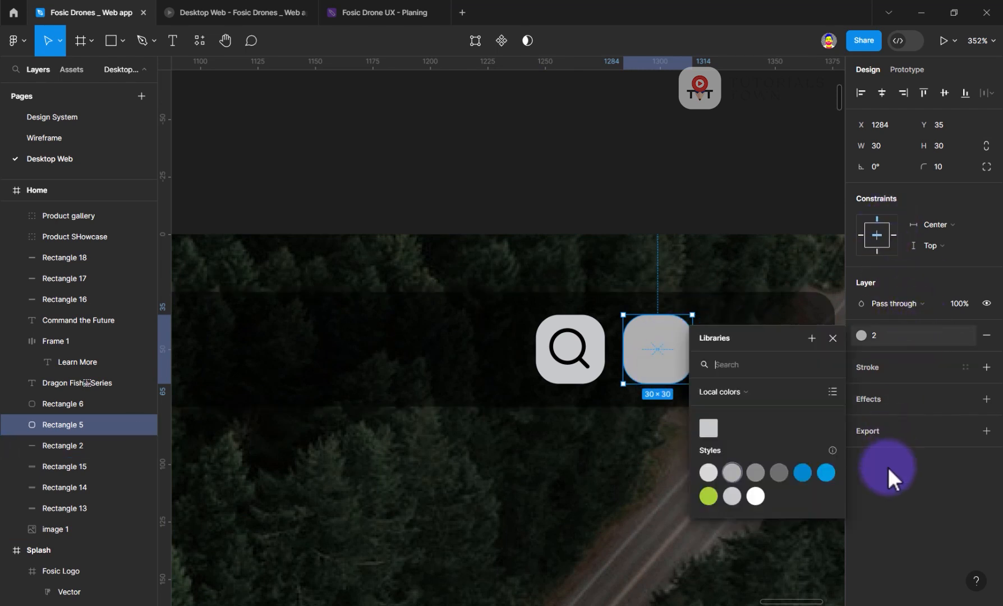
{"action": "left_click", "coordinate": [708, 496]}
{"action": "left_click", "coordinate": [172, 40]}
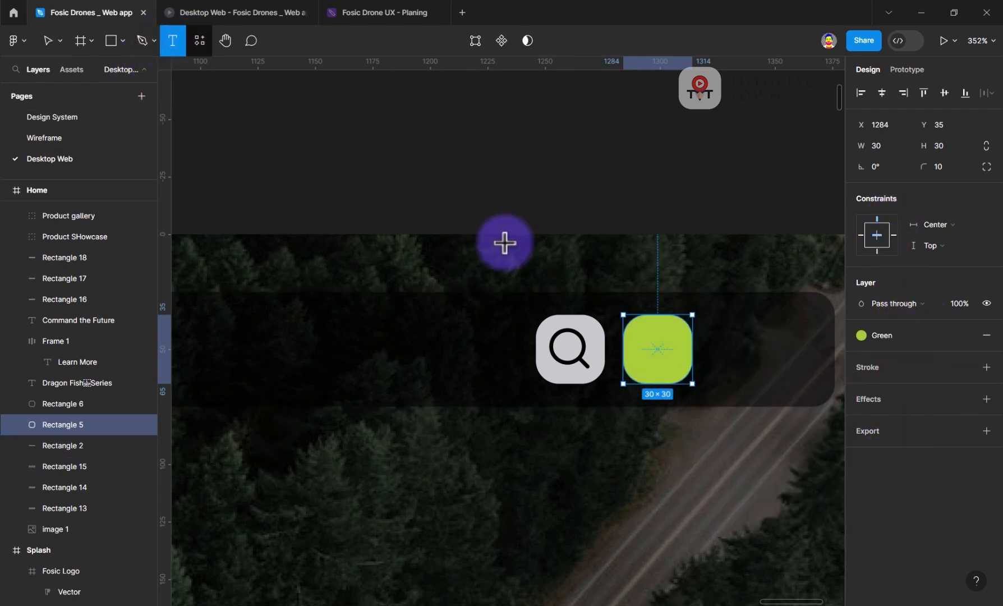
{"action": "left_click", "coordinate": [653, 347]}
{"action": "left_click", "coordinate": [638, 208]}
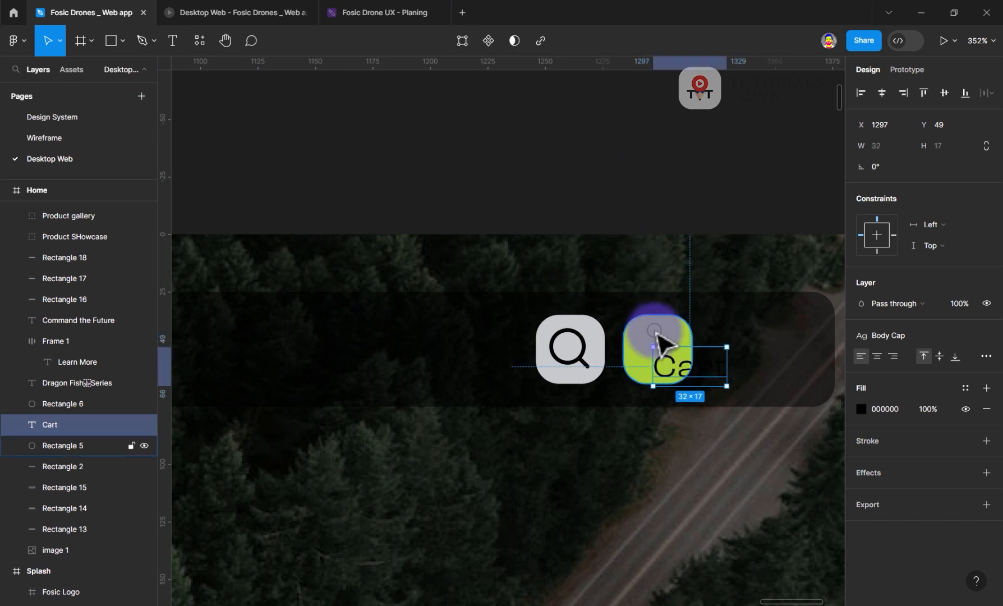
{"action": "left_click", "coordinate": [665, 336], "text": "shift"}
{"action": "left_click", "coordinate": [715, 347]}
{"action": "left_click", "coordinate": [694, 359]}
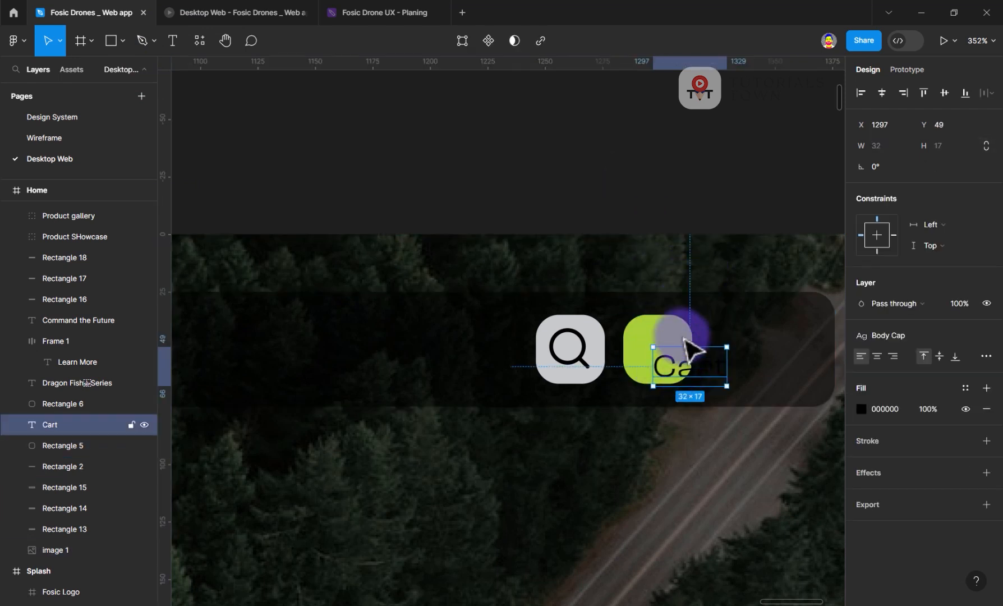
{"action": "key", "text": "Delete"}
{"action": "left_click", "coordinate": [696, 239]}
- Reopen the Iconify plugin and look up cart icons in its library
{"action": "key", "text": "ctrl+alt+p"}
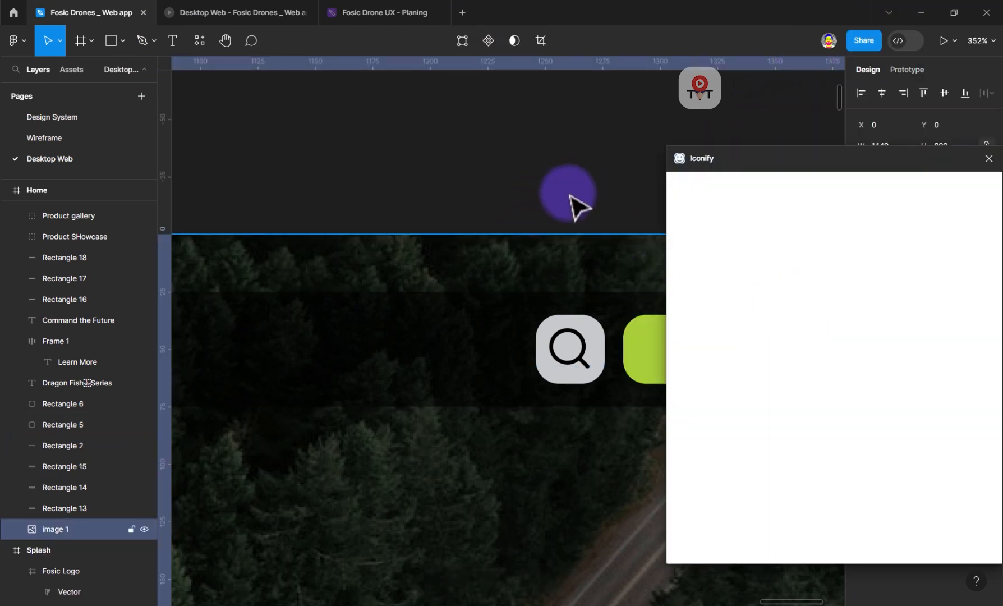
{"action": "scroll", "coordinate": [761, 270], "scroll_direction": "down", "scroll_amount": 5}
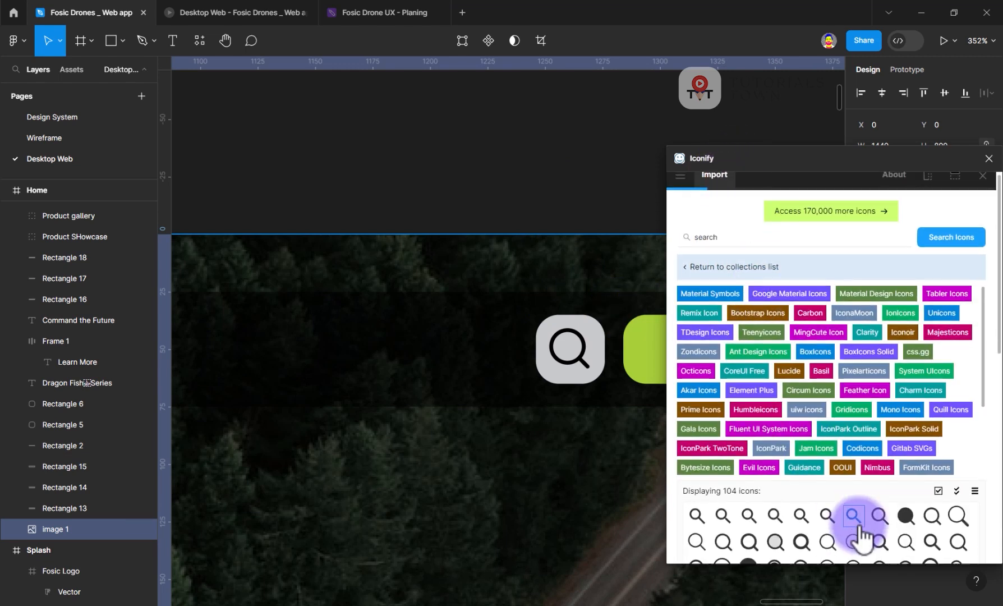
{"action": "scroll", "coordinate": [730, 286], "scroll_direction": "up", "scroll_amount": 4}
{"action": "left_click", "coordinate": [729, 248]}
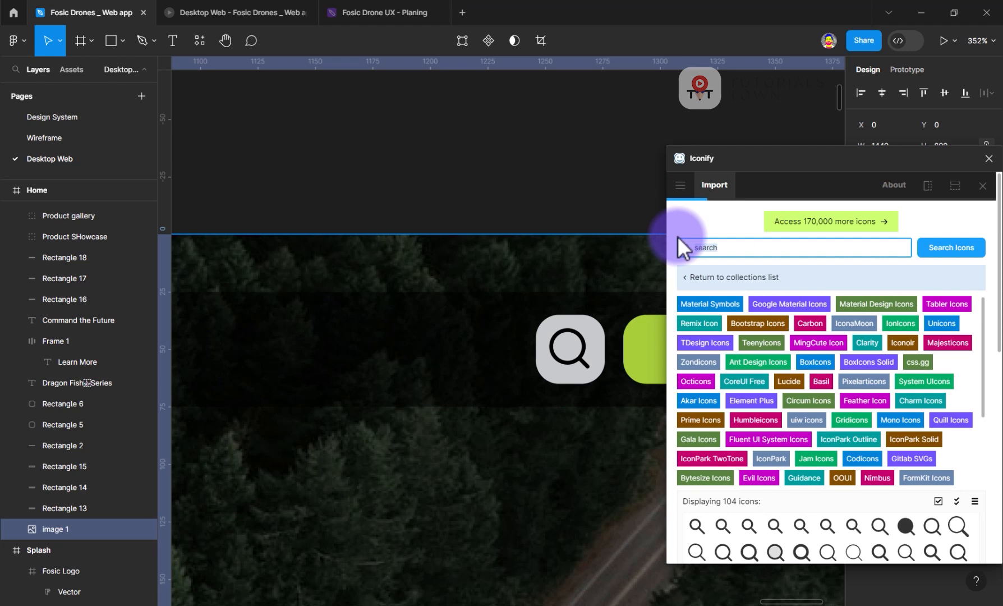
{"action": "scroll", "coordinate": [741, 291], "scroll_direction": "down", "scroll_amount": 4}
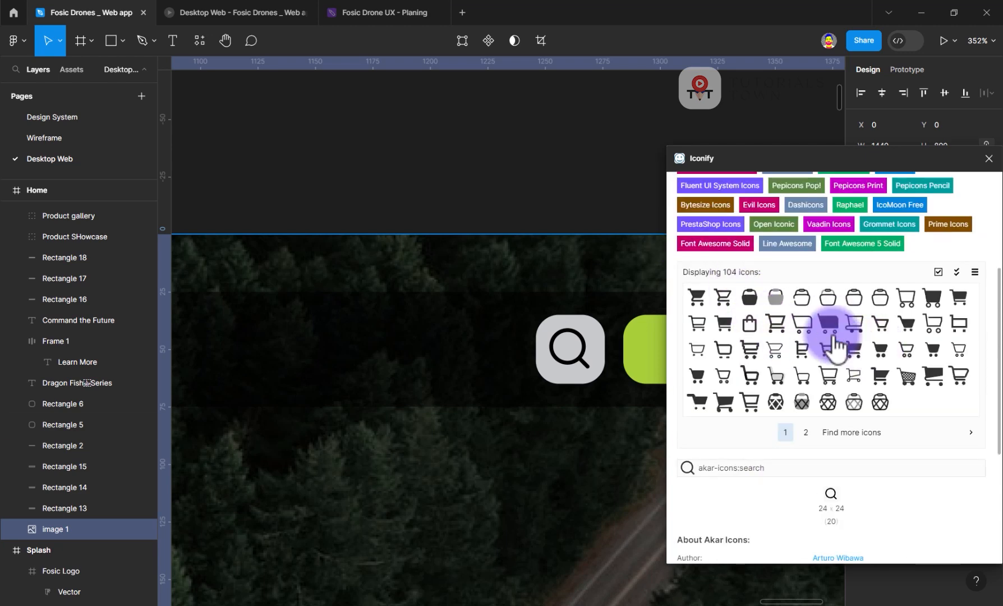
- Place the fluent:cart-16-regular icon on the green rounded square and check the navigation bar in the prototype preview
{"action": "left_click", "coordinate": [697, 400]}
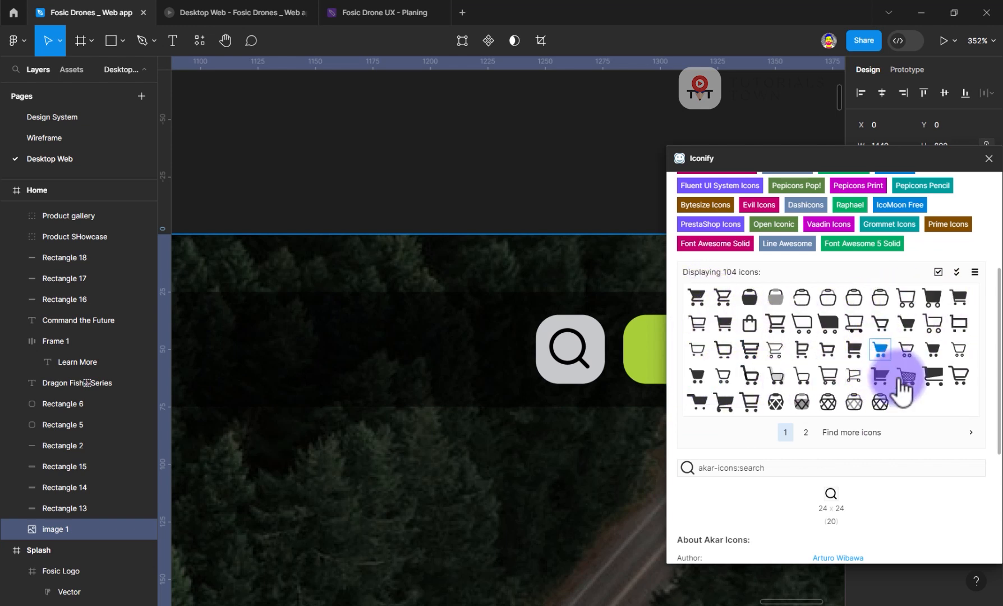
{"action": "left_click_drag", "start_coordinate": [876, 361], "coordinate": [586, 354]}
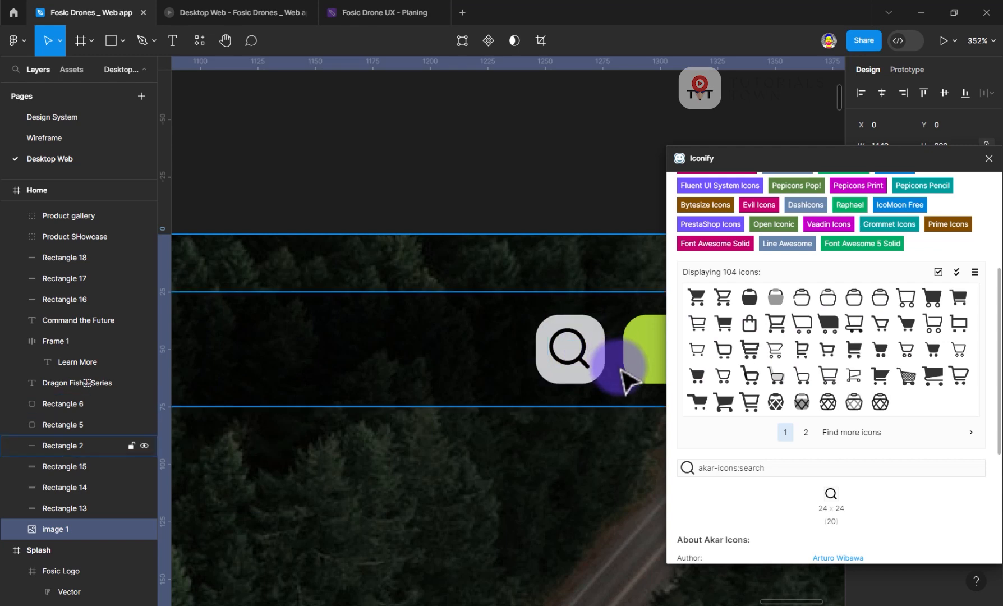
{"action": "left_click", "coordinate": [910, 352]}
{"action": "left_click_drag", "start_coordinate": [828, 269], "coordinate": [656, 356]}
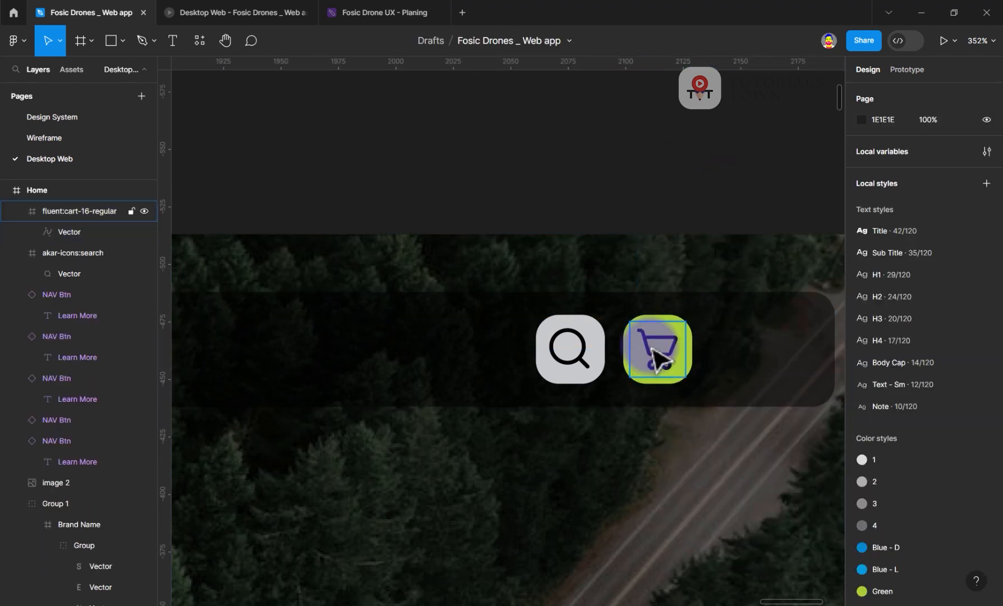
{"action": "left_click", "coordinate": [278, 13]}
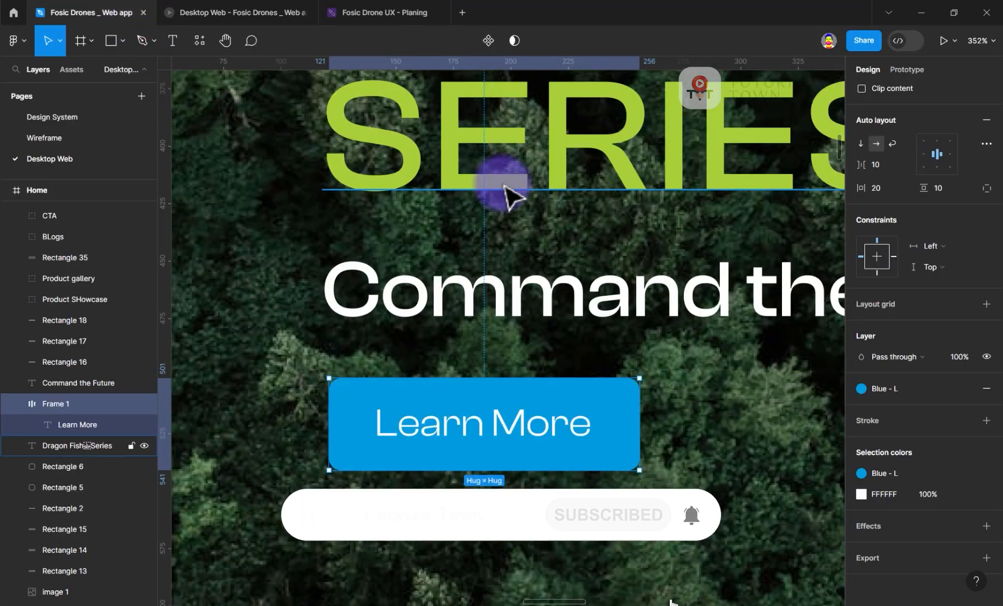
- Group the cart and search icons in the navigation bar, each with its own rounded square
{"action": "scroll", "coordinate": [556, 217], "scroll_direction": "down", "scroll_amount": 3}
{"action": "scroll", "coordinate": [560, 205], "scroll_direction": "down", "scroll_amount": 4}
{"action": "left_click_drag", "start_coordinate": [558, 221], "coordinate": [391, 396]}
{"action": "scroll", "coordinate": [724, 247], "scroll_direction": "down", "scroll_amount": 2}
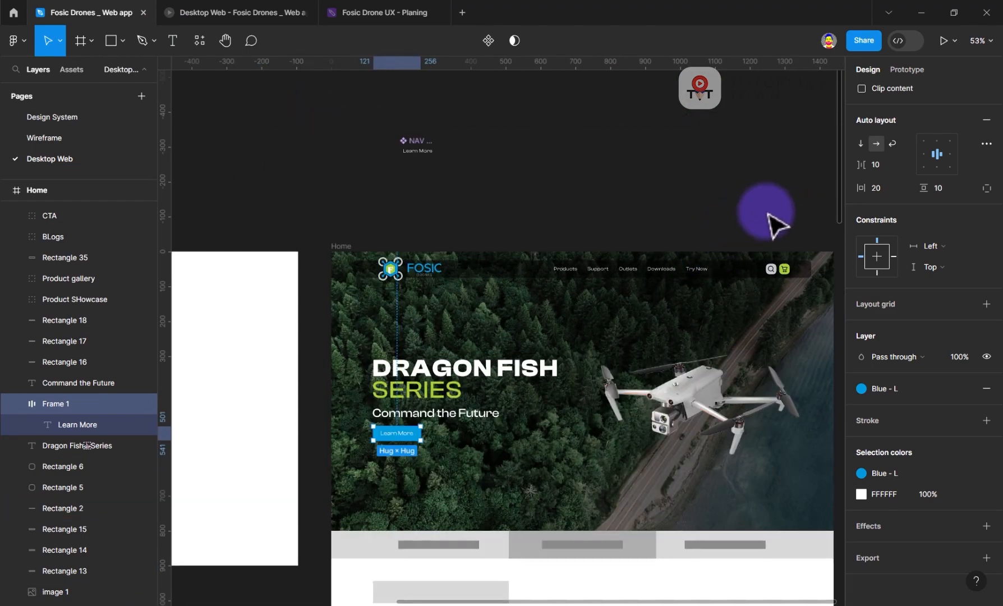
{"action": "left_click_drag", "start_coordinate": [808, 237], "coordinate": [746, 217]}
{"action": "scroll", "coordinate": [718, 256], "scroll_direction": "up", "scroll_amount": 5}
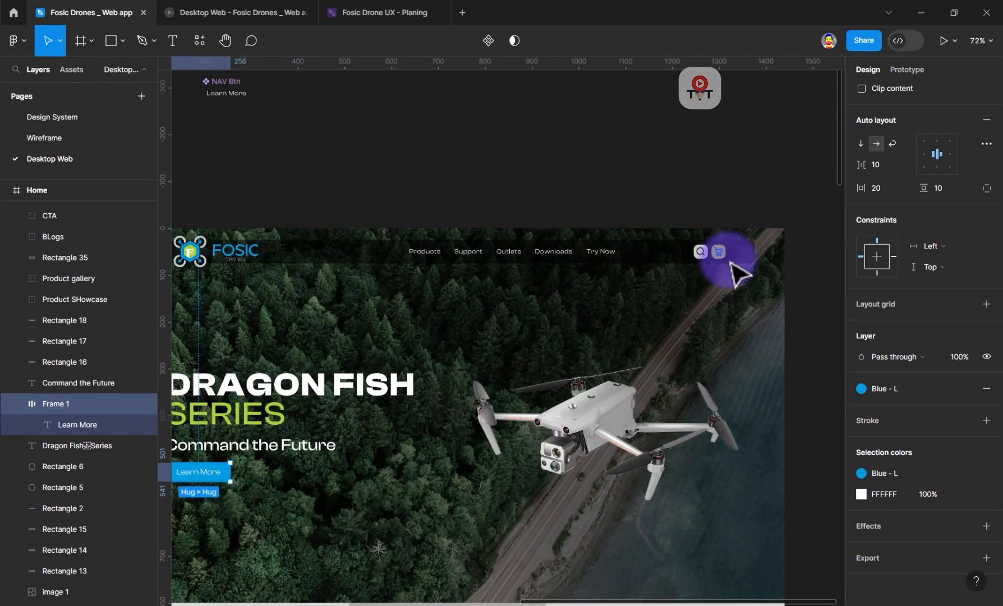
{"action": "left_click", "coordinate": [702, 260]}
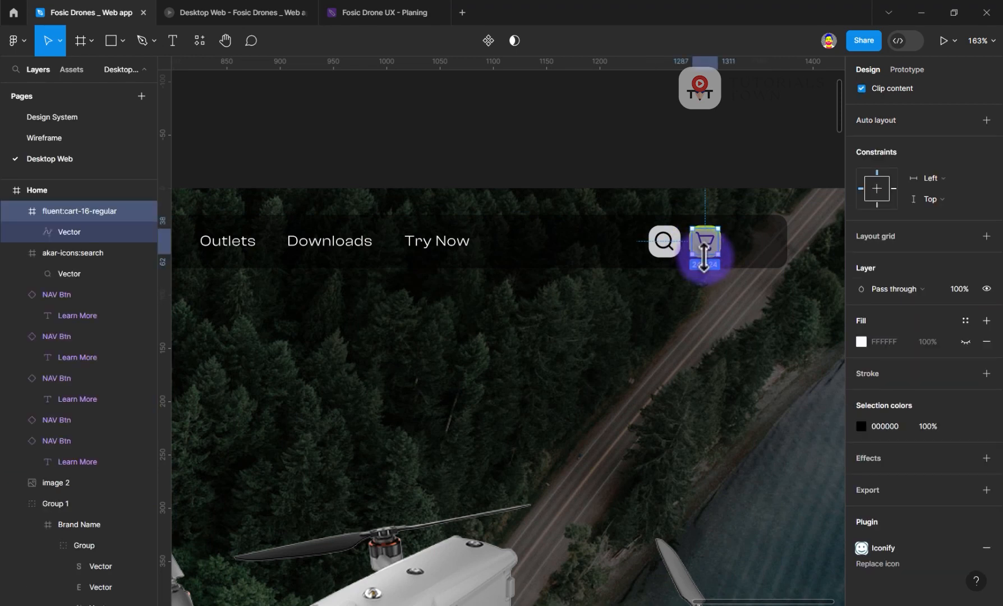
{"action": "scroll", "coordinate": [713, 264], "scroll_direction": "up", "scroll_amount": 3}
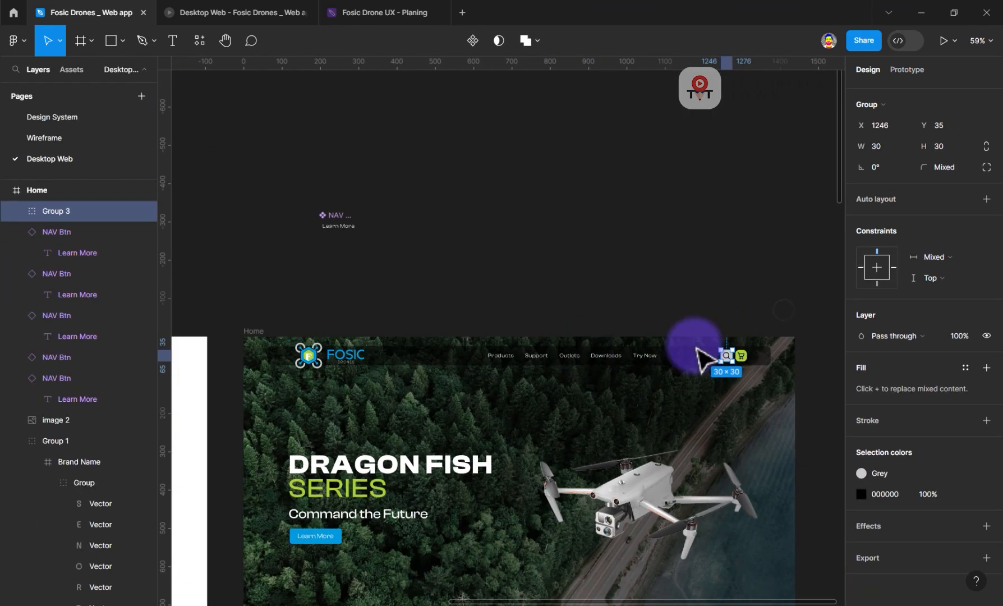
- Group the whole navigation bar on the Home page, including logo, links and icons but not the page frame, and name it Header
{"action": "left_click_drag", "start_coordinate": [784, 310], "coordinate": [263, 380]}
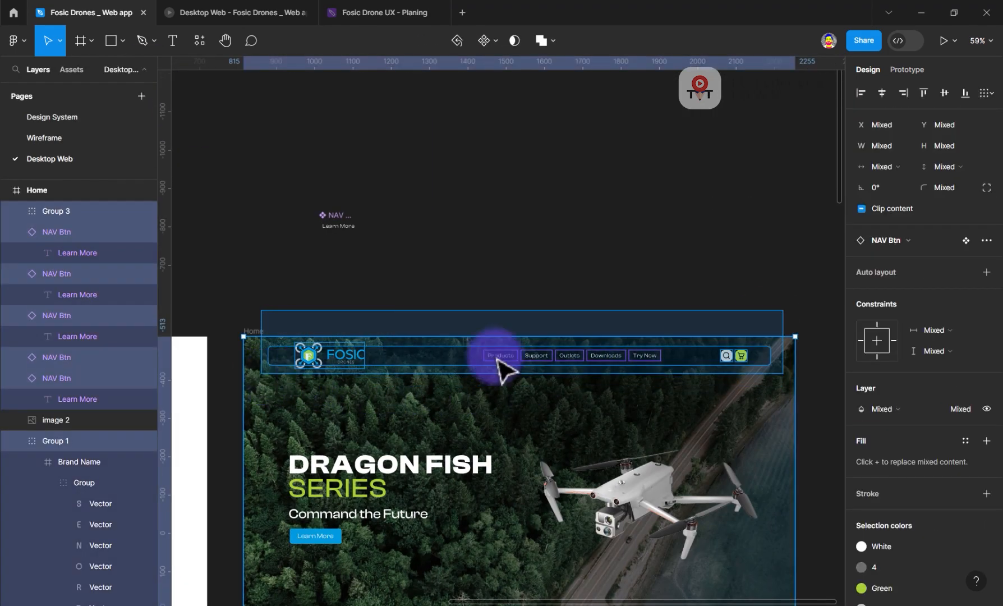
{"action": "left_click", "coordinate": [256, 418], "text": "shift"}
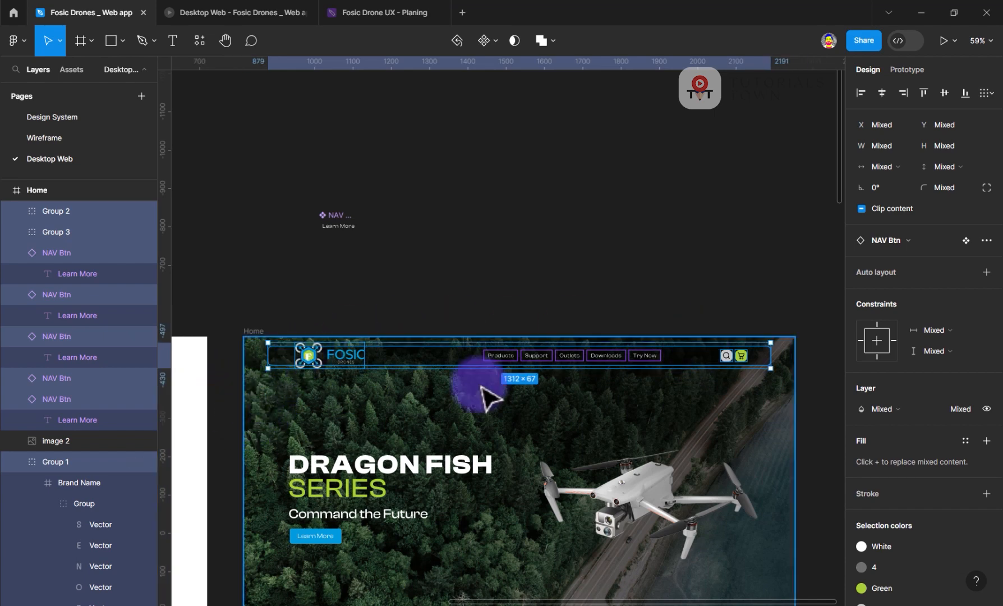
{"action": "right_click", "coordinate": [541, 367]}
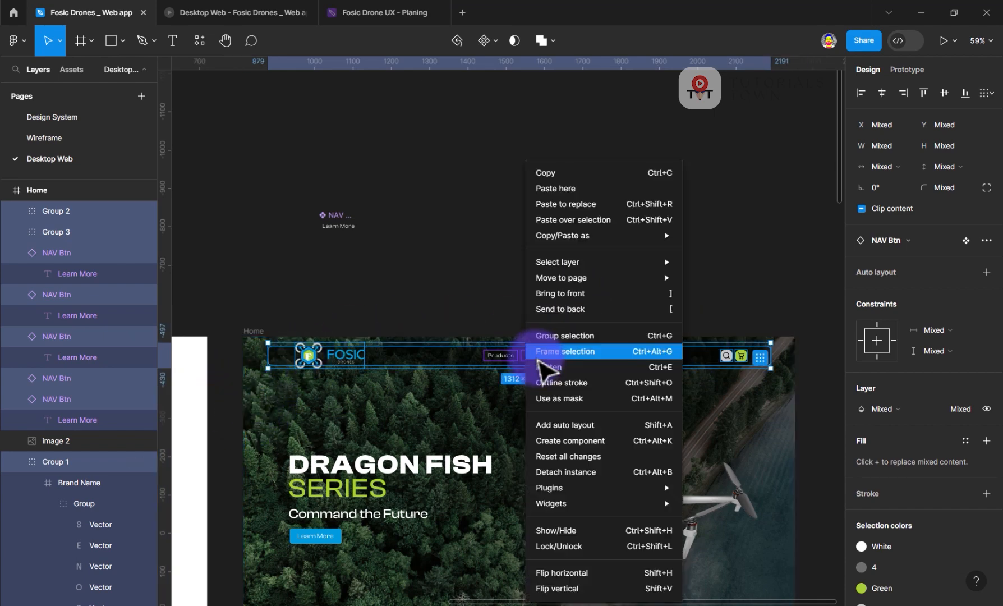
{"action": "left_click", "coordinate": [564, 336]}
{"action": "double_click", "coordinate": [52, 211]}
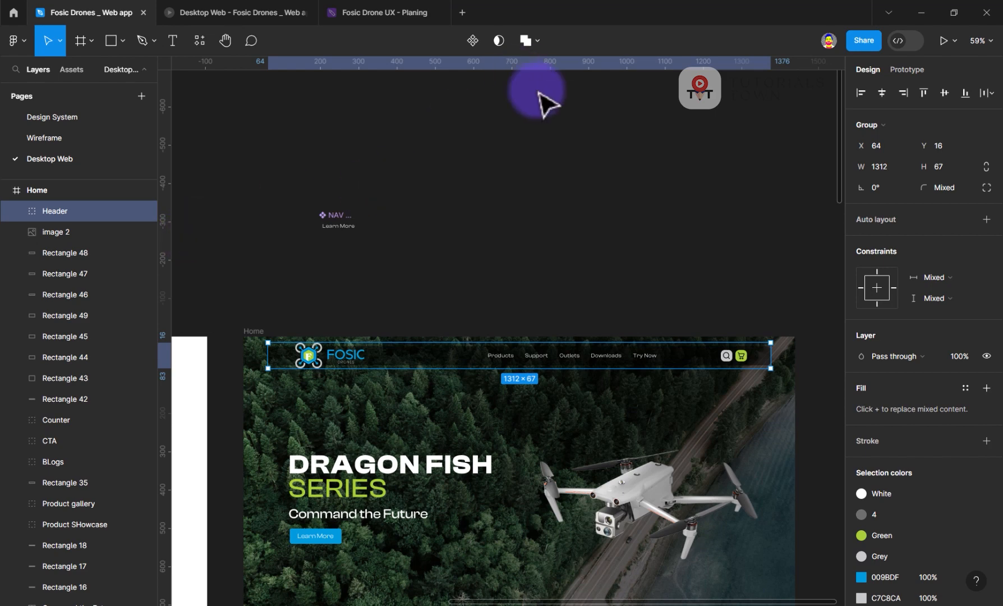
{"action": "left_click", "coordinate": [459, 300]}
- Check in the prototype preview how the header behaves while the Home page scrolls
{"action": "scroll", "coordinate": [471, 407], "scroll_direction": "down", "scroll_amount": 5}
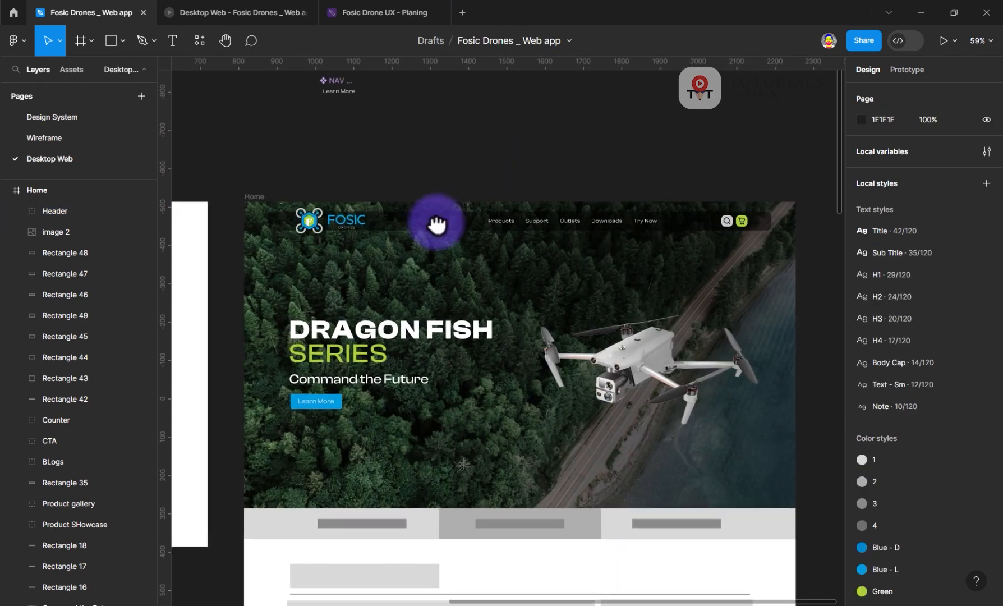
{"action": "left_click", "coordinate": [220, 11]}
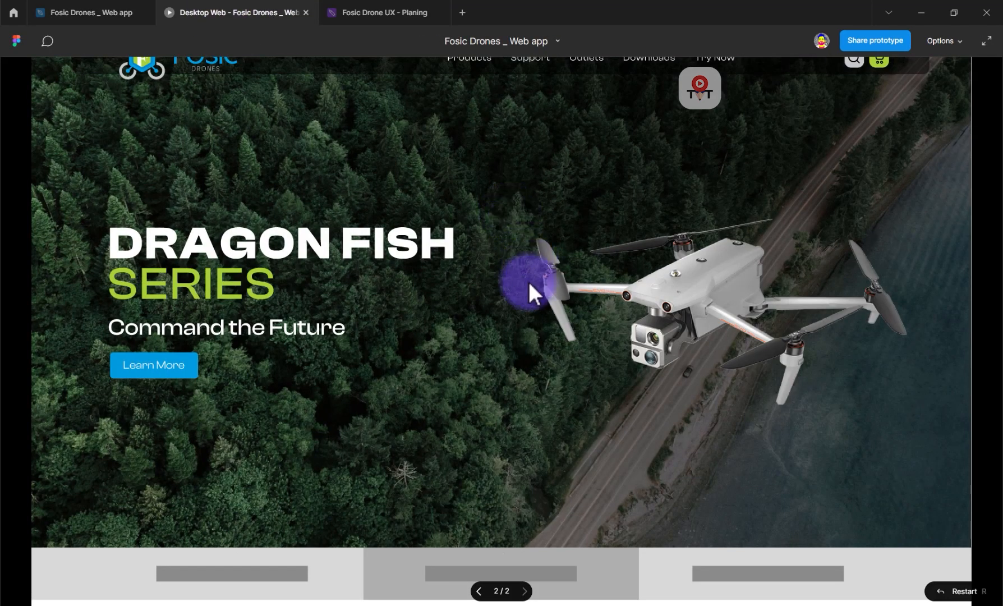
{"action": "scroll", "coordinate": [514, 308], "scroll_direction": "down", "scroll_amount": 3}
{"action": "scroll", "coordinate": [514, 318], "scroll_direction": "up", "scroll_amount": 3}
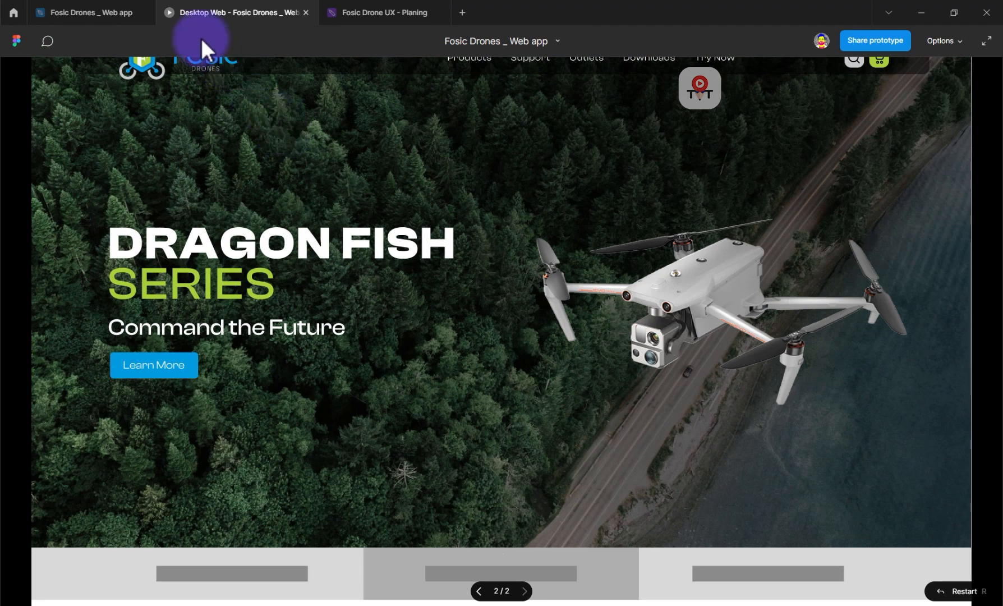
{"action": "left_click", "coordinate": [112, 8]}
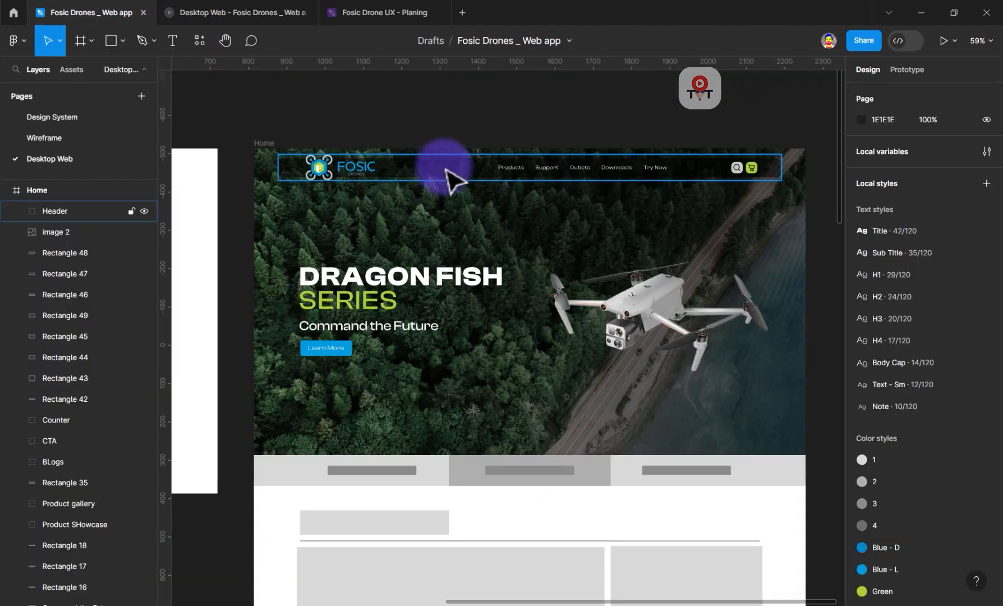
- Set the Header group's scroll position to Fixed (stay in place) and test it by scrolling the page in the prototype preview
{"action": "left_click", "coordinate": [421, 175]}
{"action": "left_click", "coordinate": [907, 72]}
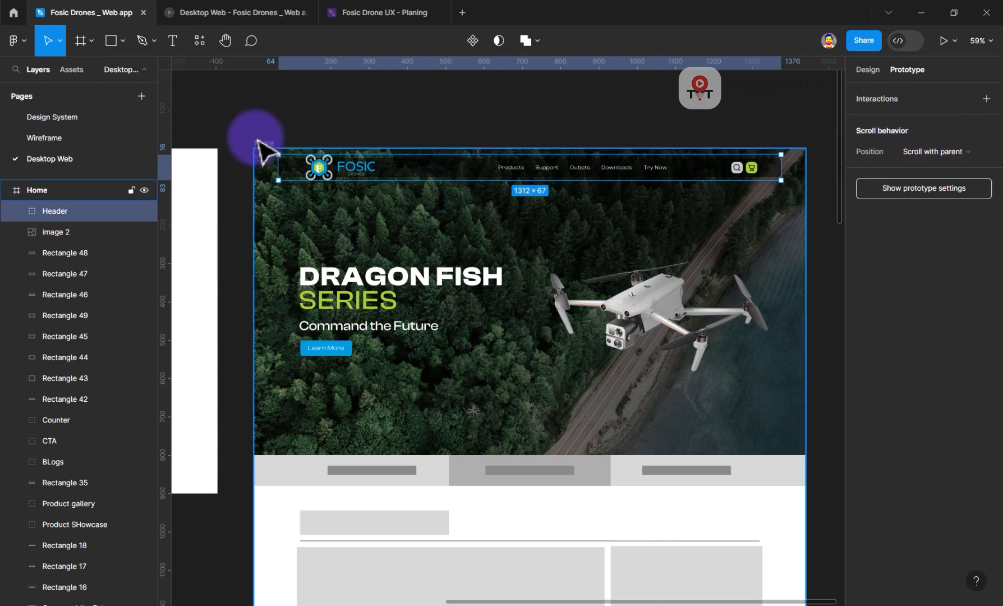
{"action": "left_click", "coordinate": [931, 154]}
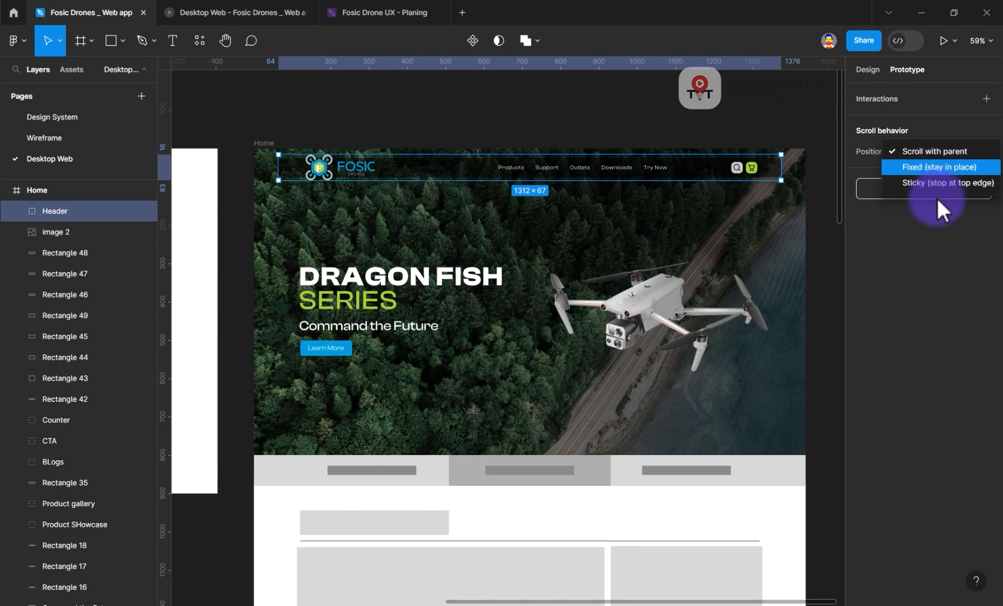
{"action": "left_click", "coordinate": [938, 168]}
{"action": "left_click", "coordinate": [206, 23]}
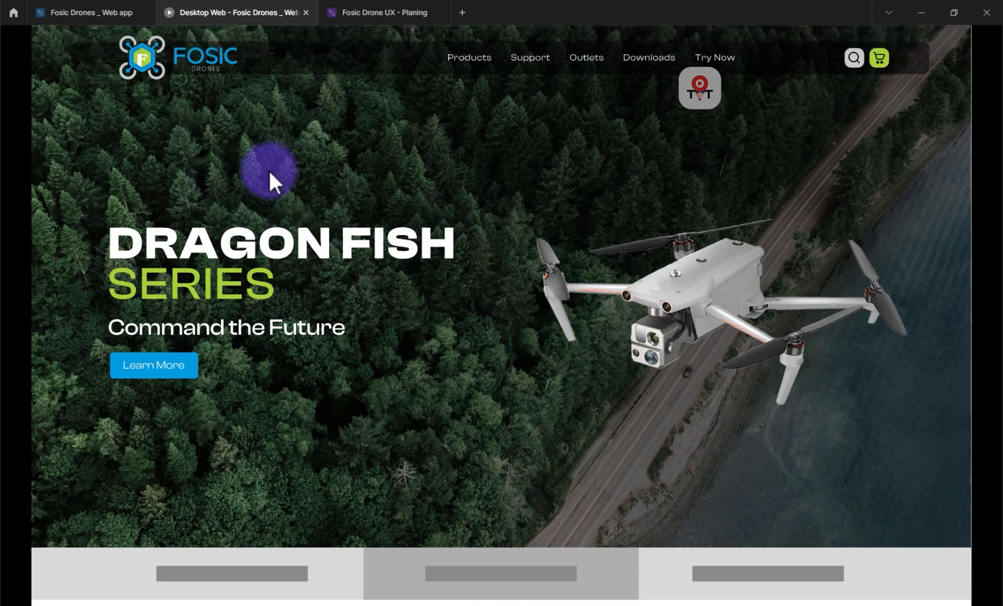
{"action": "scroll", "coordinate": [504, 197], "scroll_direction": "down", "scroll_amount": 10}
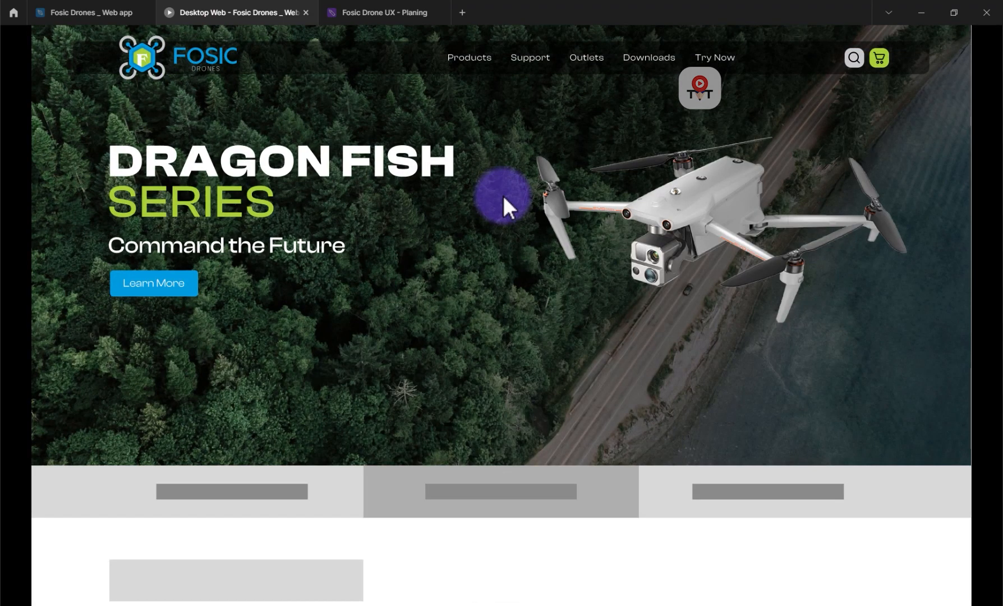
{"action": "scroll", "coordinate": [503, 195], "scroll_direction": "down", "scroll_amount": 7}
{"action": "scroll", "coordinate": [503, 196], "scroll_direction": "up", "scroll_amount": 18}
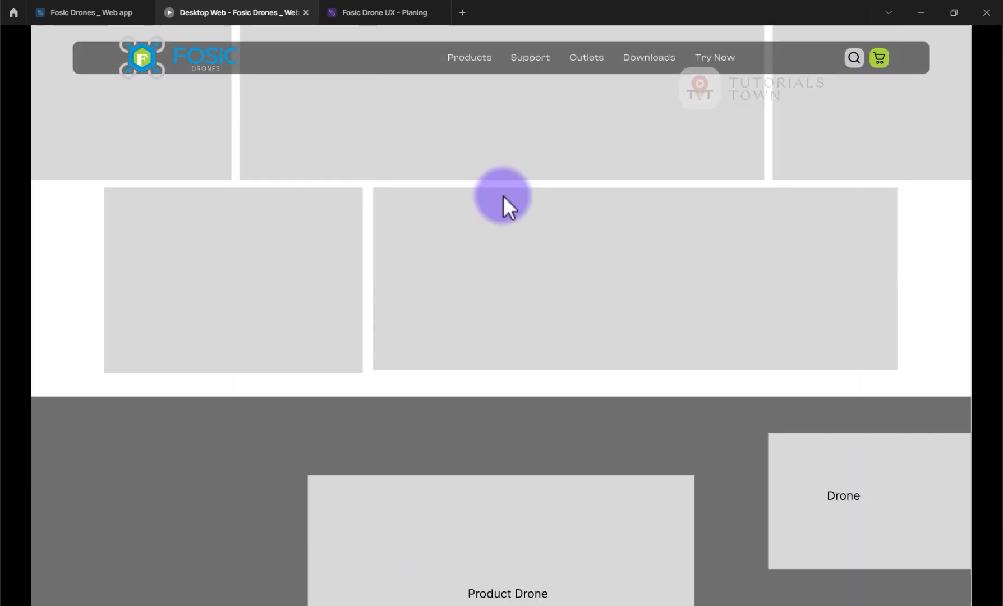